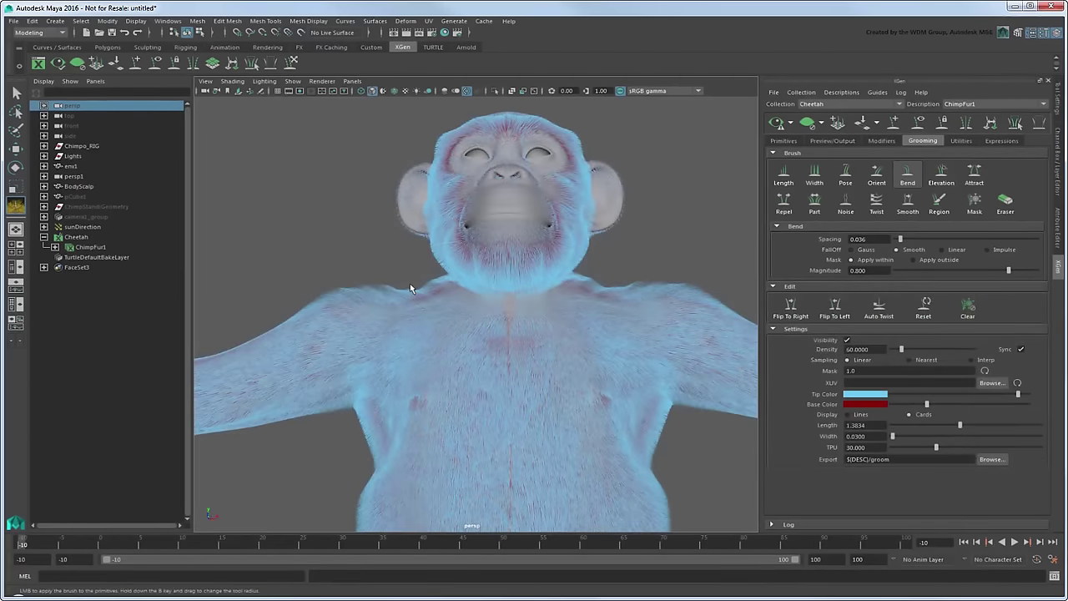
Bend the fur on the side of the neck down toward the shoulder
scroll(465, 341, up, 2)
scroll(543, 306, up, 4)
scroll(500, 292, up, 4)
alt+middle_drag(499, 292, 387, 286)
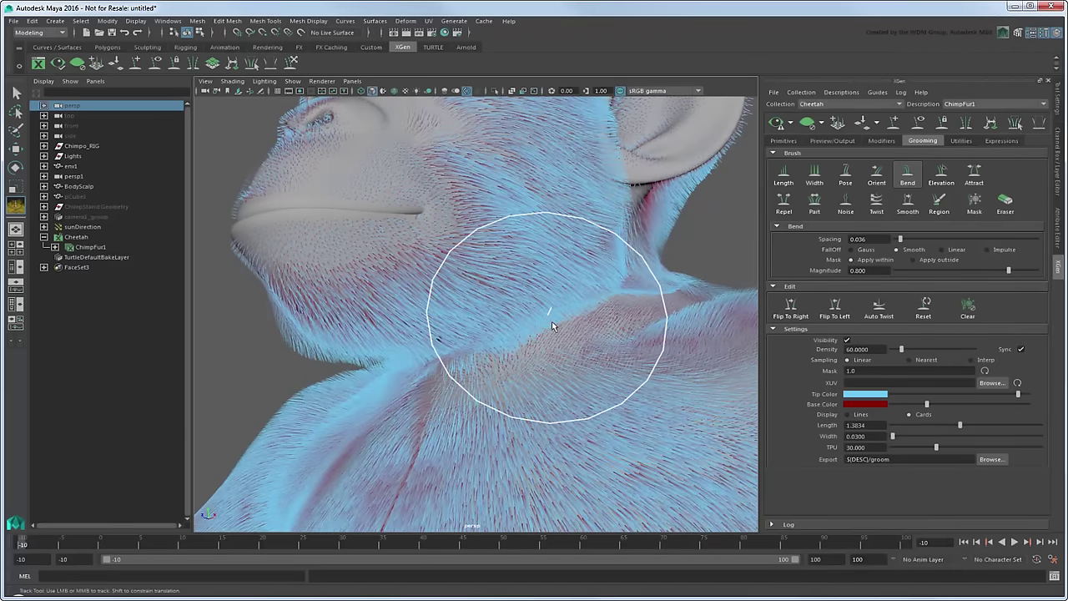
mouse_move(632, 309)
alt+middle_down()
mouse_move(544, 317)
mouse_move(524, 333)
alt+middle_up()
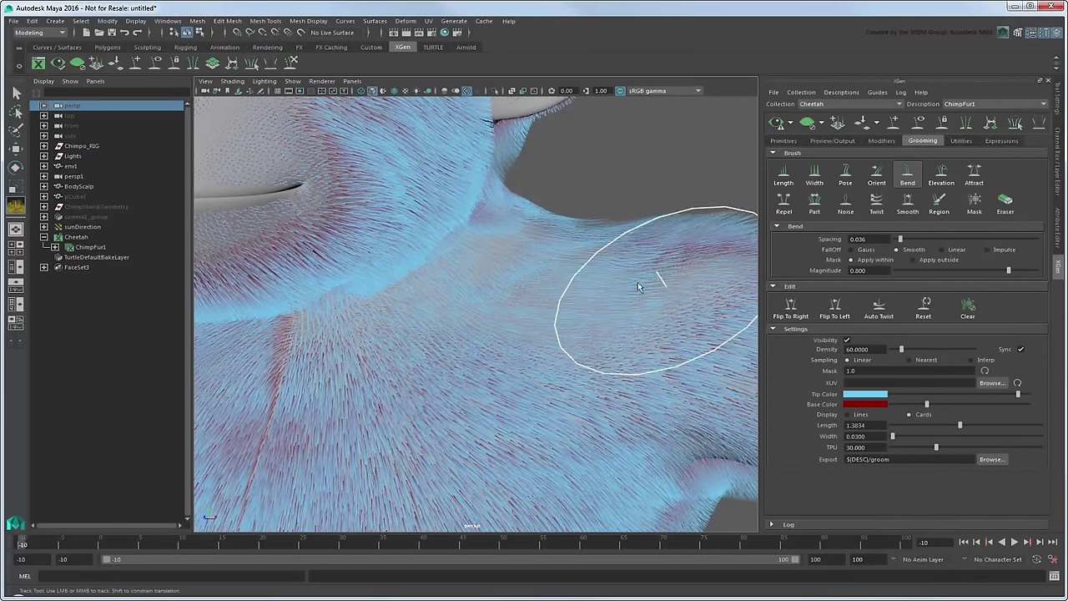
mouse_move(637, 278)
mouse_down()
mouse_move(494, 363)
mouse_move(385, 403)
mouse_up()
mouse_move(386, 403)
alt+middle_down()
mouse_move(353, 279)
mouse_move(482, 319)
alt+middle_up()
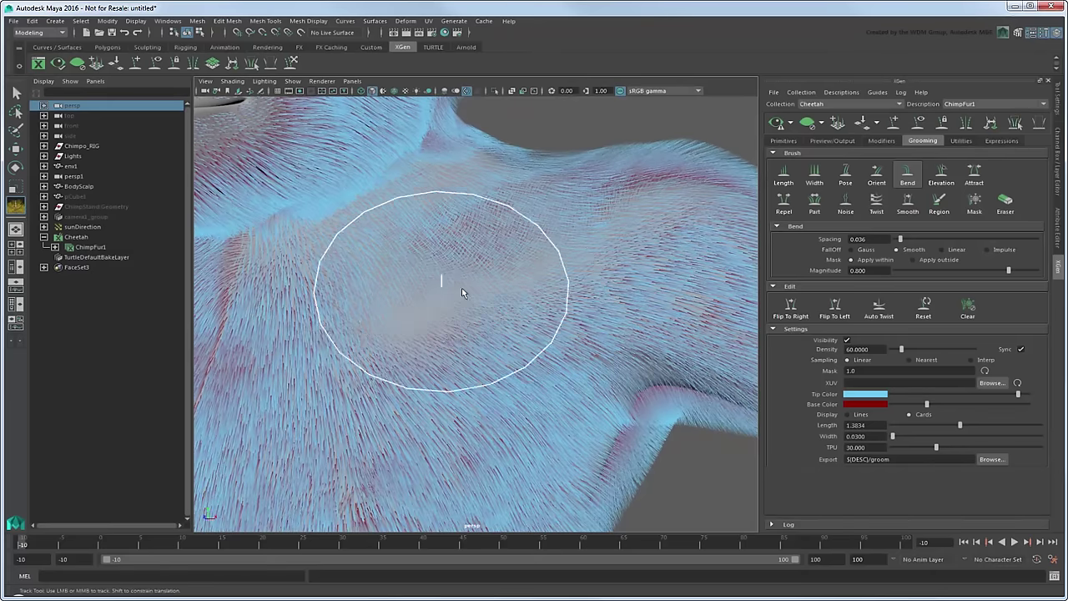
Comb the shoulder and neck fur toward the left and bring the jaw and ear into view
mouse_move(575, 267)
alt+mouse_down()
mouse_move(625, 255)
mouse_move(555, 202)
mouse_move(539, 258)
mouse_move(609, 206)
mouse_move(701, 251)
mouse_move(489, 250)
mouse_move(555, 215)
mouse_move(495, 232)
mouse_move(567, 260)
mouse_move(597, 319)
mouse_move(584, 322)
mouse_move(658, 282)
mouse_move(508, 329)
mouse_move(499, 296)
mouse_move(415, 316)
mouse_move(381, 292)
alt+mouse_up()
mouse_move(381, 292)
alt+middle_down()
mouse_move(420, 325)
mouse_move(501, 329)
alt+middle_up()
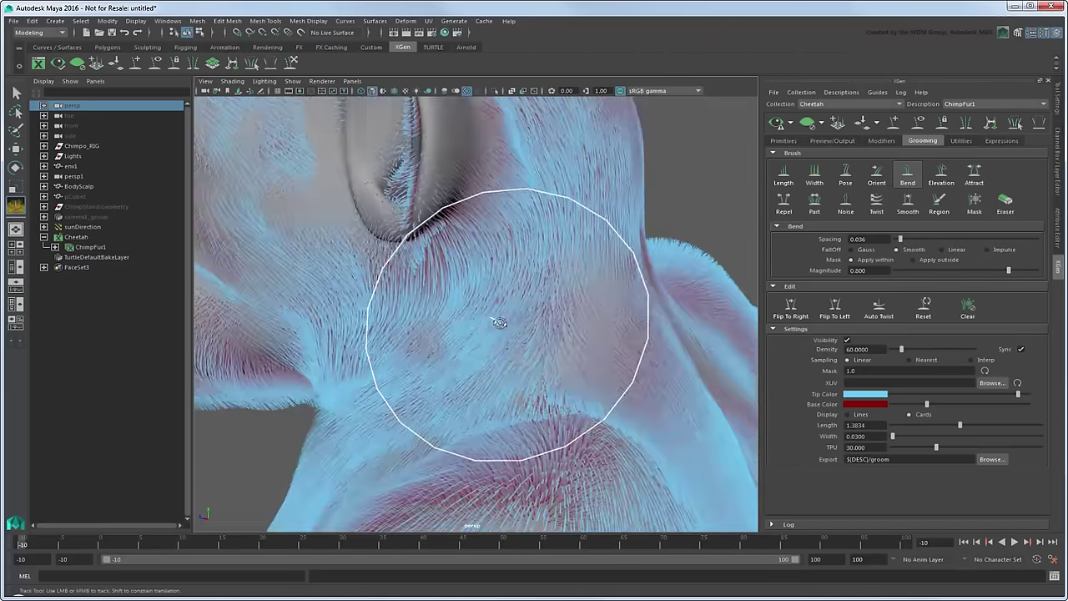
mouse_move(469, 302)
alt+mouse_down()
mouse_move(512, 242)
mouse_move(441, 282)
mouse_move(417, 267)
mouse_move(392, 276)
mouse_move(492, 271)
mouse_move(431, 294)
mouse_move(417, 334)
alt+mouse_up()
alt+middle_drag(417, 333, 427, 328)
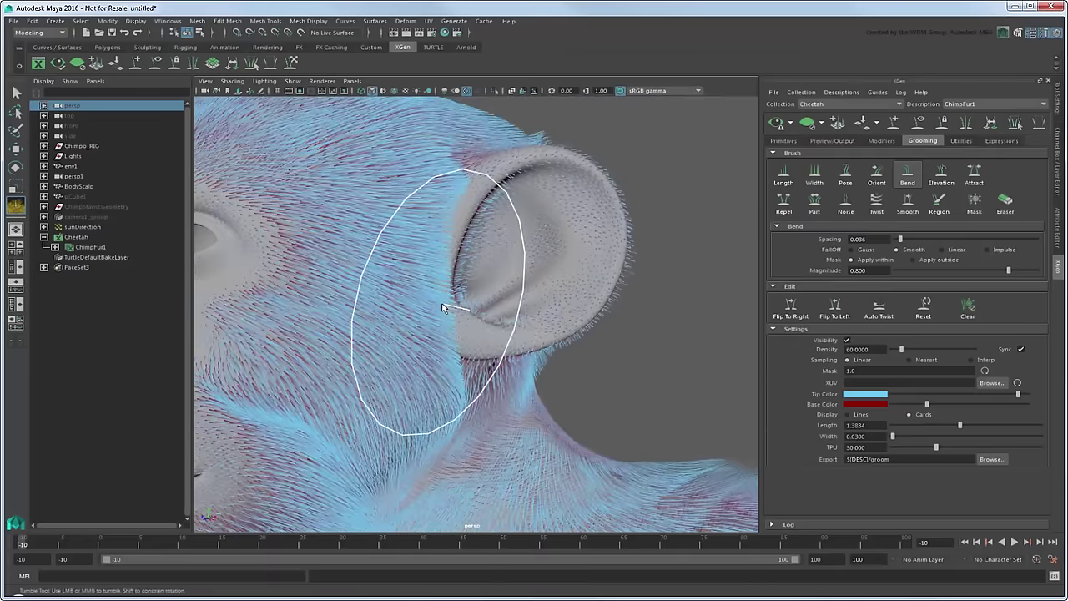
alt+drag(443, 303, 520, 248)
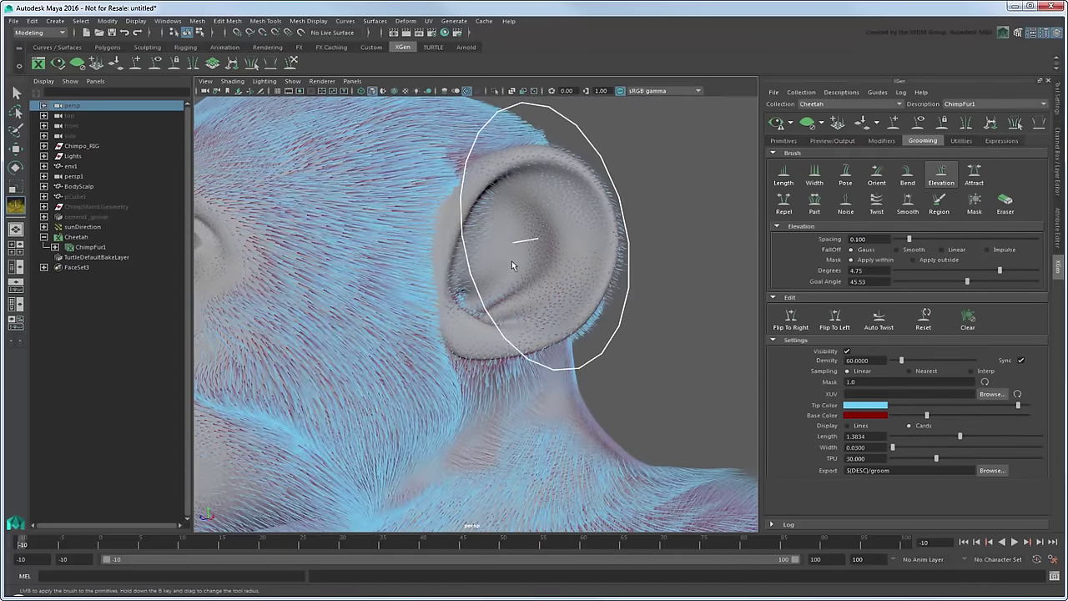
Lift the fur across the ear, then bend the forehead fur back over the head
mouse_move(509, 220)
alt+mouse_down()
mouse_move(565, 294)
mouse_move(601, 263)
alt+mouse_up()
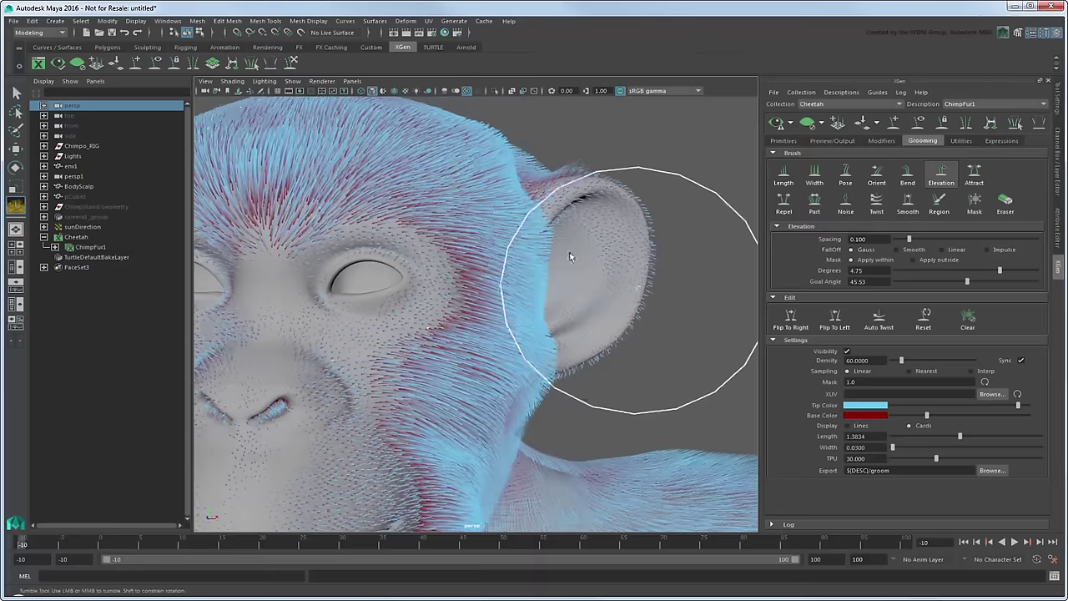
click(907, 175)
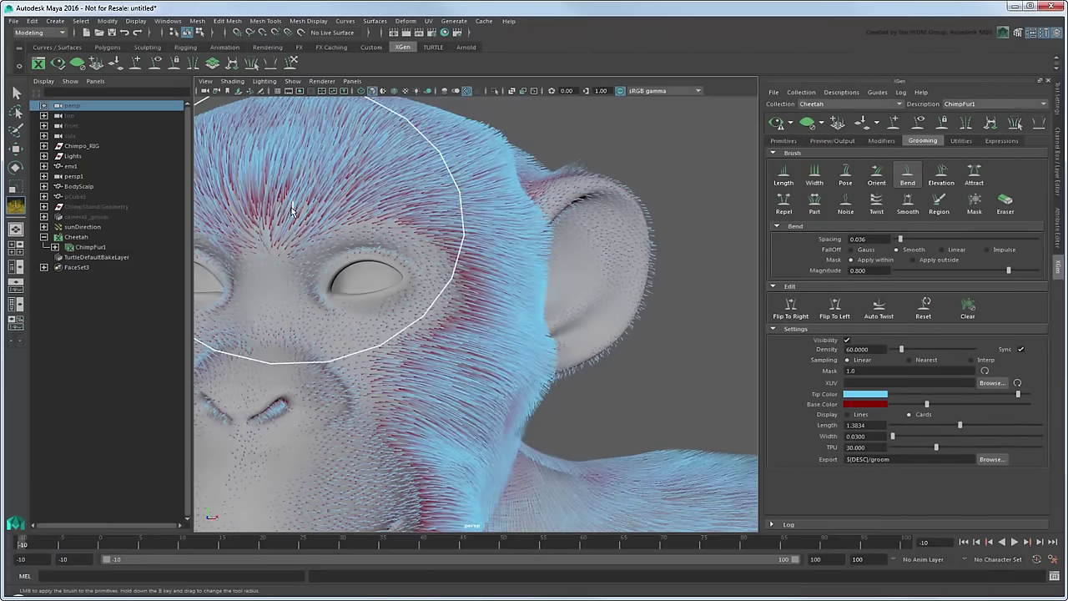
mouse_move(336, 207)
mouse_down()
mouse_move(322, 203)
mouse_move(445, 239)
mouse_move(399, 217)
mouse_move(337, 289)
mouse_up()
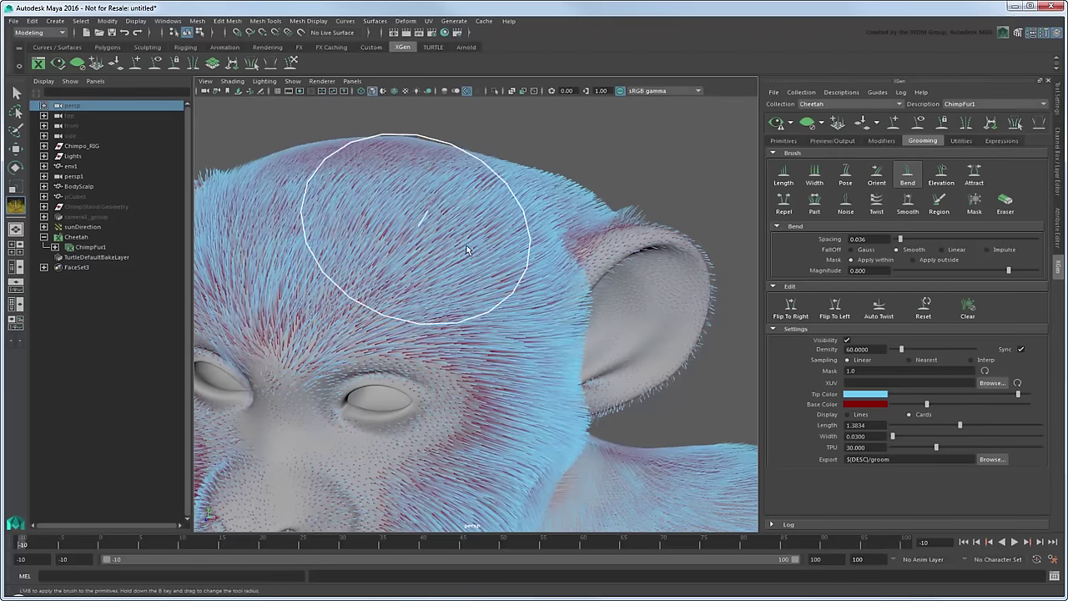
From a side view, pick the Smooth brush, then the Length brush (Increment -0.569, Goal Length 0.431)
alt+drag(519, 230, 479, 268)
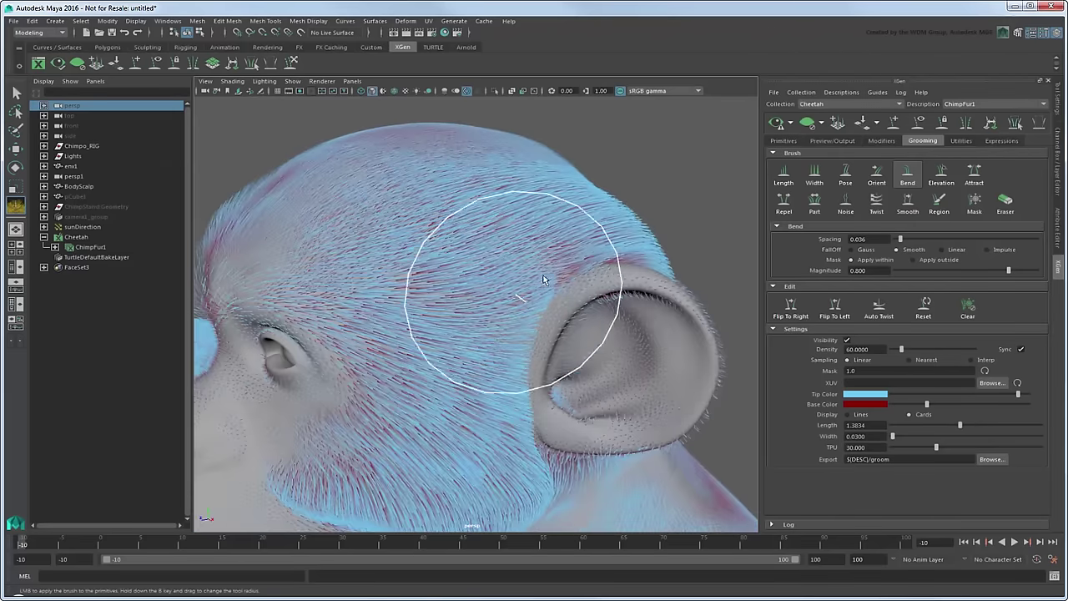
click(906, 206)
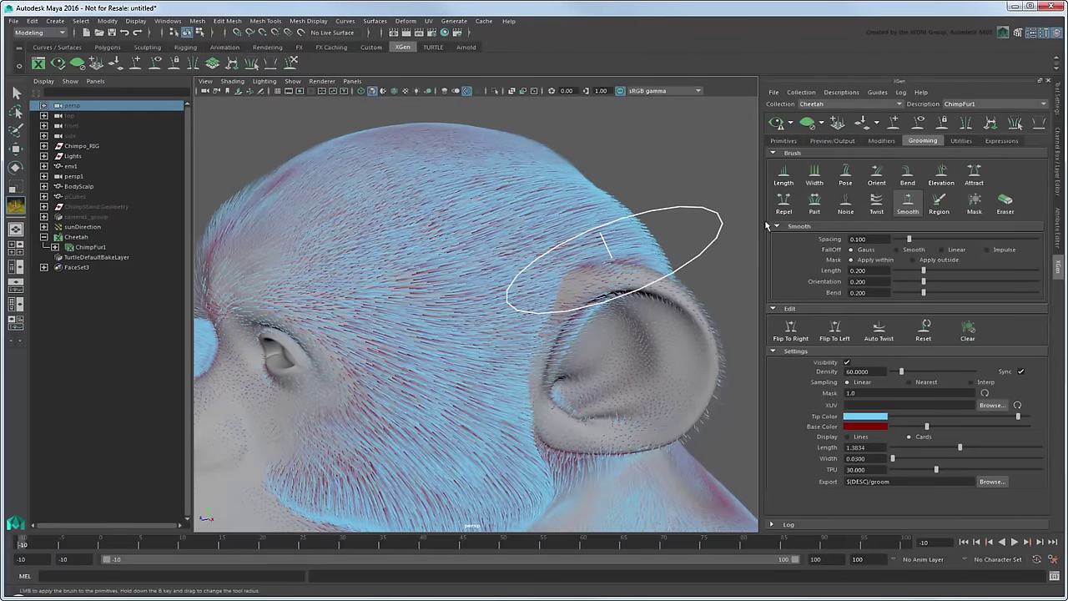
click(784, 173)
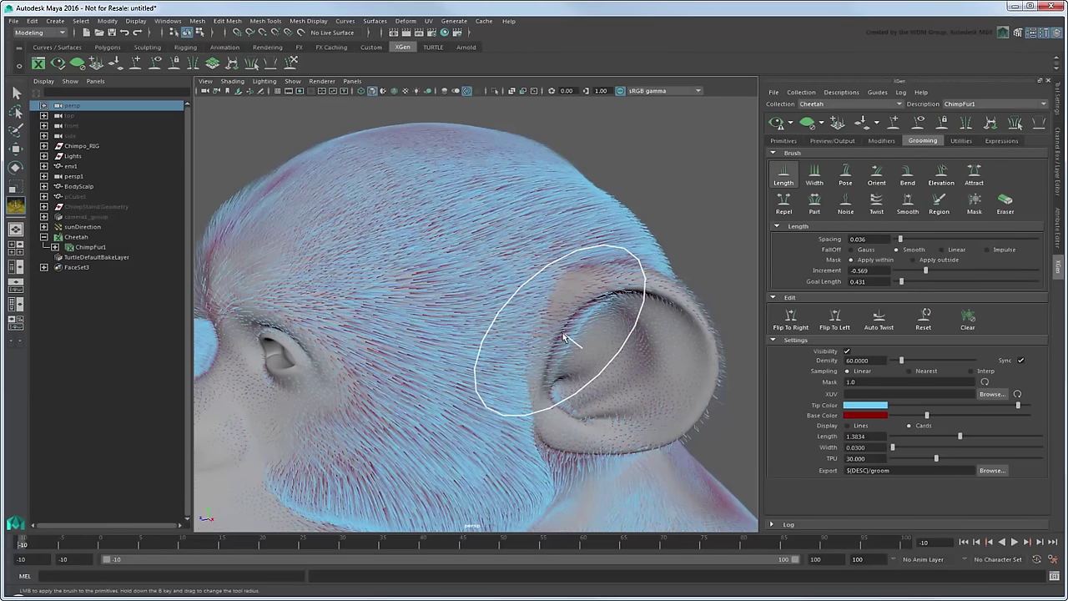
Flatten the head fur around the ear and down the back of the head
alt+drag(579, 325, 556, 302)
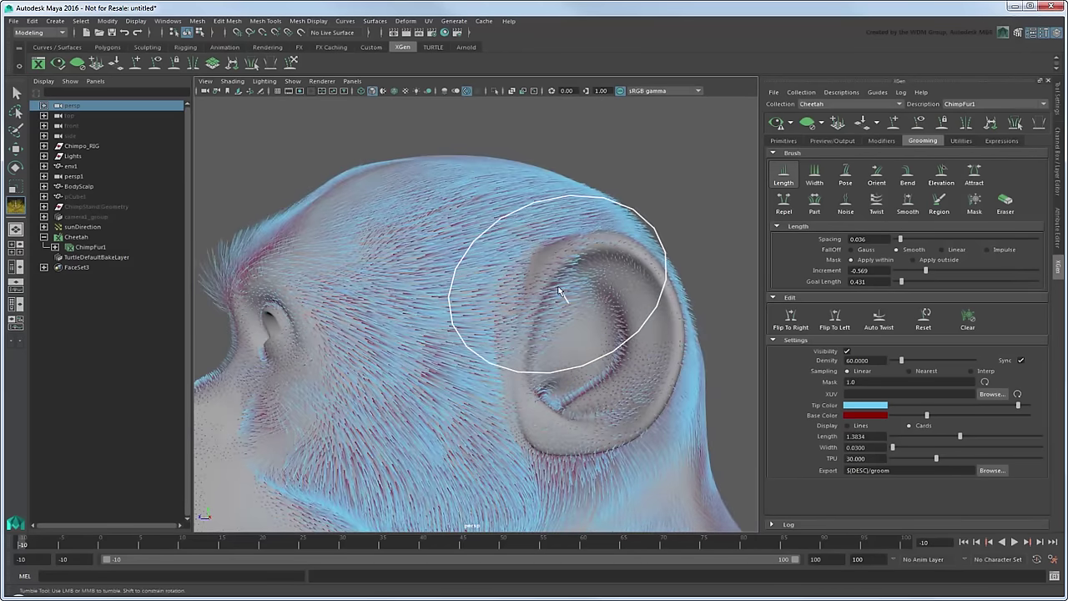
alt+drag(579, 250, 761, 238)
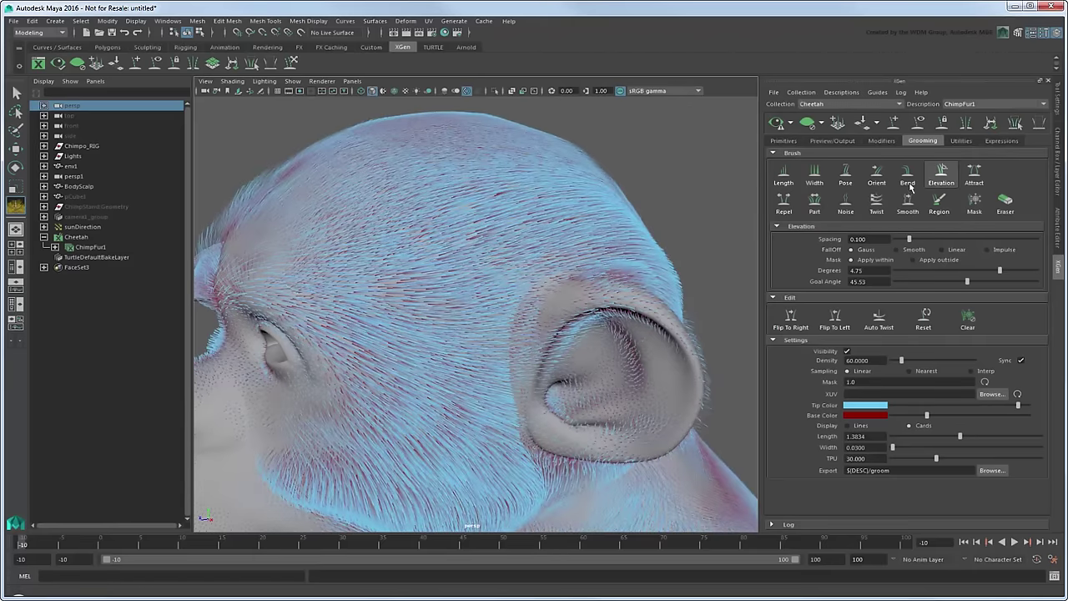
mouse_move(563, 298)
mouse_down()
mouse_move(560, 284)
mouse_move(476, 322)
mouse_move(406, 310)
mouse_up()
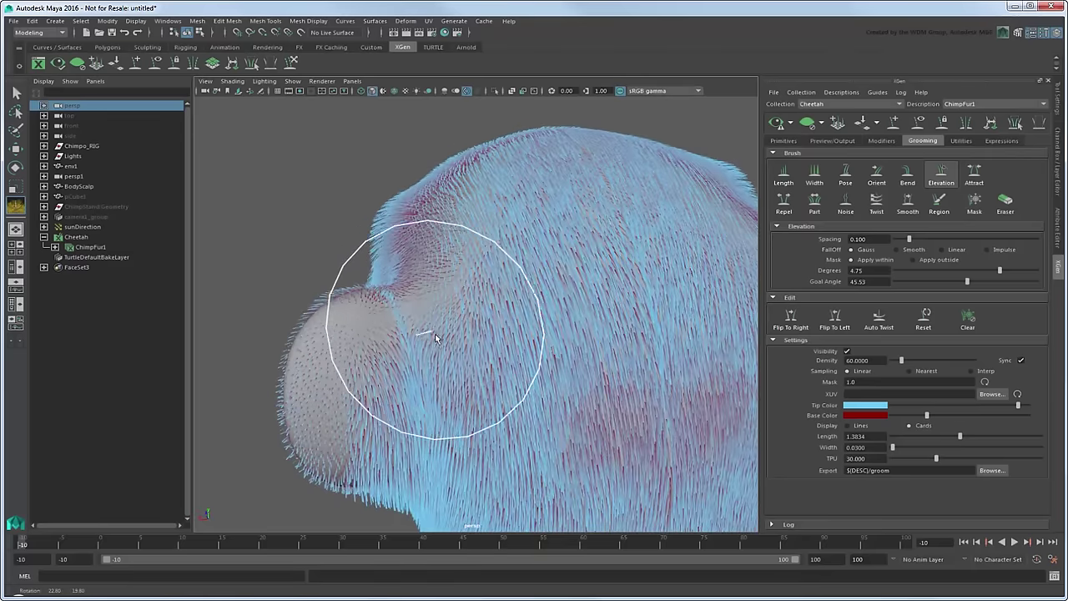
alt+drag(465, 291, 443, 293)
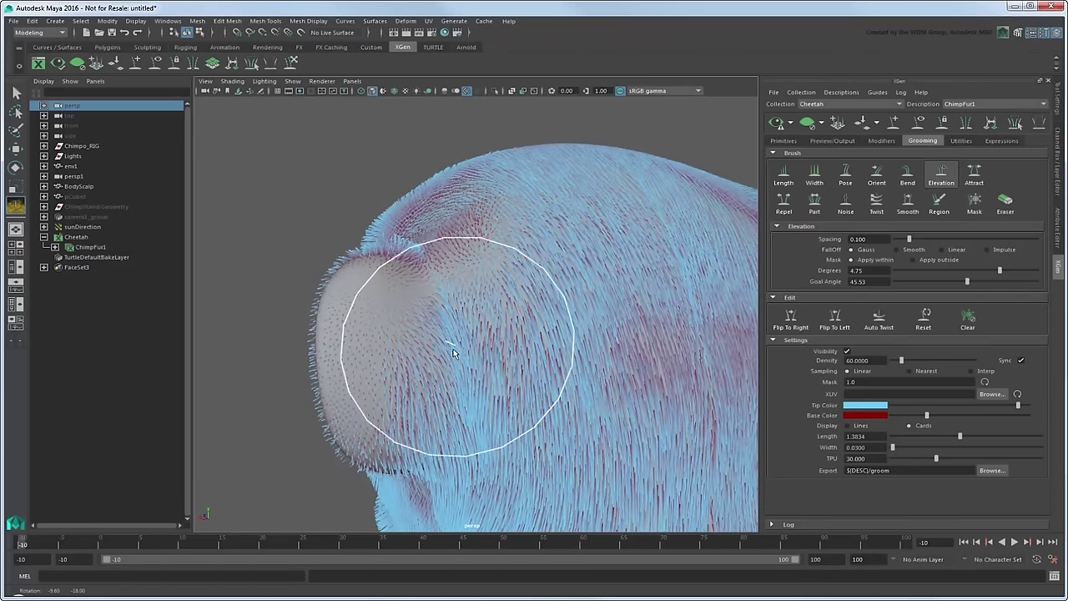
mouse_move(455, 387)
alt+mouse_down()
mouse_move(500, 275)
mouse_move(465, 250)
mouse_move(456, 274)
alt+mouse_up()
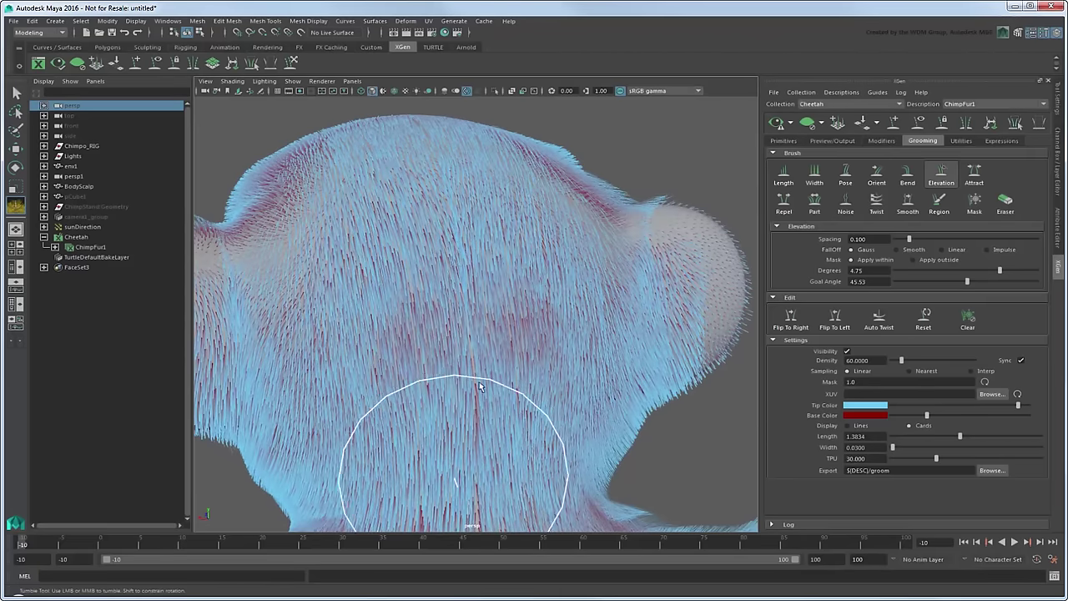
alt+drag(454, 513, 414, 346)
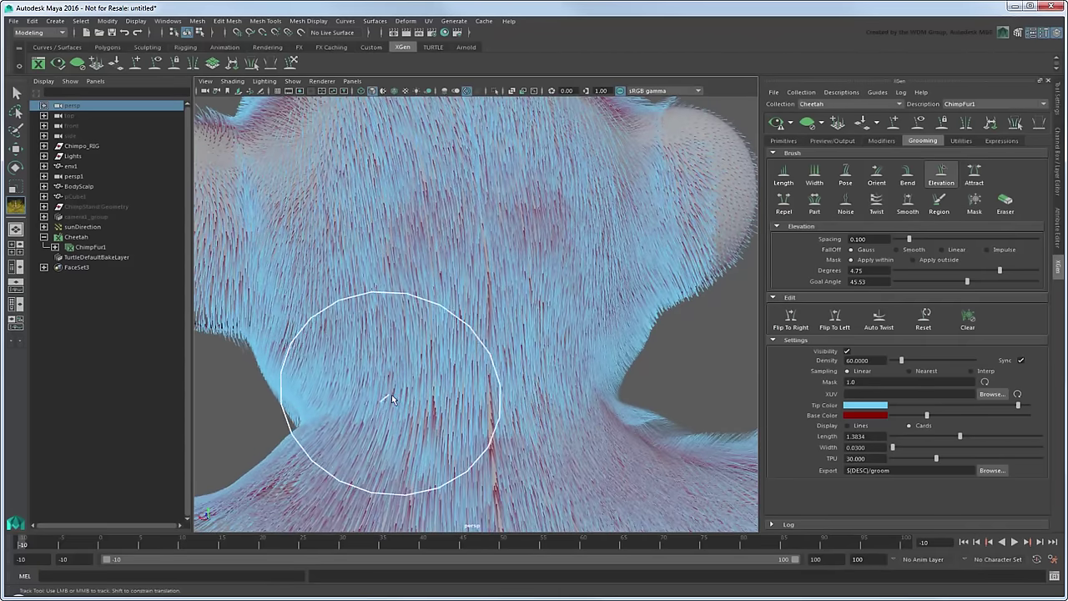
Flatten the fur on the back of the neck, then check the chest and shoulder
drag(382, 393, 334, 375)
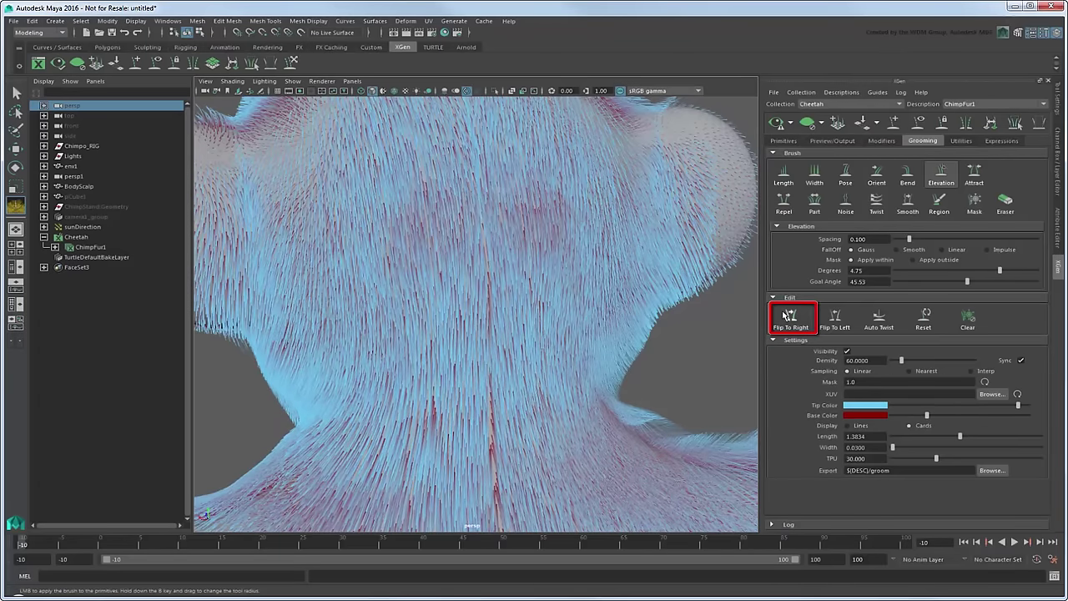
scroll(529, 282, down, 3)
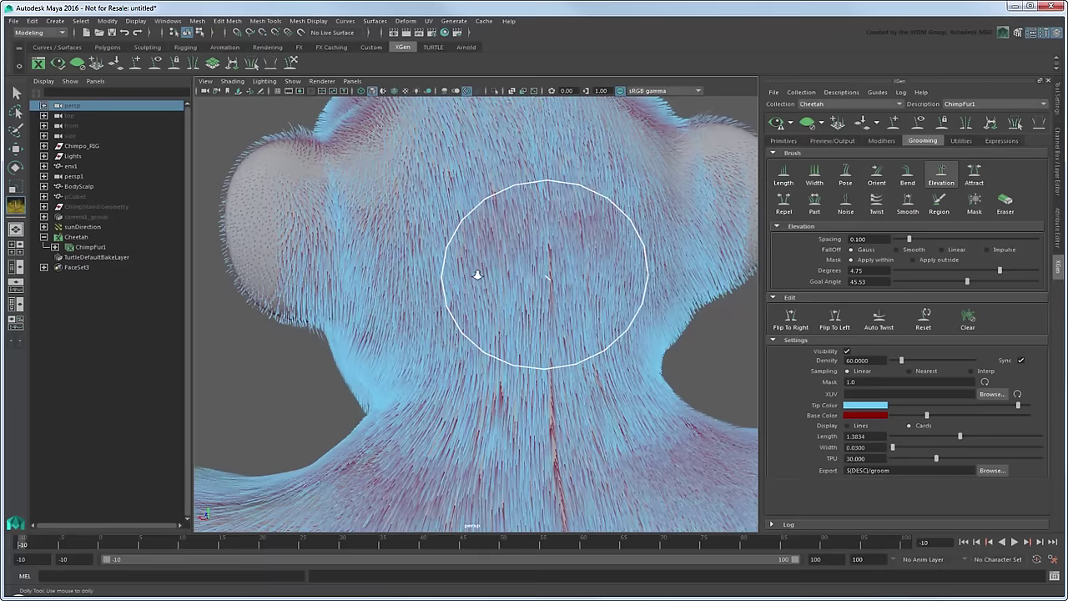
scroll(476, 274, down, 3)
drag(403, 406, 449, 417)
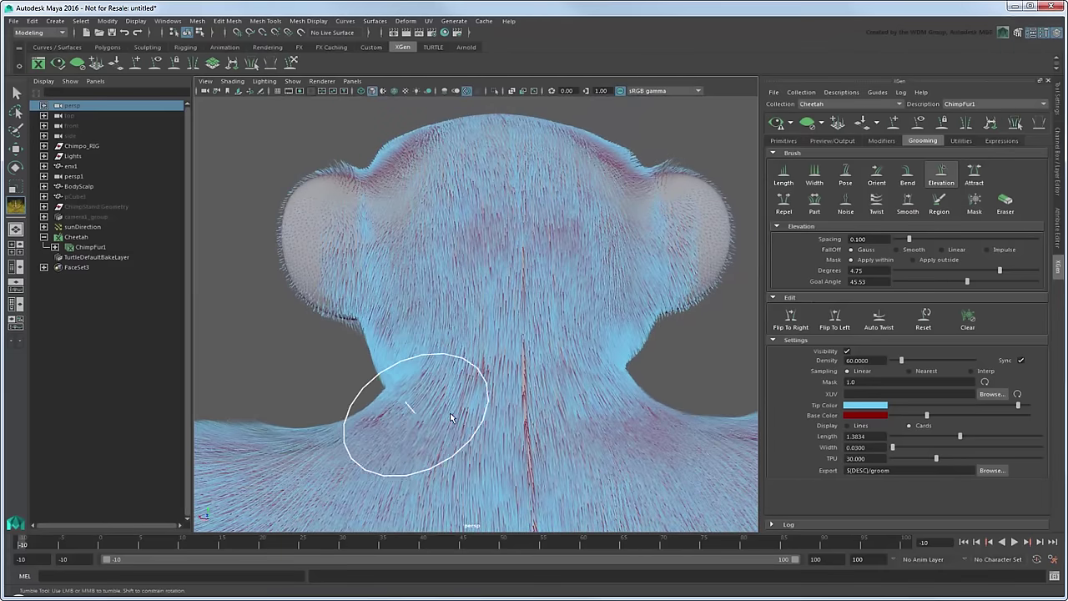
mouse_move(463, 323)
alt+mouse_down()
mouse_move(477, 346)
mouse_move(553, 186)
mouse_move(648, 255)
mouse_move(502, 328)
alt+mouse_up()
mouse_move(565, 317)
alt+mouse_down()
mouse_move(441, 269)
mouse_move(501, 251)
alt+mouse_up()
alt+right_drag(501, 250, 567, 285)
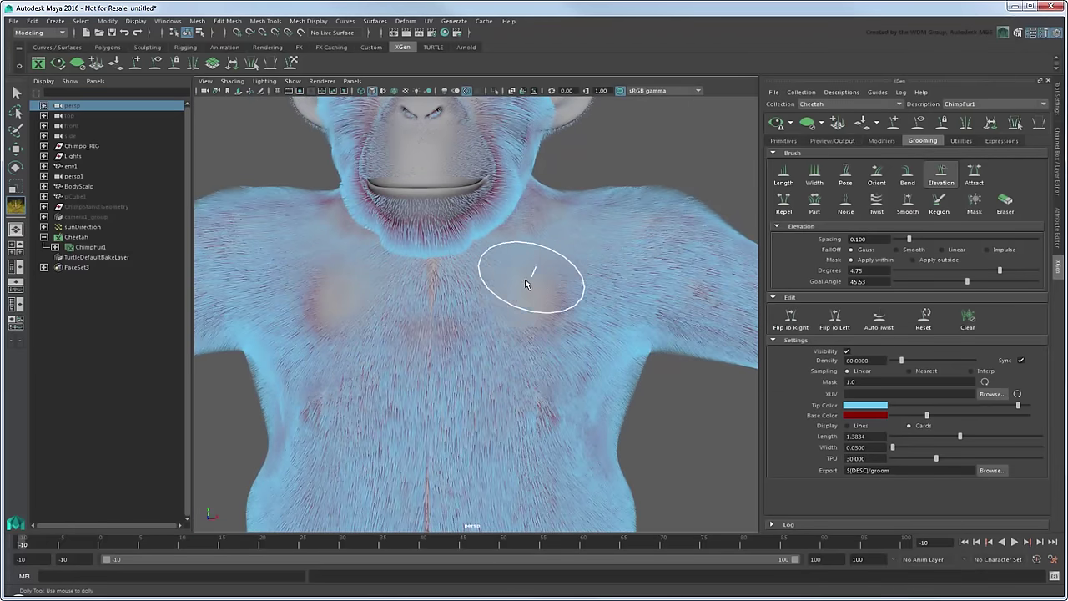
mouse_move(539, 306)
alt+mouse_down()
mouse_move(495, 275)
mouse_move(437, 267)
mouse_move(448, 277)
alt+mouse_up()
Select the Noise brush, set its Width to 0.000, and zoom in on the torso
click(844, 205)
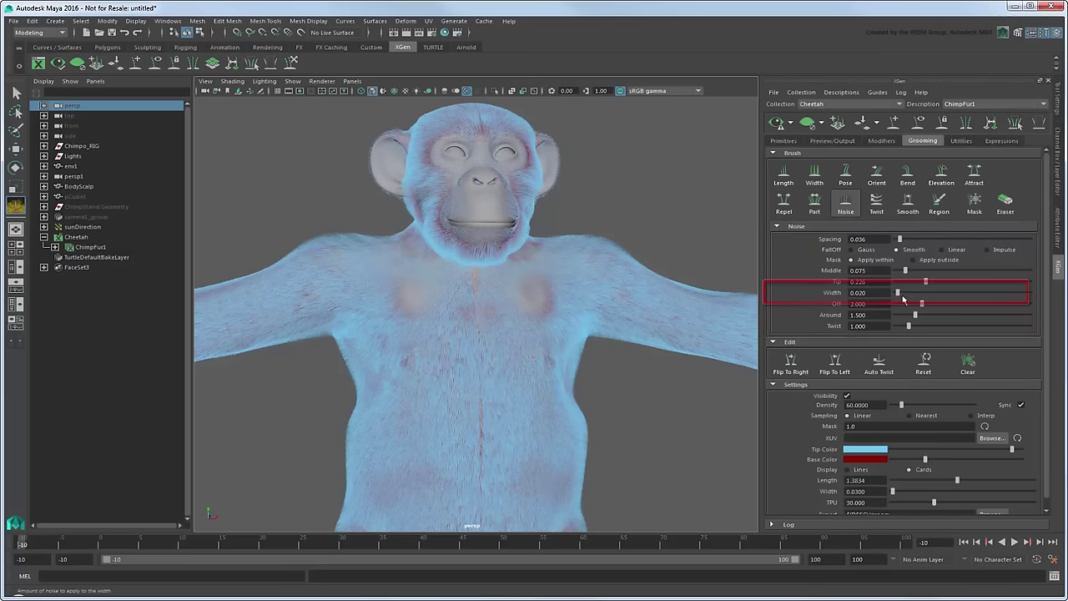
alt+drag(621, 316, 583, 313)
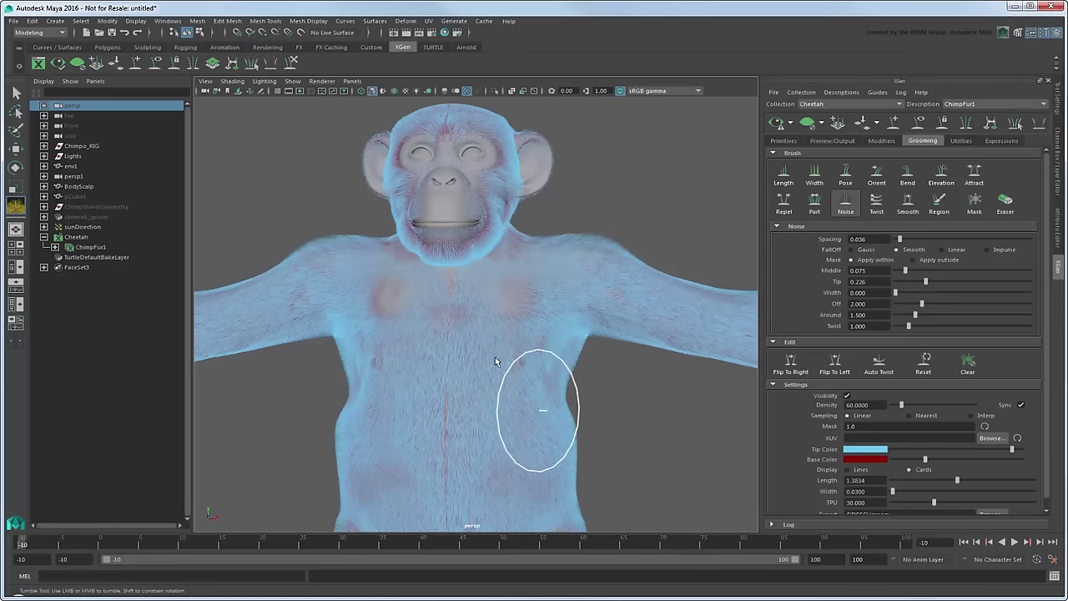
scroll(495, 361, up, 5)
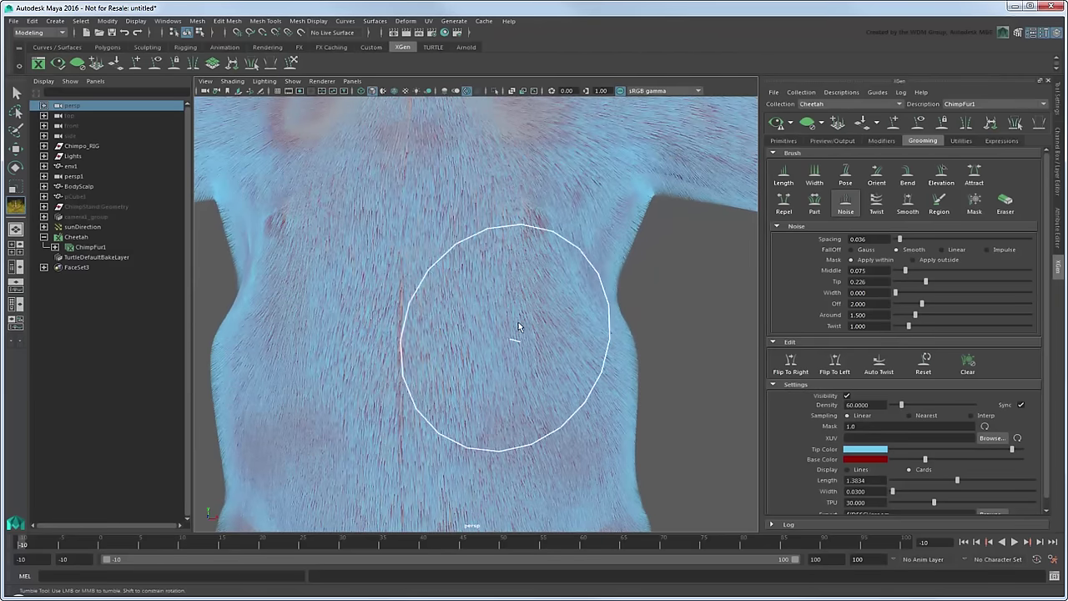
Add noise to the cheek, neck and chest fur
alt+middle_drag(457, 234, 457, 282)
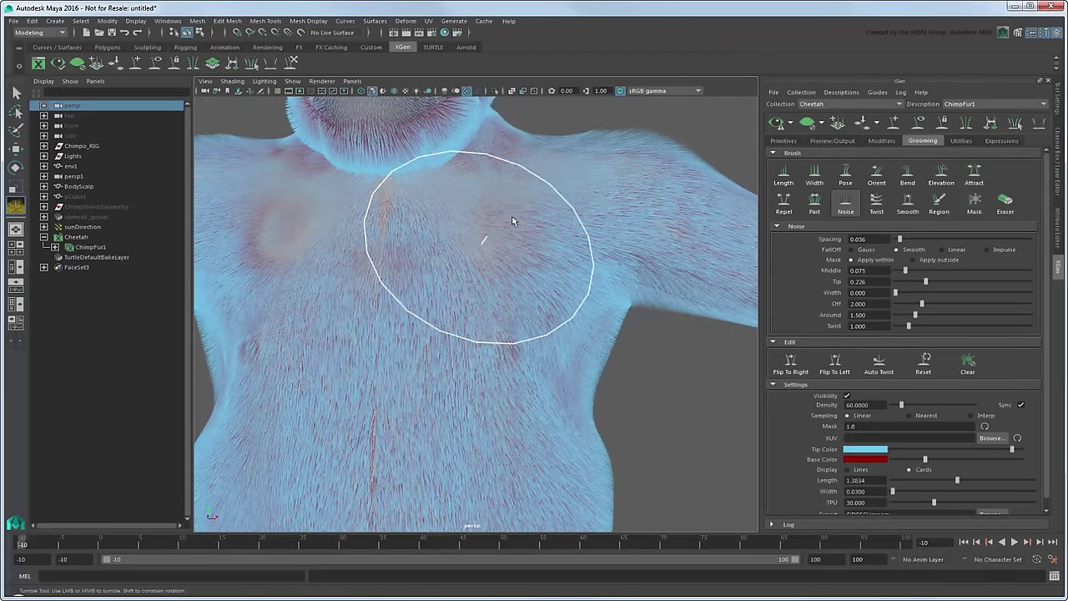
alt+drag(576, 231, 529, 215)
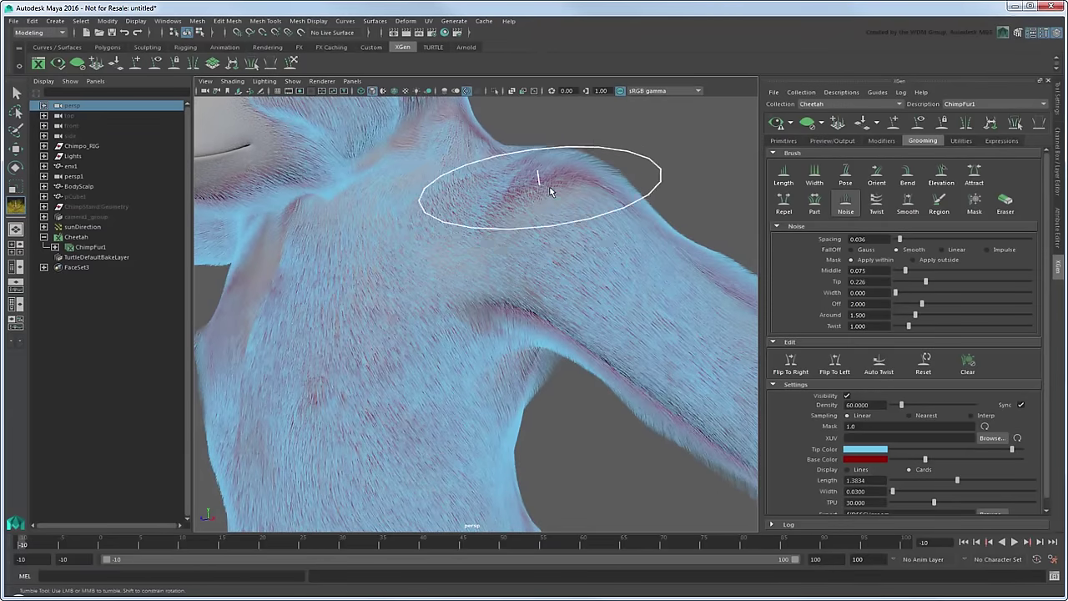
alt+drag(543, 179, 553, 249)
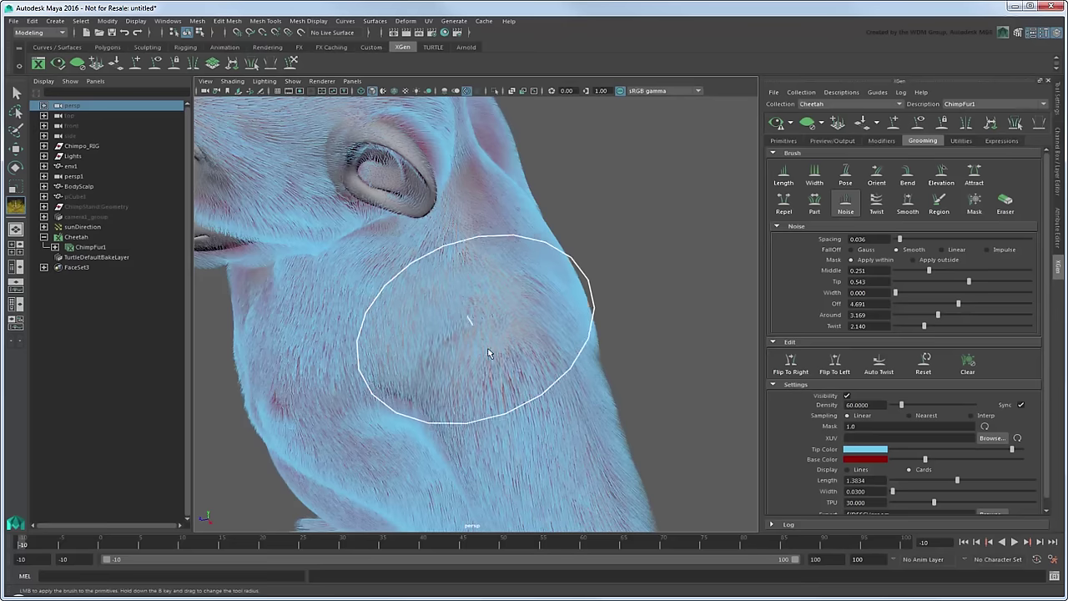
drag(489, 353, 518, 434)
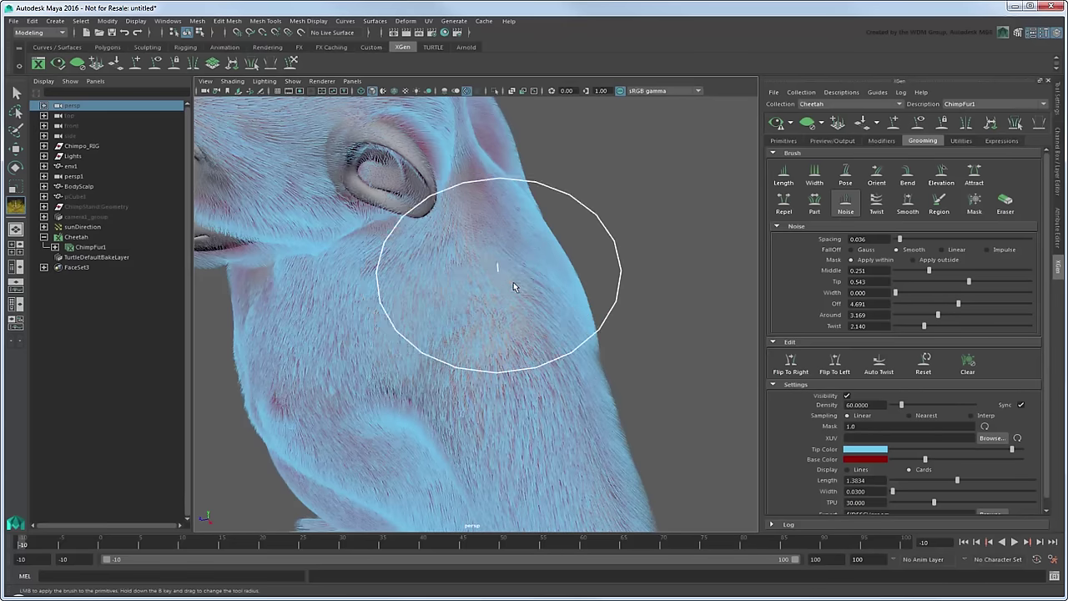
alt+drag(513, 282, 422, 286)
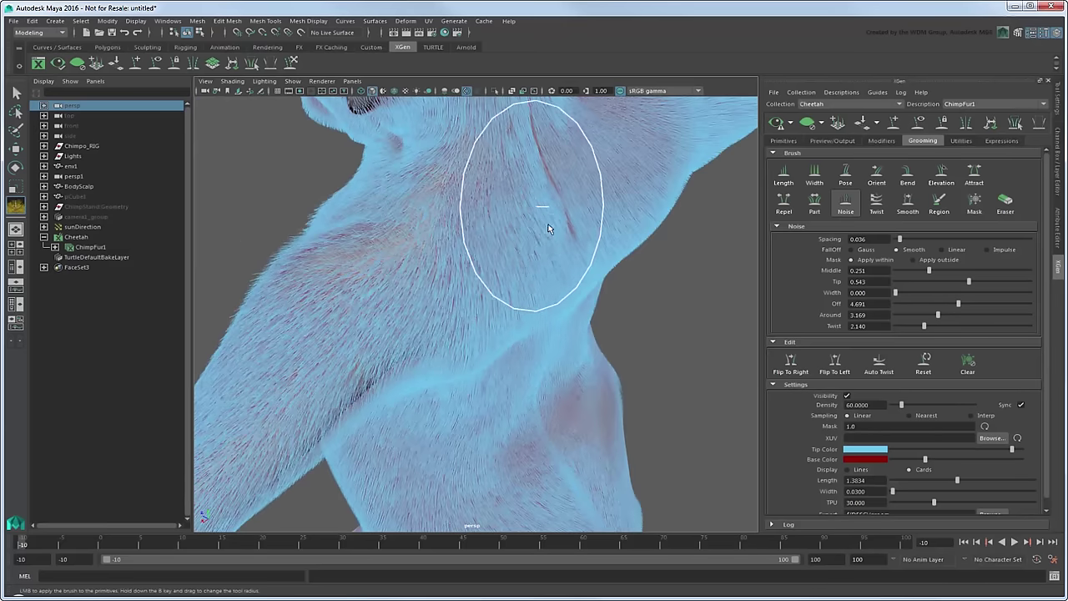
mouse_move(538, 199)
alt+mouse_down()
mouse_move(534, 234)
mouse_move(448, 306)
alt+mouse_up()
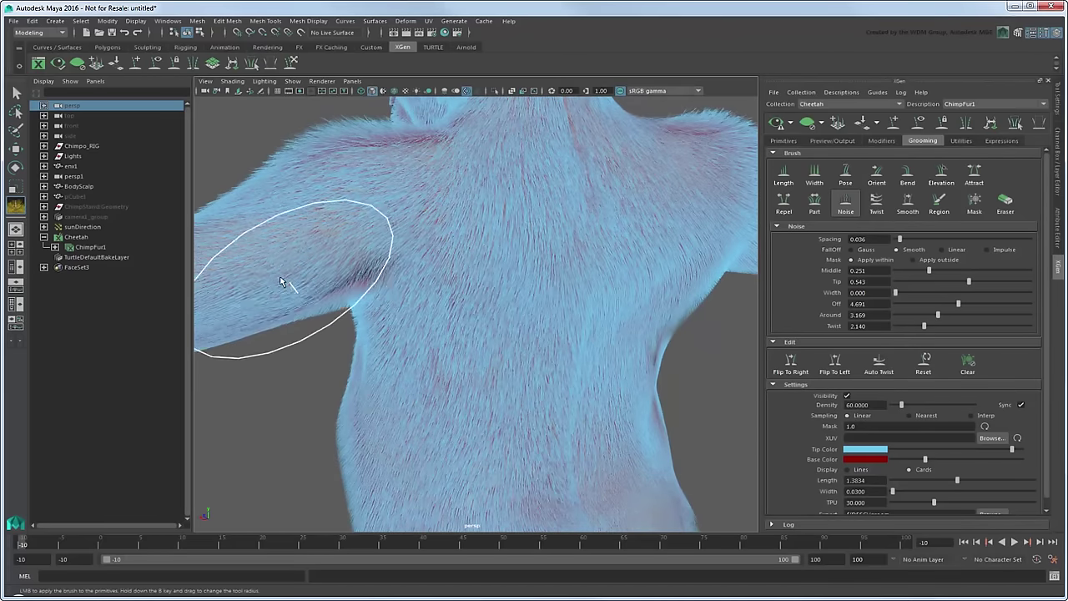
mouse_move(419, 218)
alt+mouse_down()
mouse_move(489, 172)
mouse_move(520, 202)
alt+mouse_up()
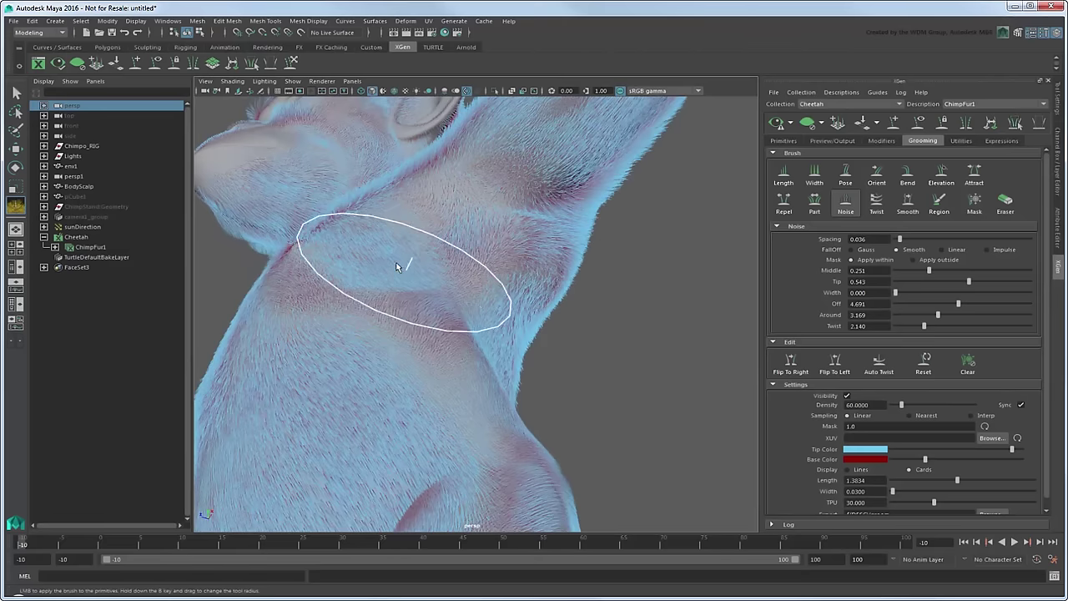
alt+drag(418, 408, 359, 427)
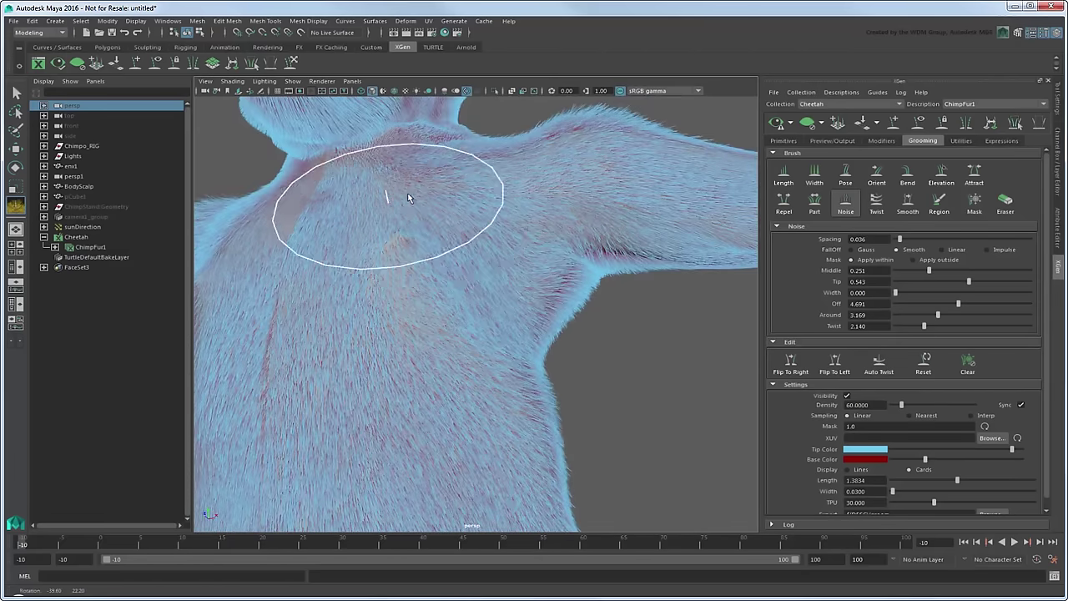
Roughen the shoulder, upper arm and forearm fur with noise
alt+drag(389, 209, 503, 281)
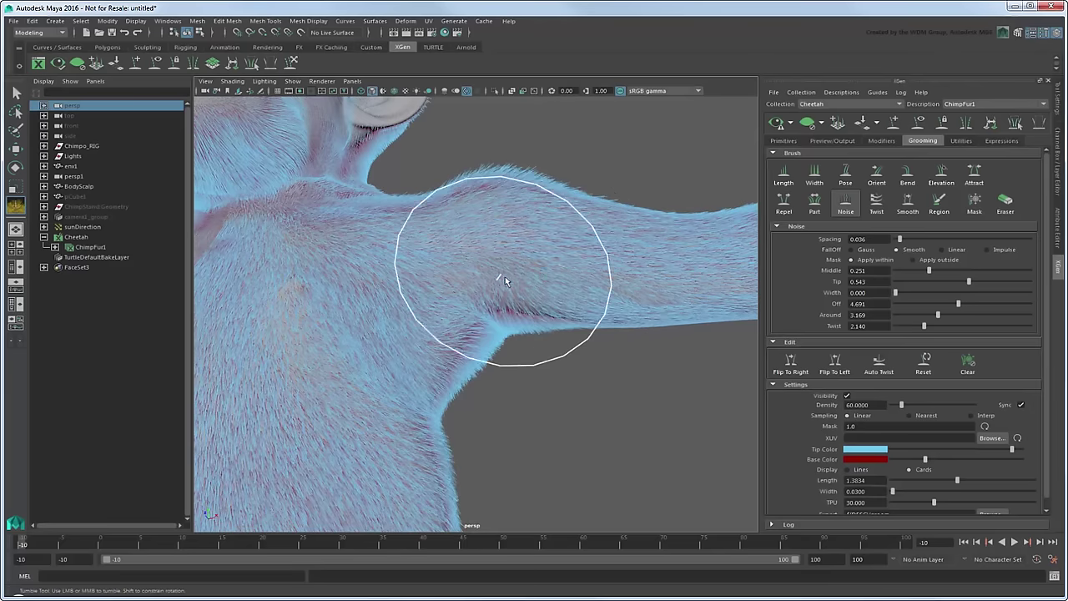
alt+drag(684, 262, 529, 293)
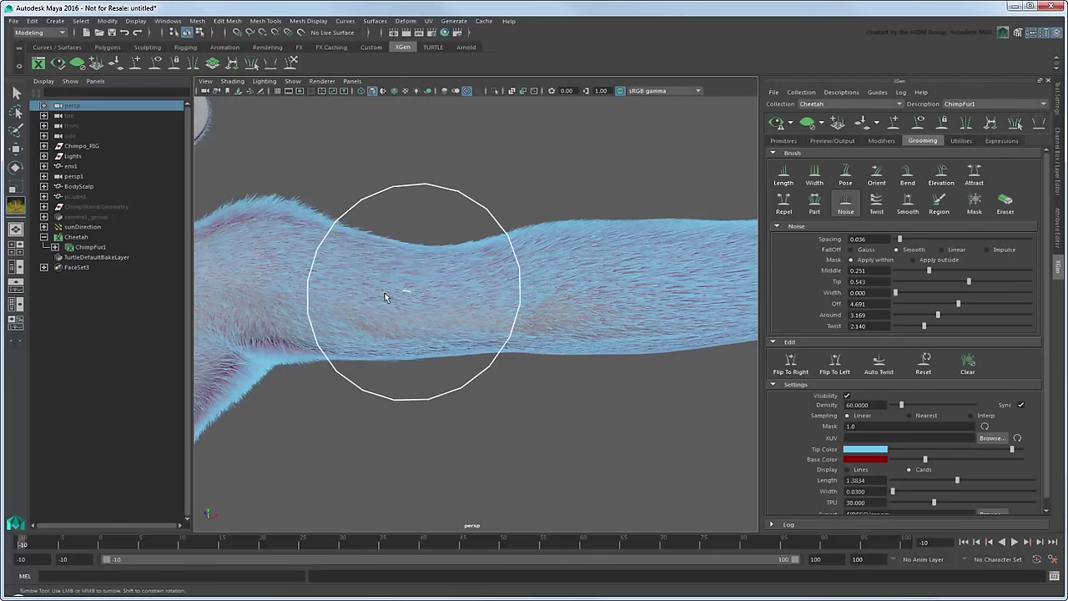
mouse_move(386, 296)
alt+mouse_down()
mouse_move(423, 346)
mouse_move(412, 320)
alt+mouse_up()
mouse_move(543, 425)
alt+mouse_down()
mouse_move(423, 362)
mouse_move(543, 393)
alt+mouse_up()
mouse_move(656, 432)
alt+mouse_down()
mouse_move(404, 324)
mouse_move(484, 258)
alt+mouse_up()
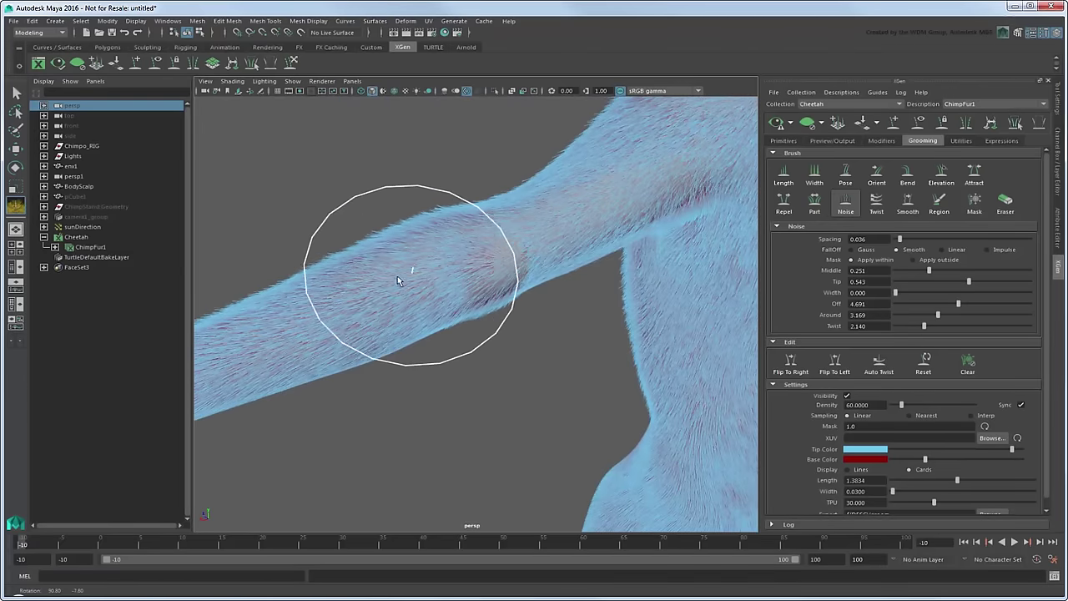
alt+middle_drag(397, 275, 507, 279)
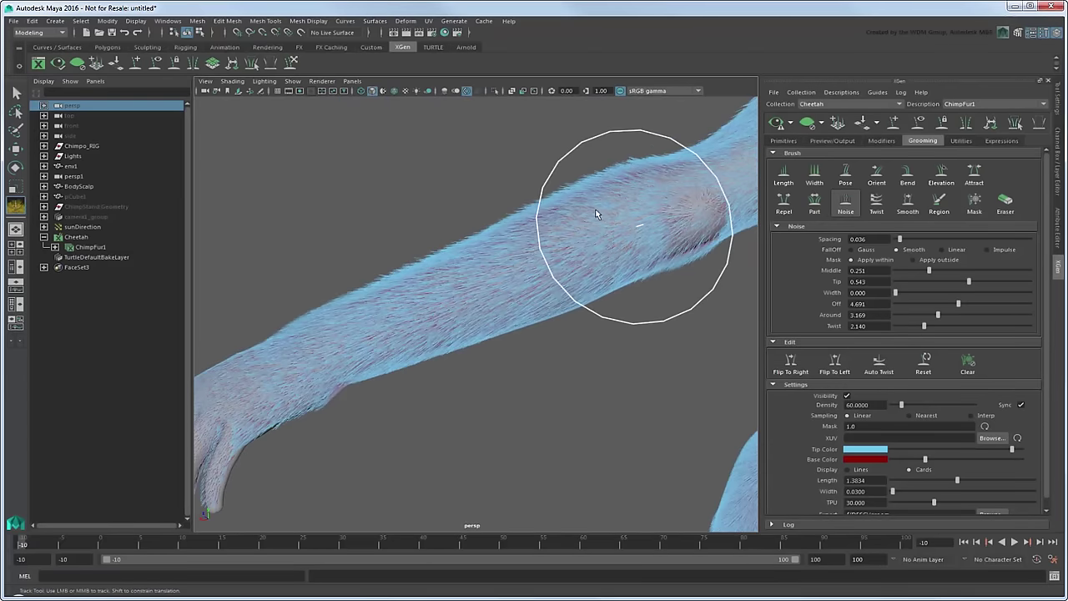
alt+drag(596, 214, 507, 309)
alt+middle_drag(565, 303, 356, 331)
alt+right_drag(356, 332, 632, 286)
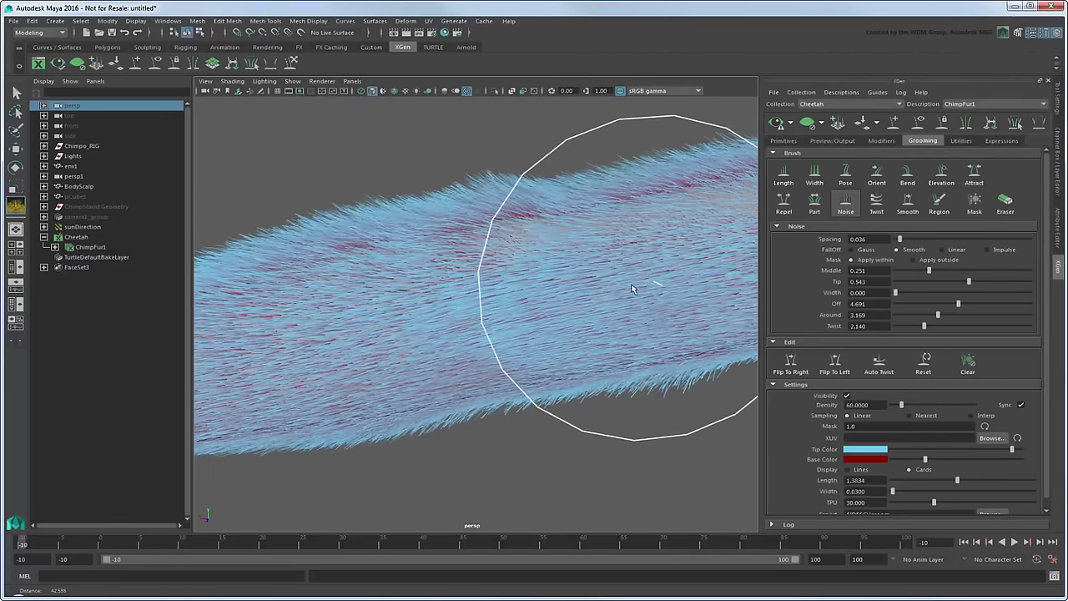
alt+right_drag(644, 250, 558, 281)
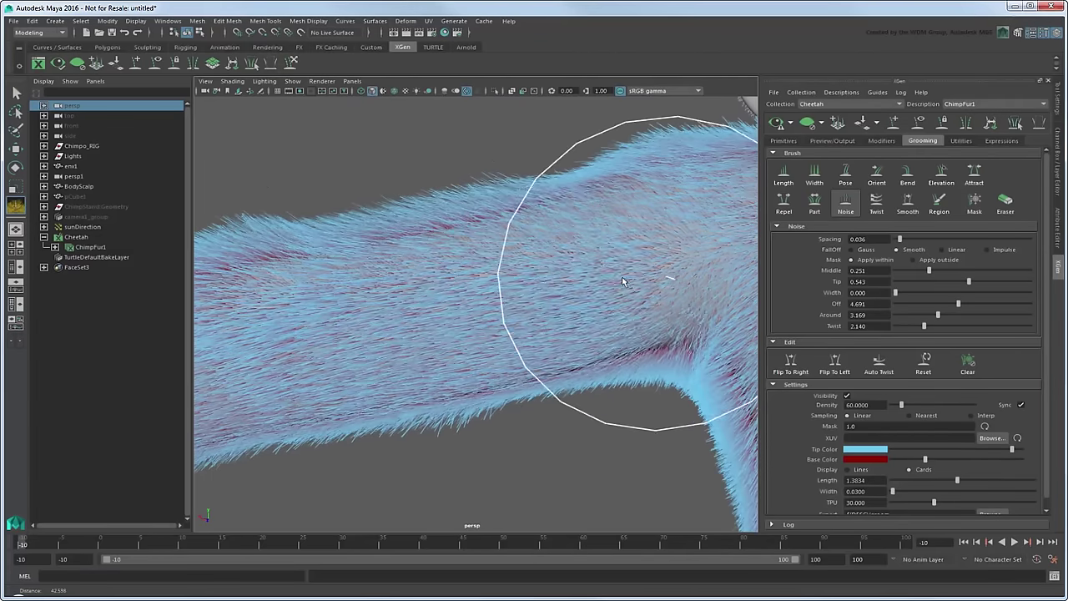
alt+right_drag(489, 279, 629, 315)
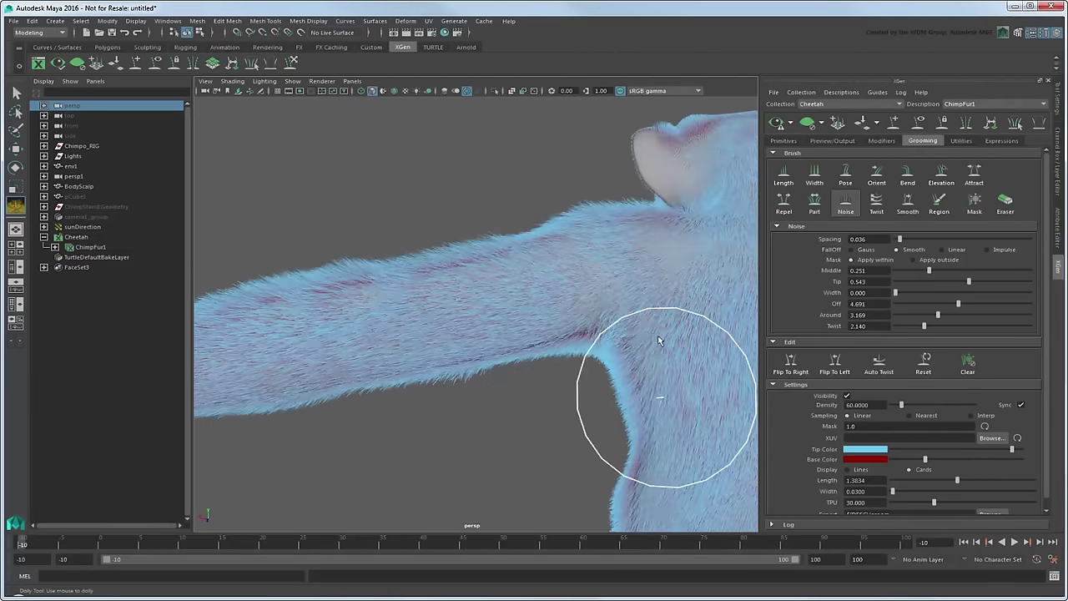
Add noise along the back, lower torso and hips
alt+drag(615, 401, 504, 317)
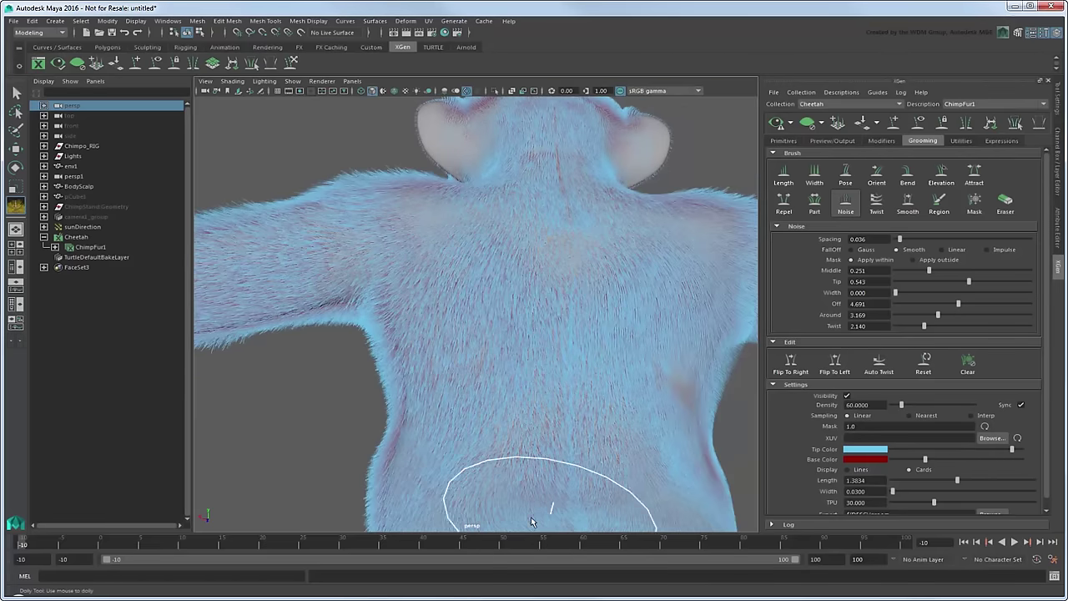
alt+drag(398, 441, 376, 413)
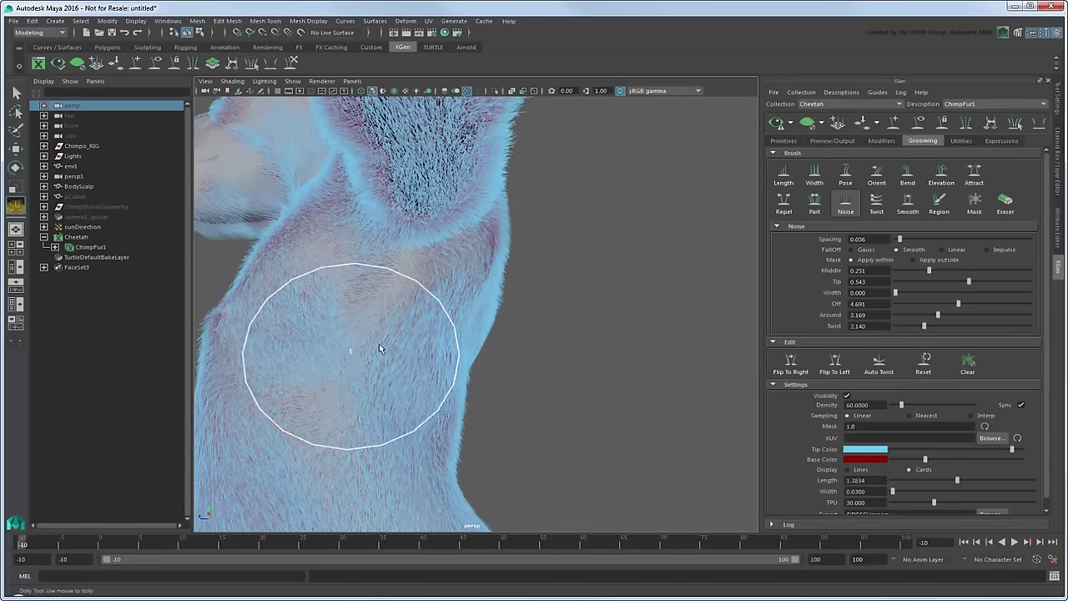
alt+drag(379, 343, 474, 397)
alt+drag(436, 303, 543, 306)
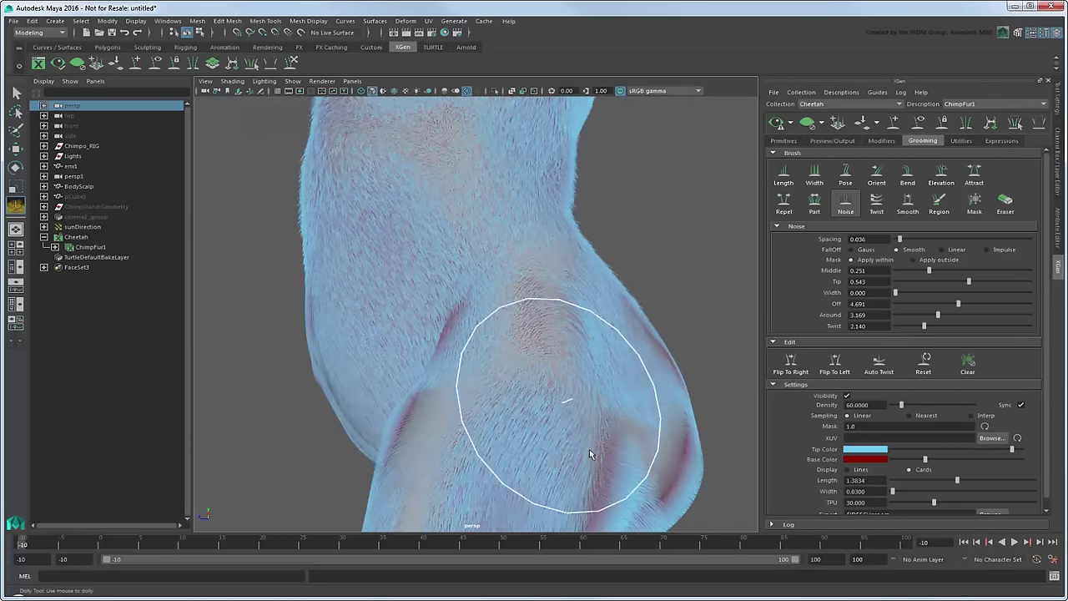
mouse_move(589, 449)
alt+mouse_down()
mouse_move(543, 413)
mouse_move(527, 426)
mouse_move(409, 359)
mouse_move(582, 368)
mouse_move(471, 214)
mouse_move(347, 351)
alt+mouse_up()
mouse_move(352, 480)
alt+mouse_down()
mouse_move(434, 380)
mouse_move(372, 342)
alt+mouse_up()
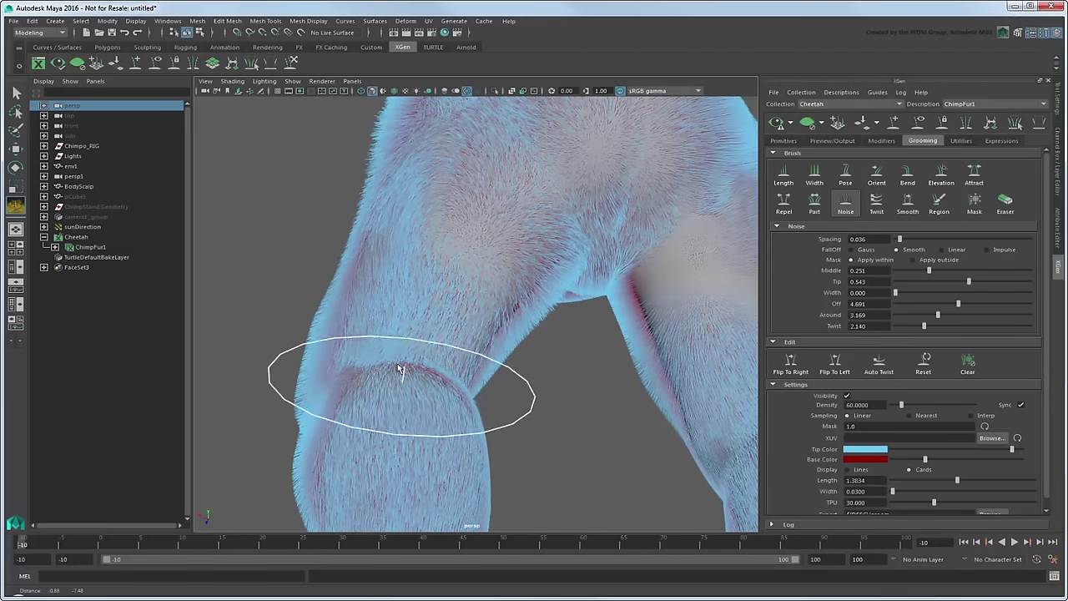
Roughen the upper legs, crotch and inner thigh fur with noise at Tip 0.543
alt+drag(480, 316, 591, 402)
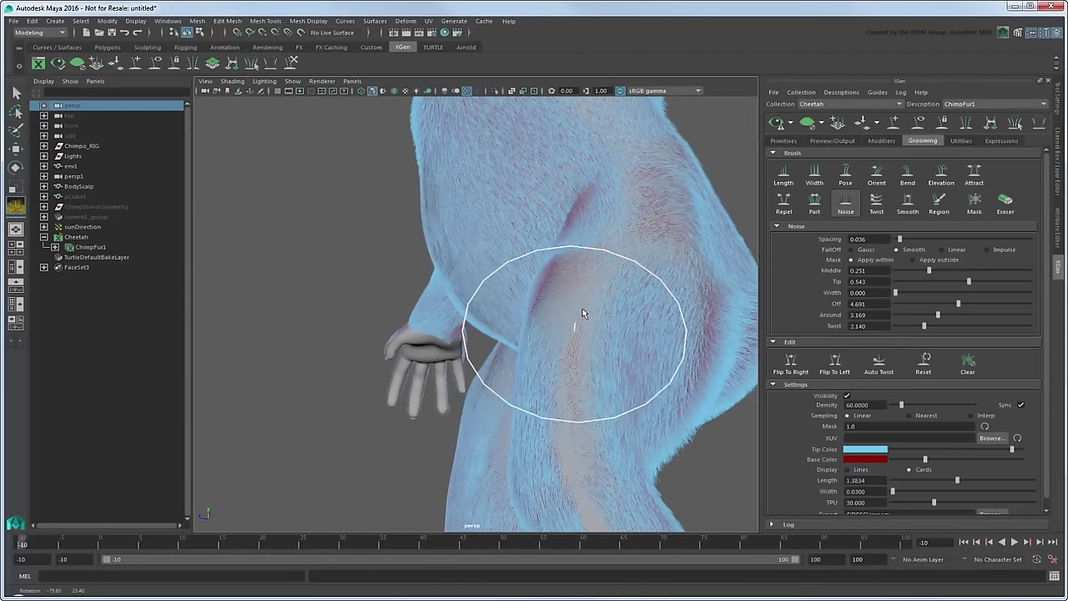
mouse_move(567, 333)
alt+mouse_down()
mouse_move(500, 255)
mouse_move(527, 413)
alt+mouse_up()
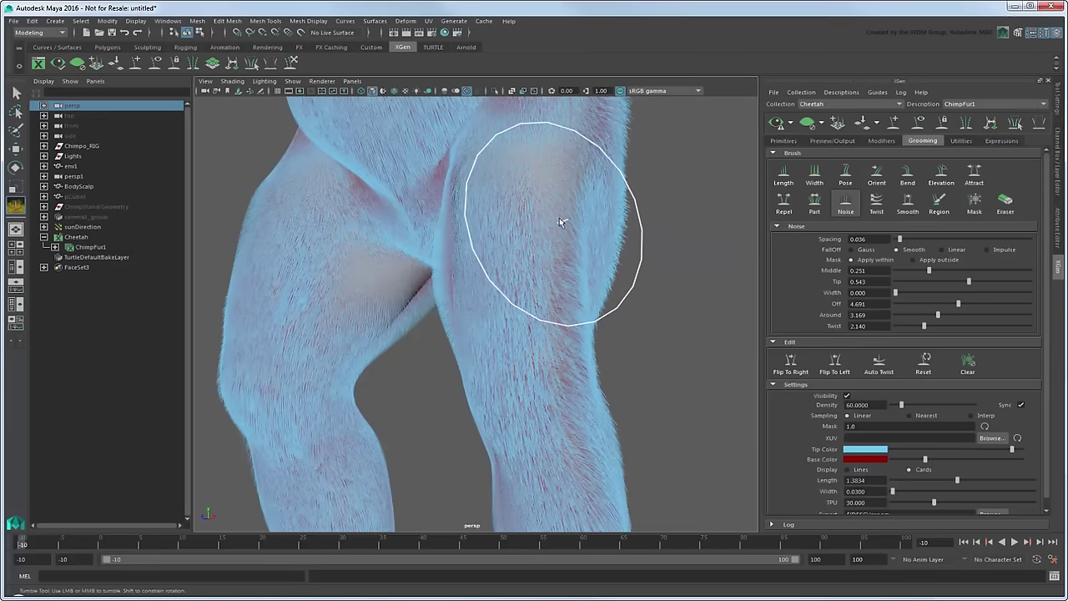
alt+drag(540, 464, 532, 318)
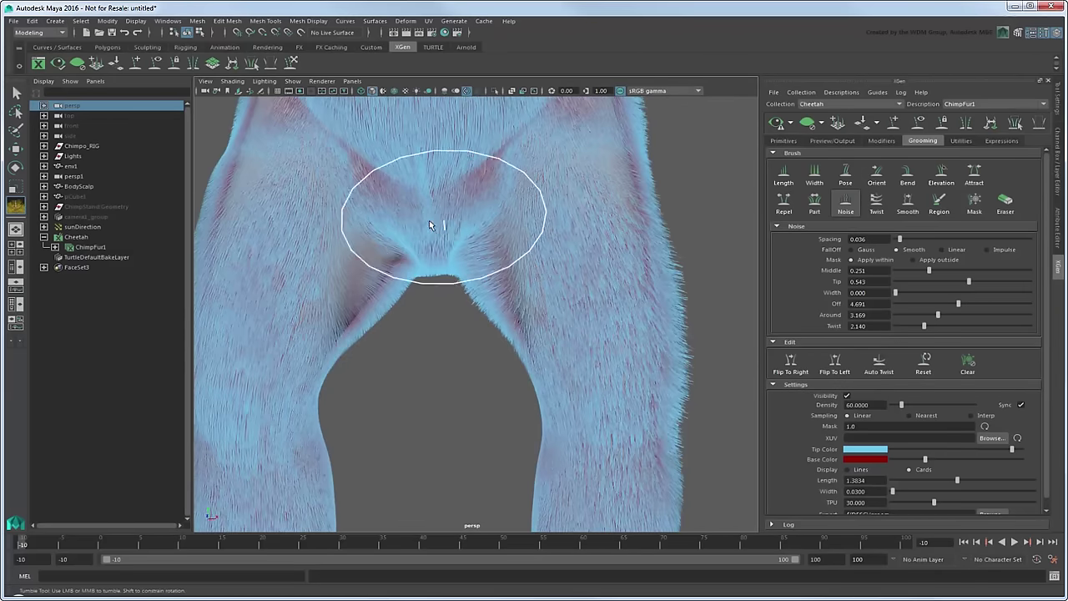
mouse_move(417, 125)
alt+mouse_down()
mouse_move(489, 215)
mouse_move(431, 112)
alt+mouse_up()
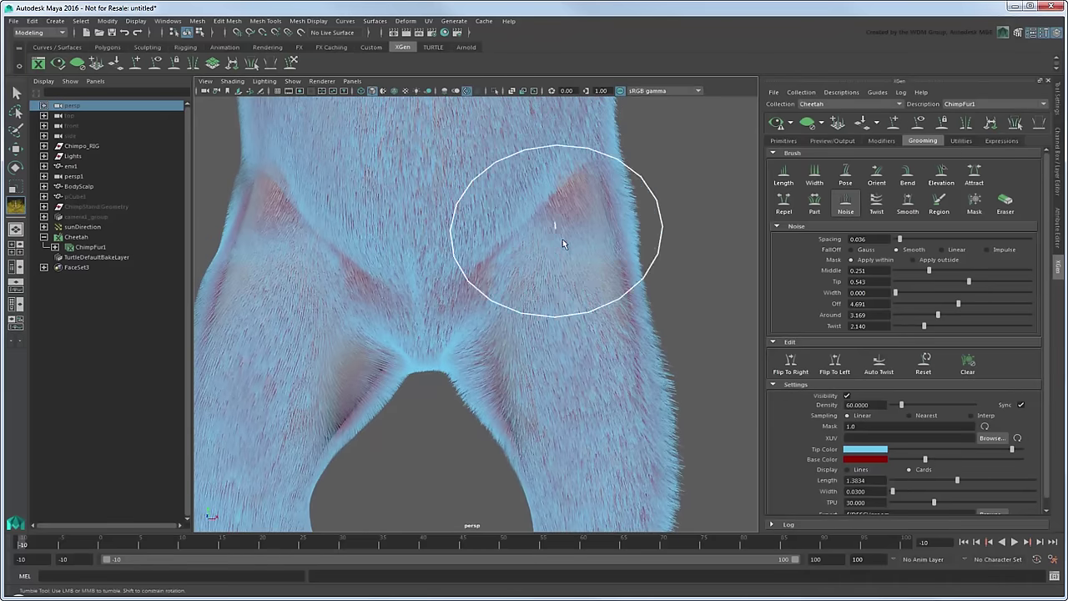
mouse_move(556, 400)
alt+mouse_down()
mouse_move(553, 336)
mouse_move(509, 406)
mouse_move(595, 453)
mouse_move(429, 334)
mouse_move(465, 231)
mouse_move(486, 338)
mouse_move(584, 275)
alt+mouse_up()
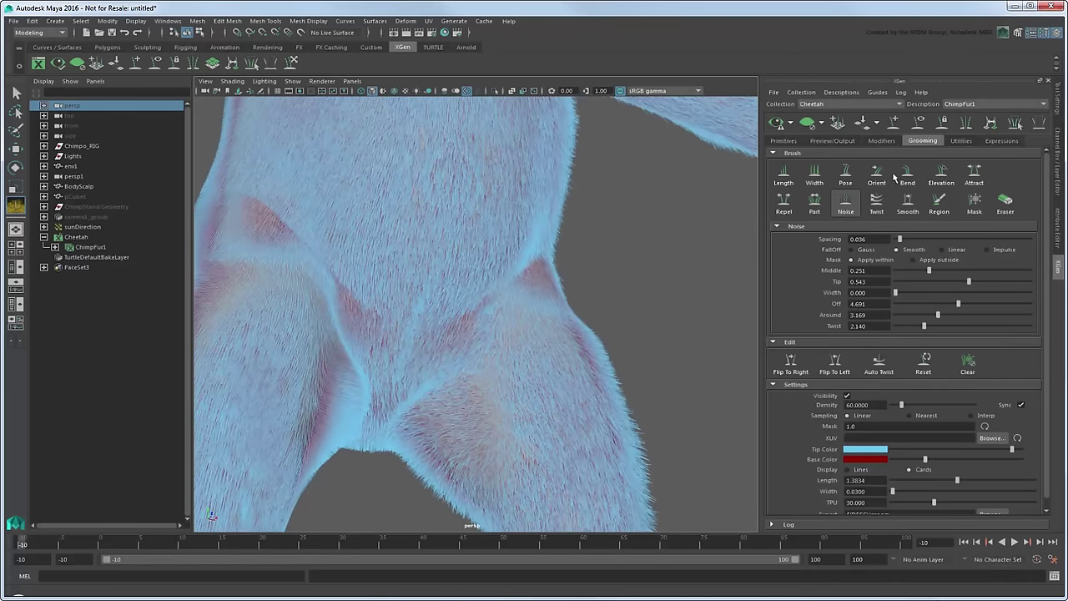
Pull the crotch fur into a converging point with the Attract brush
click(974, 175)
scroll(443, 298, down, 2)
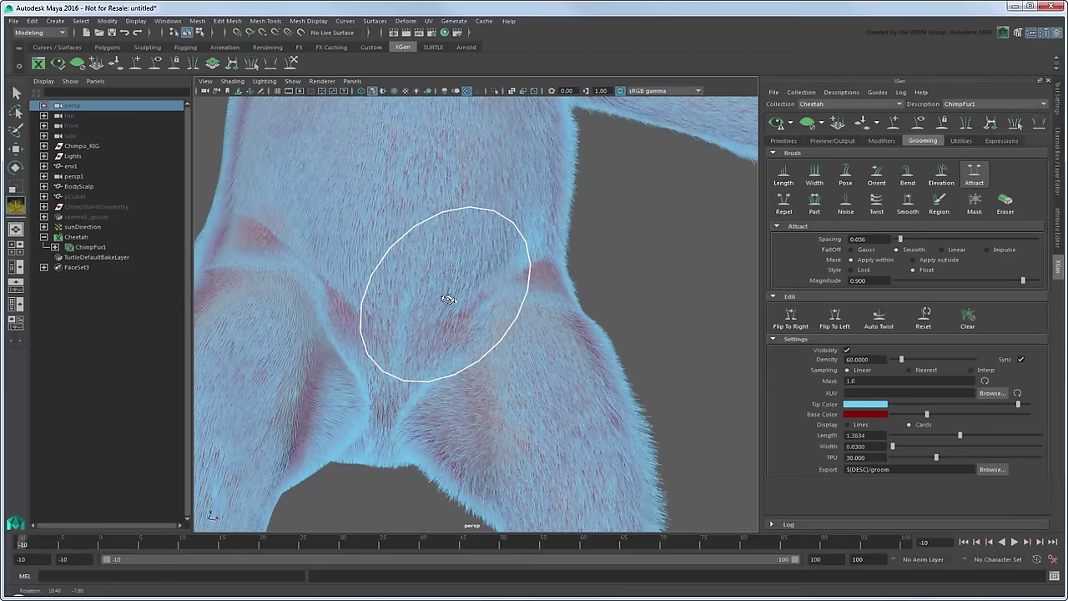
mouse_move(444, 298)
mouse_down()
mouse_move(395, 343)
mouse_move(417, 398)
mouse_up()
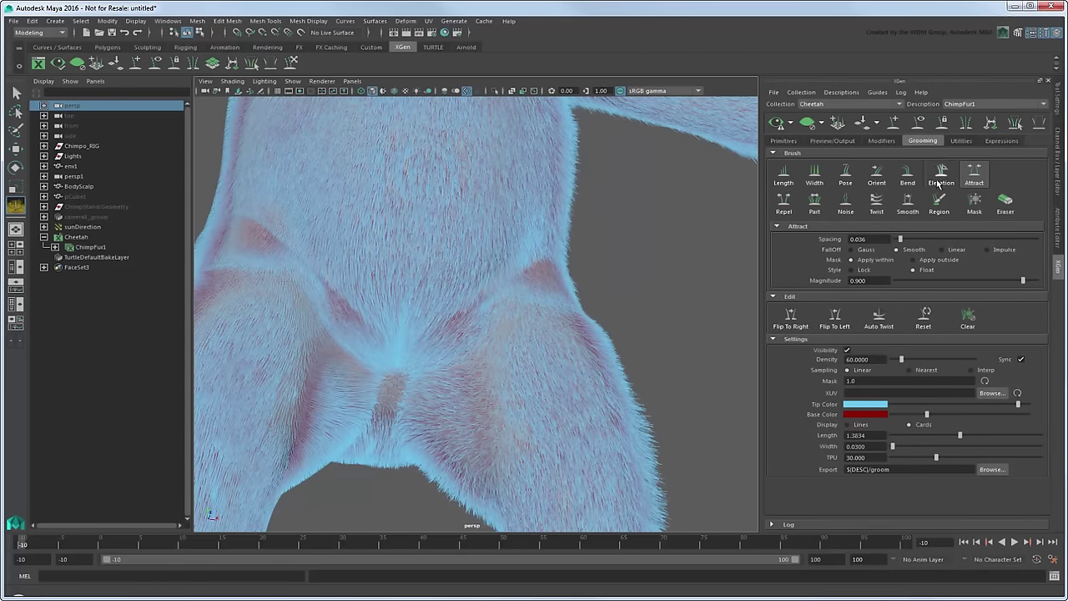
click(845, 200)
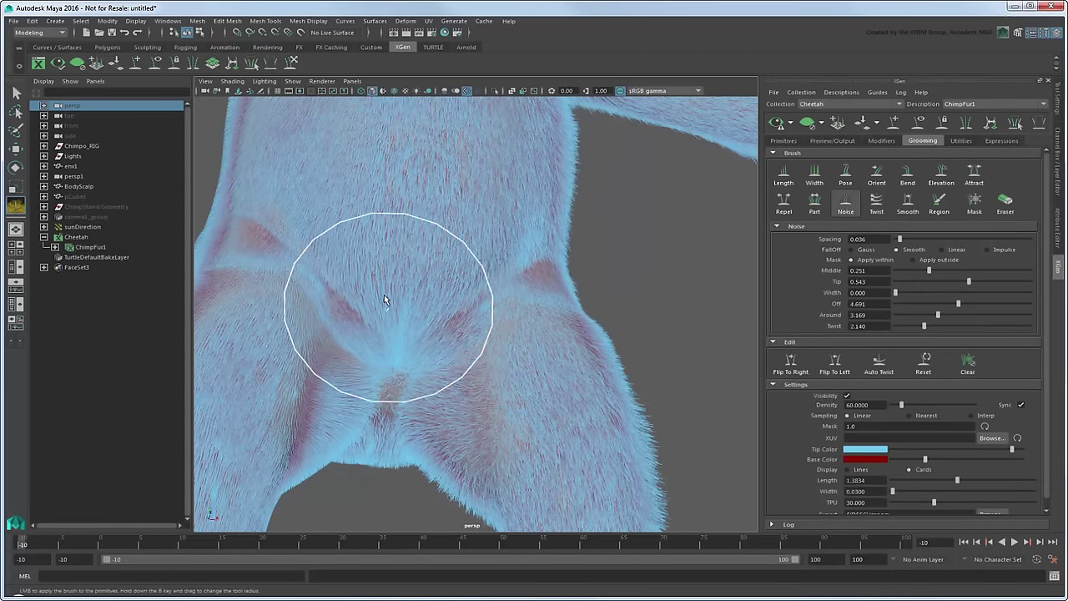
With the Bend brush, bend the fur along the side of the leg
alt+drag(405, 409, 425, 377)
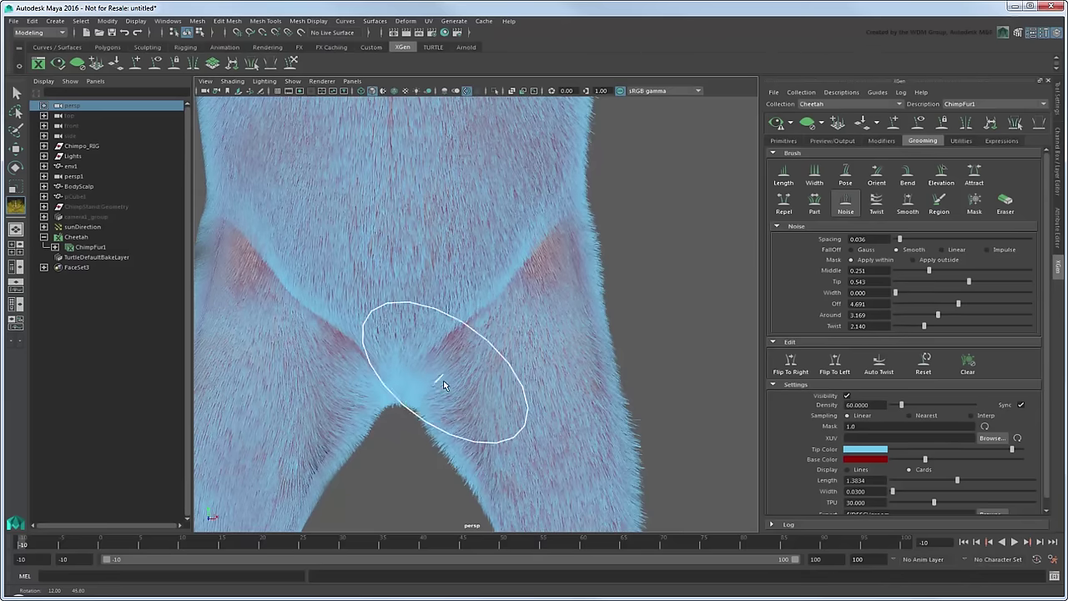
click(907, 174)
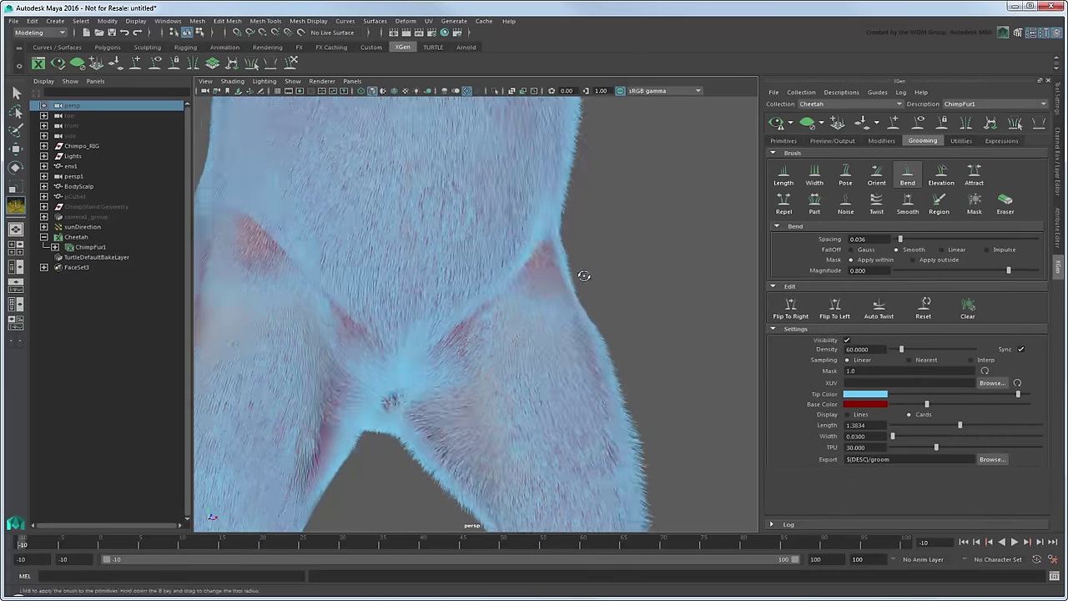
alt+drag(579, 269, 470, 369)
alt+middle_drag(451, 433, 526, 289)
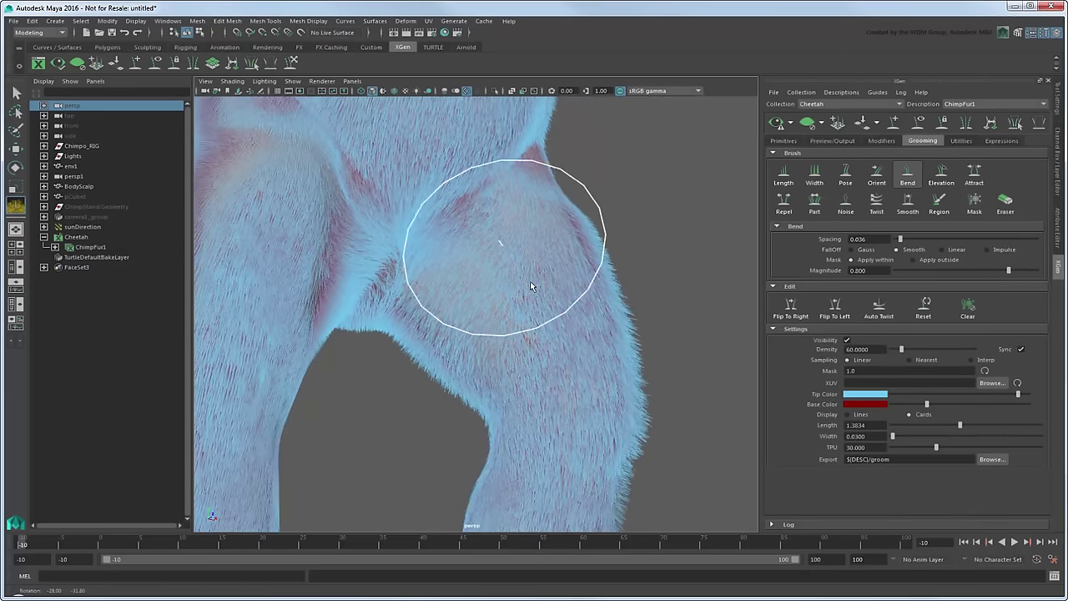
mouse_move(539, 282)
alt+mouse_down()
mouse_move(524, 313)
mouse_move(462, 295)
alt+mouse_up()
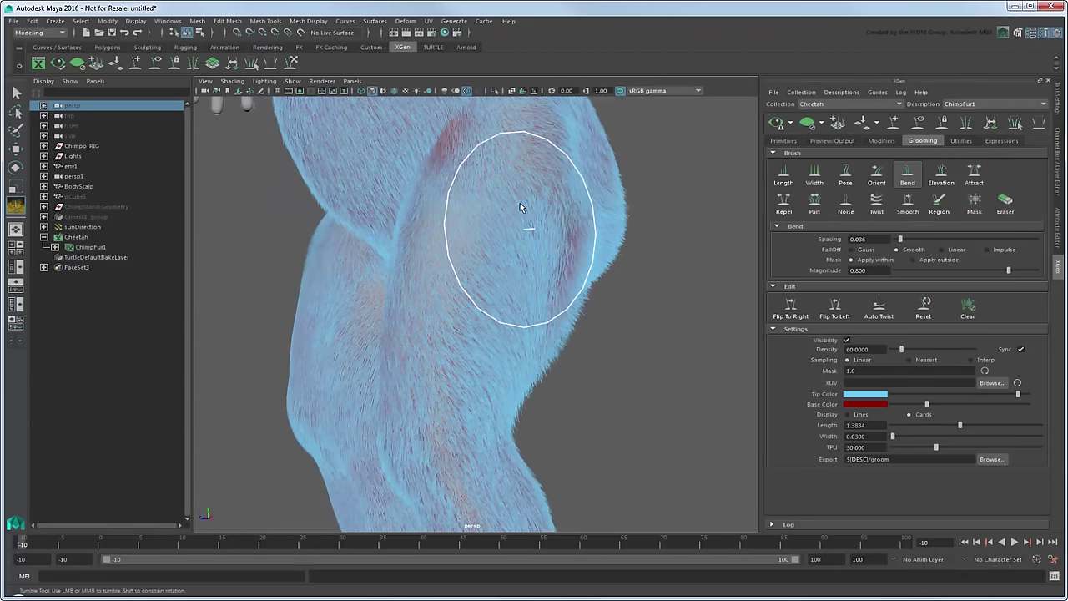
mouse_move(575, 271)
alt+mouse_down()
mouse_move(543, 245)
mouse_move(494, 267)
alt+mouse_up()
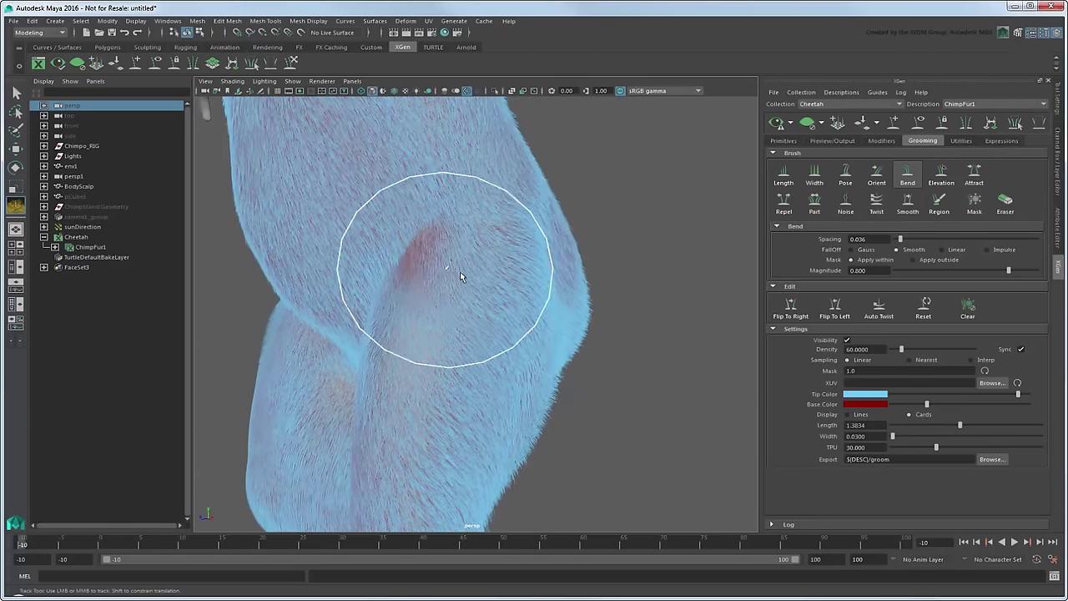
alt+middle_drag(460, 271, 506, 251)
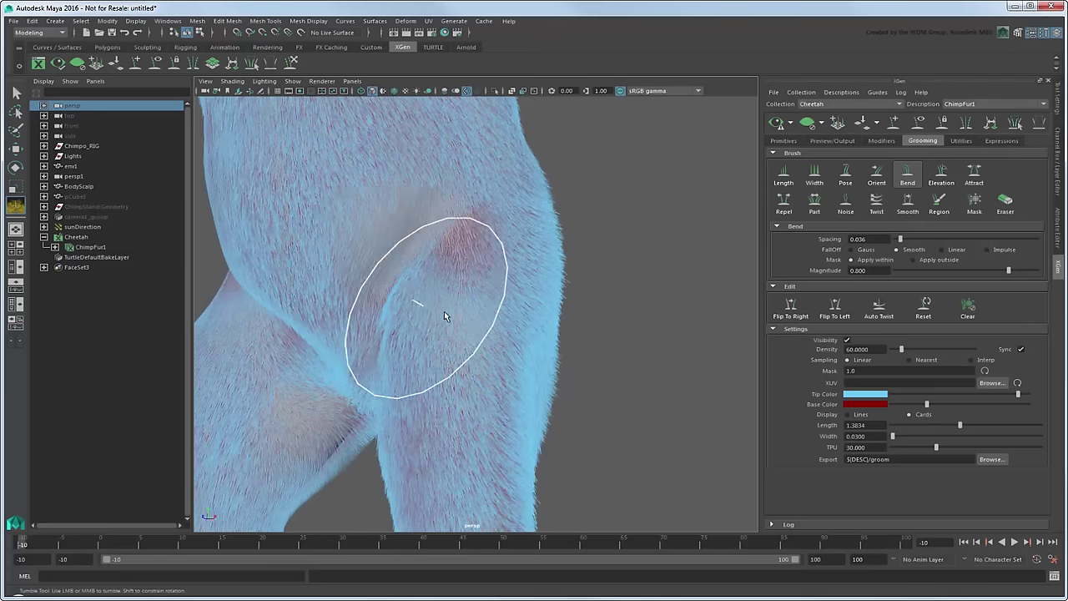
alt+drag(445, 309, 436, 332)
Bend the fur down both legs toward the shins and ankles
mouse_move(468, 267)
alt+mouse_down()
mouse_move(536, 317)
mouse_move(584, 239)
mouse_move(590, 197)
mouse_move(615, 227)
mouse_move(589, 293)
alt+mouse_up()
alt+middle_drag(574, 273, 579, 230)
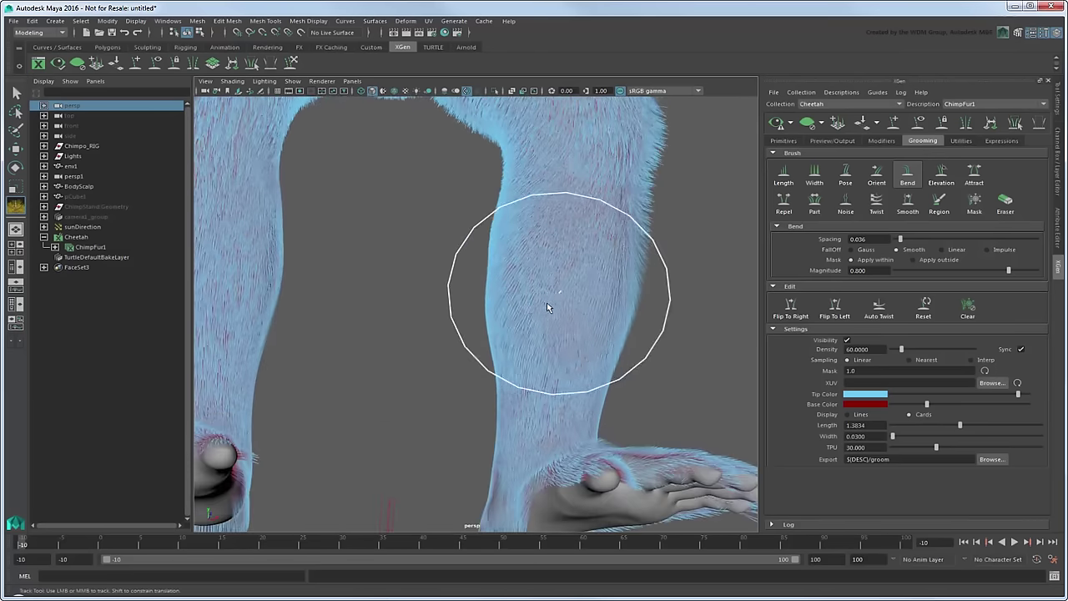
mouse_move(546, 302)
alt+mouse_down()
mouse_move(453, 334)
mouse_move(431, 363)
alt+mouse_up()
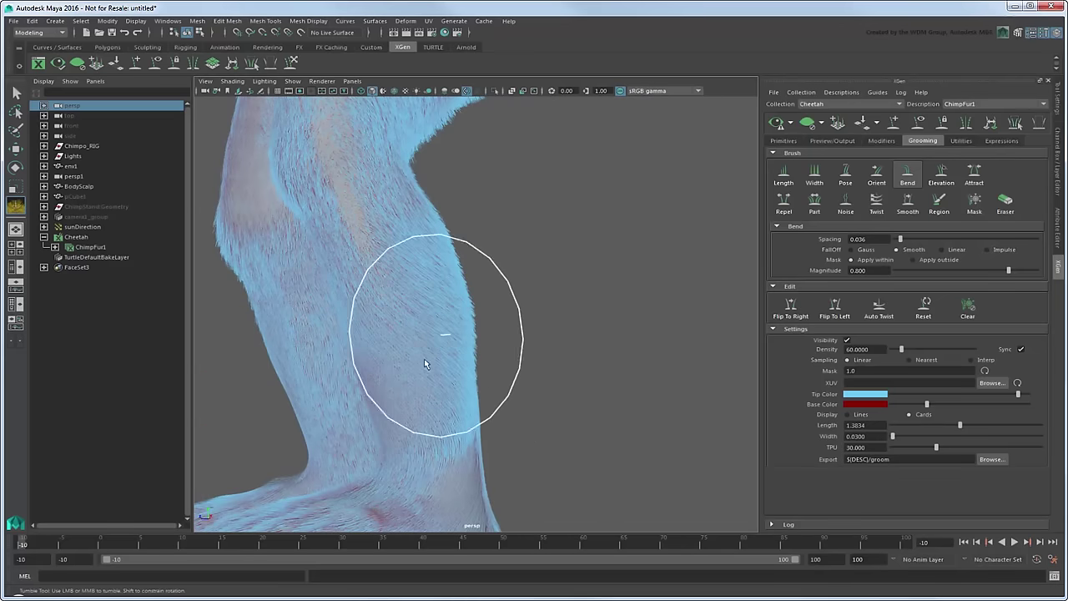
mouse_move(468, 420)
alt+mouse_down()
mouse_move(420, 389)
mouse_move(388, 310)
mouse_move(394, 262)
mouse_move(358, 297)
alt+mouse_up()
alt+right_drag(543, 286, 848, 409)
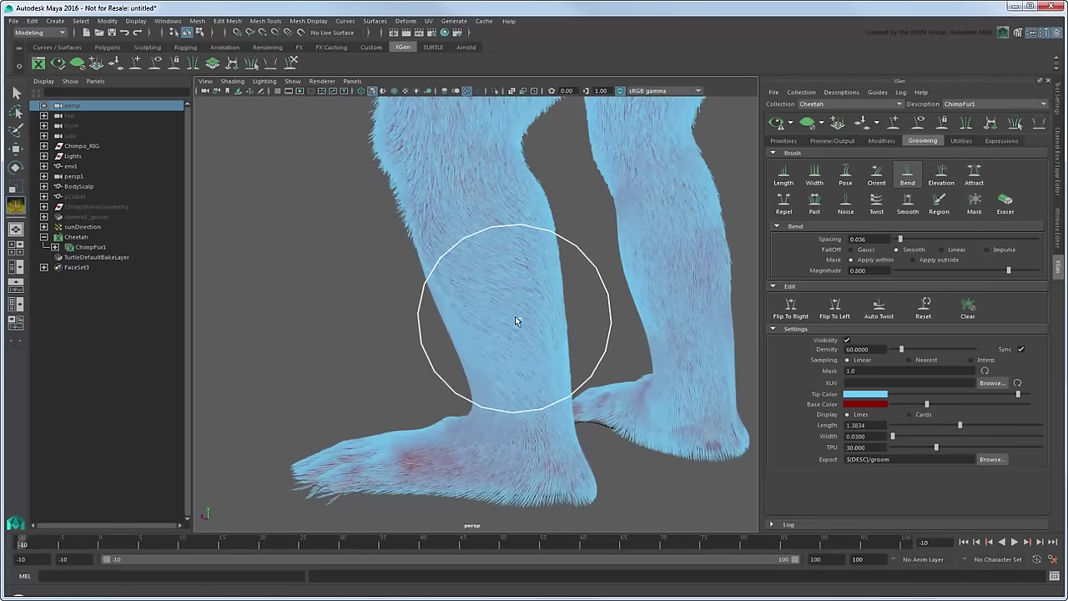
alt+drag(517, 317, 516, 243)
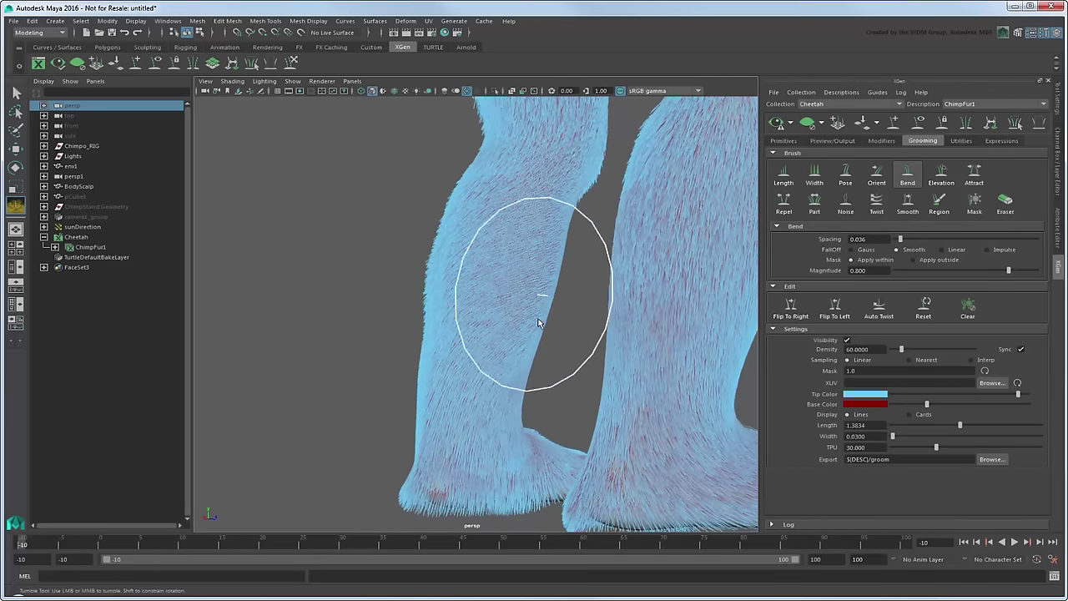
mouse_move(485, 417)
alt+mouse_down()
mouse_move(521, 432)
mouse_move(465, 333)
mouse_move(430, 361)
alt+mouse_up()
click(846, 200)
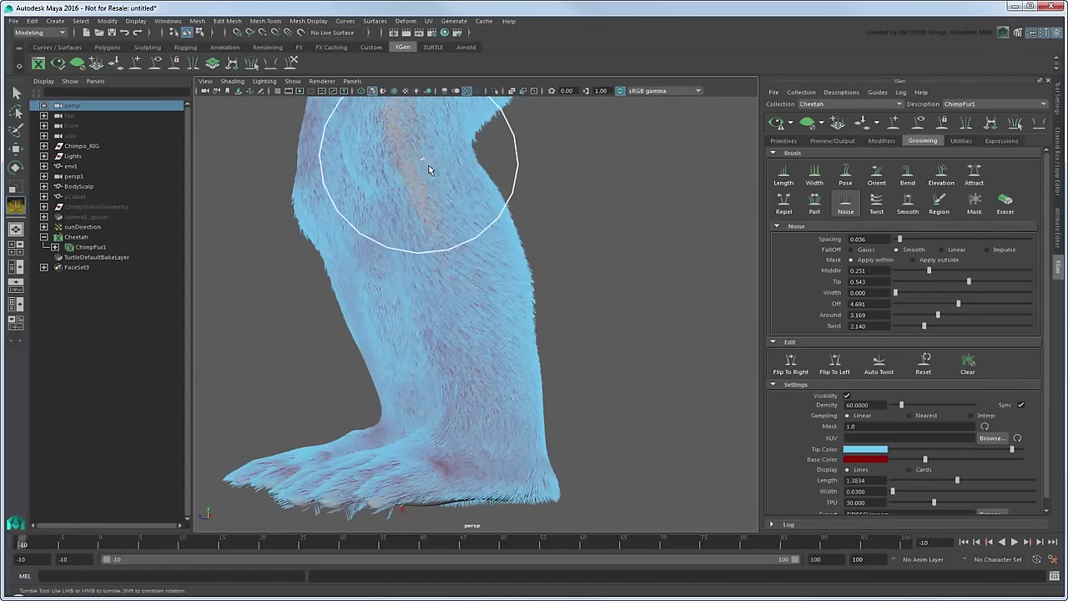
Bend the fur on the leg with the Bend brush
click(888, 176)
click(901, 175)
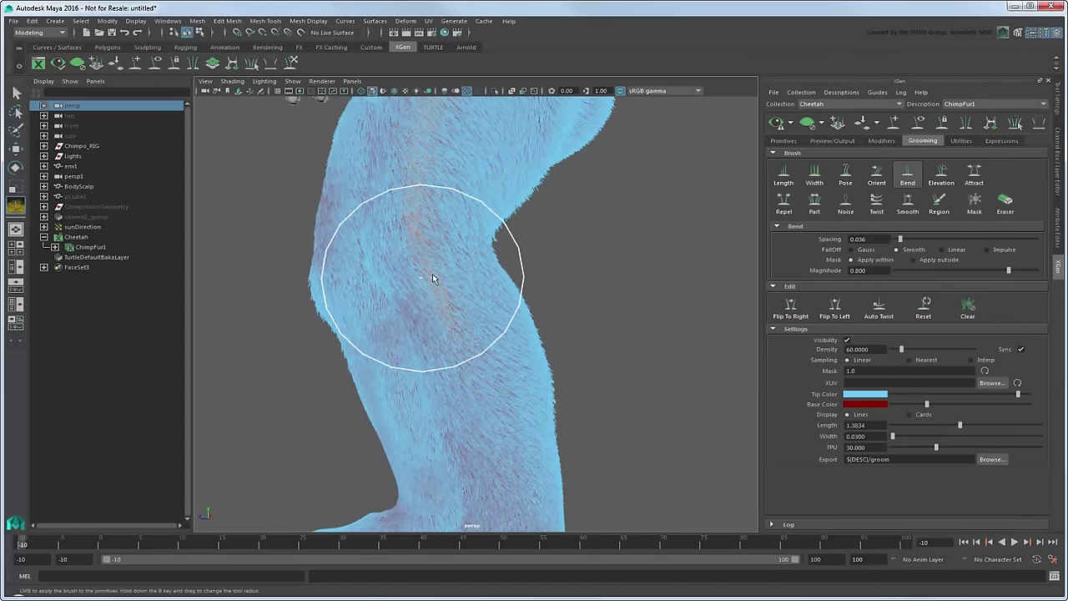
alt+right_drag(419, 207, 452, 248)
mouse_move(495, 181)
alt+mouse_down()
mouse_move(483, 360)
mouse_move(563, 376)
mouse_move(510, 398)
mouse_move(525, 393)
alt+mouse_up()
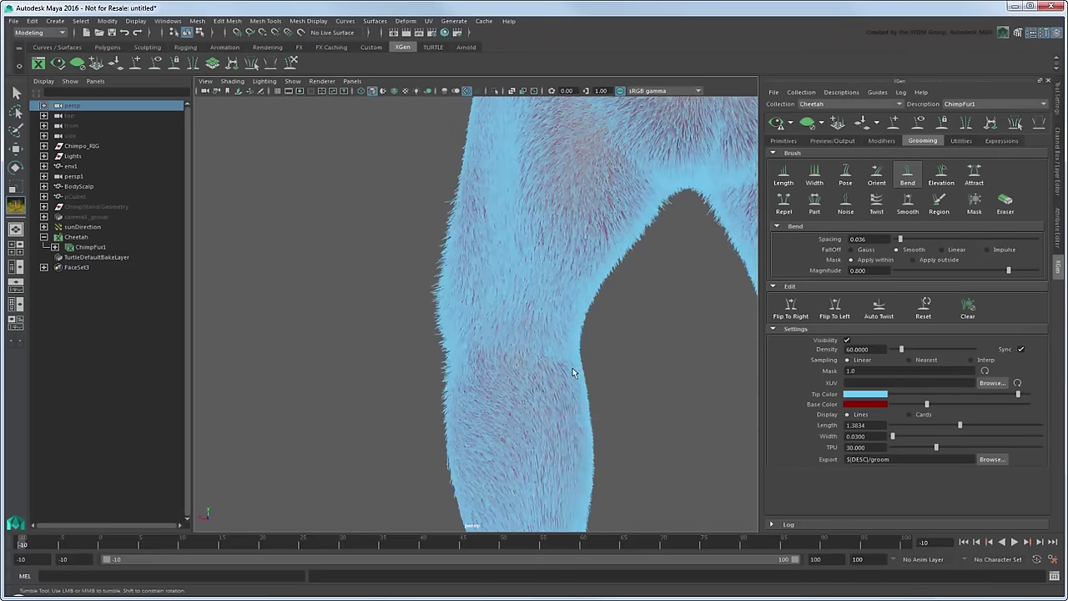
mouse_move(525, 393)
alt+middle_down()
mouse_move(429, 358)
mouse_move(458, 383)
alt+middle_up()
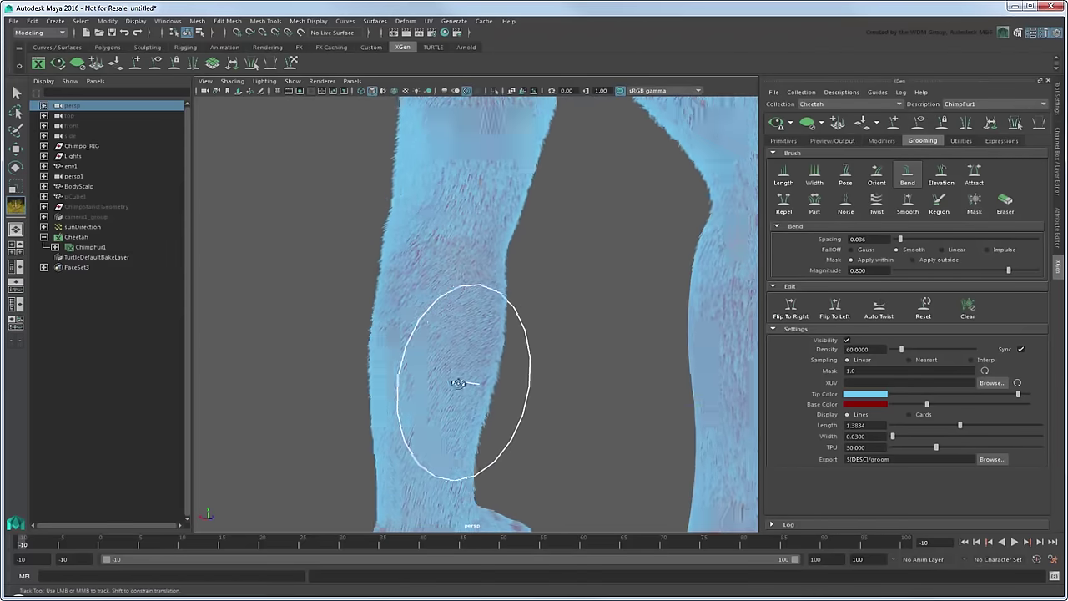
Add random noise variation to the leg fur
click(845, 200)
scroll(393, 355, down, 3)
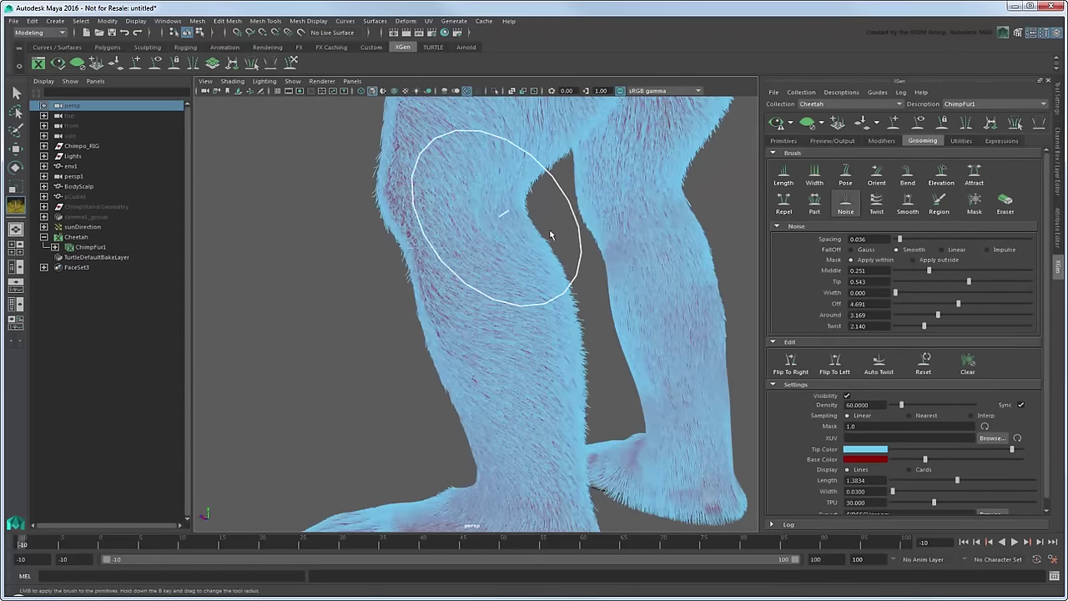
scroll(644, 262, up, 4)
scroll(564, 345, down, 3)
scroll(554, 381, up, 2)
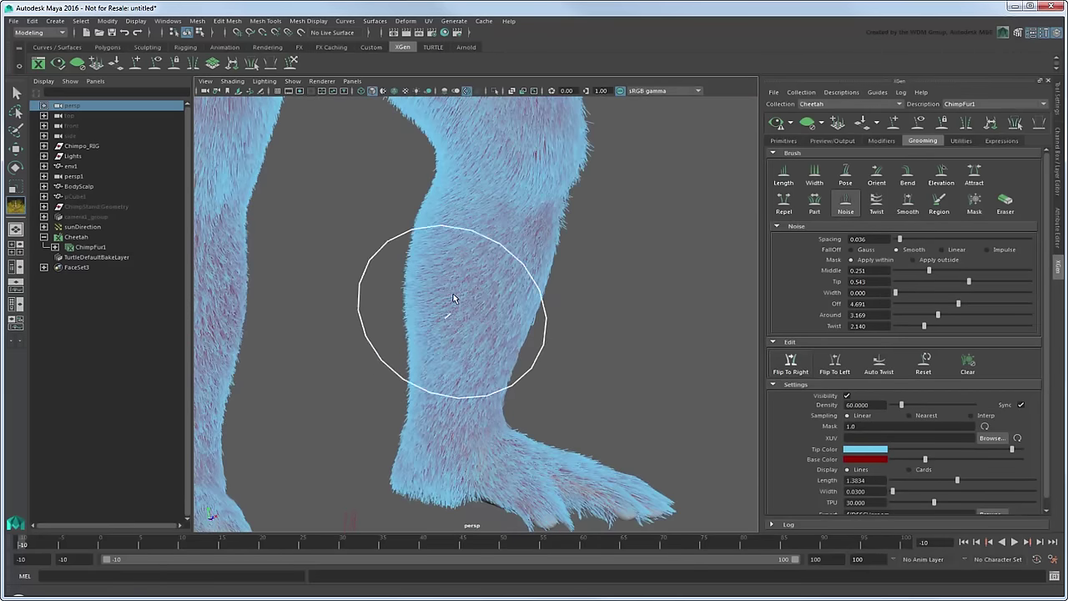
scroll(455, 325, down, 2)
scroll(455, 351, up, 2)
scroll(488, 267, up, 2)
scroll(496, 284, up, 2)
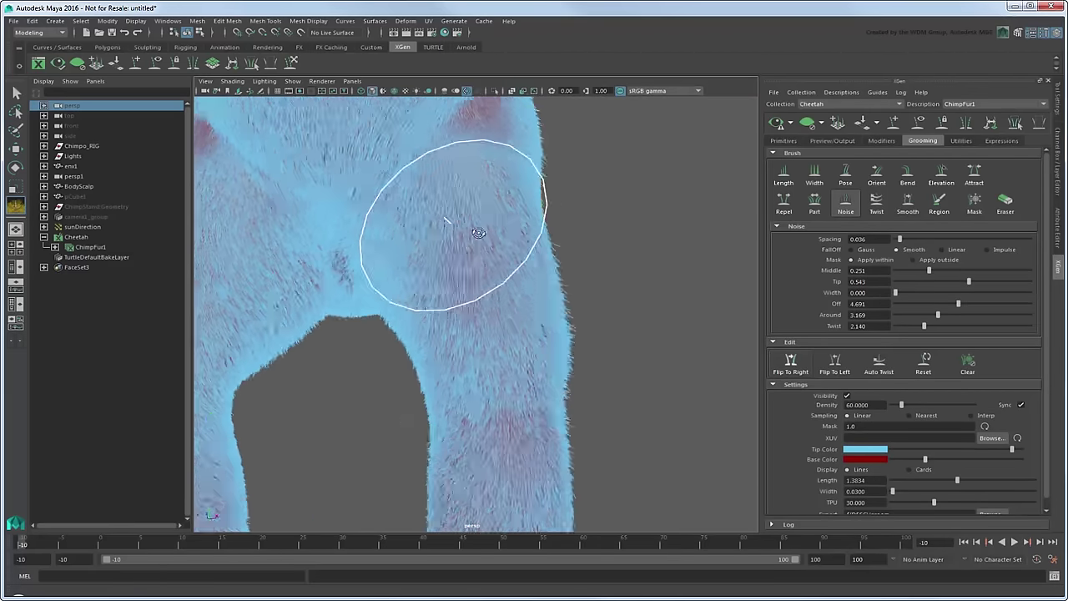
scroll(467, 242, down, 2)
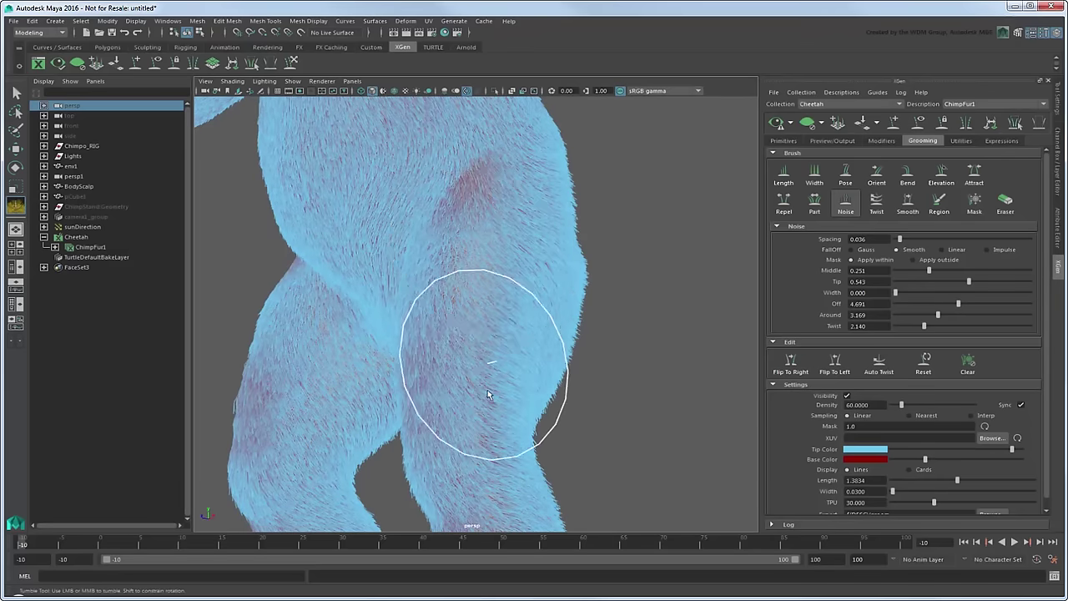
scroll(513, 370, up, 2)
Smooth the fur down the thigh with the Smooth brush
click(908, 200)
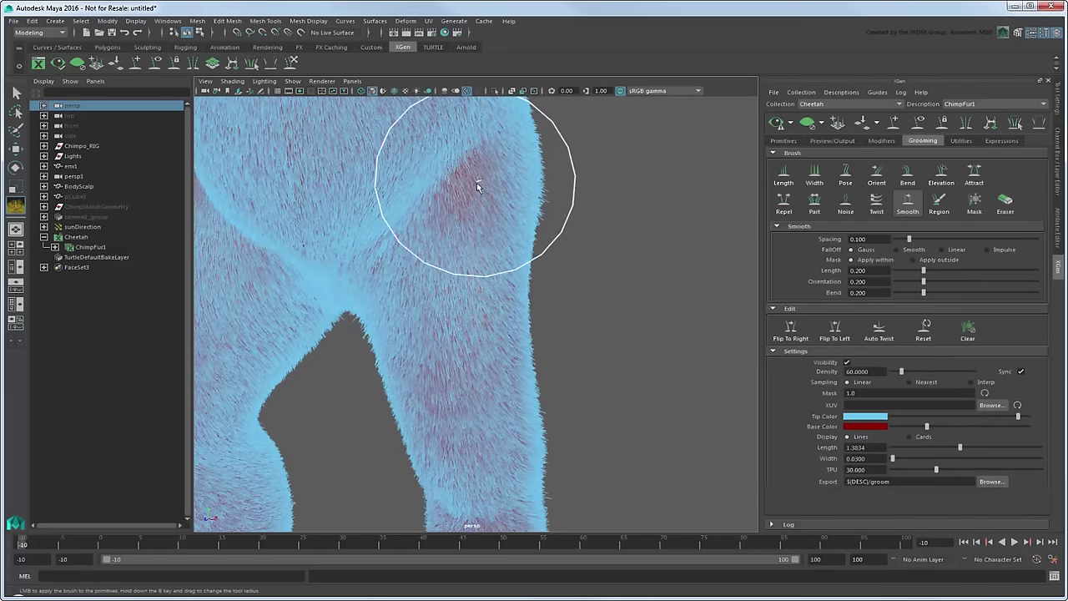
mouse_move(493, 376)
alt+mouse_down()
mouse_move(513, 255)
mouse_move(428, 381)
alt+mouse_up()
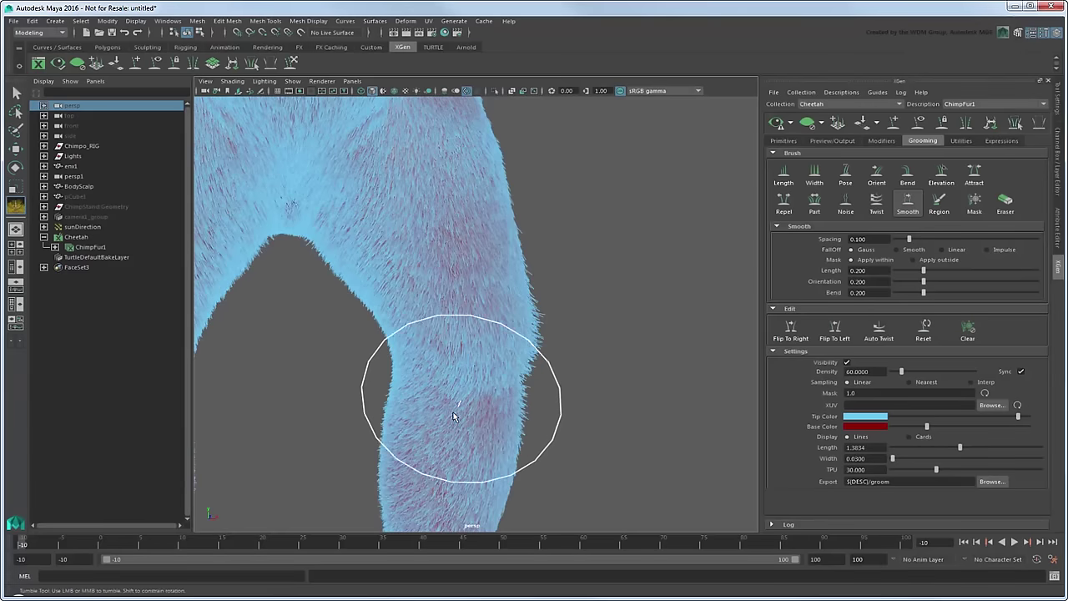
mouse_move(437, 477)
alt+mouse_down()
mouse_move(459, 351)
mouse_move(494, 393)
mouse_move(476, 250)
alt+mouse_up()
Part the fur across the hips and legs with the Part brush at Magnitude 0.639
click(815, 202)
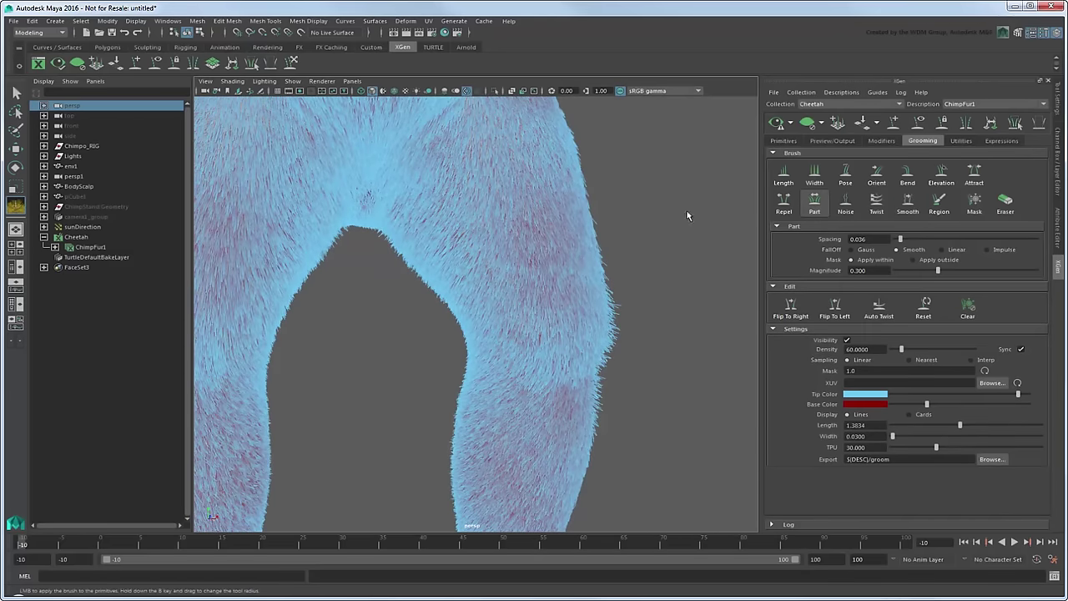
alt+drag(496, 187, 443, 241)
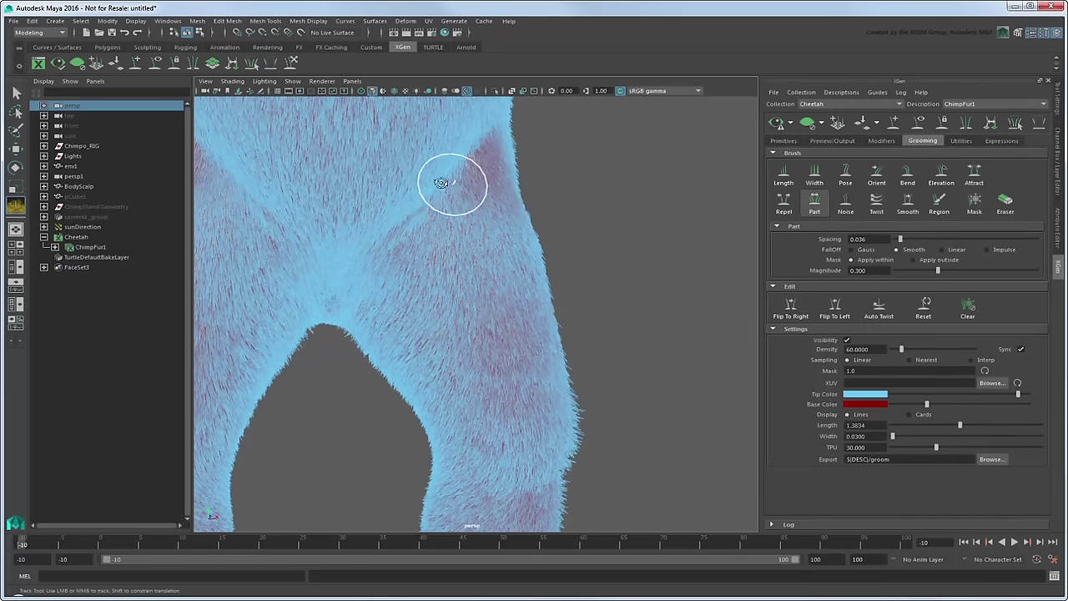
alt+drag(442, 182, 438, 201)
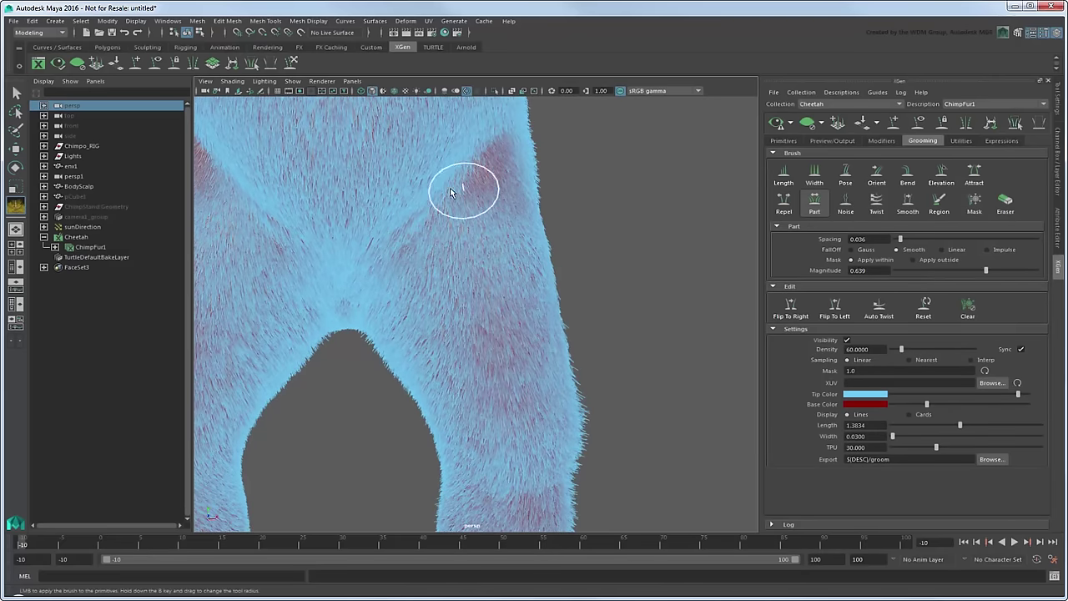
mouse_move(450, 193)
alt+mouse_down()
mouse_move(476, 174)
mouse_move(498, 243)
alt+mouse_up()
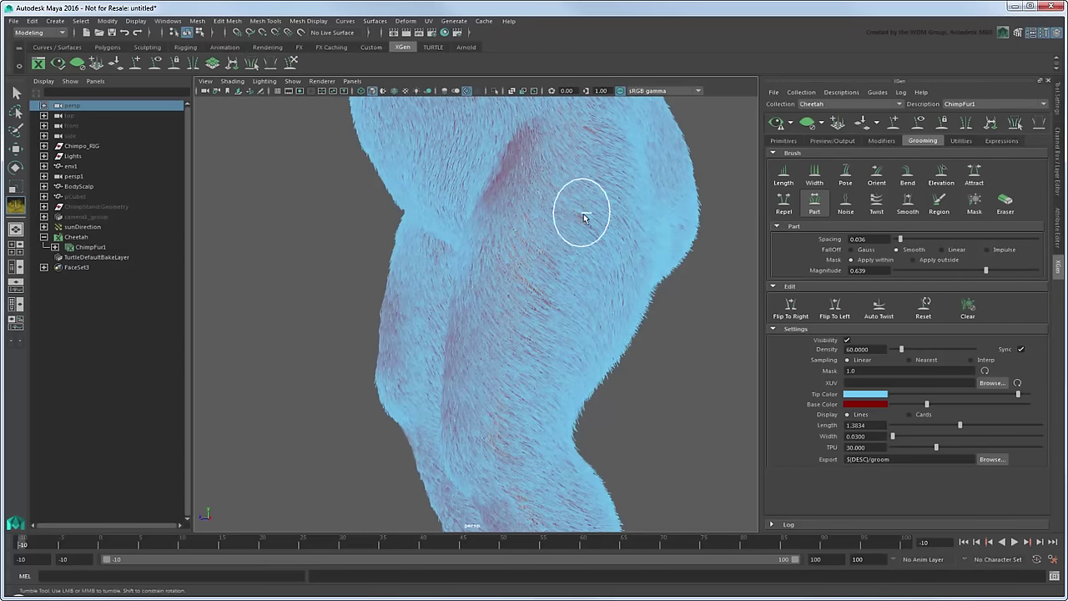
mouse_move(584, 218)
alt+mouse_down()
mouse_move(590, 234)
mouse_move(482, 246)
mouse_move(534, 286)
mouse_move(417, 317)
mouse_move(480, 382)
mouse_move(420, 287)
mouse_move(626, 273)
mouse_move(532, 373)
alt+mouse_up()
alt+drag(581, 415, 524, 328)
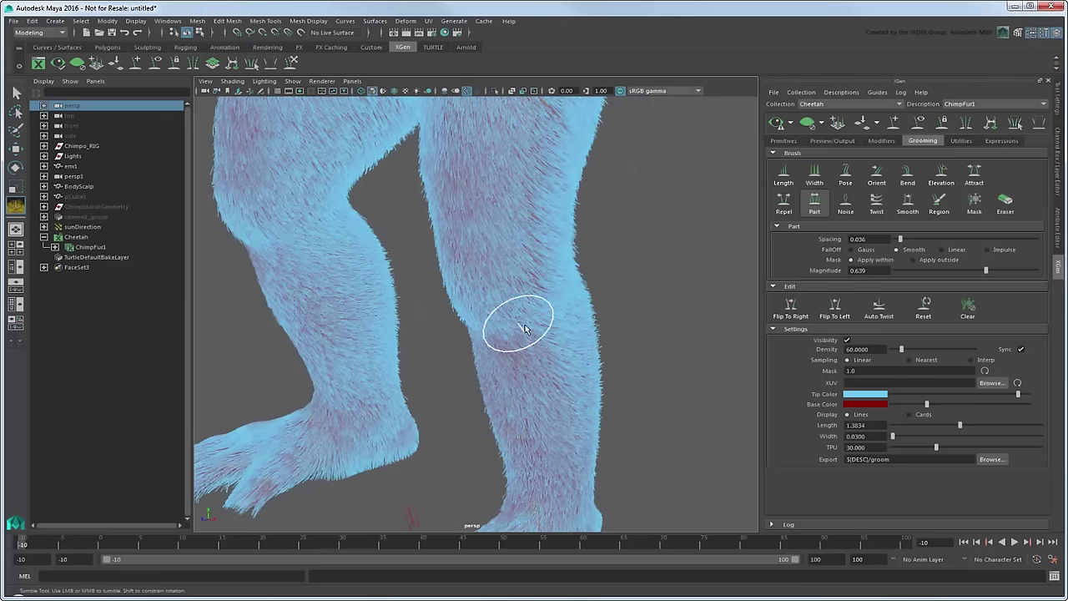
mouse_move(472, 242)
alt+mouse_down()
mouse_move(502, 307)
mouse_move(472, 293)
mouse_move(492, 242)
mouse_move(413, 346)
mouse_move(500, 242)
alt+mouse_up()
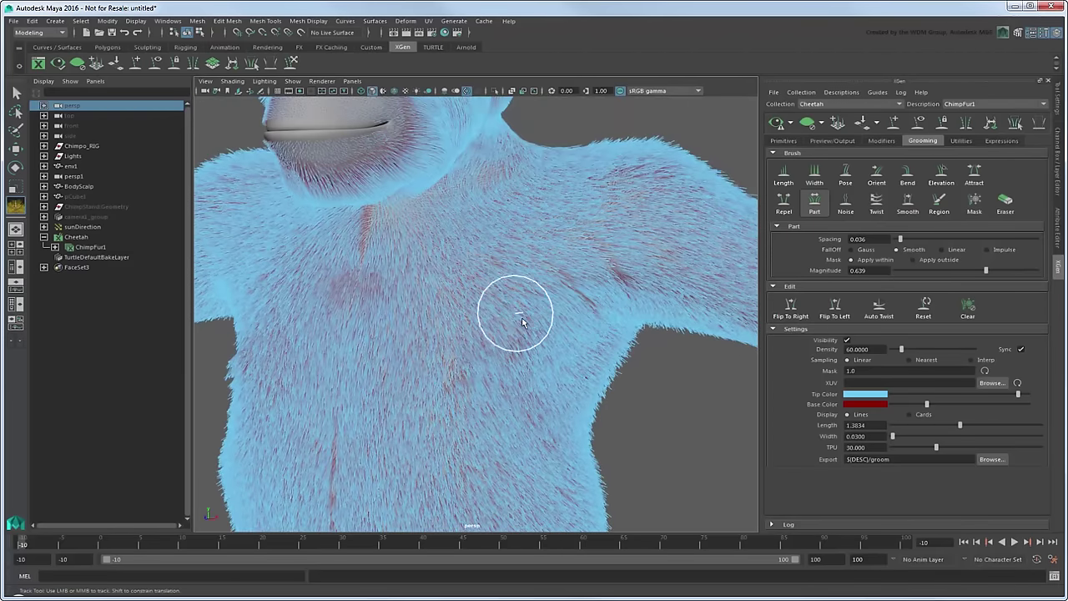
Part the fur down the chest and along the back and shoulders
mouse_move(523, 321)
alt+mouse_down()
mouse_move(573, 274)
mouse_move(625, 265)
mouse_move(485, 275)
alt+mouse_up()
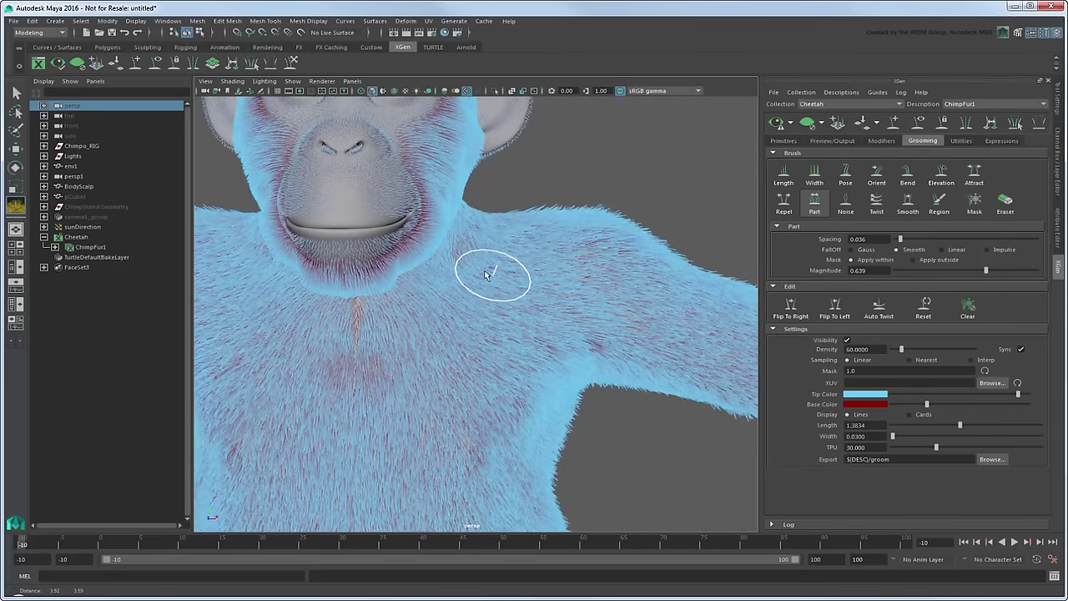
mouse_move(407, 404)
alt+mouse_down()
mouse_move(472, 267)
mouse_move(428, 258)
mouse_move(455, 252)
mouse_move(449, 270)
mouse_move(448, 231)
alt+mouse_up()
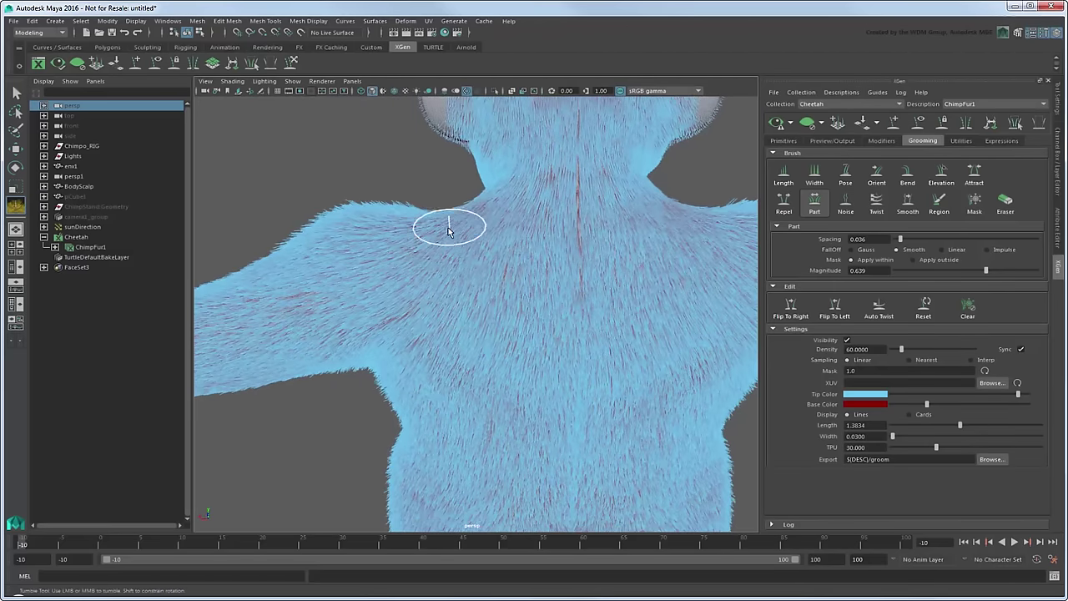
mouse_move(443, 286)
alt+mouse_down()
mouse_move(441, 275)
mouse_move(501, 271)
mouse_move(424, 329)
mouse_move(481, 246)
alt+mouse_up()
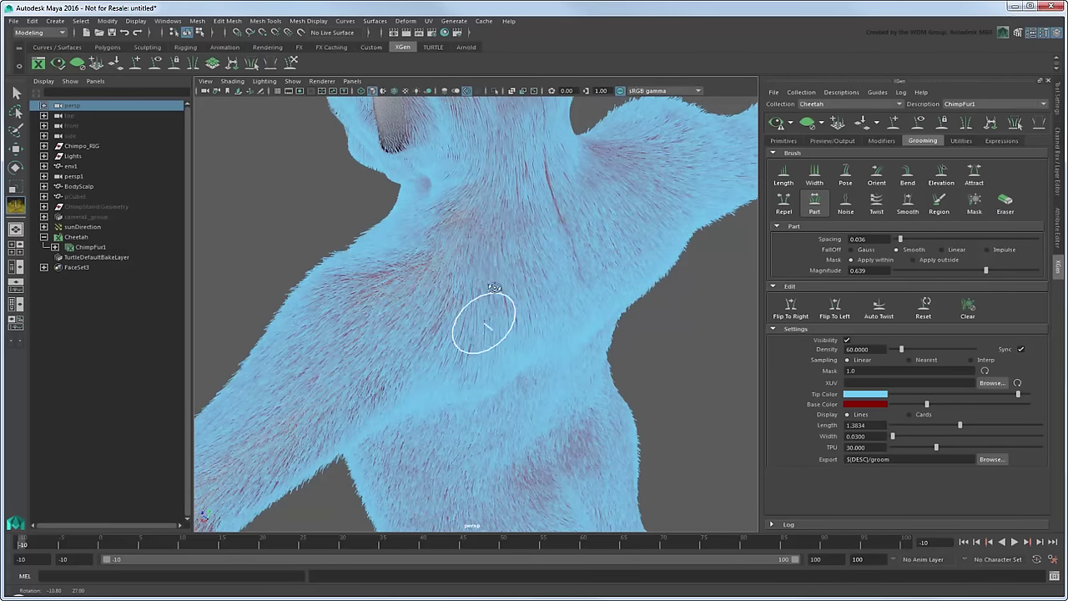
mouse_move(495, 287)
alt+mouse_down()
mouse_move(518, 328)
mouse_move(484, 285)
alt+mouse_up()
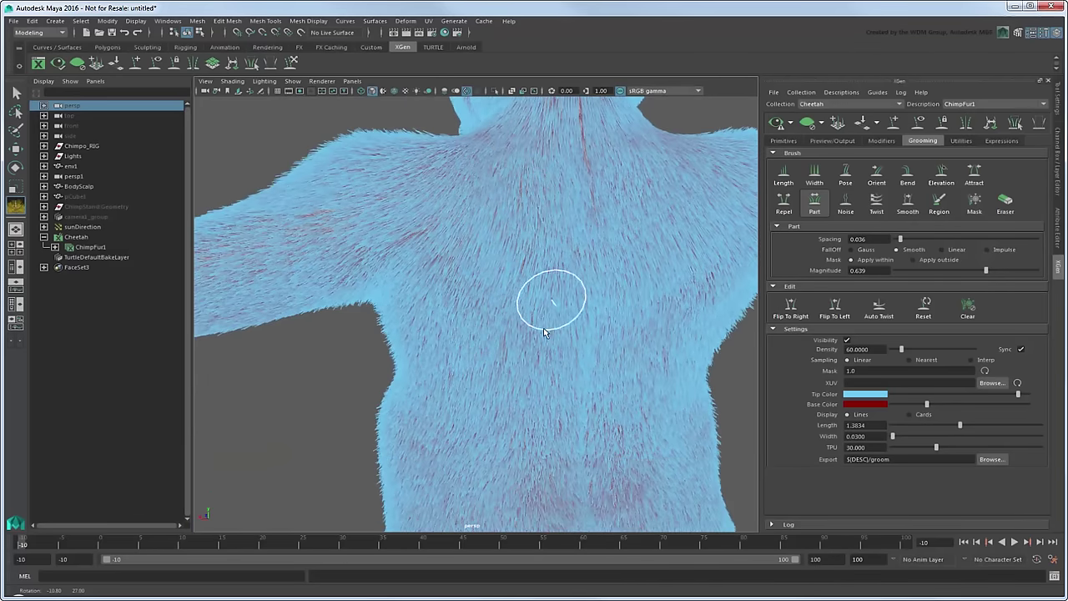
alt+drag(491, 346, 461, 334)
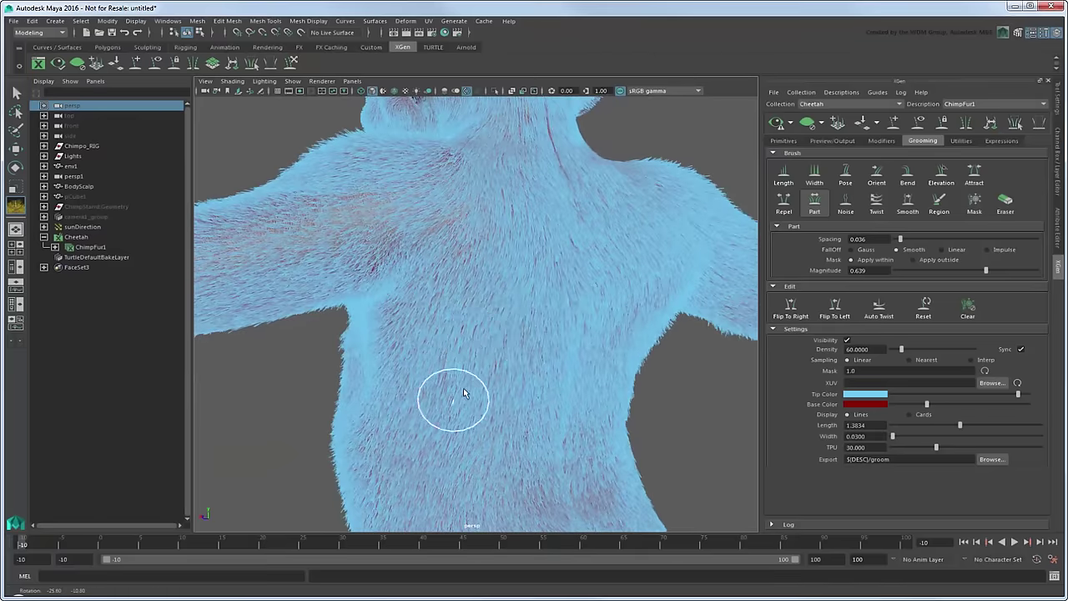
Set the Attract brush to Float style with Magnitude 0.110 and frame the arm and shoulder
click(973, 175)
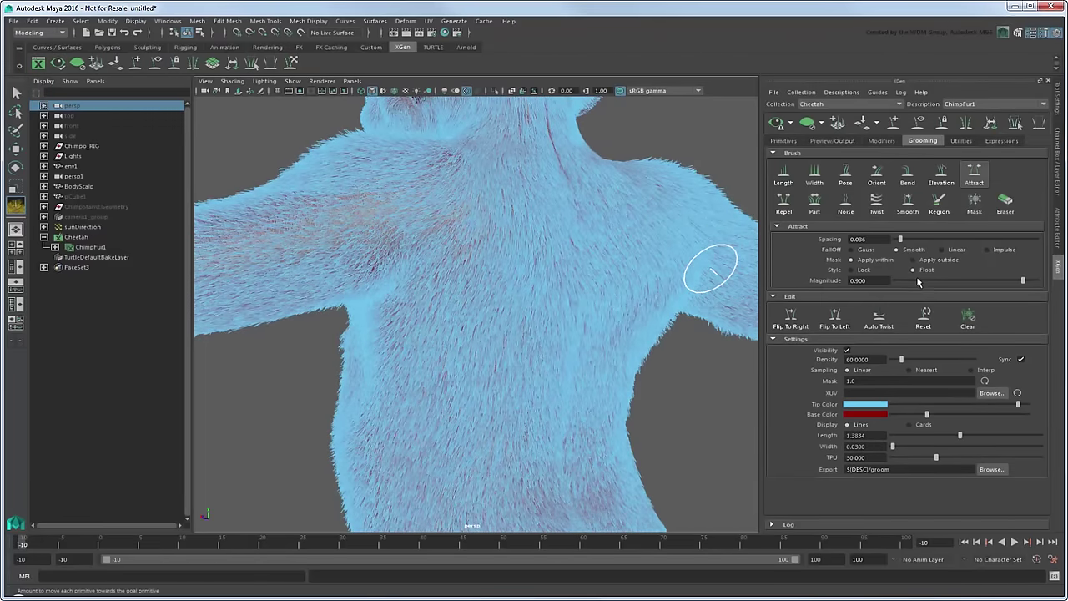
mouse_move(448, 351)
alt+mouse_down()
mouse_move(468, 279)
mouse_move(226, 282)
mouse_move(374, 255)
mouse_move(429, 333)
alt+mouse_up()
alt+middle_drag(453, 353, 548, 242)
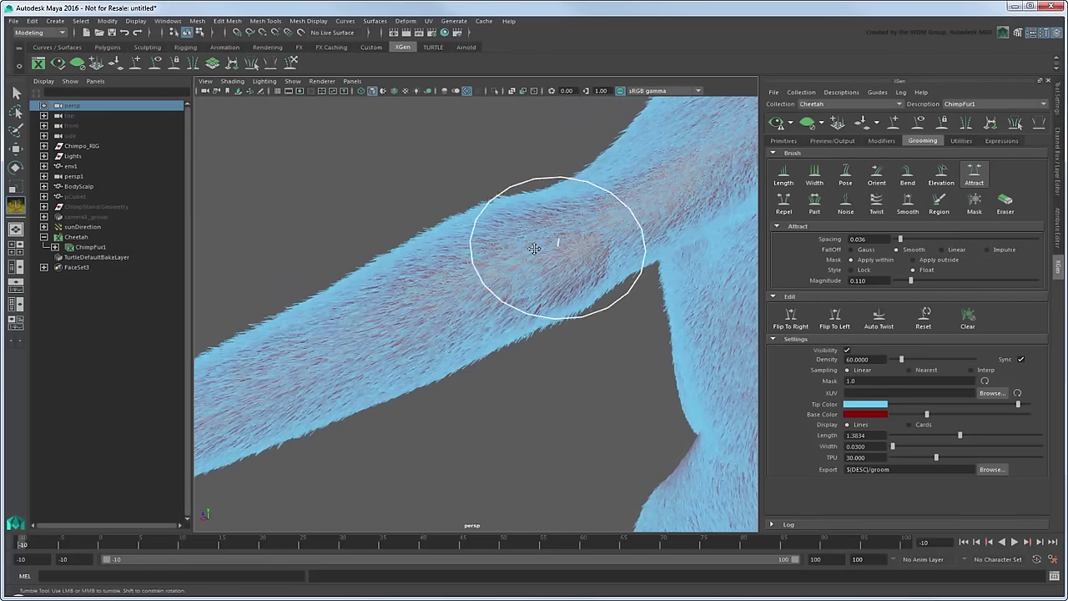
Bend the fur up the arm and along the leg with the Bend brush
alt+middle_drag(348, 375, 739, 275)
click(907, 175)
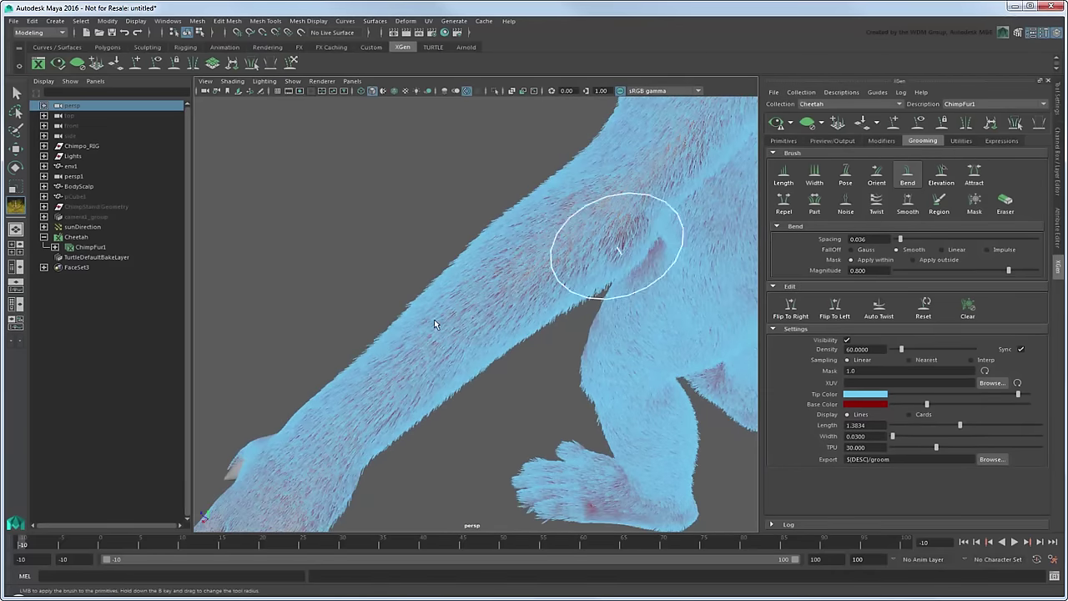
mouse_move(386, 407)
mouse_down()
mouse_move(427, 323)
mouse_move(453, 333)
mouse_move(488, 322)
mouse_move(512, 334)
mouse_move(560, 295)
mouse_move(536, 365)
mouse_move(548, 362)
mouse_move(582, 286)
mouse_move(585, 304)
mouse_move(545, 286)
mouse_up()
mouse_move(562, 325)
mouse_down()
mouse_move(562, 280)
mouse_move(512, 224)
mouse_move(490, 171)
mouse_up()
Look along the arm and over the leg, and choose the Elevation brush
alt+drag(585, 266, 595, 214)
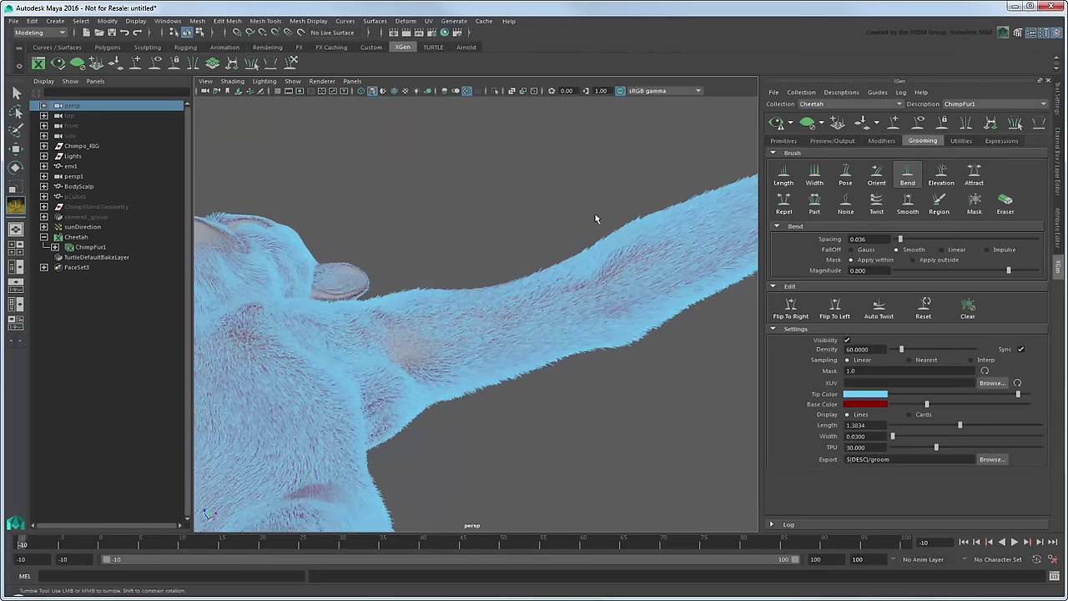
alt+middle_drag(691, 247, 558, 267)
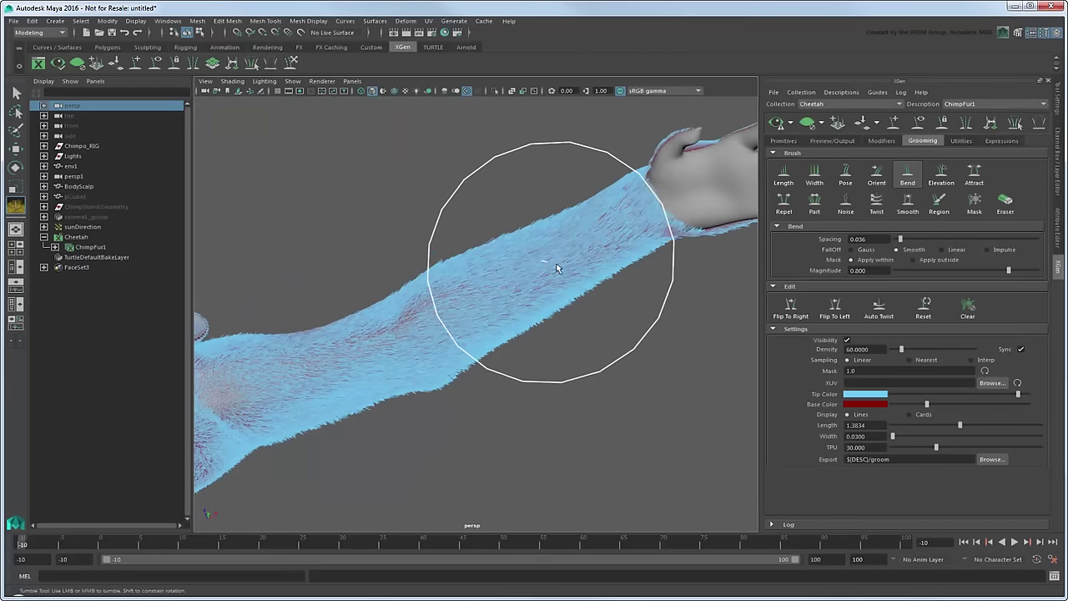
mouse_move(477, 323)
alt+mouse_down()
mouse_move(544, 281)
mouse_move(572, 314)
mouse_move(519, 390)
alt+mouse_up()
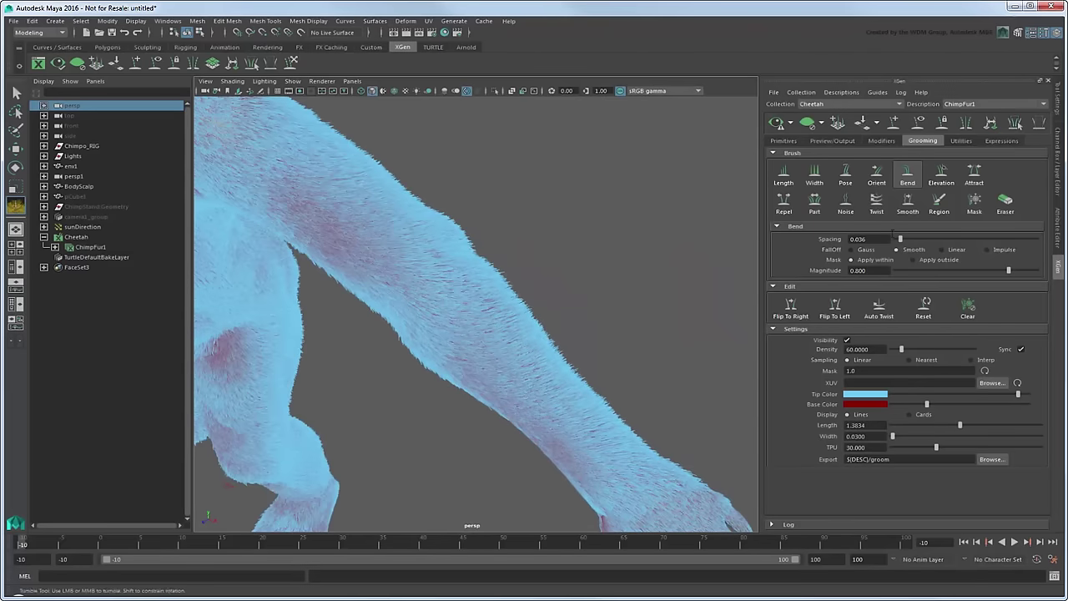
click(942, 173)
mouse_move(571, 411)
alt+mouse_down()
mouse_move(643, 362)
mouse_move(601, 326)
mouse_move(627, 292)
mouse_move(534, 312)
mouse_move(410, 313)
mouse_move(390, 325)
mouse_move(396, 359)
mouse_move(727, 393)
mouse_move(650, 298)
alt+mouse_up()
Clump the shoulder, upper arm and forearm fur into tufts with a smaller Attract brush
click(973, 173)
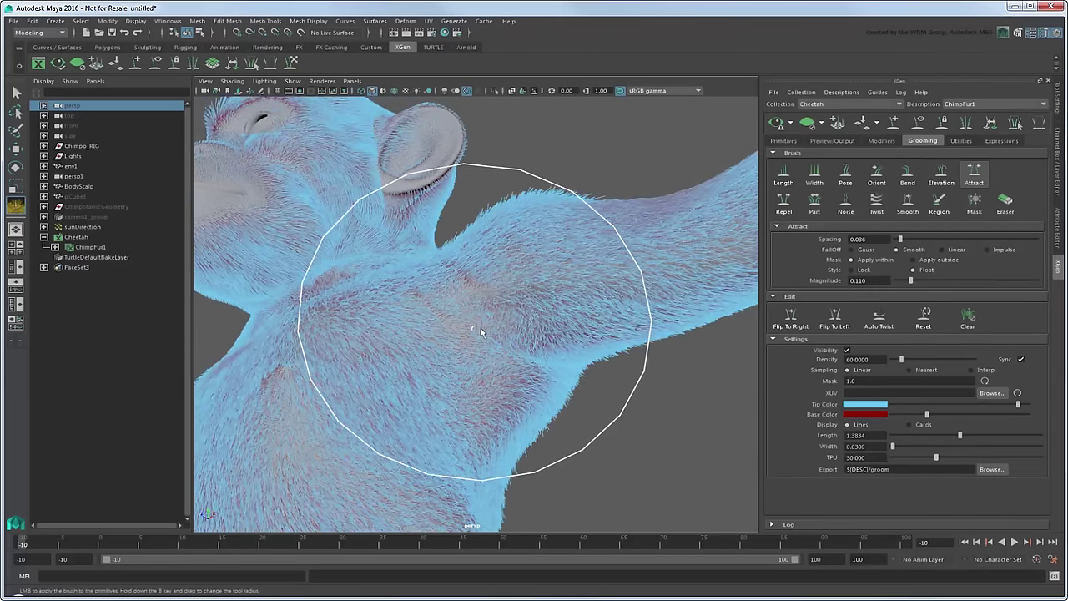
drag(472, 329, 409, 356)
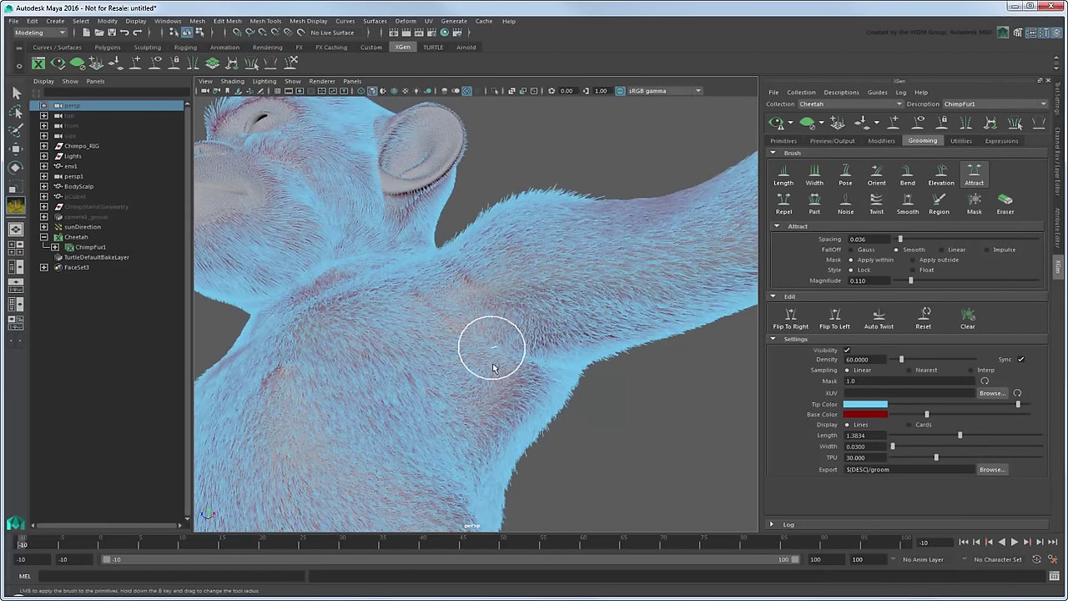
mouse_move(500, 365)
alt+right_down()
mouse_move(511, 360)
mouse_move(461, 326)
alt+right_up()
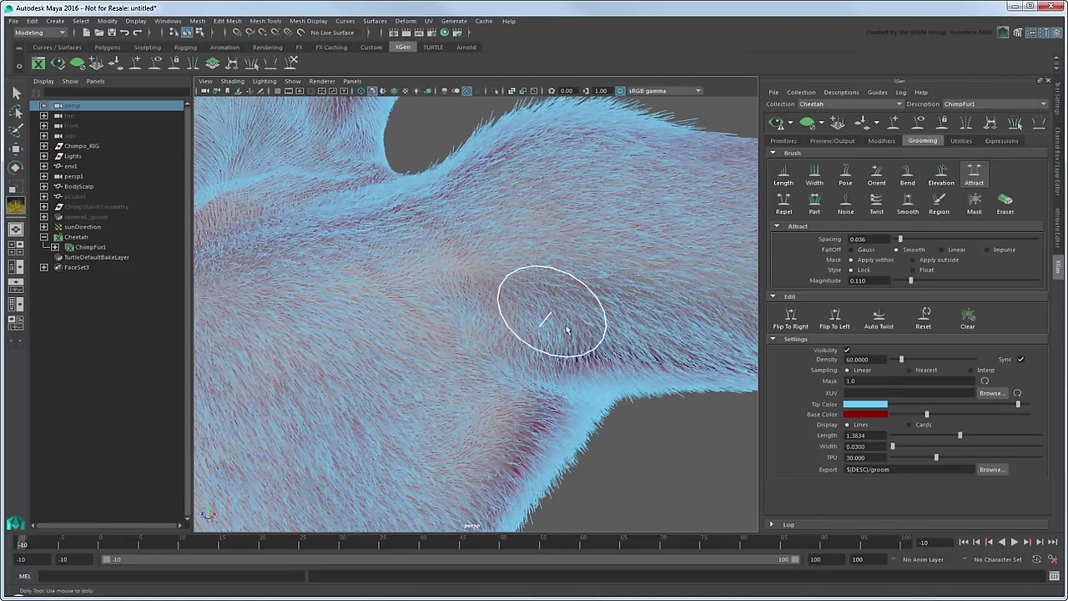
alt+drag(608, 353, 534, 283)
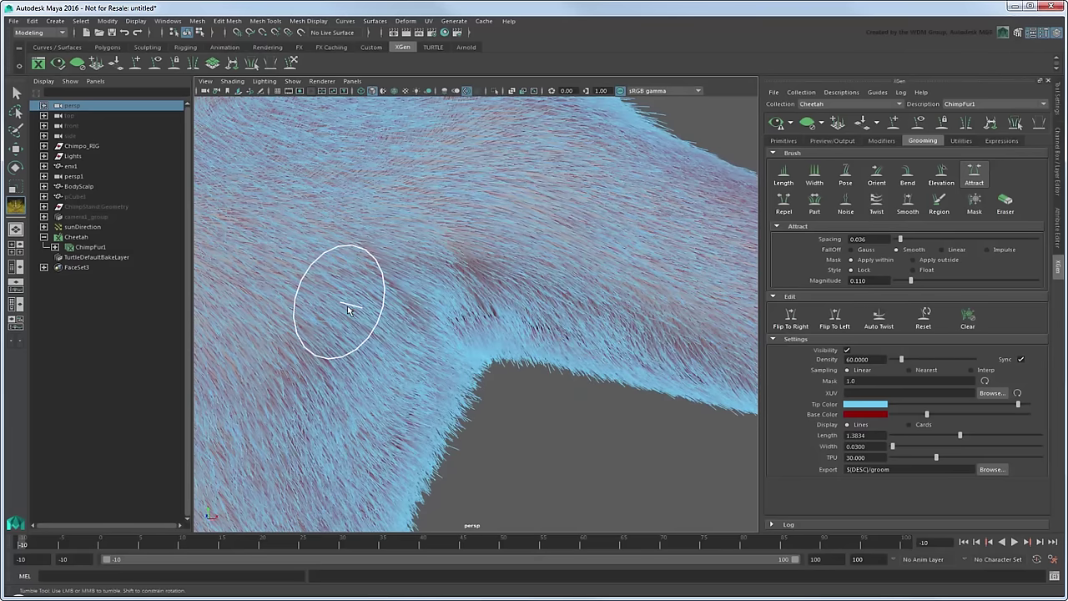
alt+right_drag(358, 306, 377, 334)
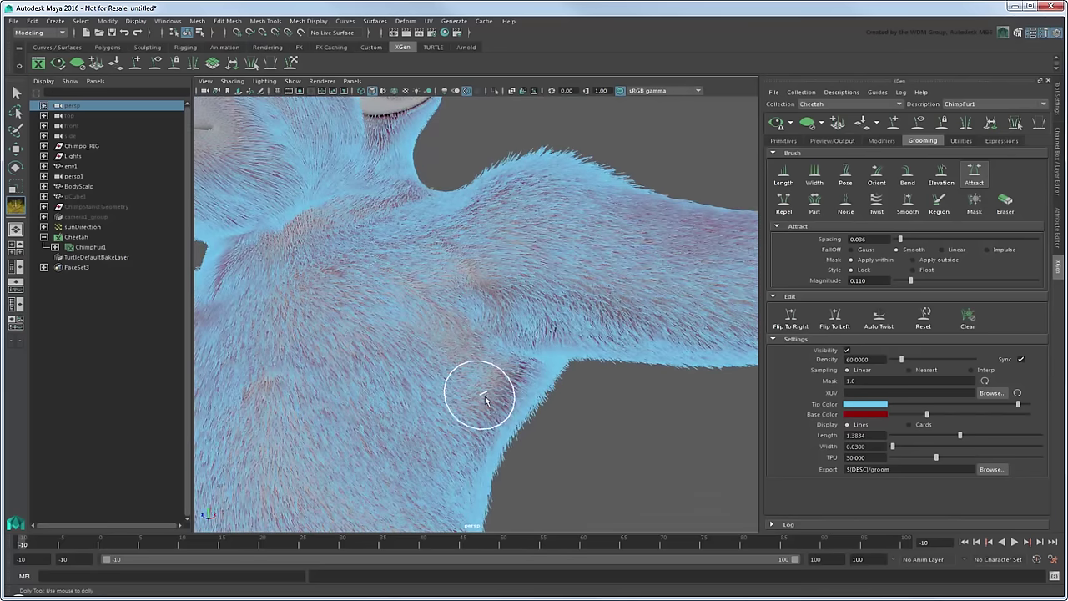
mouse_move(484, 400)
alt+mouse_down()
mouse_move(524, 353)
mouse_move(469, 317)
mouse_move(539, 218)
mouse_move(474, 289)
mouse_move(505, 296)
alt+mouse_up()
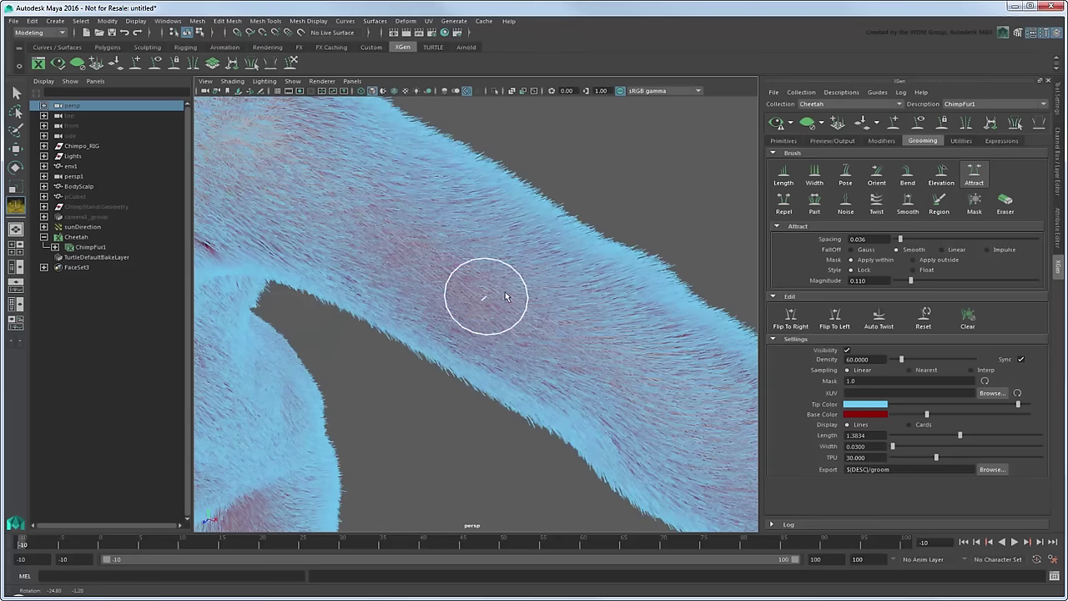
mouse_move(592, 318)
alt+mouse_down()
mouse_move(521, 310)
mouse_move(369, 393)
alt+mouse_up()
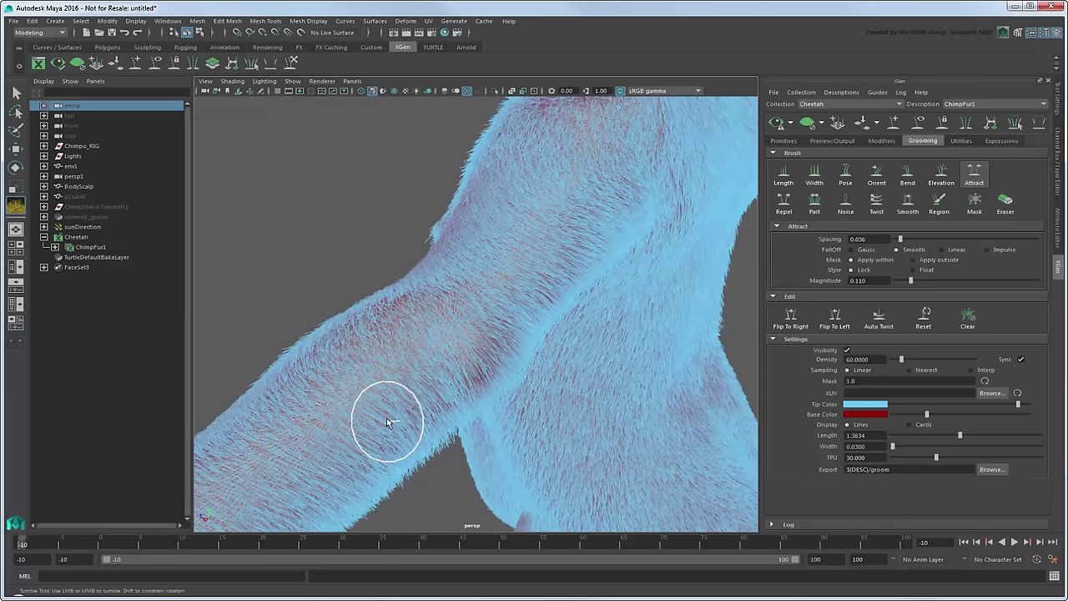
alt+drag(601, 311, 446, 324)
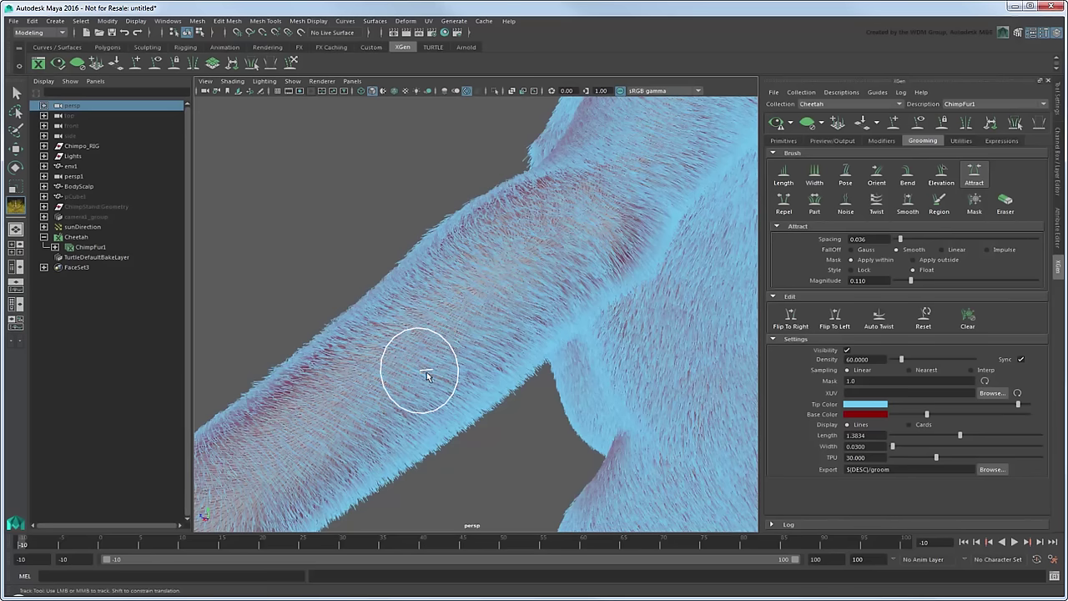
alt+middle_drag(325, 411, 367, 420)
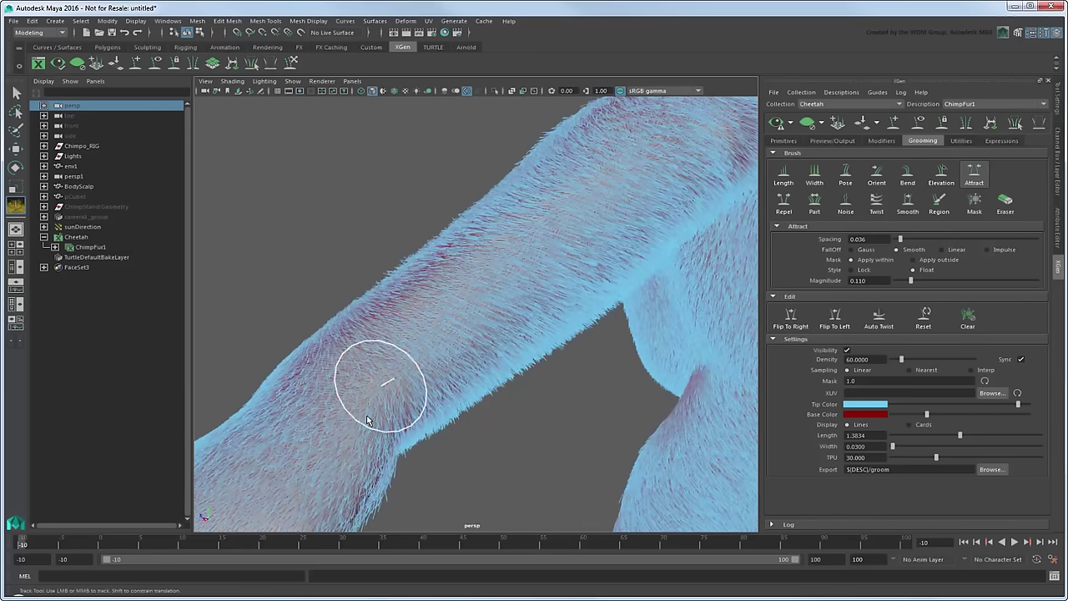
alt+middle_drag(338, 472, 402, 361)
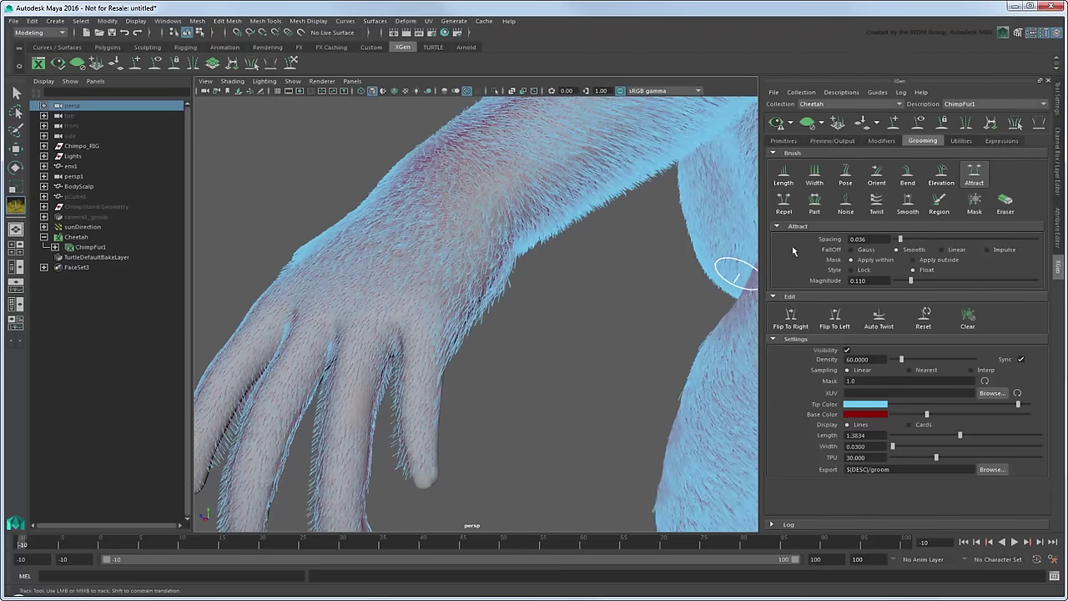
Roughen the hand fur with the Noise brush
click(846, 202)
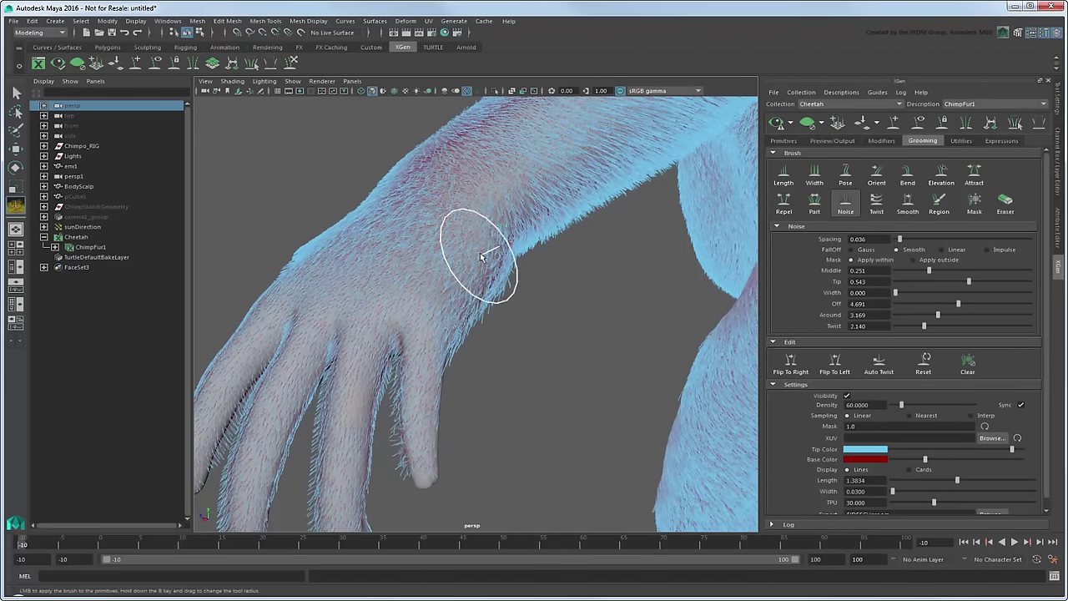
mouse_move(419, 338)
alt+mouse_down()
mouse_move(529, 279)
mouse_move(484, 364)
alt+mouse_up()
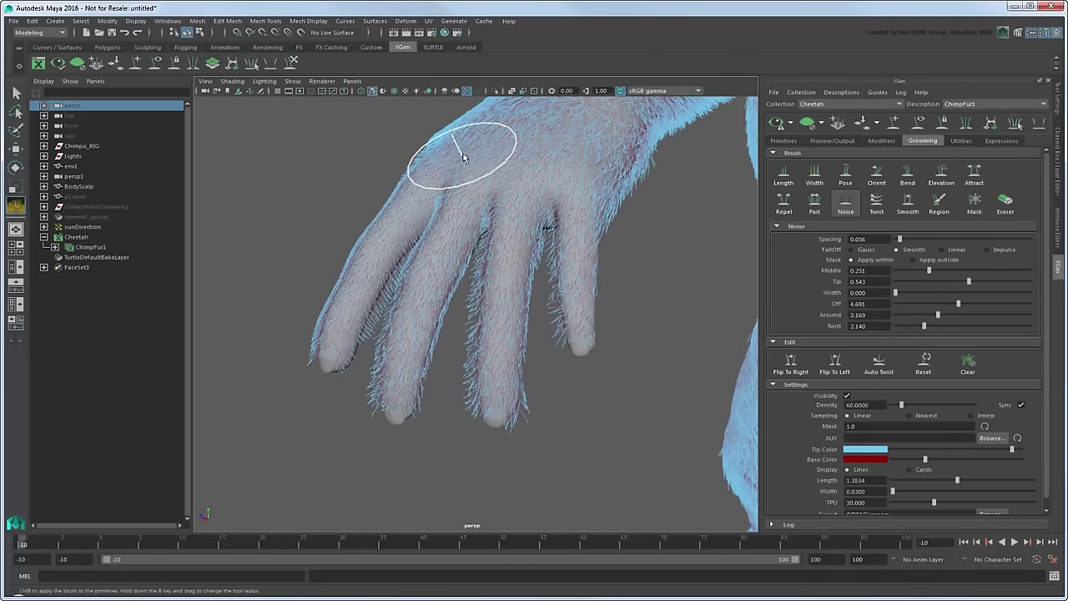
mouse_move(464, 157)
alt+mouse_down()
mouse_move(562, 176)
mouse_move(483, 262)
alt+mouse_up()
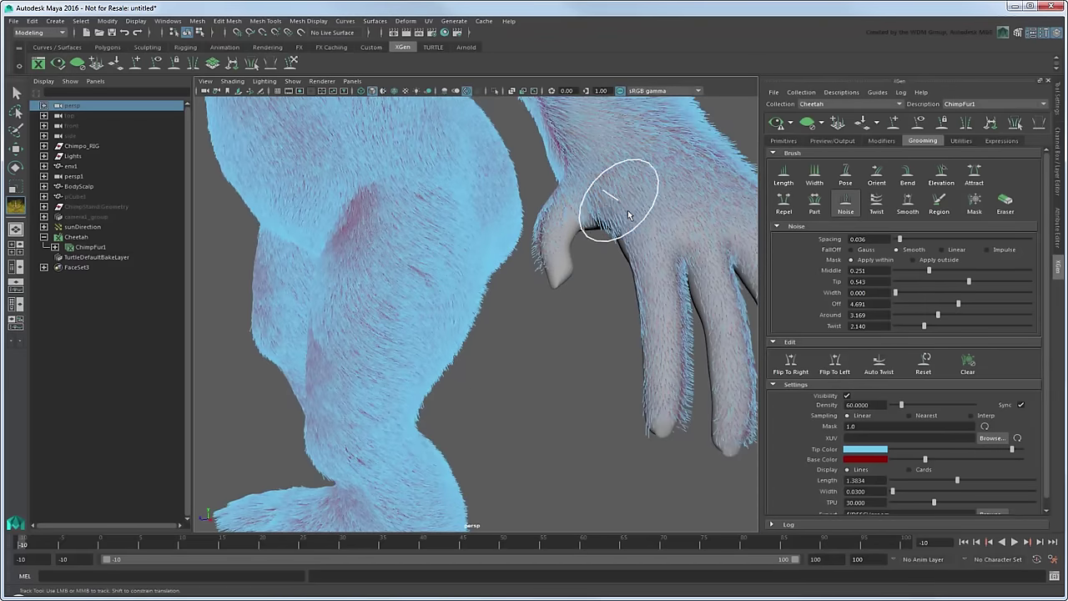
mouse_move(665, 334)
alt+middle_down()
mouse_move(603, 374)
mouse_move(591, 434)
alt+middle_up()
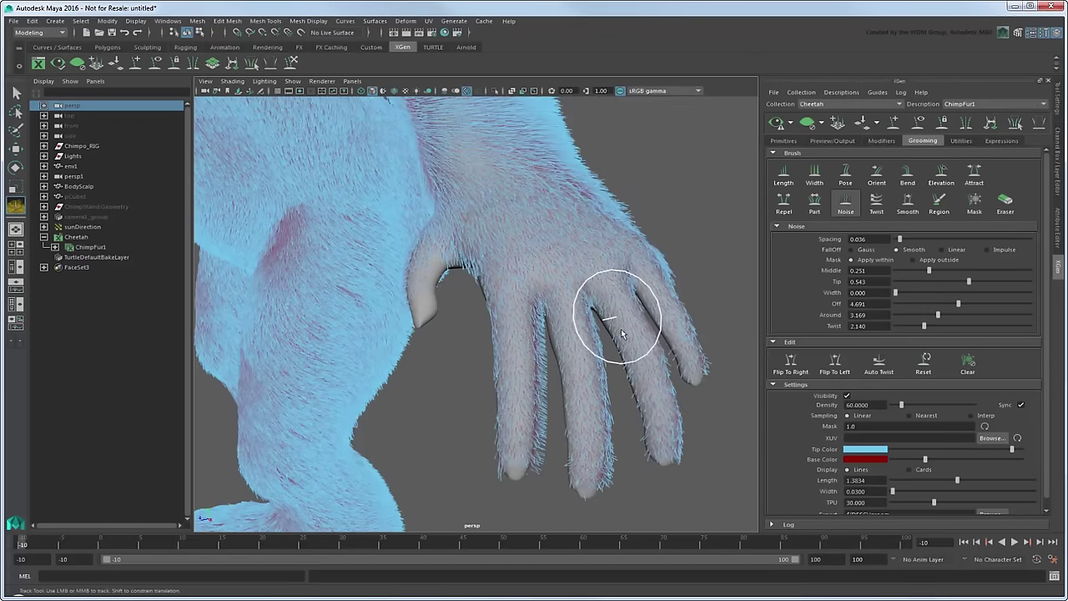
Thin the finger and hand fur with the Width brush at Increment -0.373, Goal Width 0.010
click(816, 176)
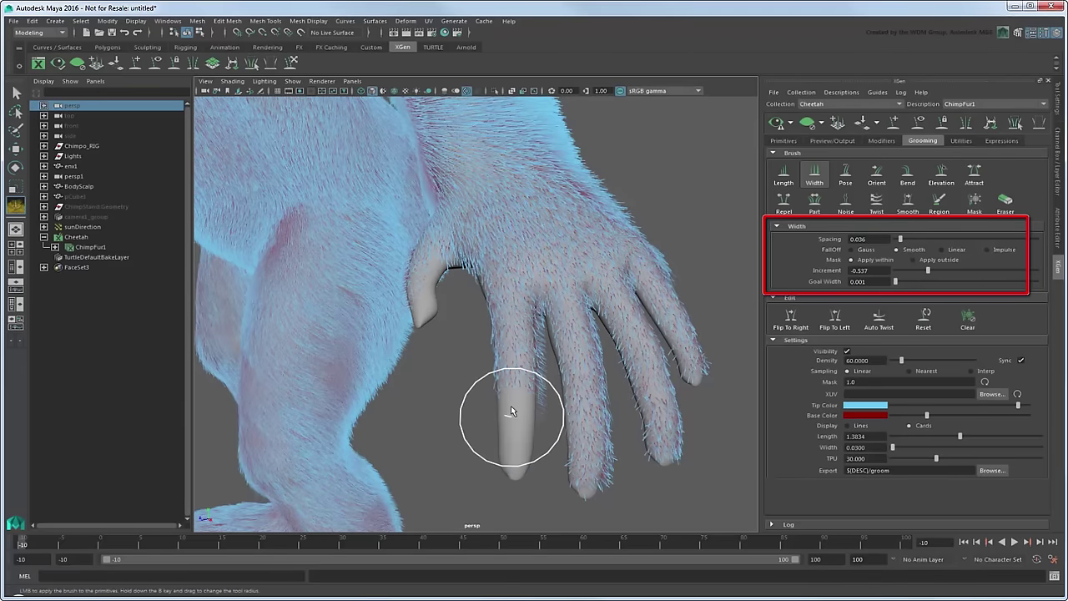
key(ctrl+z)
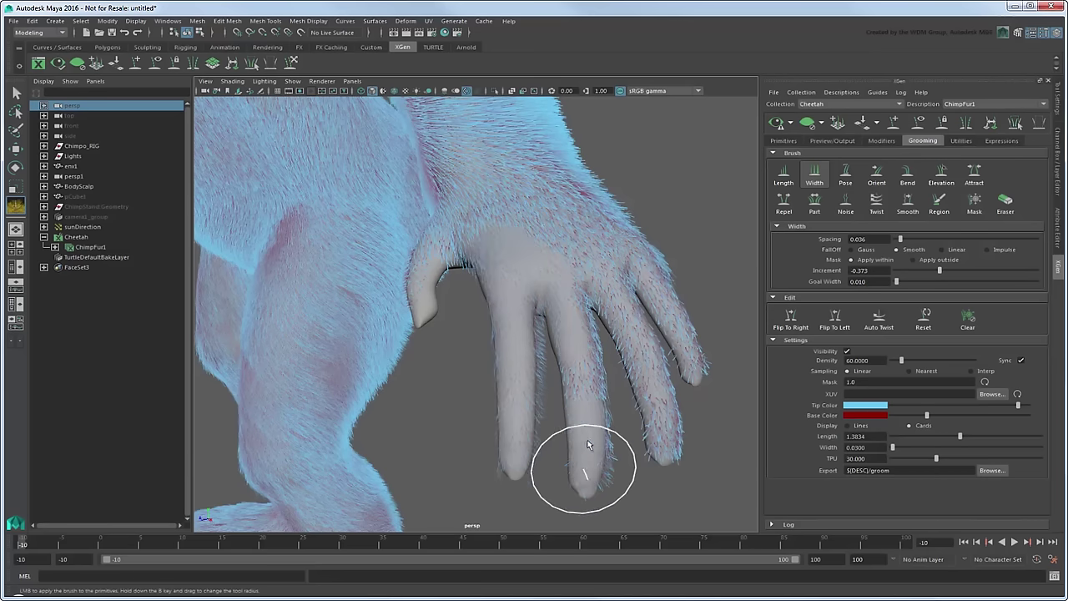
mouse_move(595, 468)
alt+mouse_down()
mouse_move(436, 434)
mouse_move(627, 465)
alt+mouse_up()
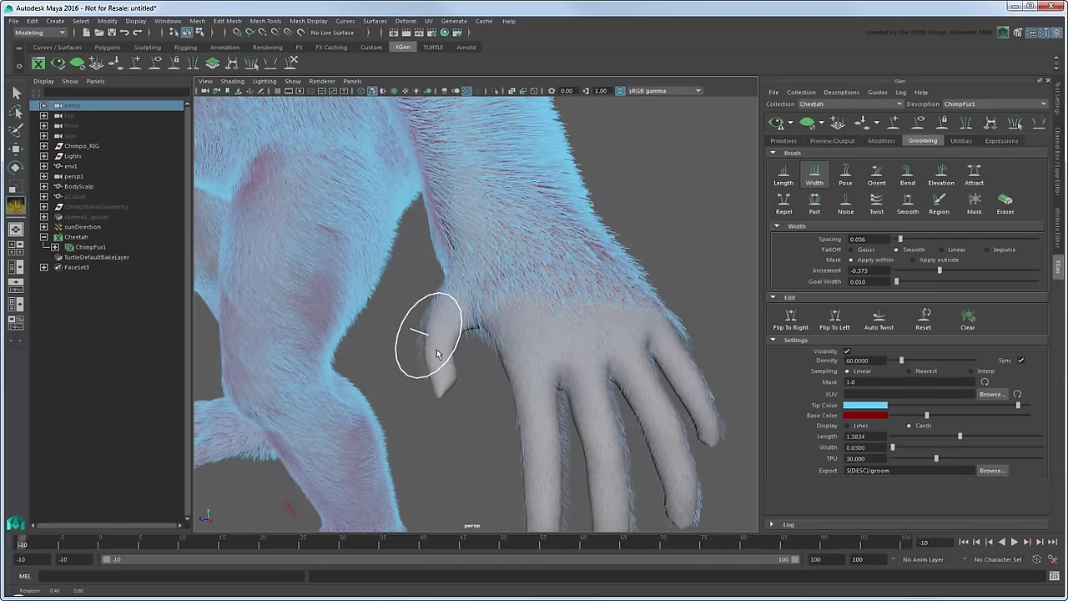
alt+drag(437, 354, 563, 339)
alt+middle_drag(562, 339, 594, 251)
mouse_move(676, 288)
alt+mouse_down()
mouse_move(647, 222)
mouse_move(381, 214)
mouse_move(309, 259)
alt+mouse_up()
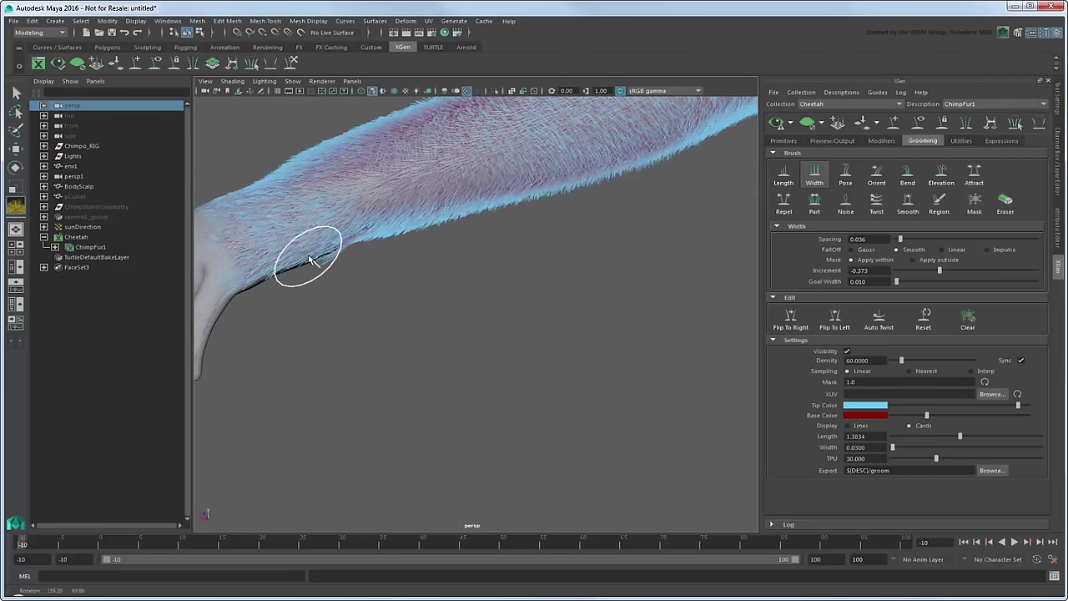
mouse_move(199, 309)
alt+middle_down()
mouse_move(393, 309)
mouse_move(385, 319)
alt+middle_up()
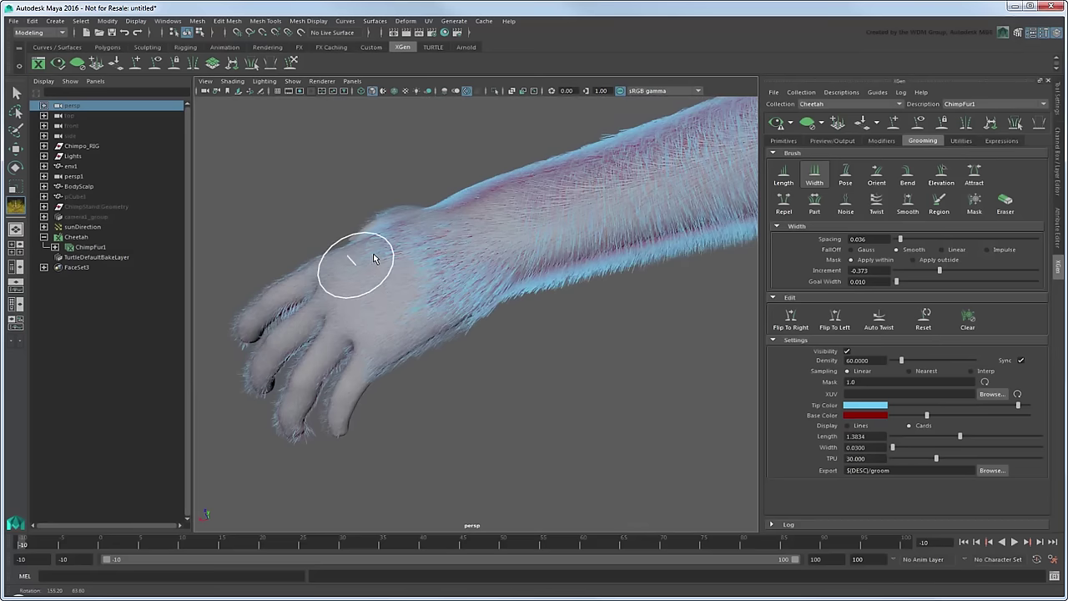
Smooth the wrist fur and roughen the forearm fur with the Noise brush
click(907, 203)
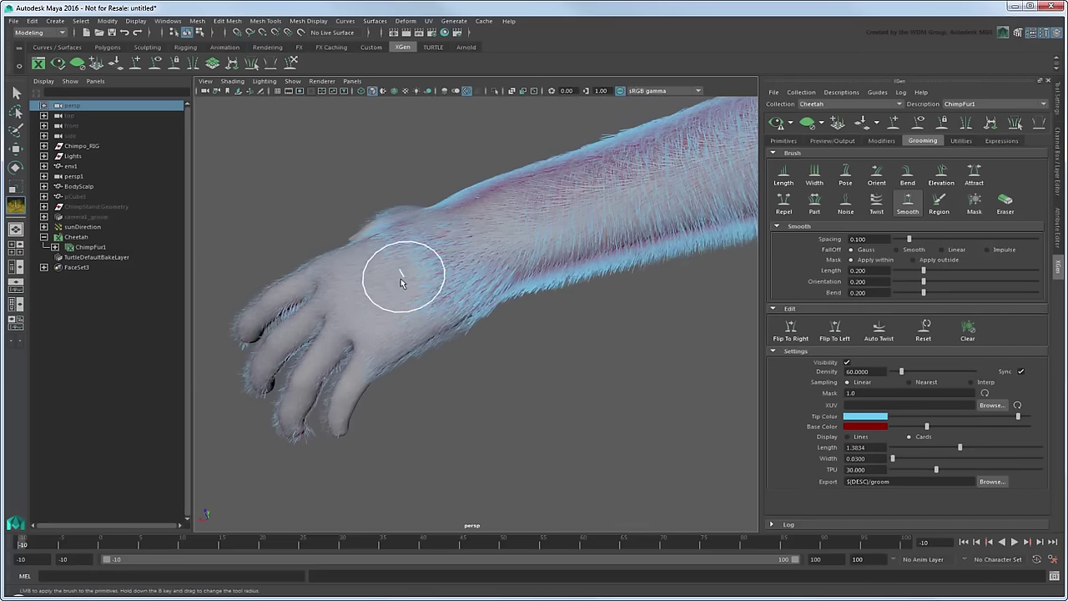
mouse_move(413, 285)
mouse_down()
mouse_move(410, 306)
mouse_move(472, 226)
mouse_up()
click(840, 209)
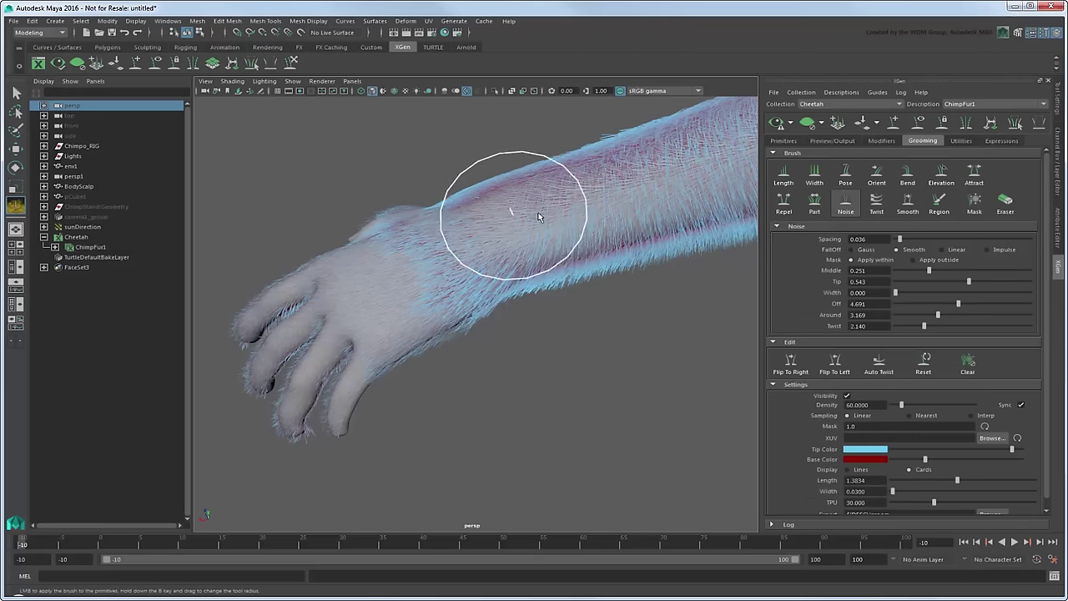
mouse_move(543, 203)
alt+mouse_down()
mouse_move(585, 203)
mouse_move(578, 211)
alt+mouse_up()
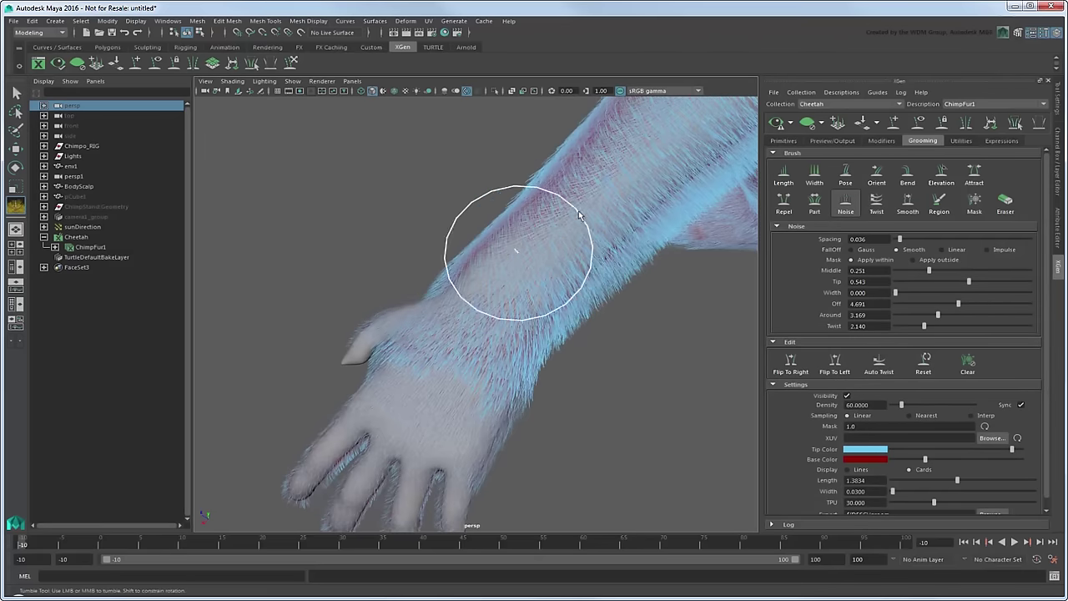
mouse_move(491, 302)
mouse_down()
mouse_move(436, 387)
mouse_move(535, 243)
mouse_up()
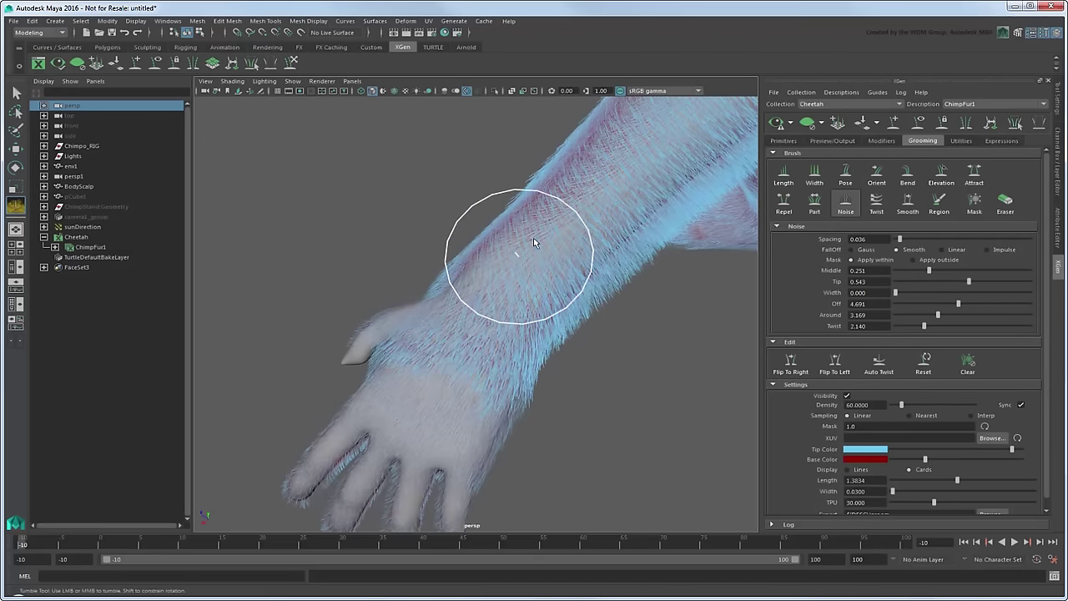
alt+drag(510, 285, 575, 277)
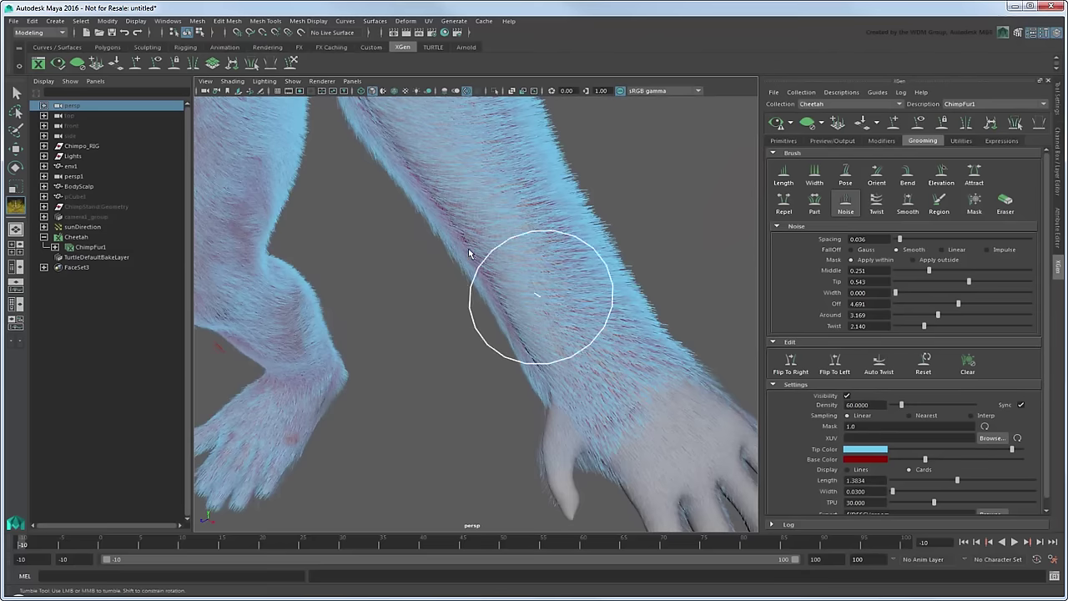
mouse_move(513, 262)
alt+mouse_down()
mouse_move(419, 195)
mouse_move(553, 200)
mouse_move(594, 213)
mouse_move(347, 132)
alt+mouse_up()
scroll(500, 227, up, 2)
drag(500, 226, 393, 198)
scroll(481, 277, up, 2)
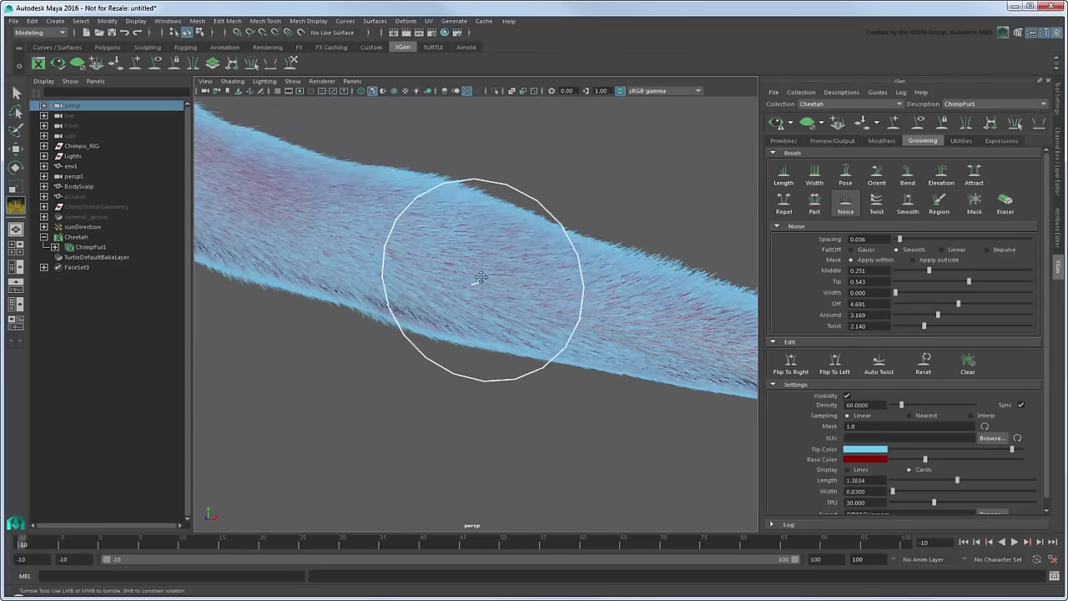
mouse_move(481, 277)
alt+mouse_down()
mouse_move(453, 292)
mouse_move(417, 286)
mouse_move(329, 238)
alt+mouse_up()
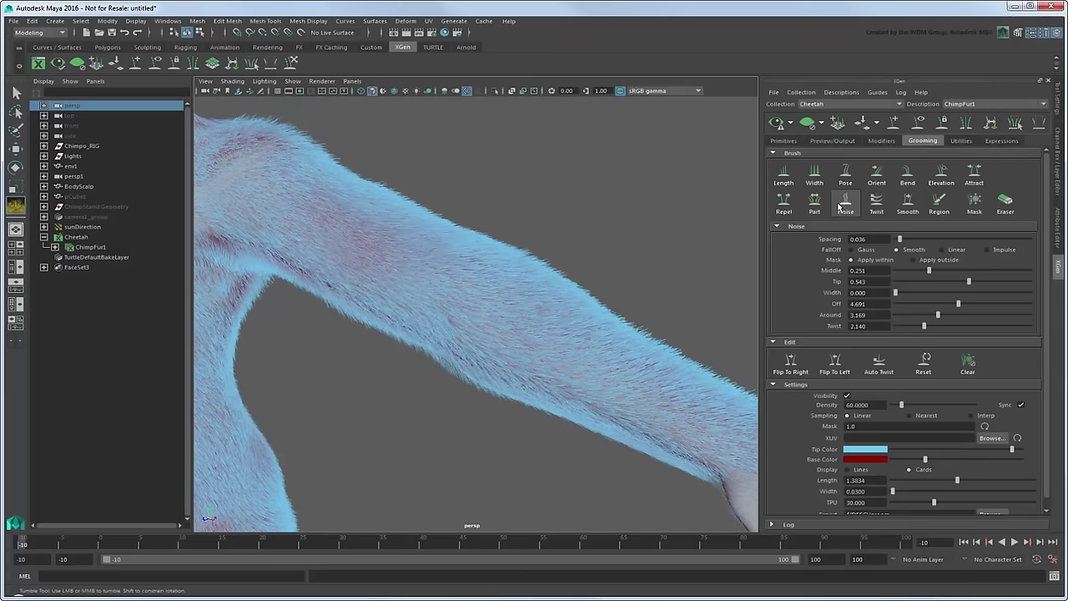
Part the fur along the arm, chest and neck with the Part brush at Magnitude 0.639
click(815, 200)
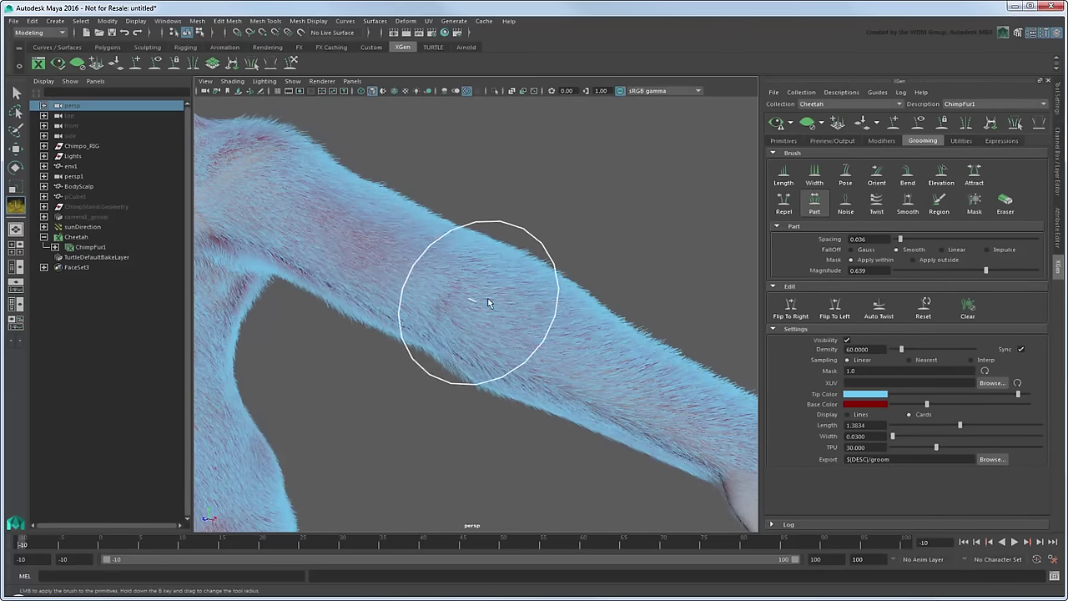
alt+drag(488, 302, 420, 284)
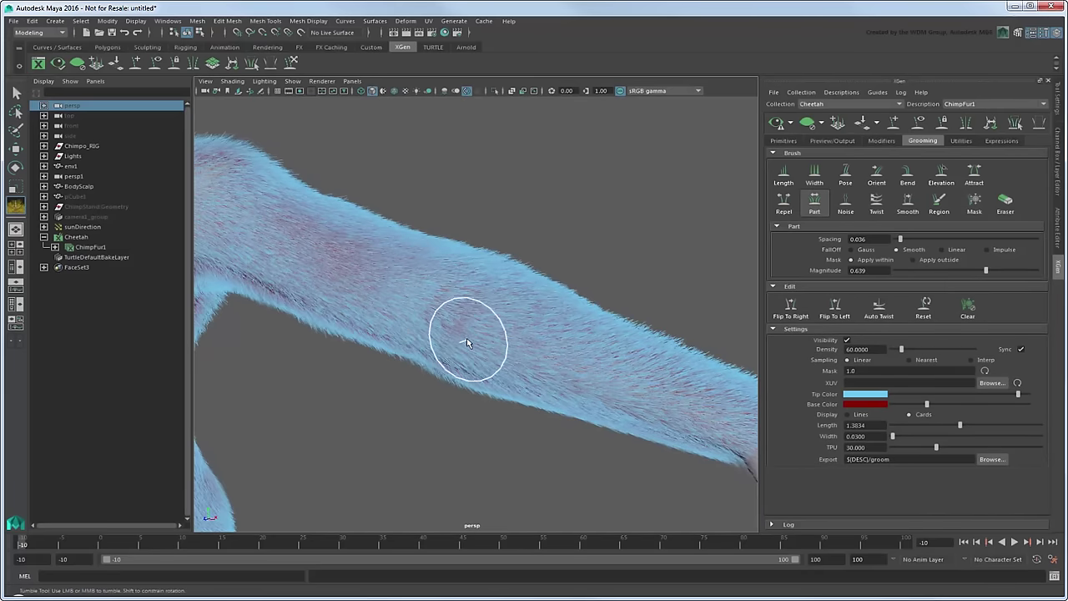
mouse_move(427, 277)
alt+mouse_down()
mouse_move(372, 284)
mouse_move(746, 309)
alt+mouse_up()
mouse_move(746, 310)
alt+right_down()
mouse_move(431, 295)
mouse_move(529, 273)
alt+right_up()
alt+drag(529, 273, 501, 275)
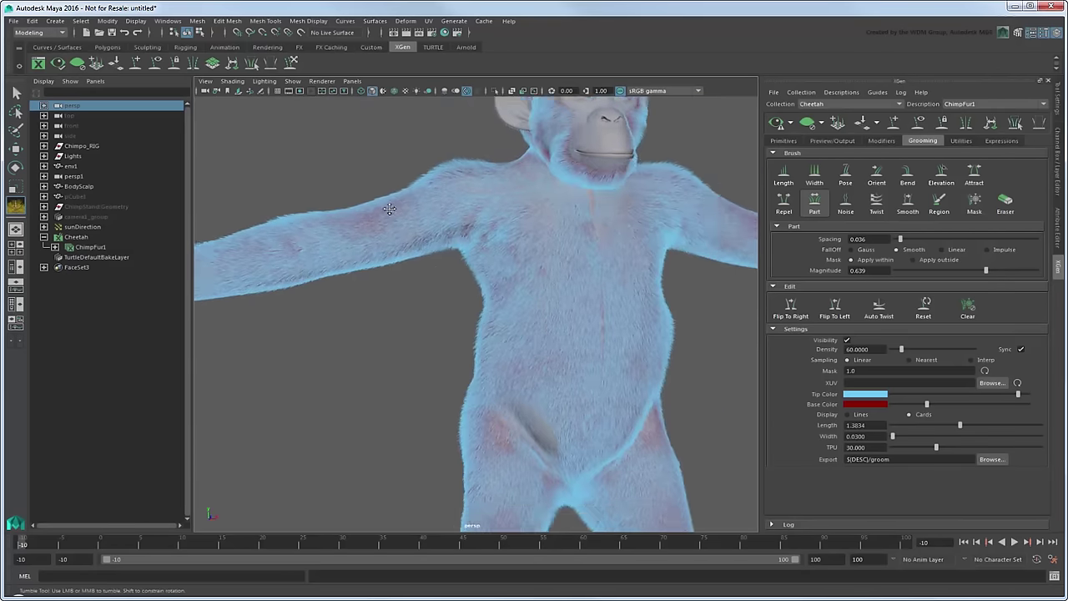
alt+right_drag(500, 275, 467, 270)
alt+drag(468, 269, 441, 250)
alt+middle_drag(442, 250, 440, 290)
alt+drag(440, 290, 543, 310)
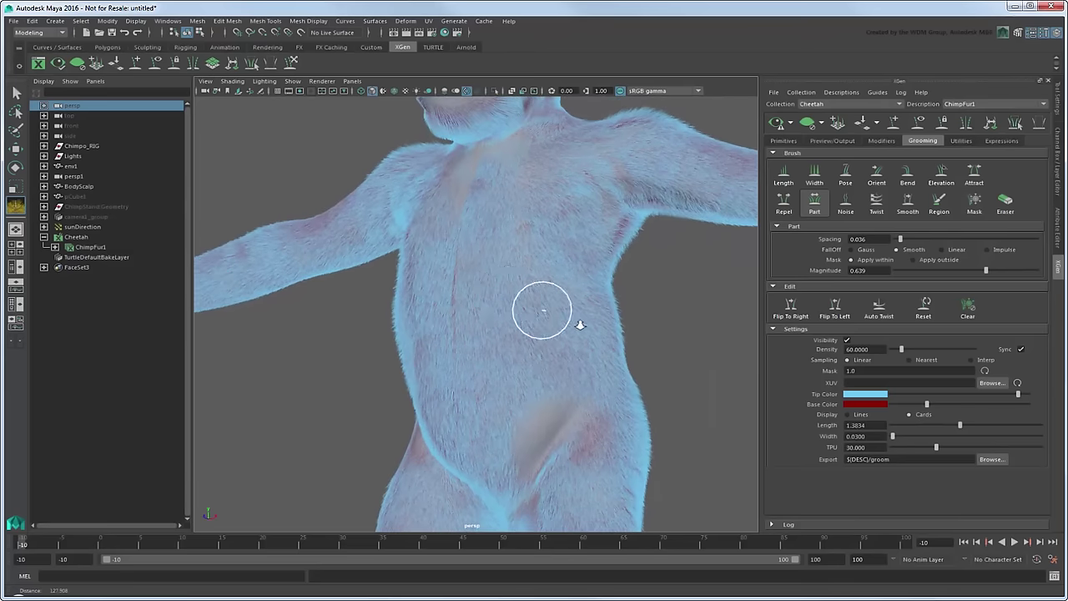
alt+right_drag(543, 310, 500, 401)
alt+drag(500, 400, 522, 317)
alt+right_drag(523, 317, 439, 383)
mouse_move(439, 383)
alt+mouse_down()
mouse_move(489, 281)
mouse_move(448, 375)
alt+mouse_up()
alt+right_drag(448, 375, 715, 453)
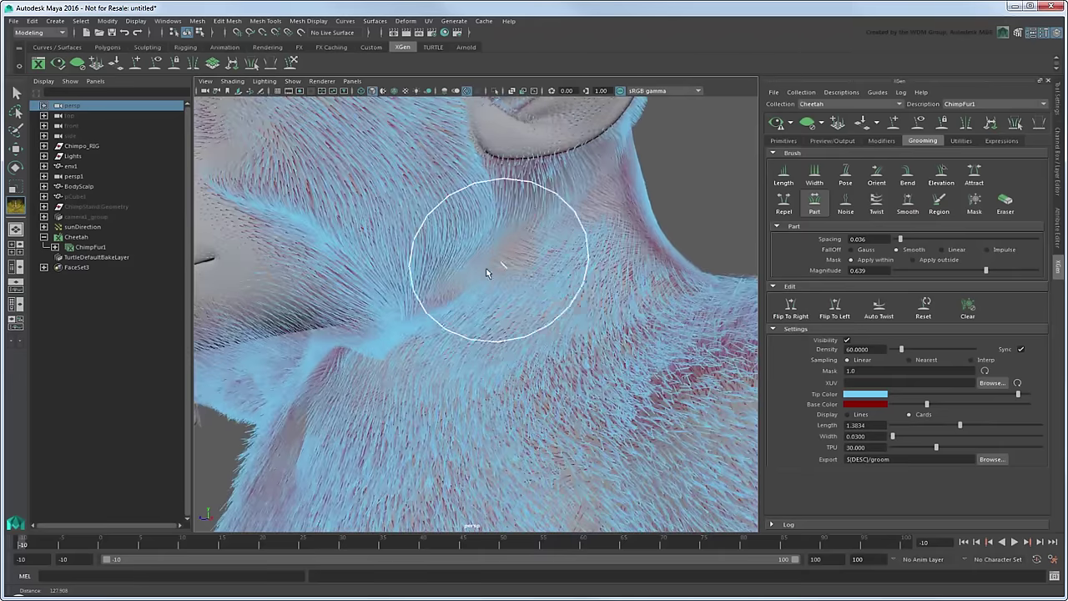
Comb the jaw and neck fur in a new direction with the Pose brush
click(845, 180)
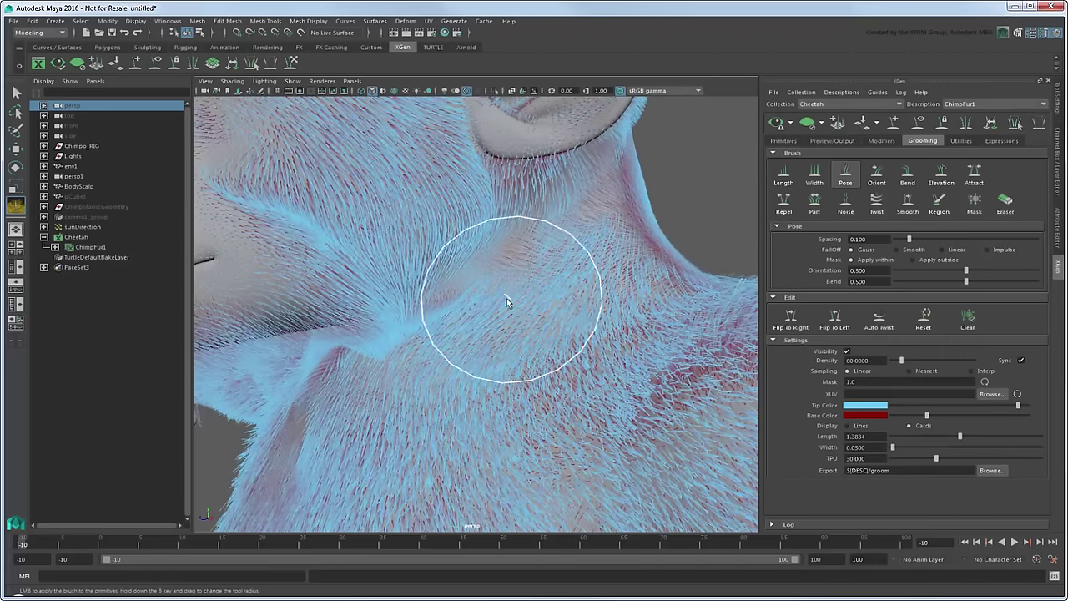
mouse_move(582, 254)
alt+right_down()
mouse_move(553, 251)
mouse_move(563, 274)
alt+right_up()
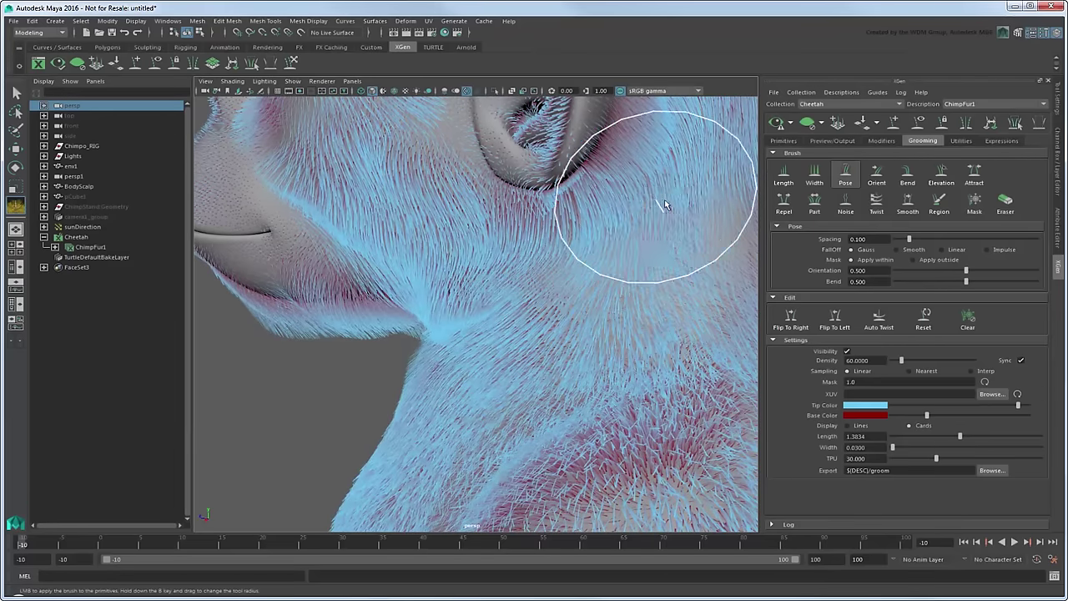
alt+drag(584, 250, 529, 286)
mouse_move(550, 325)
alt+mouse_down()
mouse_move(468, 322)
mouse_move(531, 323)
alt+mouse_up()
mouse_move(417, 365)
alt+mouse_down()
mouse_move(514, 282)
mouse_move(489, 250)
mouse_move(553, 253)
mouse_move(534, 322)
alt+mouse_up()
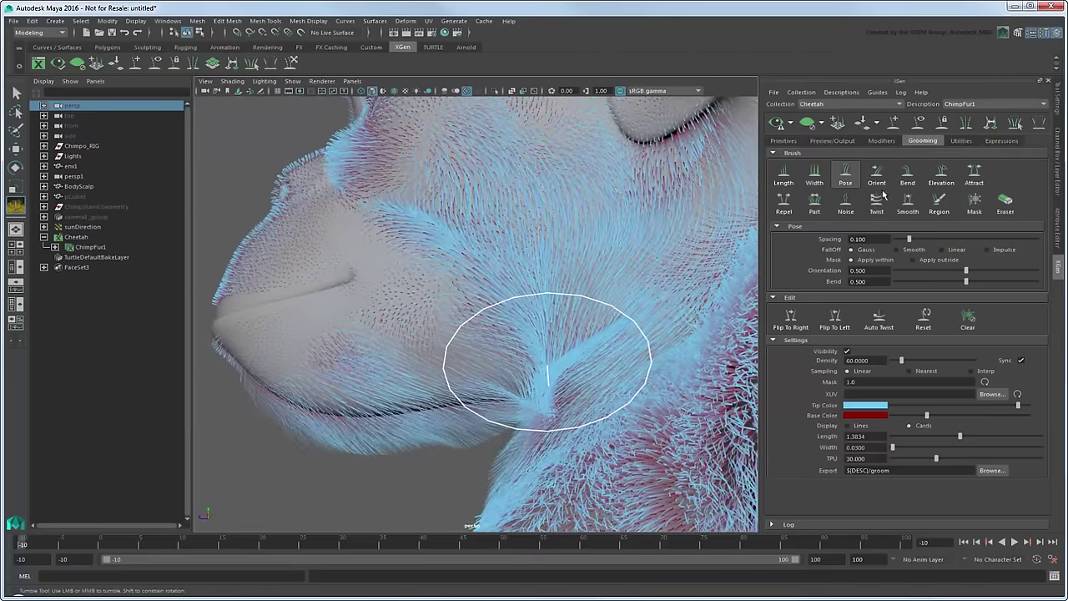
mouse_move(527, 368)
mouse_down()
mouse_move(468, 355)
mouse_move(350, 375)
mouse_move(396, 370)
mouse_up()
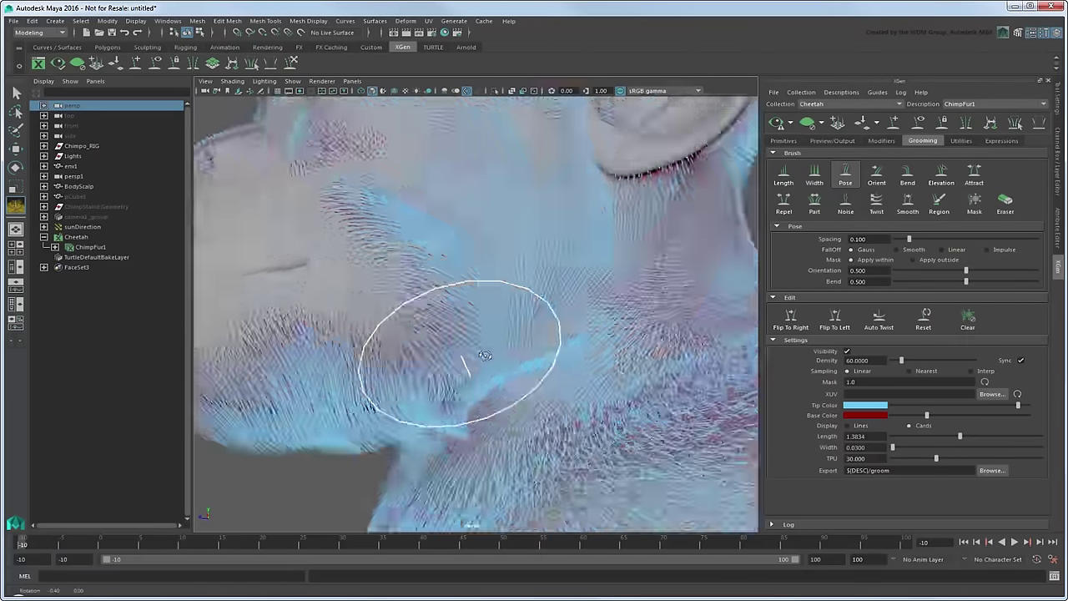
alt+middle_drag(395, 371, 542, 259)
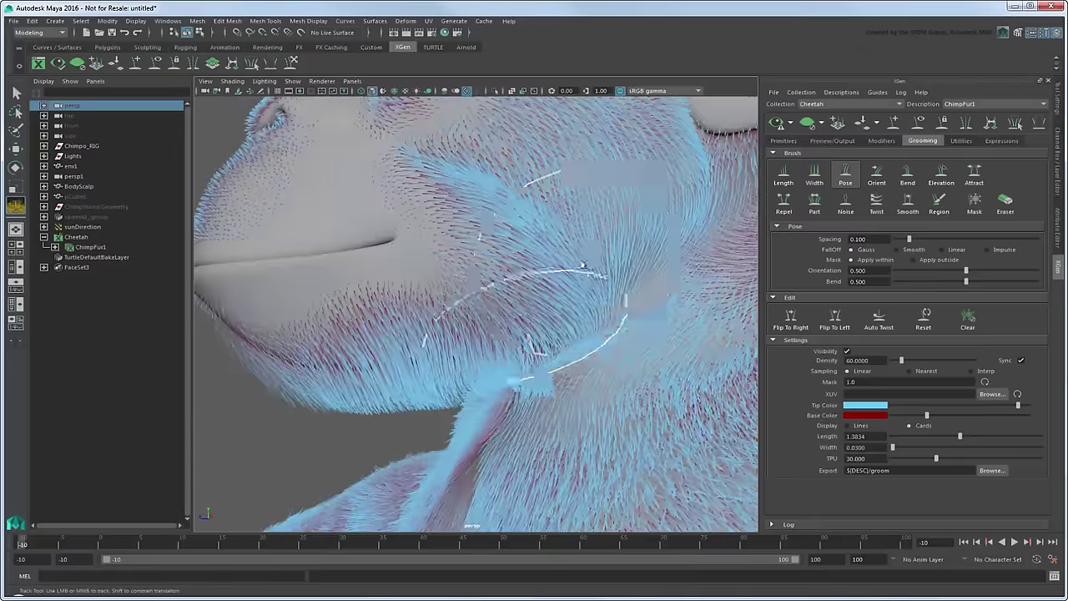
Roughen the cheek and neck fur with the Noise brush
click(846, 200)
mouse_move(503, 226)
mouse_down()
mouse_move(526, 198)
mouse_move(615, 279)
mouse_move(701, 183)
mouse_move(603, 333)
mouse_move(522, 372)
mouse_move(692, 333)
mouse_up()
alt+middle_drag(692, 334, 542, 368)
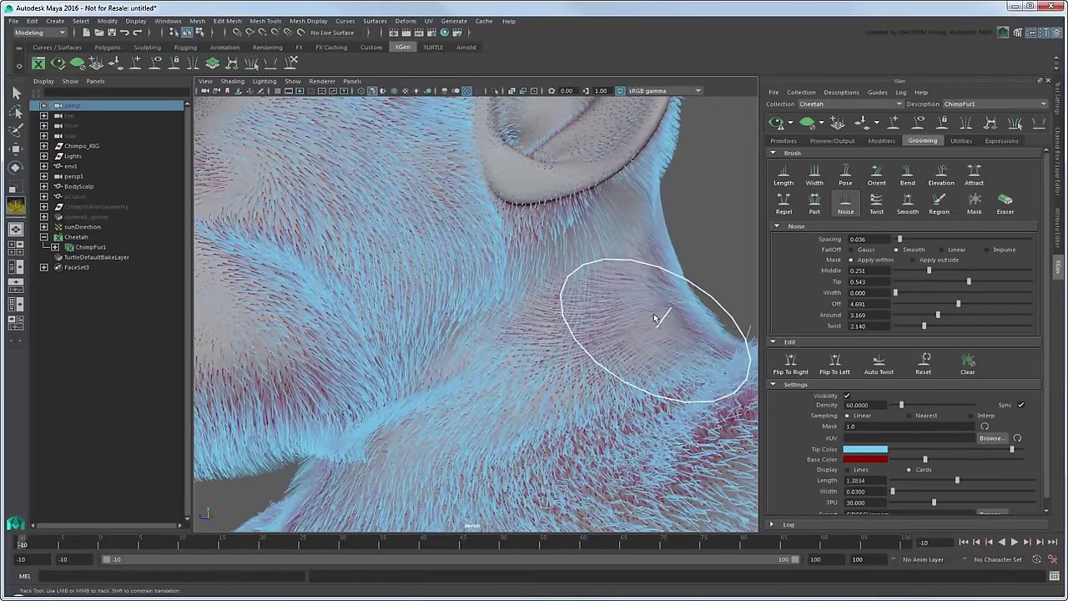
alt+right_drag(576, 246, 484, 284)
alt+drag(484, 284, 607, 364)
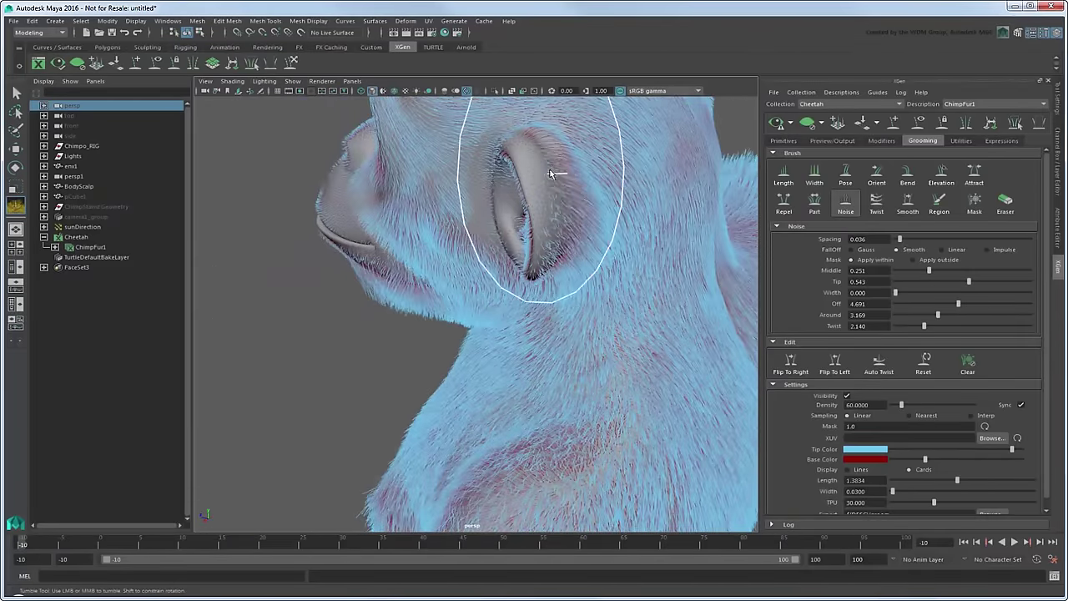
mouse_move(557, 175)
alt+mouse_down()
mouse_move(503, 275)
mouse_move(512, 314)
alt+mouse_up()
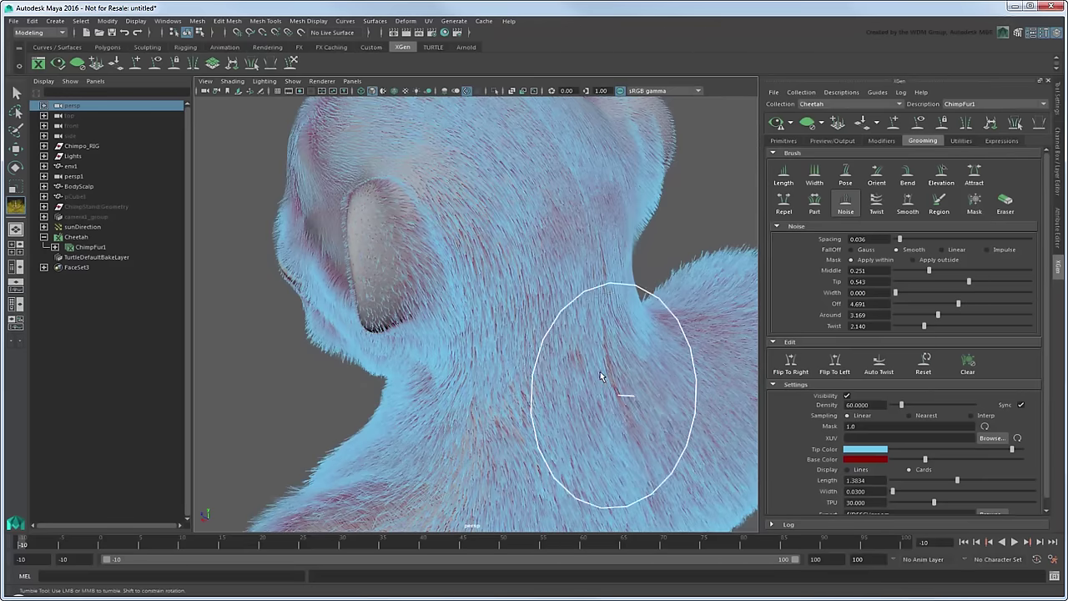
alt+drag(477, 322, 473, 351)
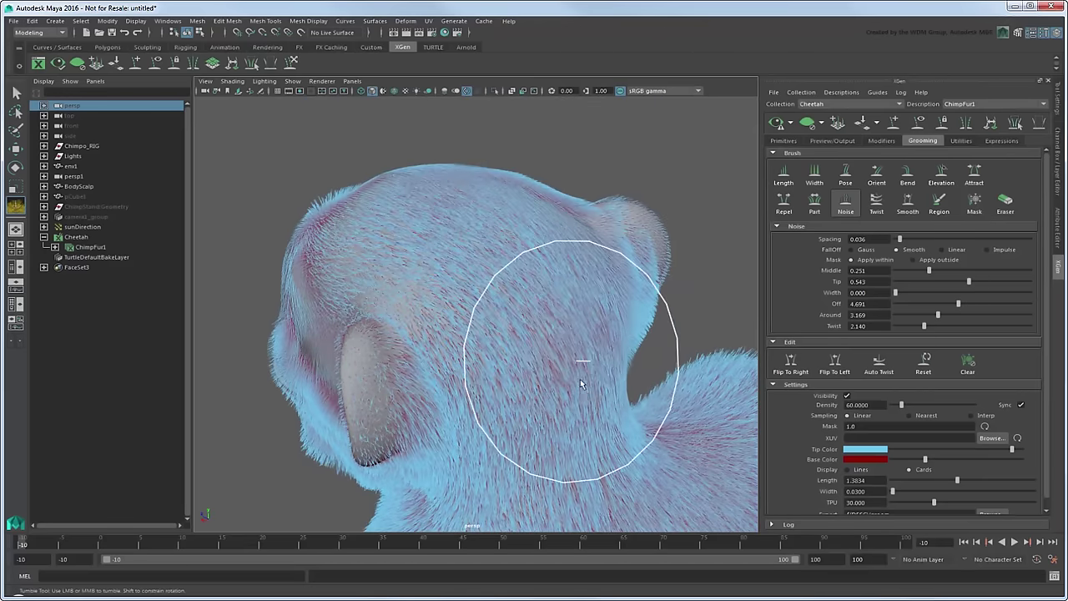
Add noise to the head, cheek and chin fur from the front and below
alt+drag(586, 441, 640, 313)
drag(476, 239, 584, 334)
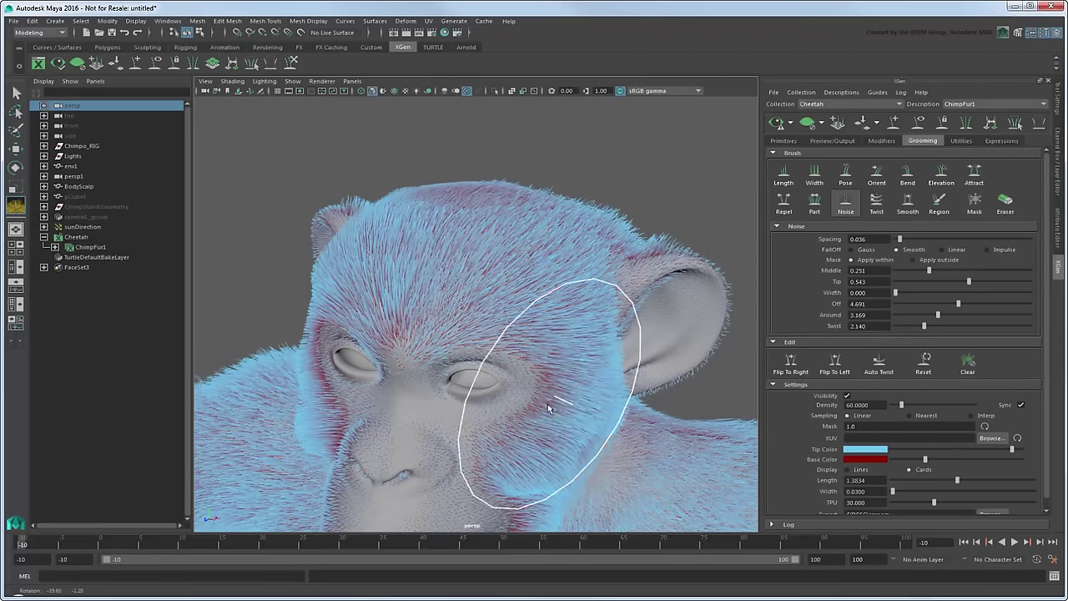
mouse_move(531, 445)
alt+mouse_down()
mouse_move(500, 262)
mouse_move(476, 334)
alt+mouse_up()
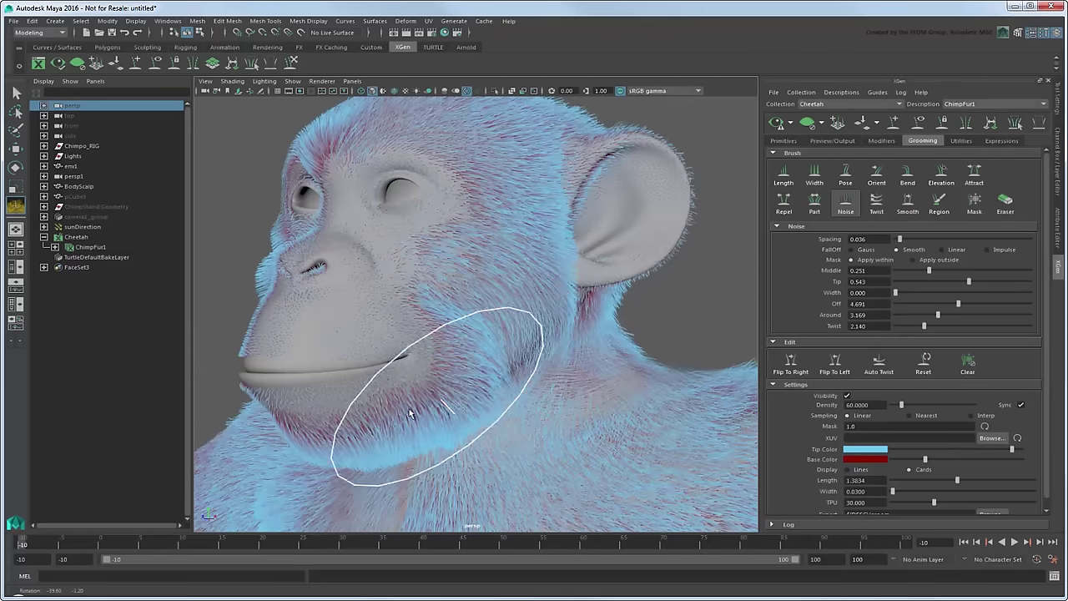
alt+drag(433, 385, 418, 376)
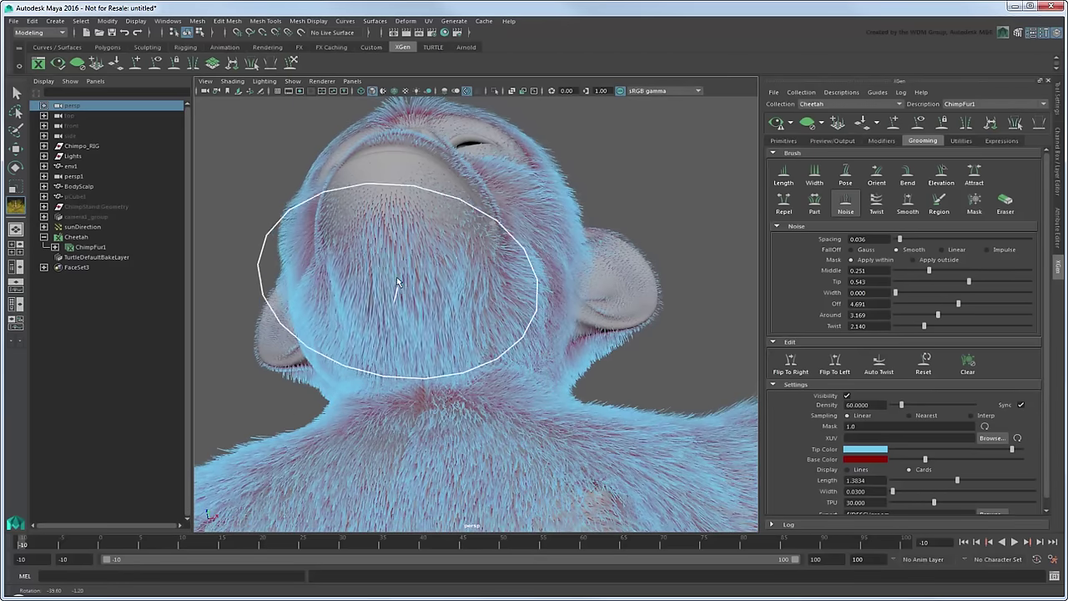
alt+drag(478, 383, 492, 381)
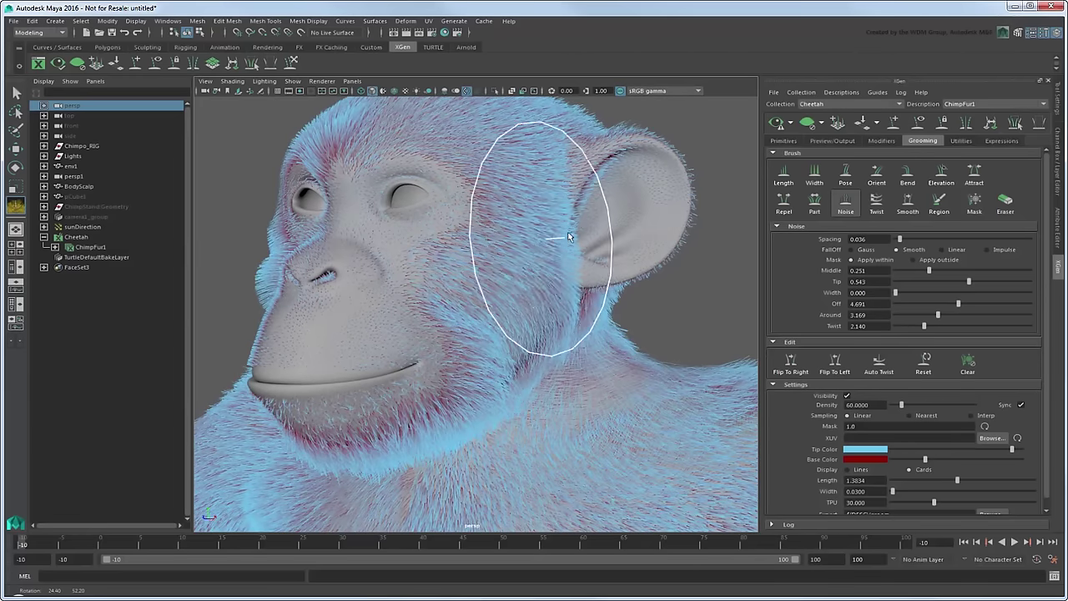
alt+drag(655, 215, 824, 221)
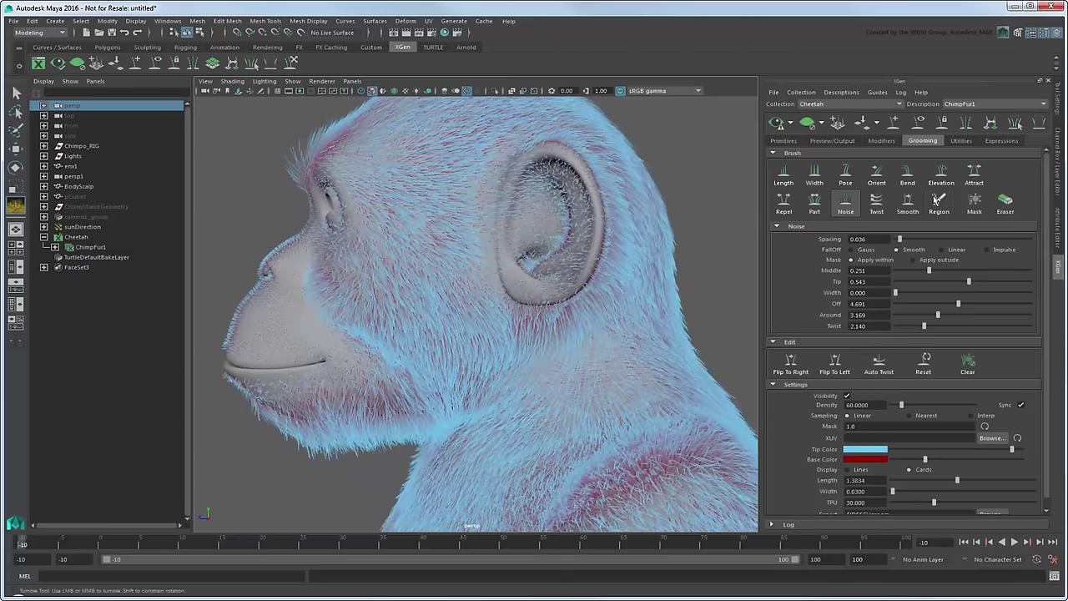
Smooth the fur around the chimp's ear
click(908, 200)
alt+drag(649, 238, 642, 179)
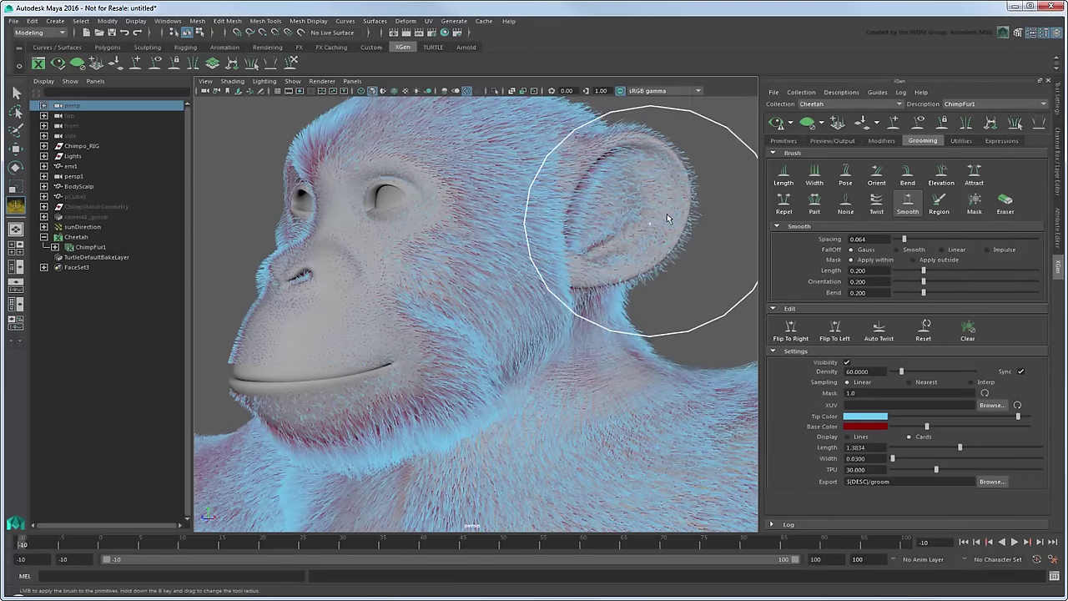
alt+drag(667, 214, 711, 243)
Thin the hairs around the ear, muzzle, lips and nose with a small-radius Width brush
click(811, 177)
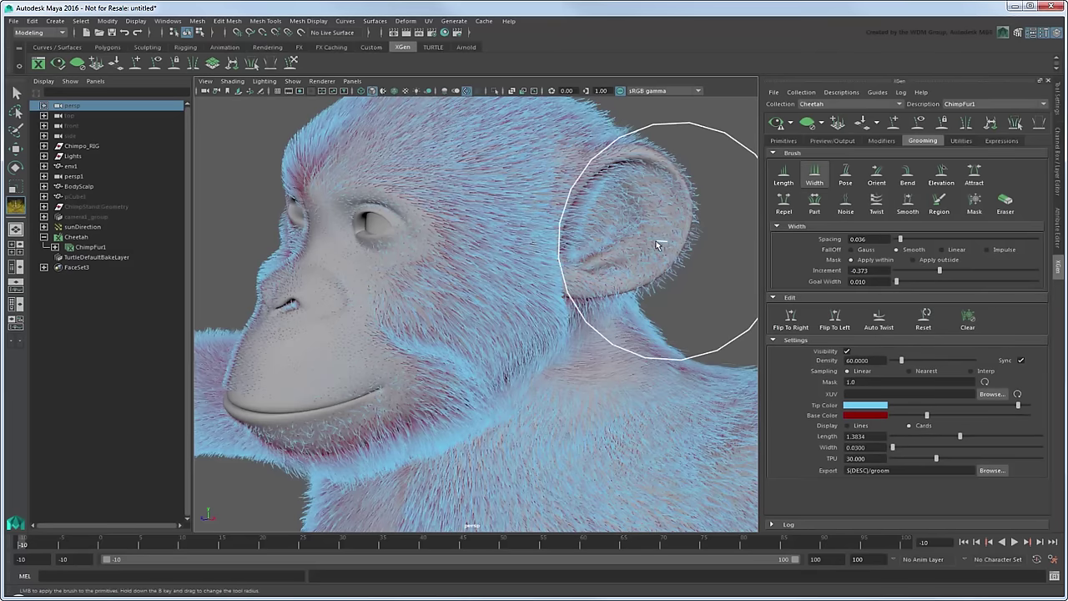
mouse_move(663, 235)
alt+mouse_down()
mouse_move(489, 234)
mouse_move(584, 226)
alt+mouse_up()
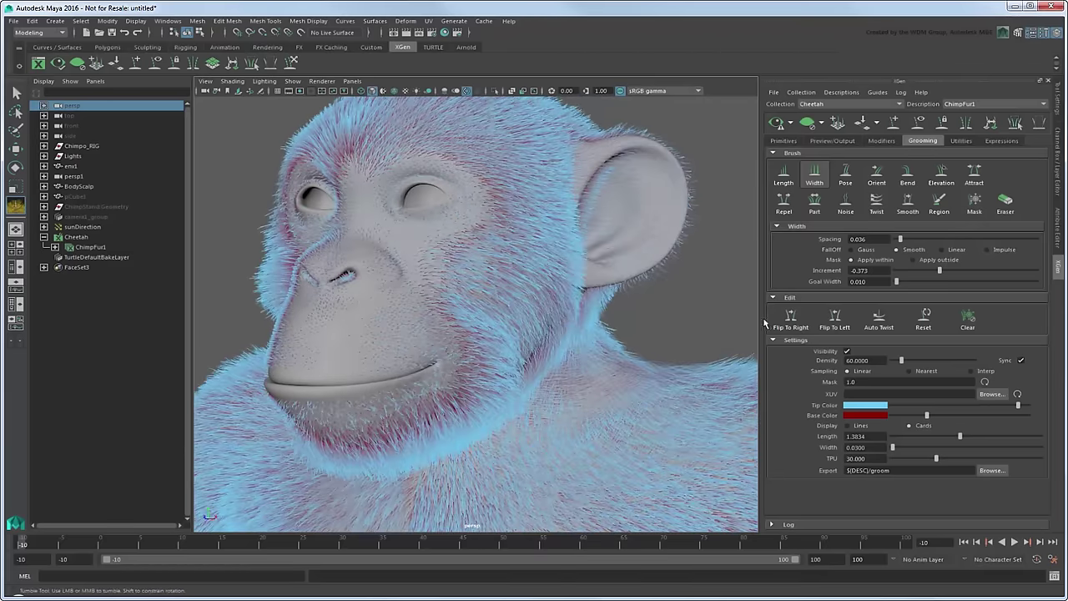
mouse_move(489, 262)
alt+mouse_down()
mouse_move(595, 261)
mouse_move(493, 238)
mouse_move(472, 257)
mouse_move(420, 227)
mouse_move(487, 243)
alt+mouse_up()
alt+right_drag(487, 243, 558, 278)
drag(558, 278, 505, 315)
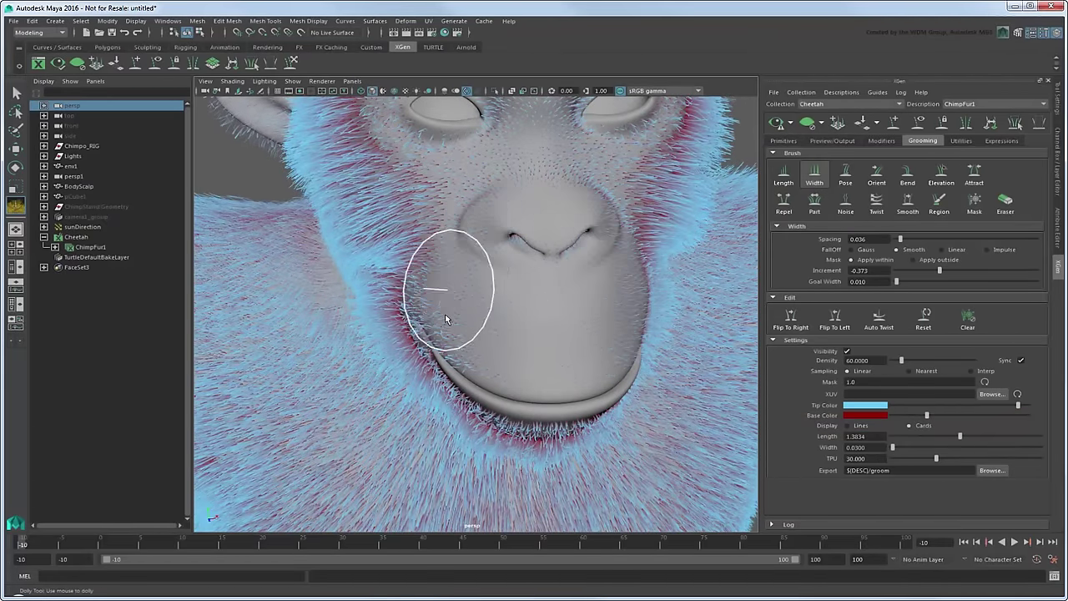
mouse_move(625, 310)
alt+mouse_down()
mouse_move(487, 265)
mouse_move(484, 245)
alt+mouse_up()
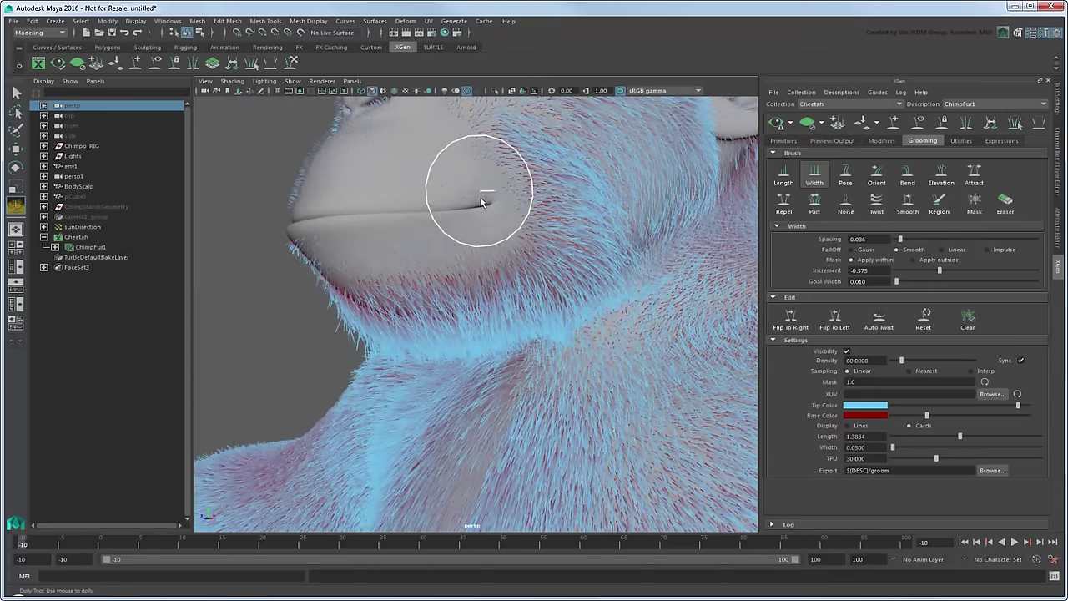
mouse_move(475, 222)
alt+mouse_down()
mouse_move(722, 236)
mouse_move(625, 262)
mouse_move(660, 231)
mouse_move(632, 296)
alt+mouse_up()
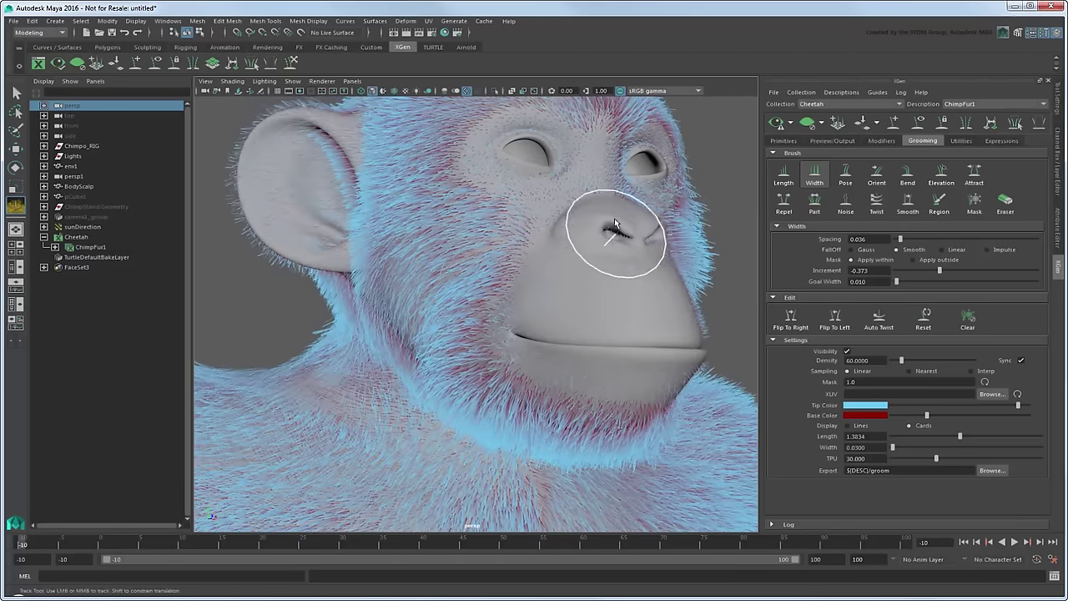
mouse_move(599, 170)
alt+mouse_down()
mouse_move(625, 303)
mouse_move(565, 261)
mouse_move(579, 274)
mouse_move(649, 276)
mouse_move(548, 309)
mouse_move(635, 234)
alt+mouse_up()
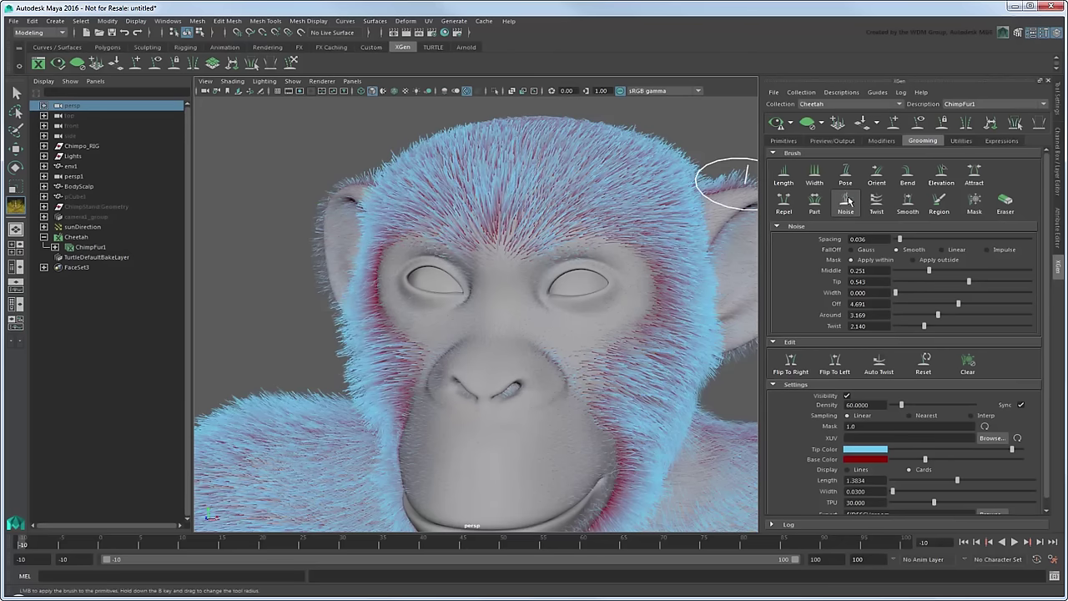
Lightly clump the forehead and scalp fur, then part it down the head and mid-cheek
click(974, 172)
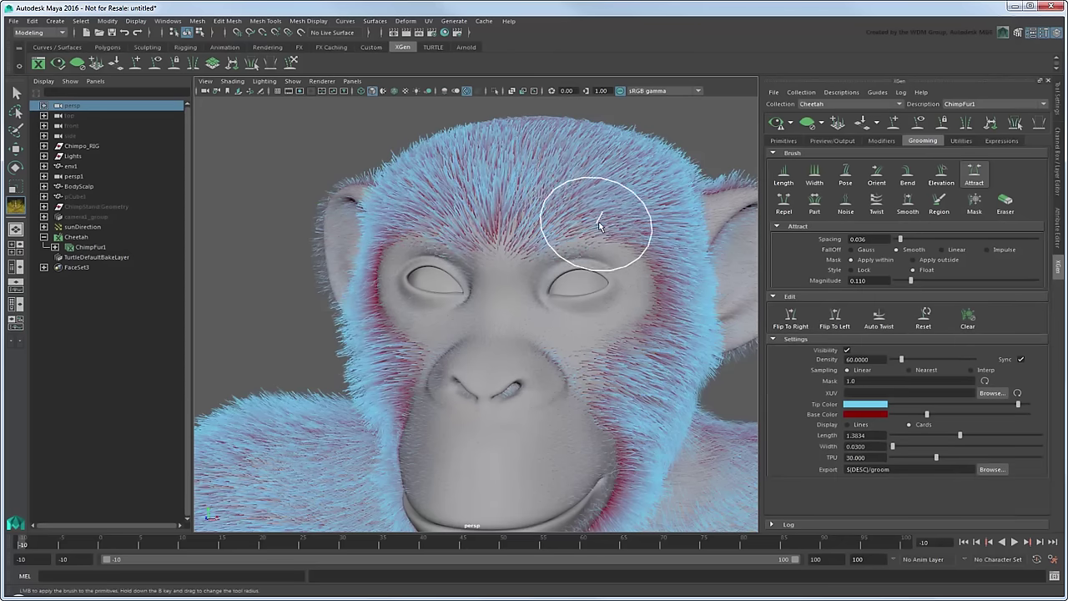
mouse_move(529, 184)
alt+mouse_down()
mouse_move(558, 214)
mouse_move(625, 224)
mouse_move(524, 251)
alt+mouse_up()
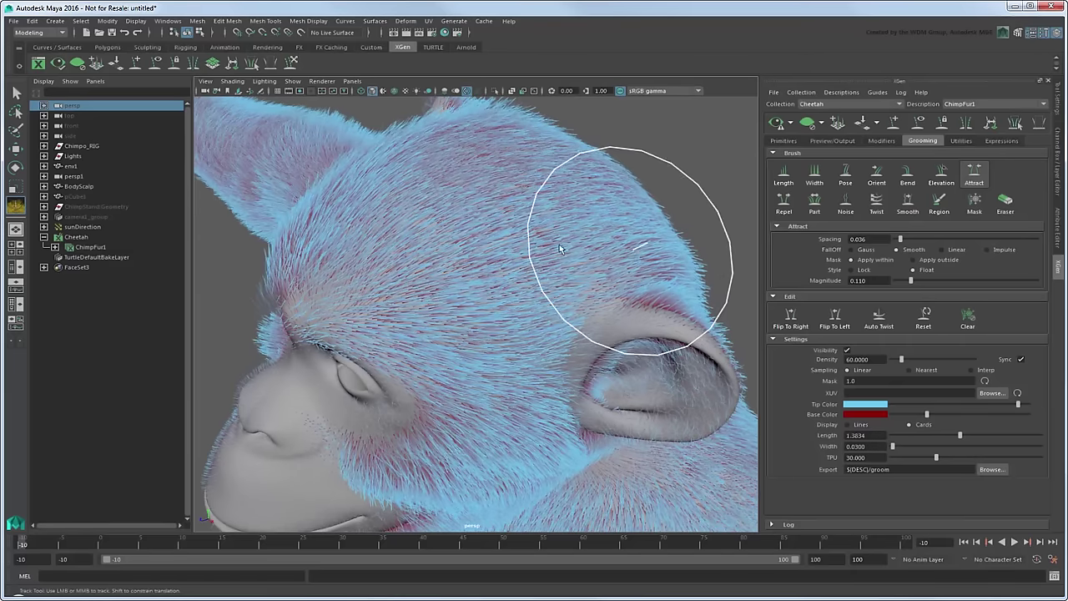
alt+drag(545, 211, 434, 225)
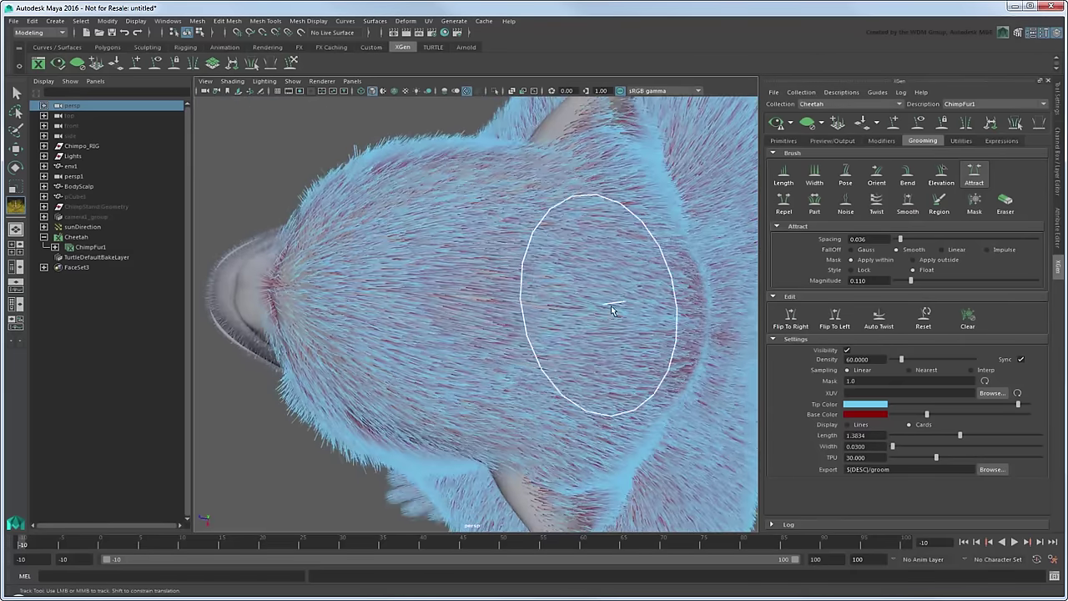
alt+drag(611, 305, 695, 283)
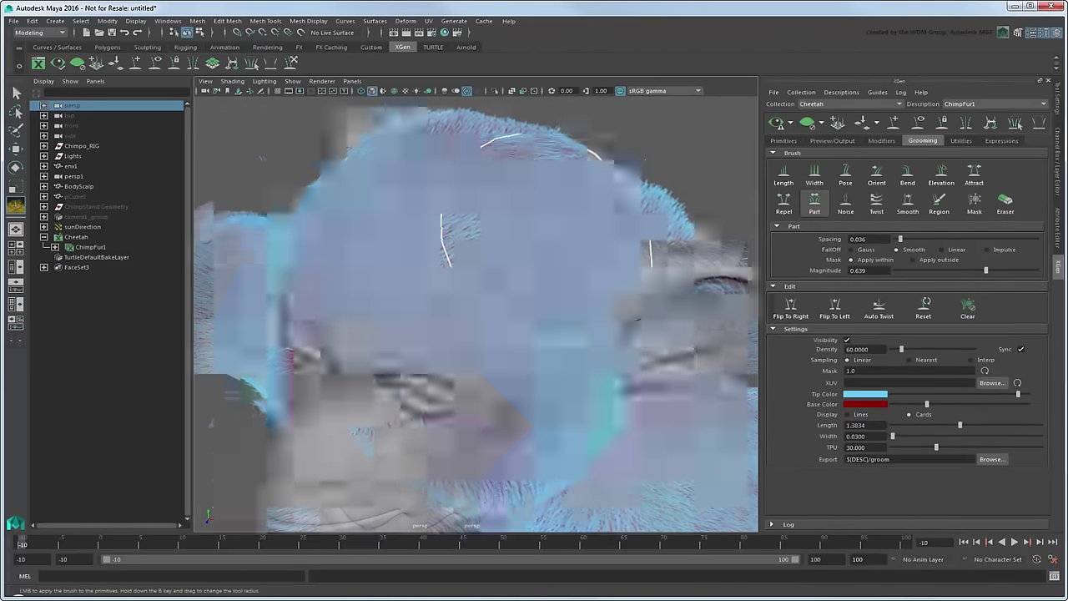
drag(434, 251, 446, 373)
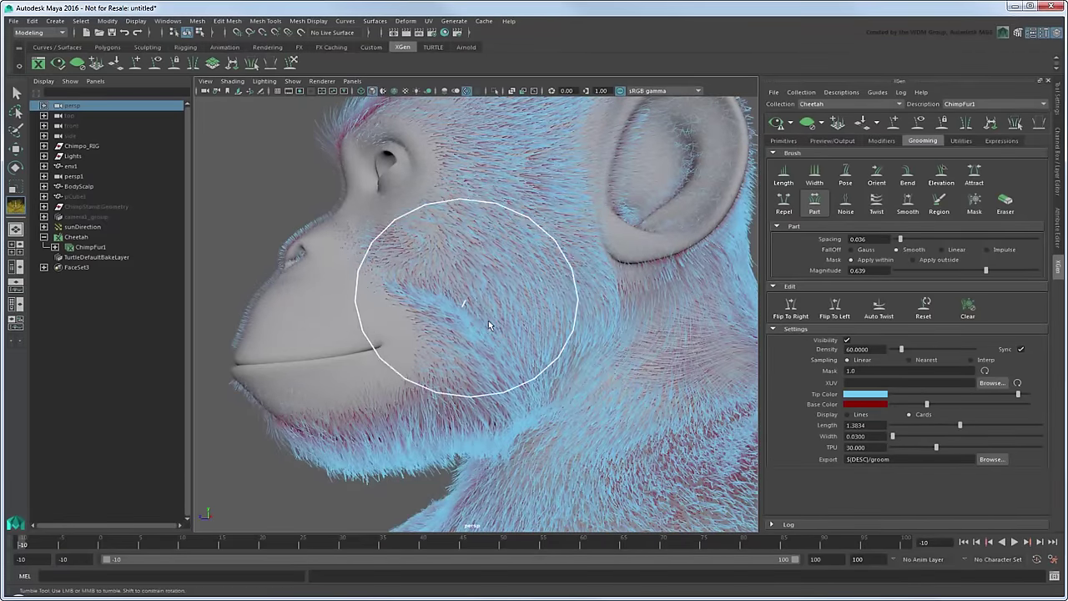
drag(488, 321, 517, 358)
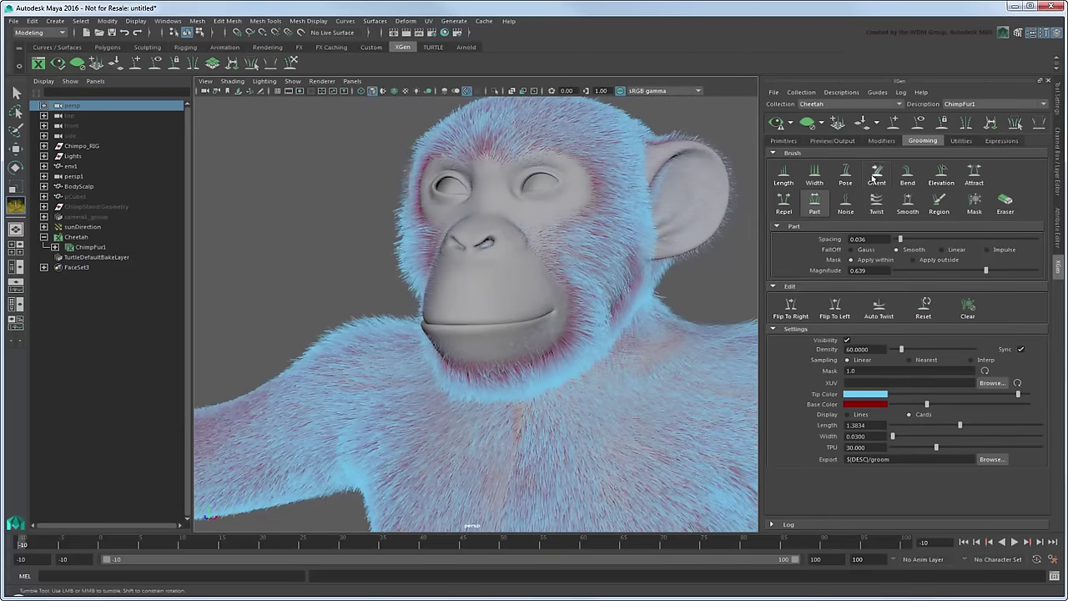
Bend the cheek fur, then ready the Pose brush (Orientation 0.500, Bend 0.500) for the chest
click(907, 176)
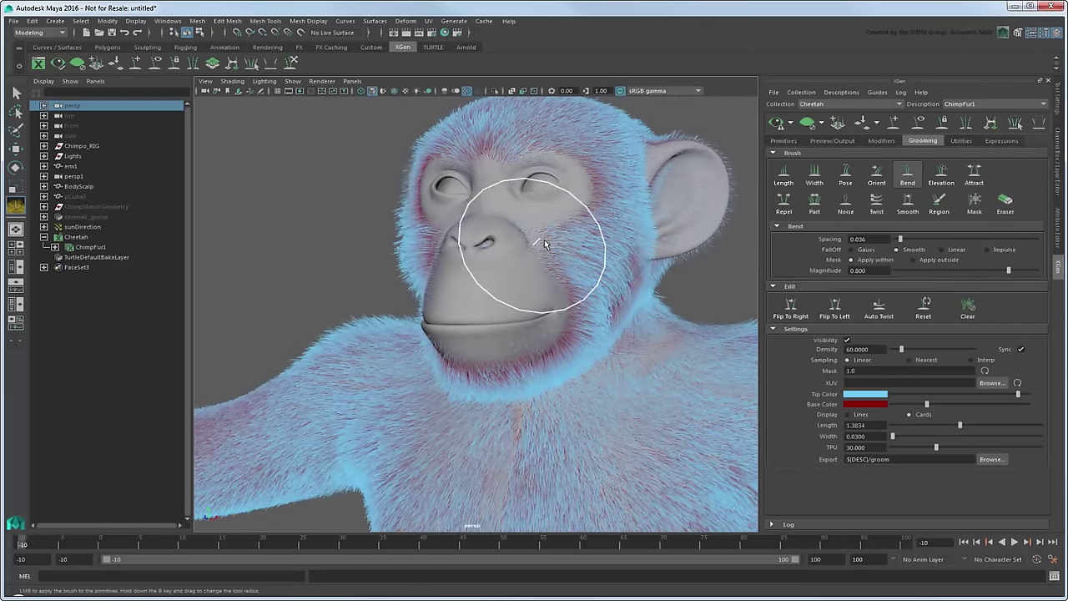
alt+drag(657, 281, 598, 257)
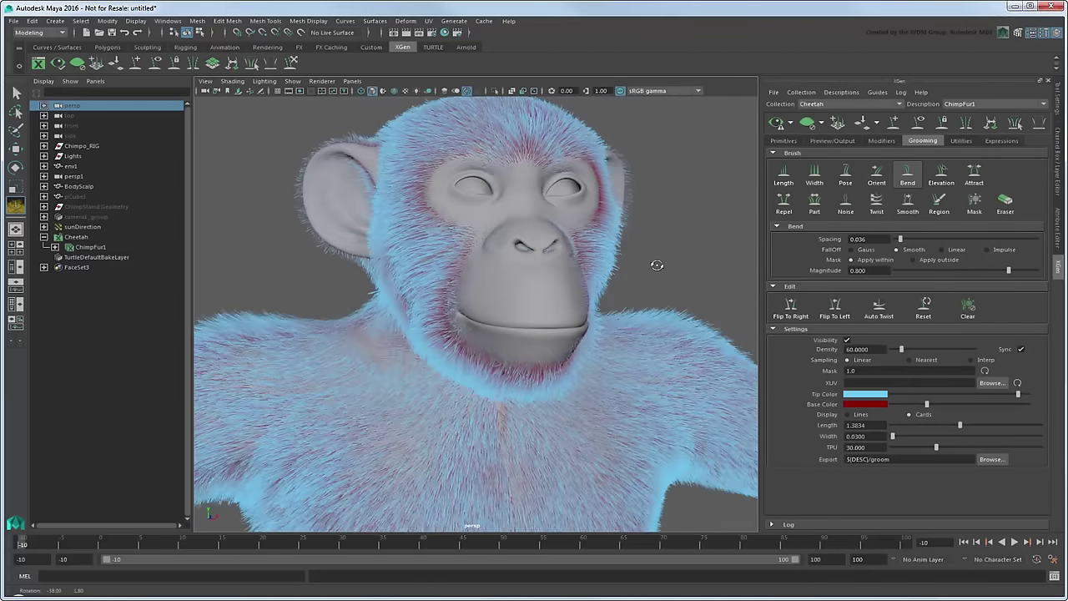
alt+middle_drag(599, 257, 582, 267)
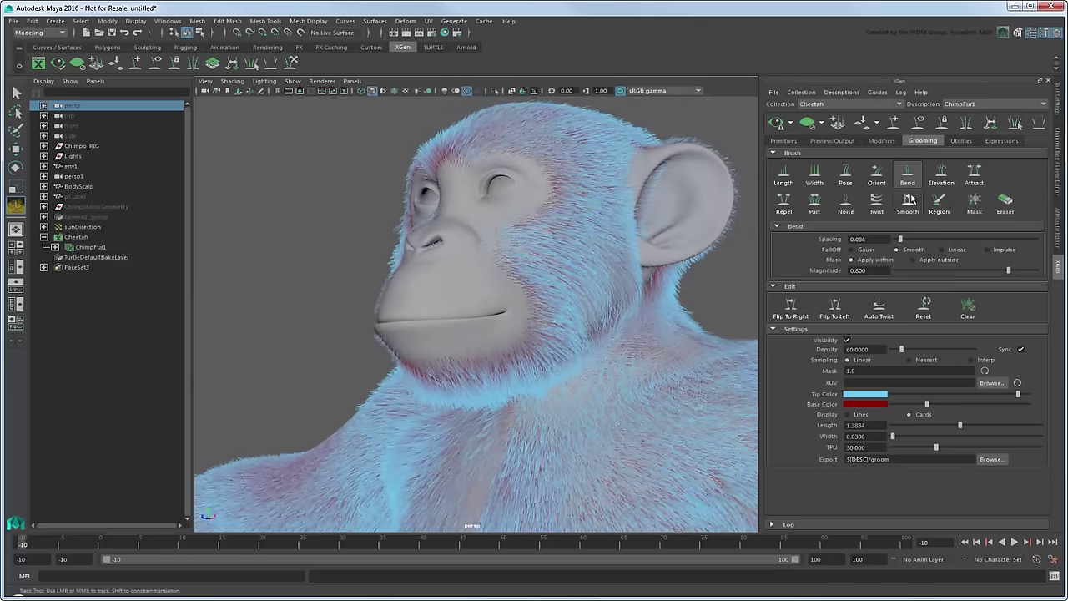
click(845, 175)
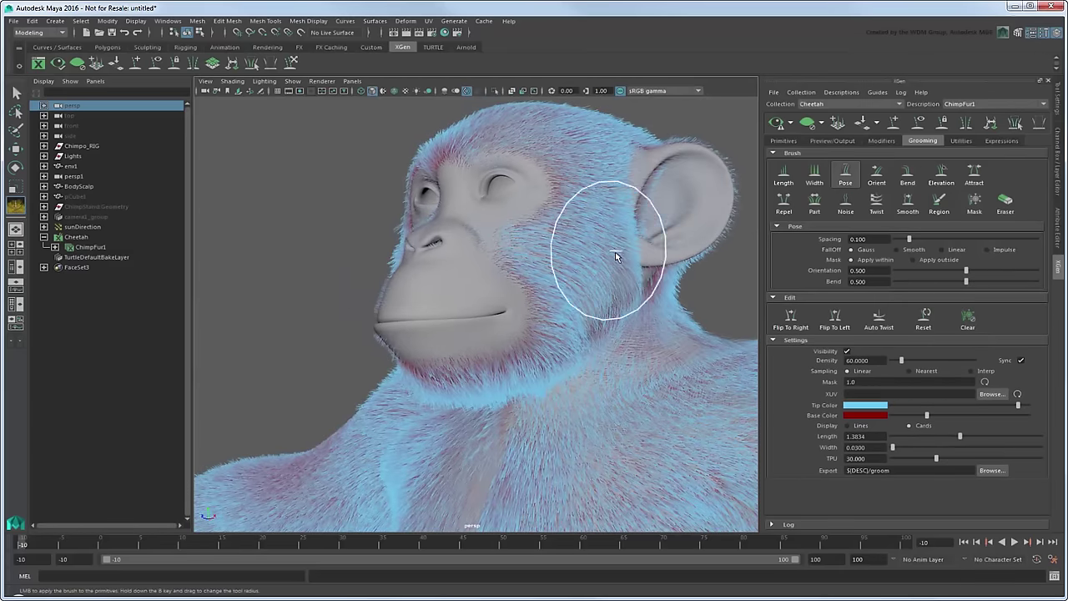
mouse_move(608, 208)
alt+mouse_down()
mouse_move(536, 309)
mouse_move(507, 325)
alt+mouse_up()
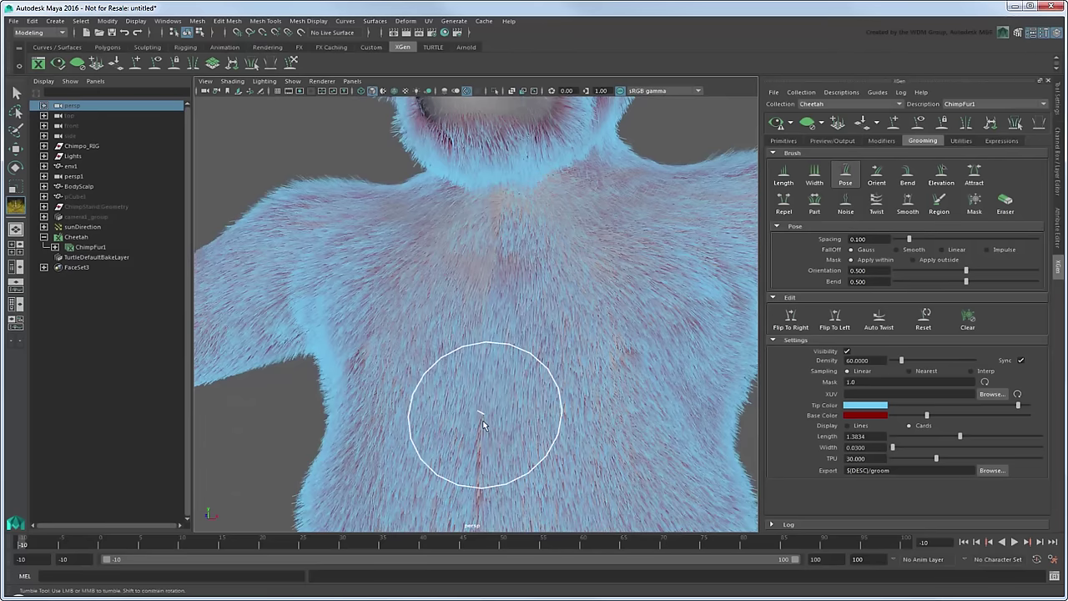
Comb the chest and belly fur with the Pose brush, leaving a parting down the sternum
click(845, 200)
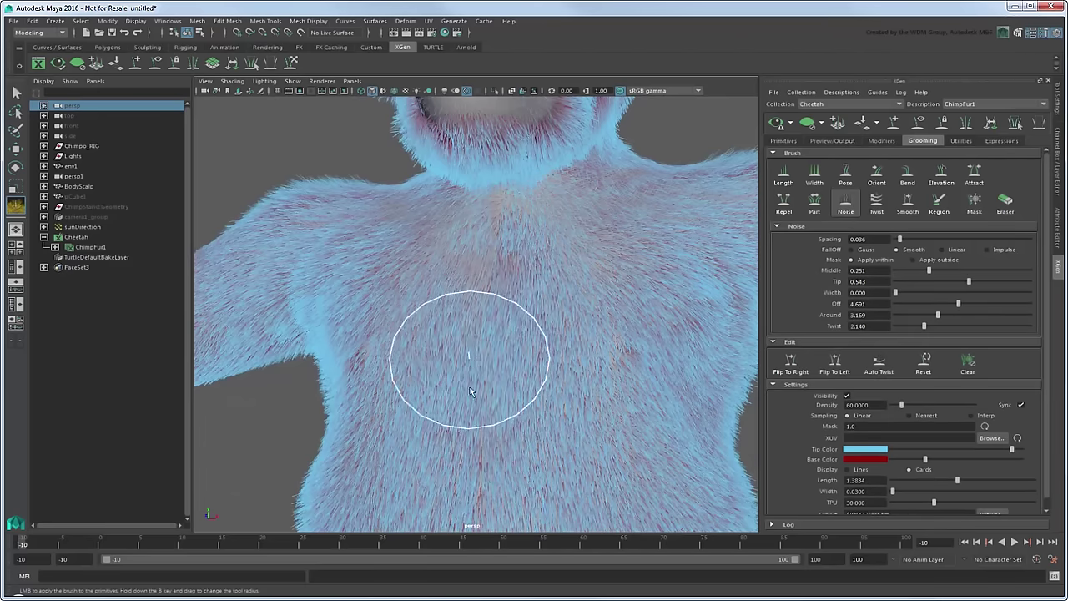
scroll(551, 323, down, 3)
scroll(551, 324, down, 3)
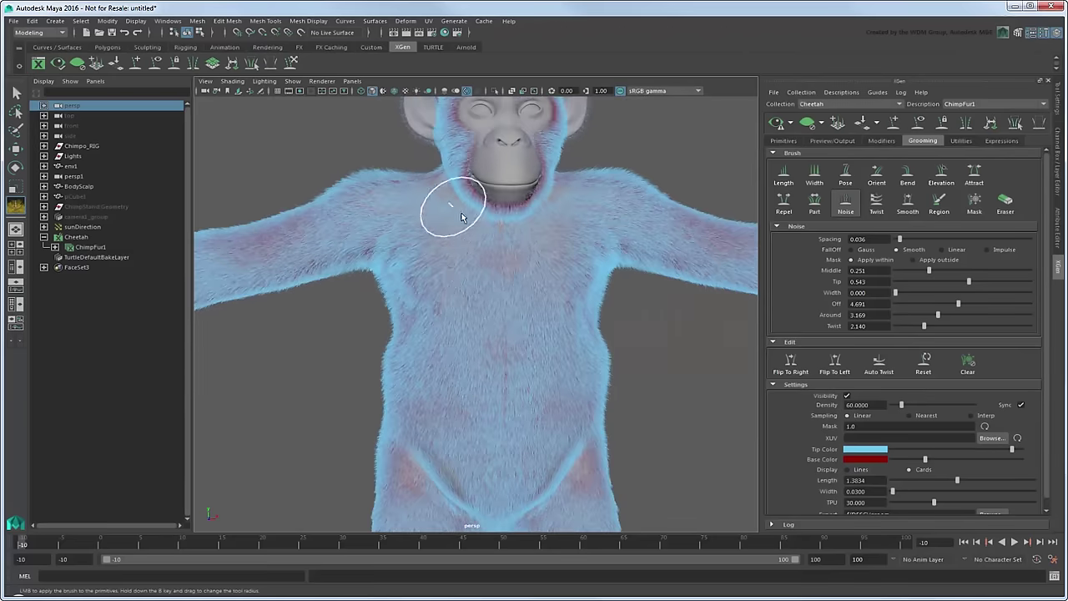
mouse_move(477, 303)
alt+mouse_down()
mouse_move(640, 241)
mouse_move(573, 305)
mouse_move(519, 269)
mouse_move(640, 322)
mouse_move(618, 318)
alt+mouse_up()
scroll(519, 269, up, 5)
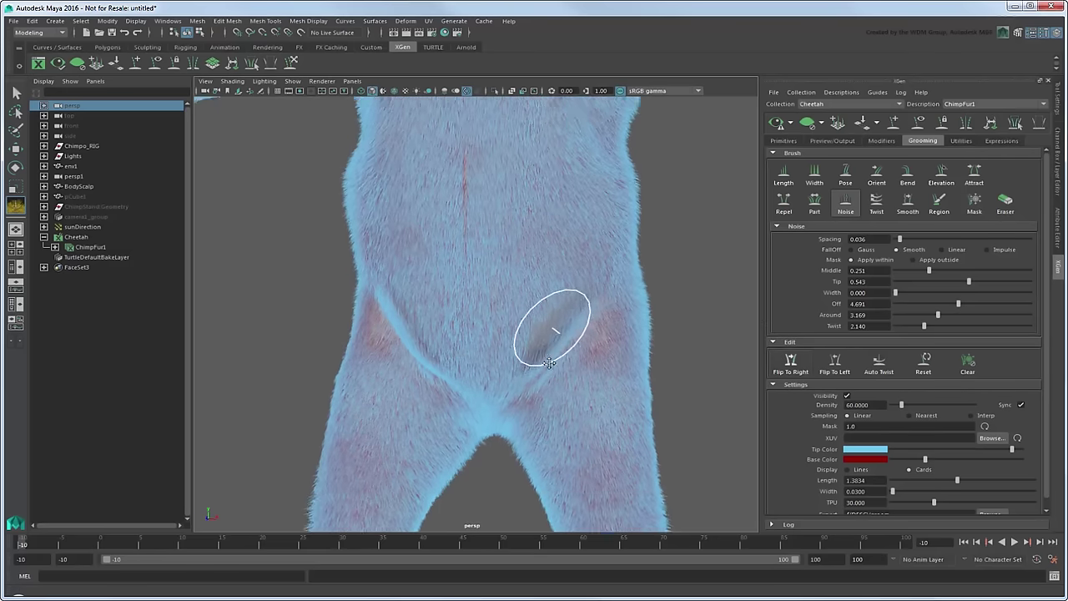
alt+drag(575, 289, 679, 273)
click(907, 202)
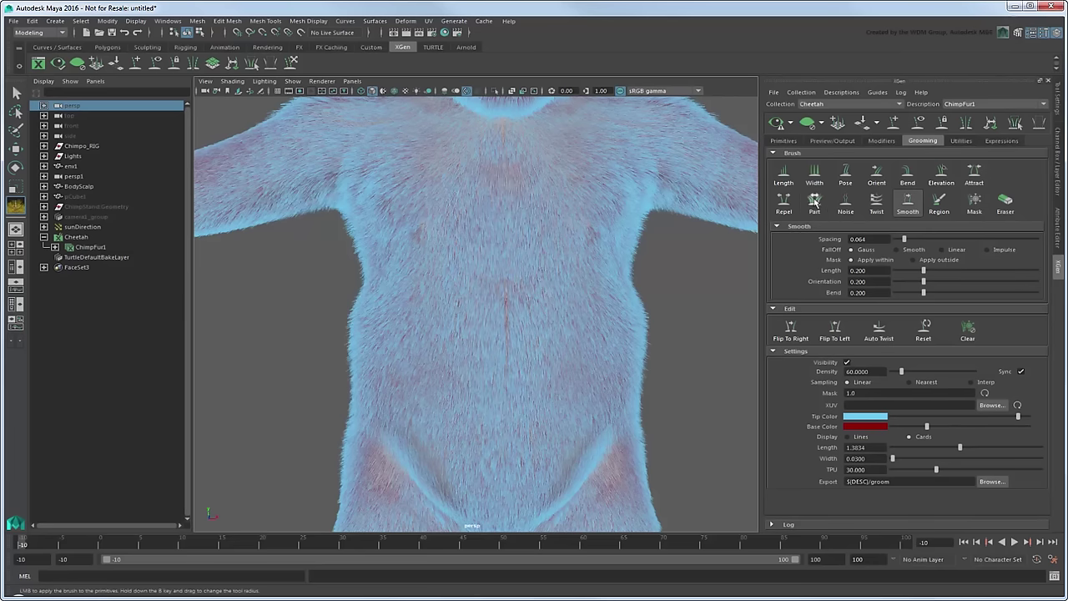
click(845, 202)
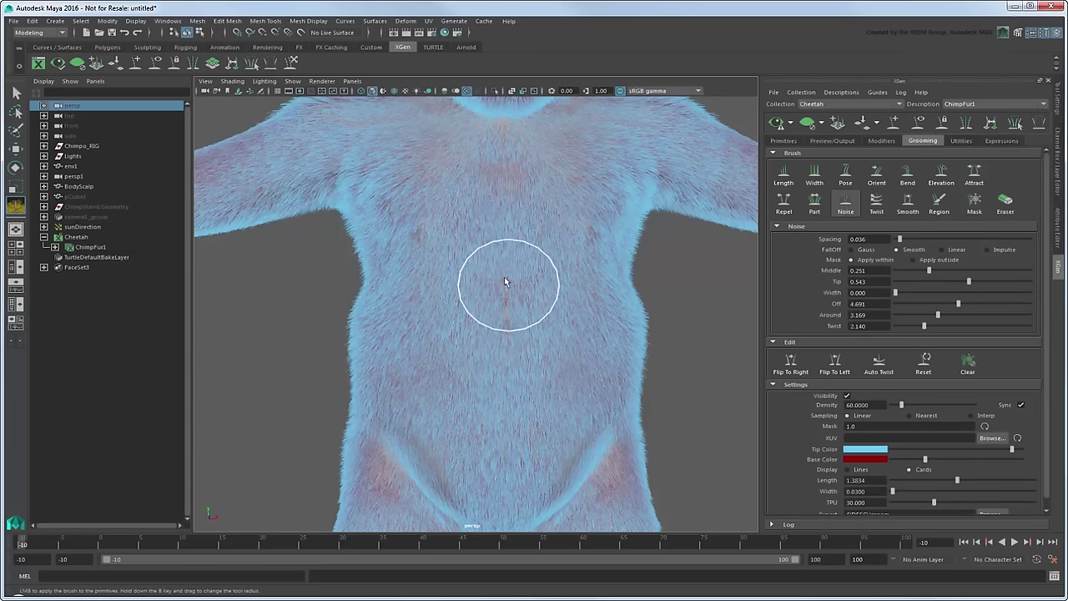
click(846, 172)
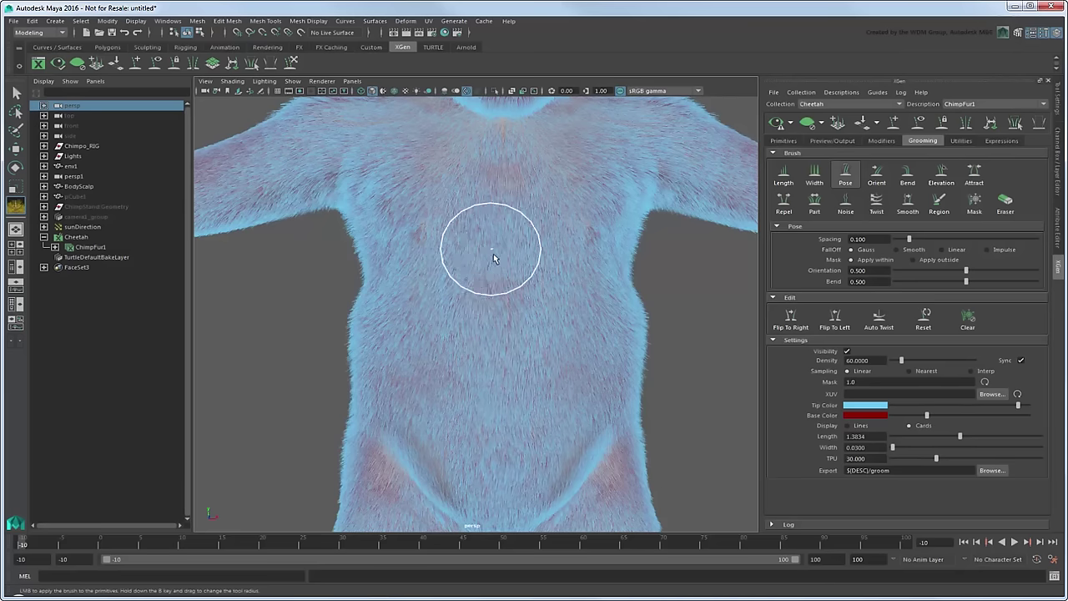
alt+middle_drag(534, 245, 517, 288)
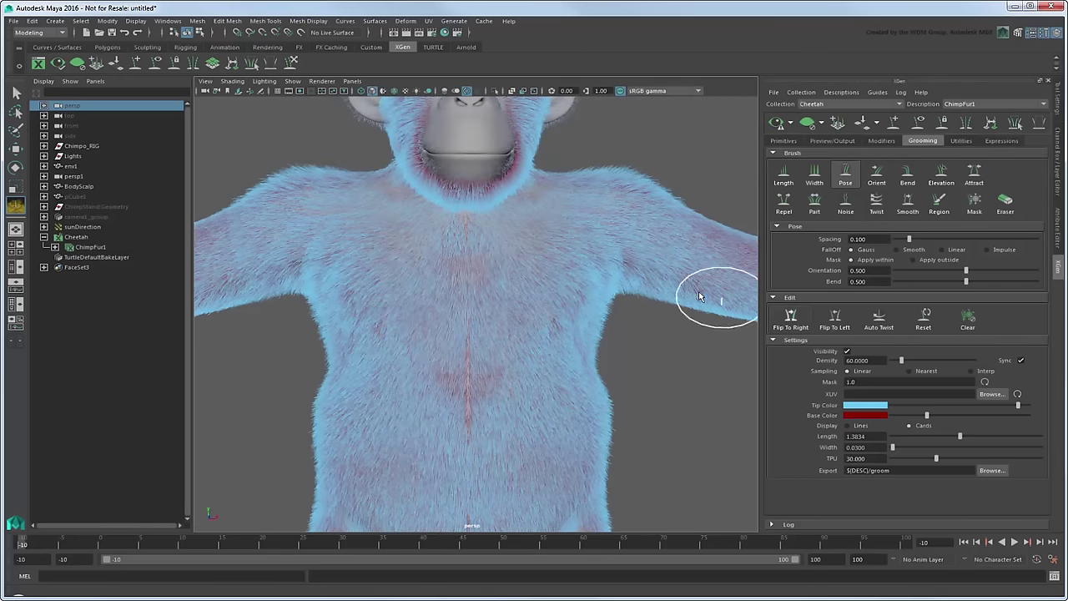
alt+drag(551, 300, 524, 295)
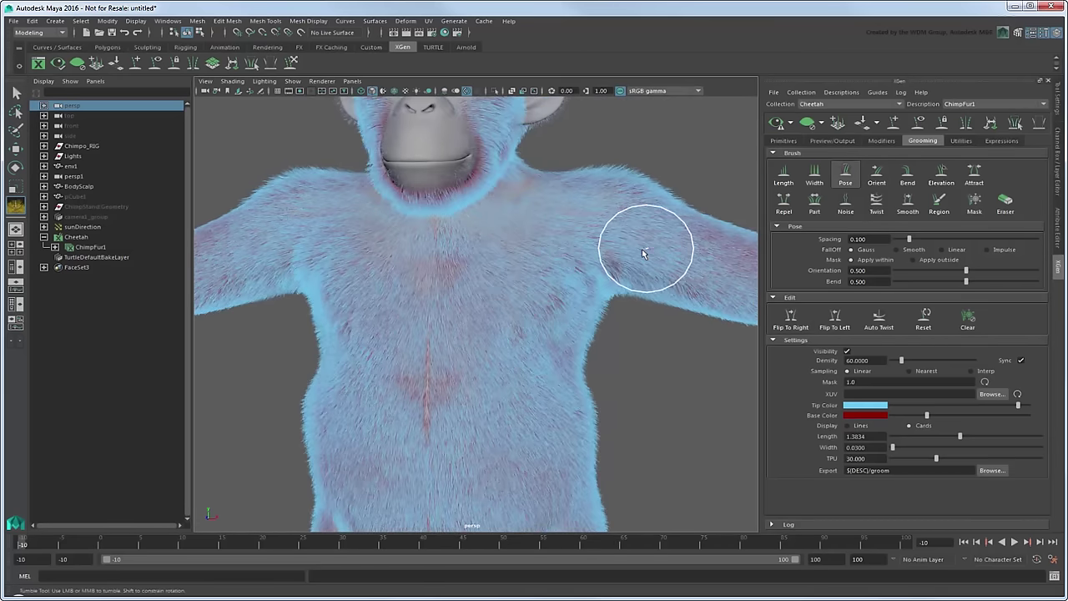
mouse_move(641, 249)
alt+middle_down()
mouse_move(508, 245)
mouse_move(512, 326)
alt+middle_up()
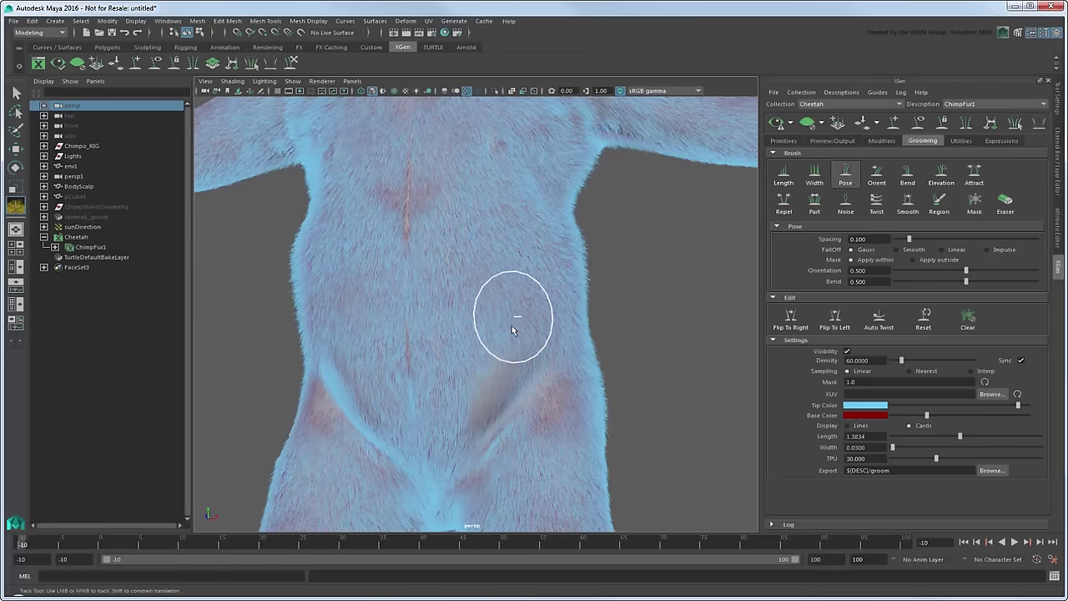
Groom the right hip fur with Elevation, then the Width brush at Increment 0.145
click(942, 173)
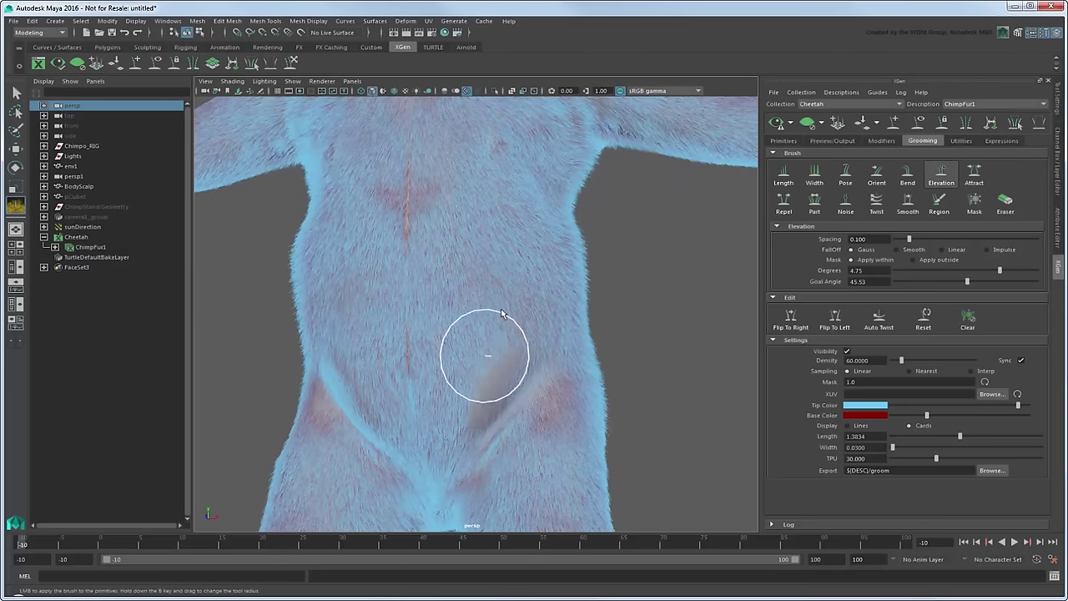
alt+drag(501, 313, 572, 306)
scroll(573, 305, up, 5)
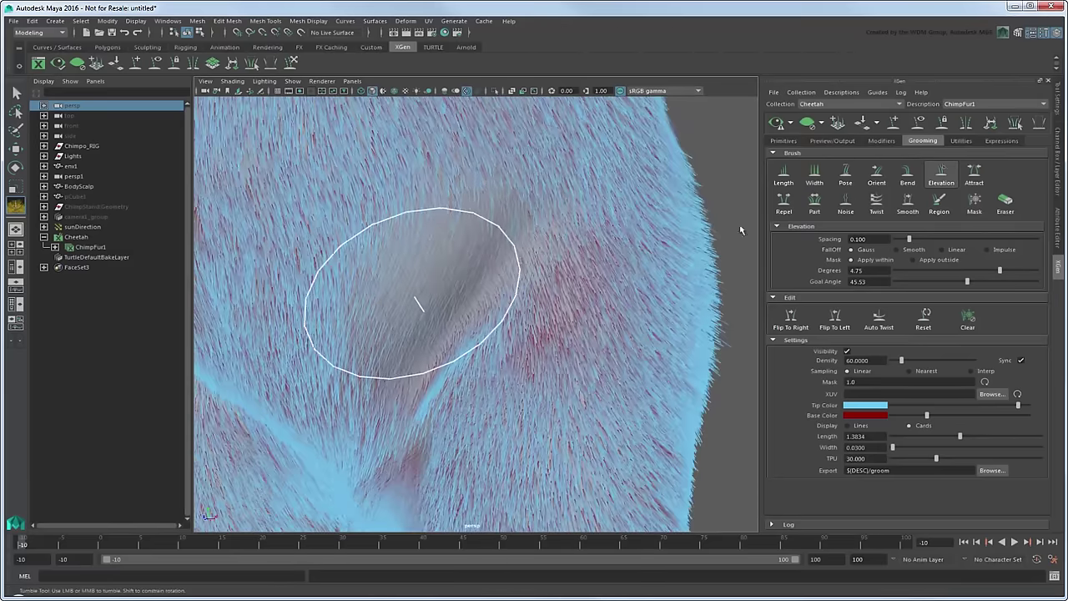
click(815, 173)
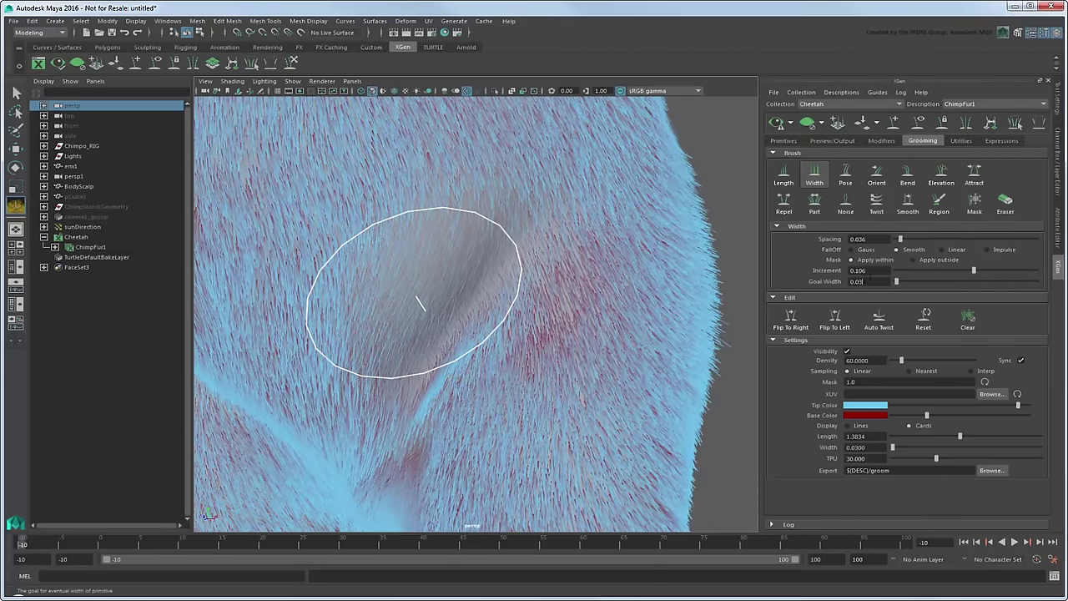
drag(971, 270, 977, 269)
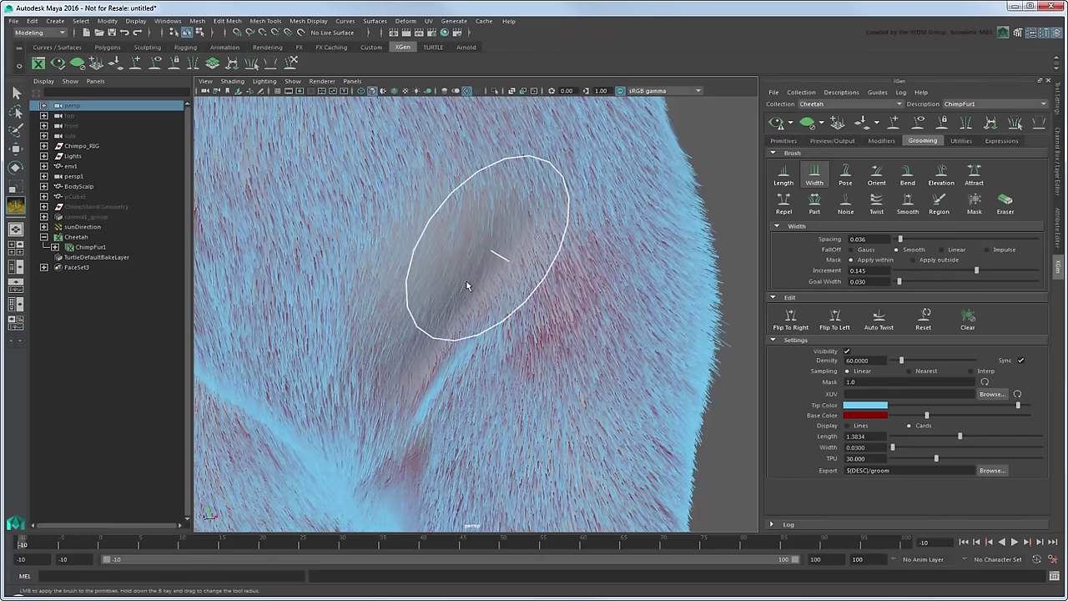
click(848, 426)
click(909, 426)
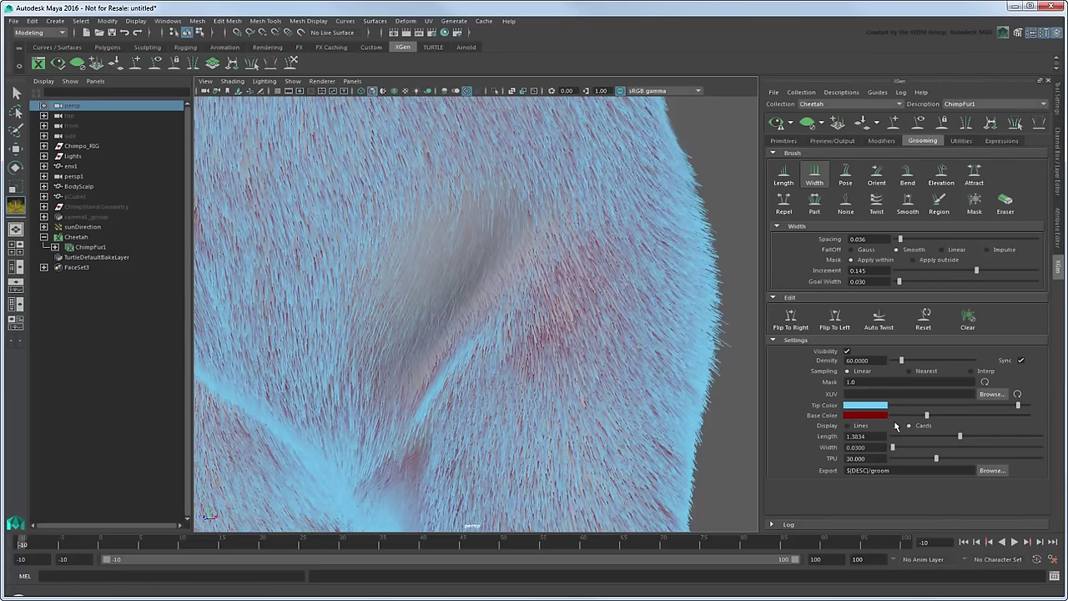
mouse_move(398, 280)
alt+mouse_down()
mouse_move(500, 275)
mouse_move(461, 273)
alt+mouse_up()
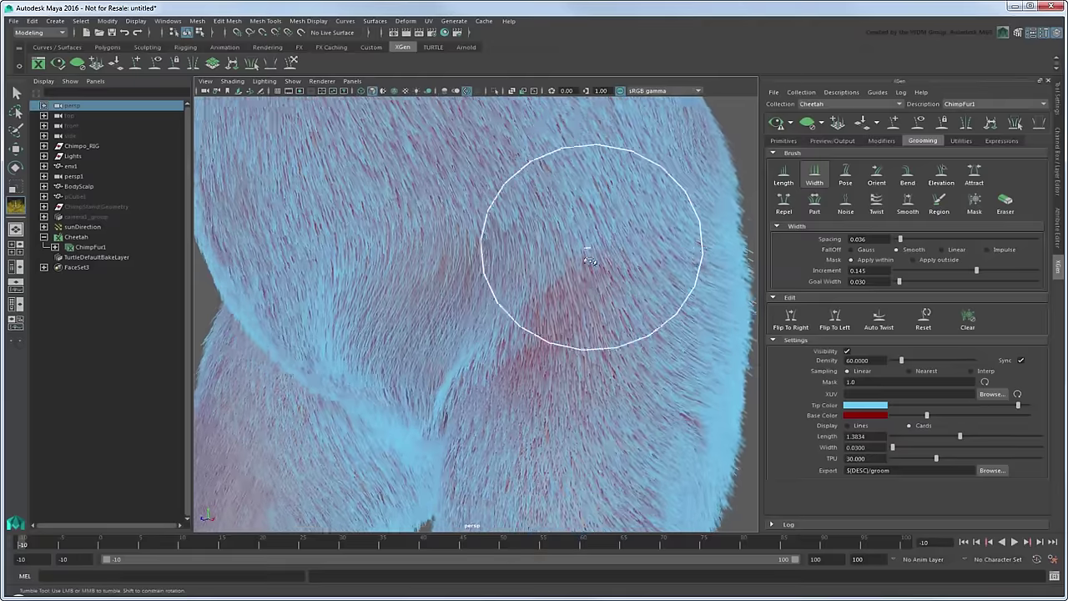
Roughen and bend the groin fur with the Noise and Bend brushes
click(845, 201)
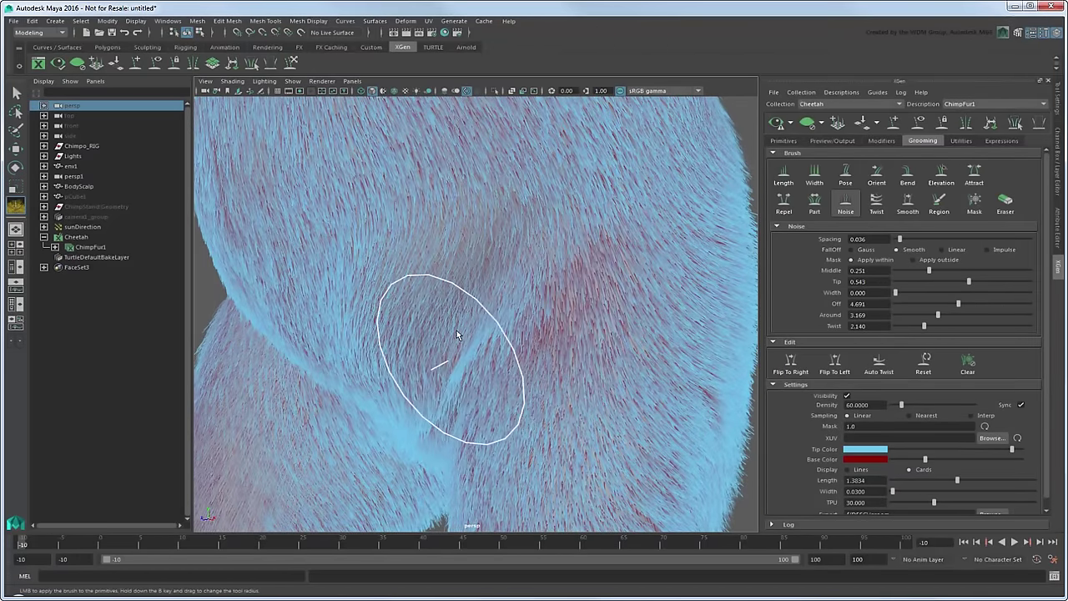
mouse_move(512, 442)
alt+right_down()
mouse_move(560, 296)
mouse_move(531, 358)
alt+right_up()
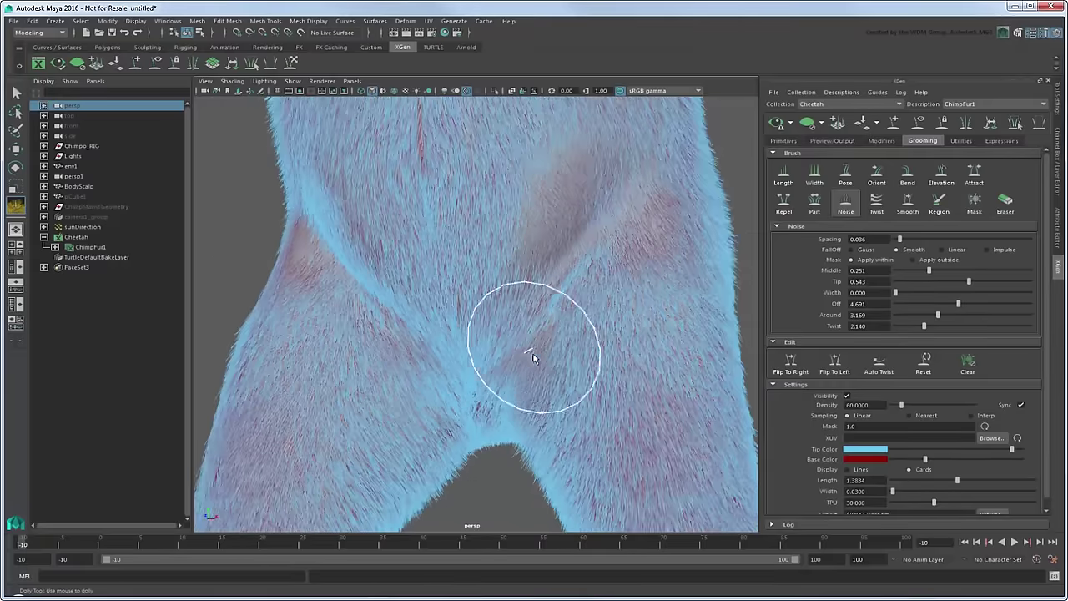
alt+middle_drag(529, 210, 476, 342)
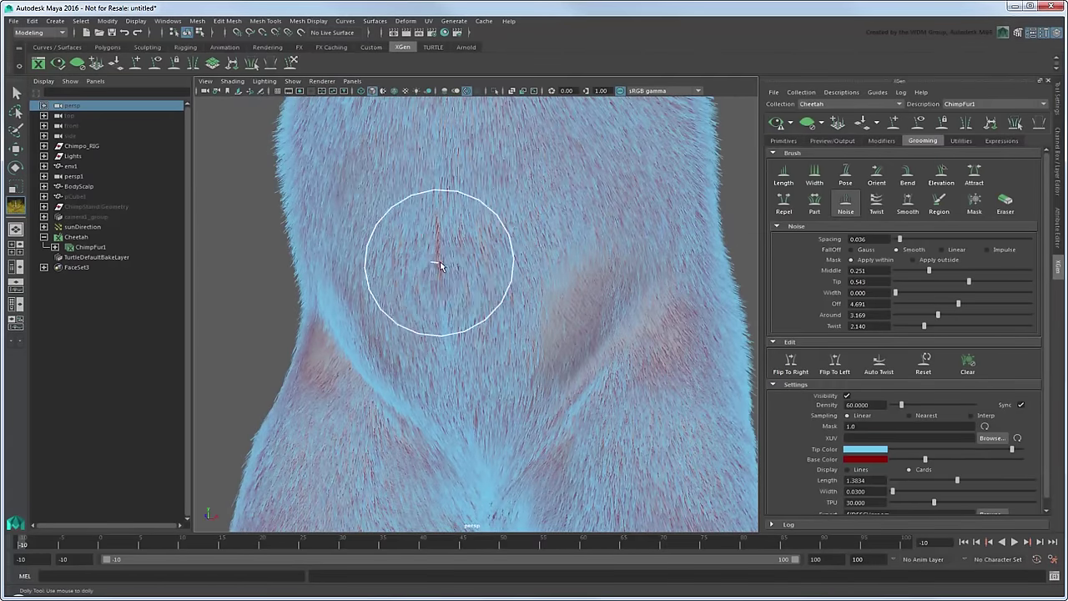
click(907, 173)
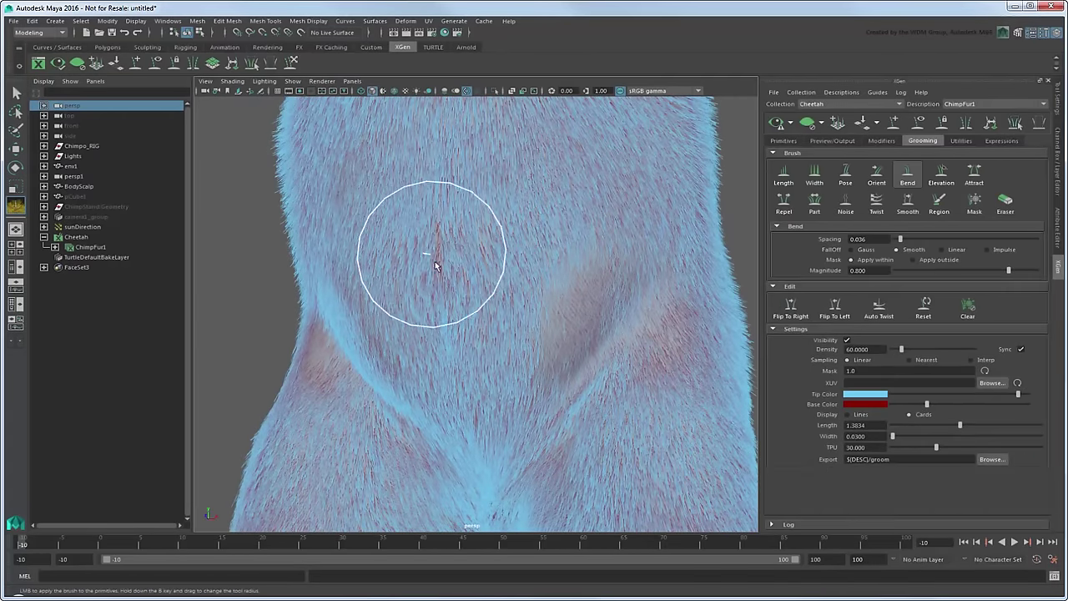
alt+drag(476, 214, 534, 219)
Smooth away the red parting line down the chimp's chest
click(907, 200)
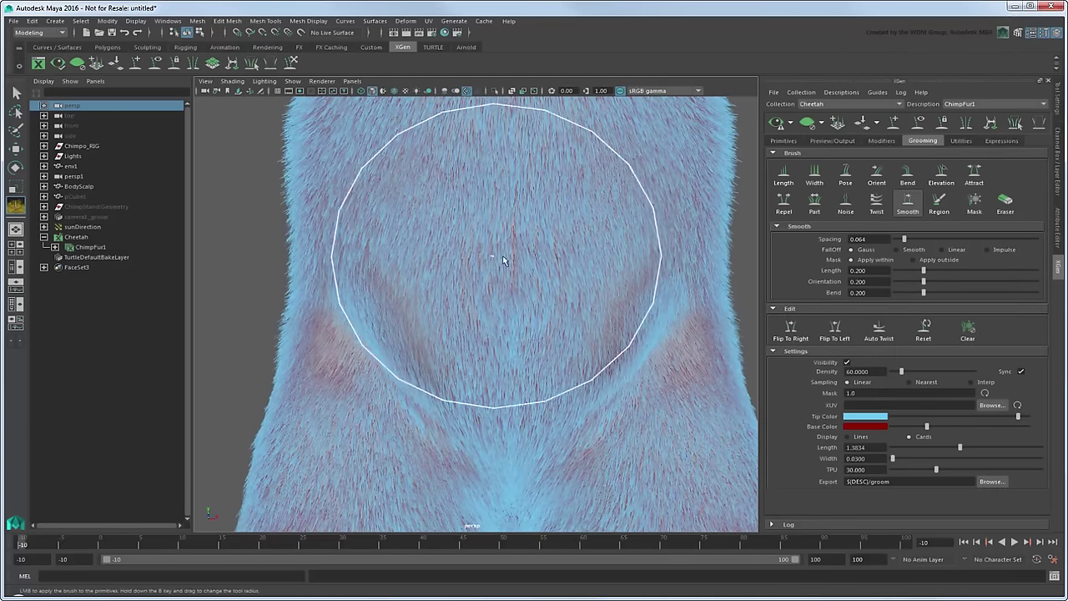
alt+middle_drag(517, 167, 489, 227)
mouse_move(489, 227)
mouse_down()
mouse_move(484, 209)
mouse_move(485, 245)
mouse_move(484, 206)
mouse_move(492, 242)
mouse_up()
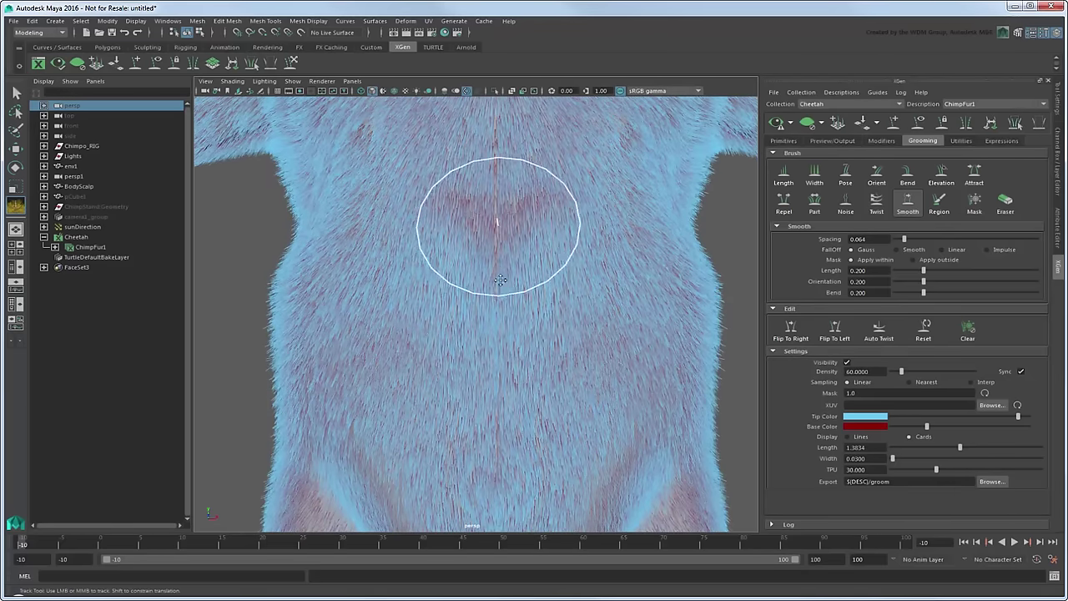
alt+middle_drag(477, 210, 478, 268)
Roughen the chest fur with Noise and pose the back and belly fur
click(845, 201)
mouse_move(499, 244)
mouse_down()
mouse_move(489, 179)
mouse_move(501, 299)
mouse_move(460, 347)
mouse_up()
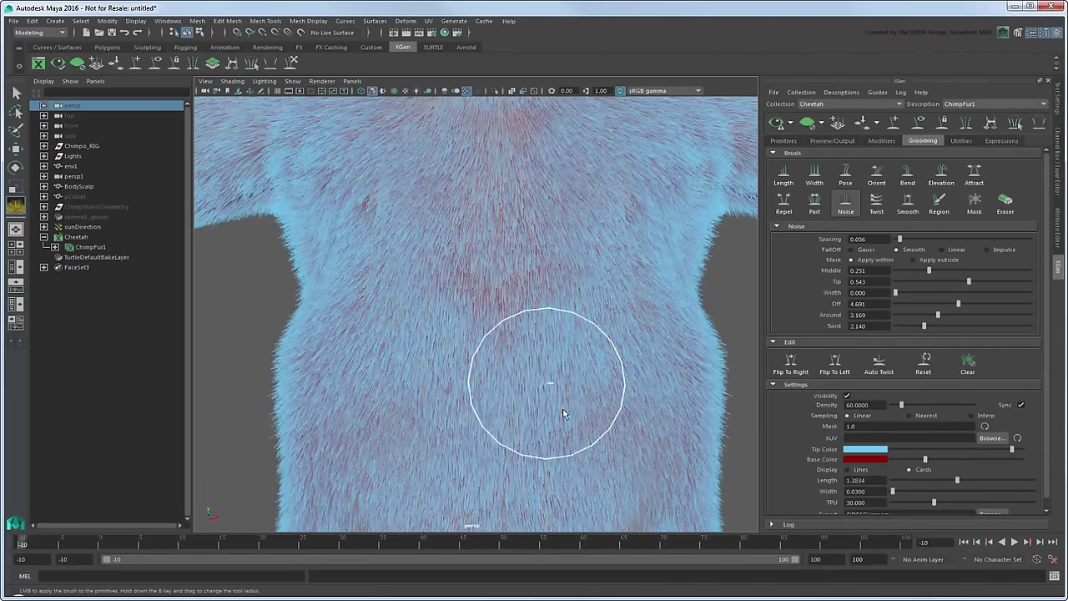
alt+middle_drag(482, 242, 484, 317)
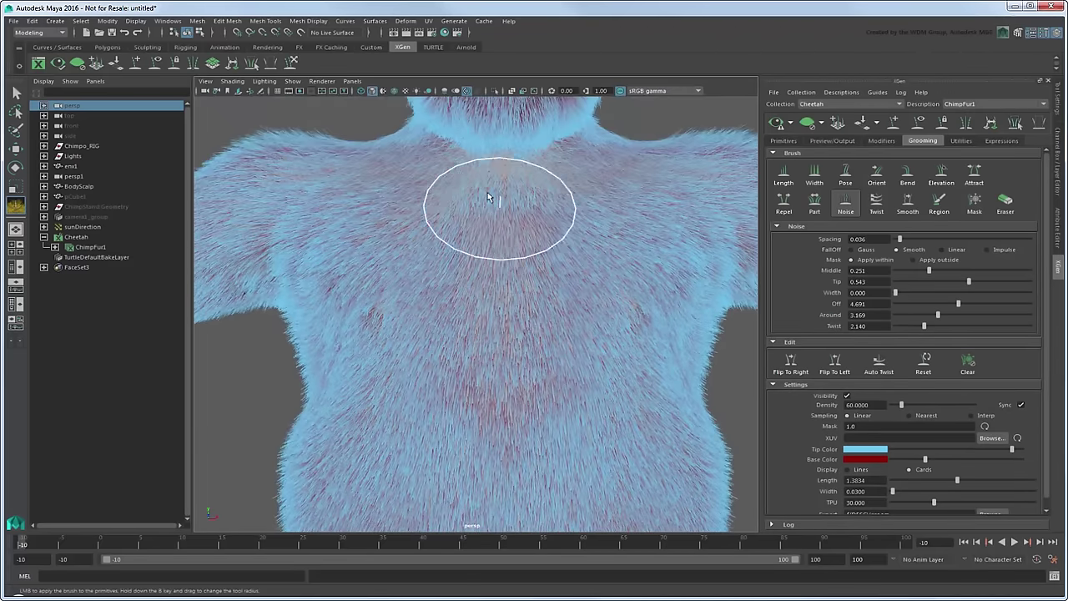
alt+drag(518, 395, 405, 244)
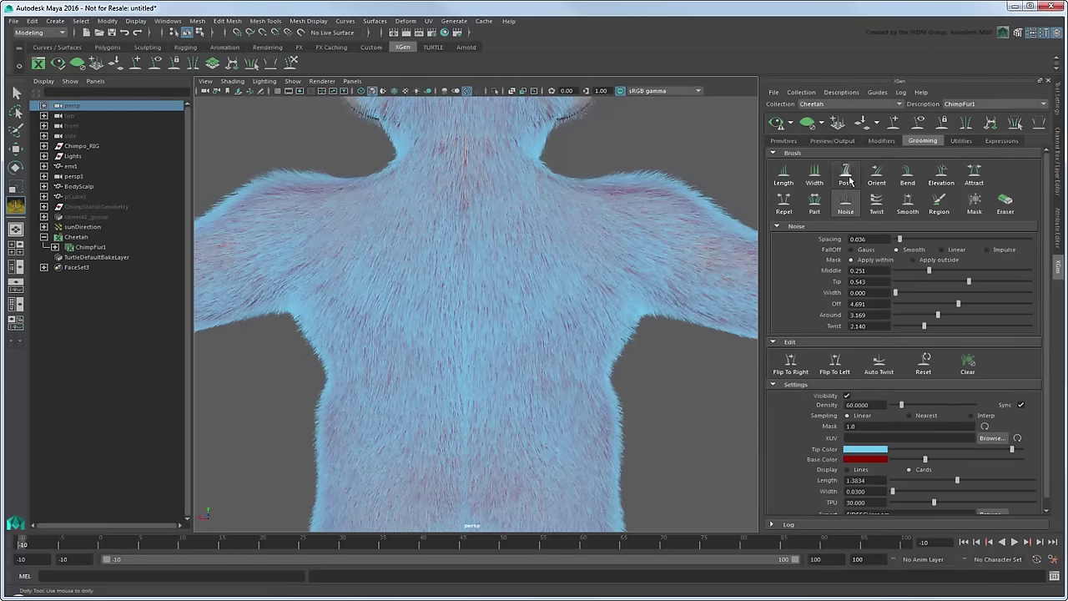
click(845, 174)
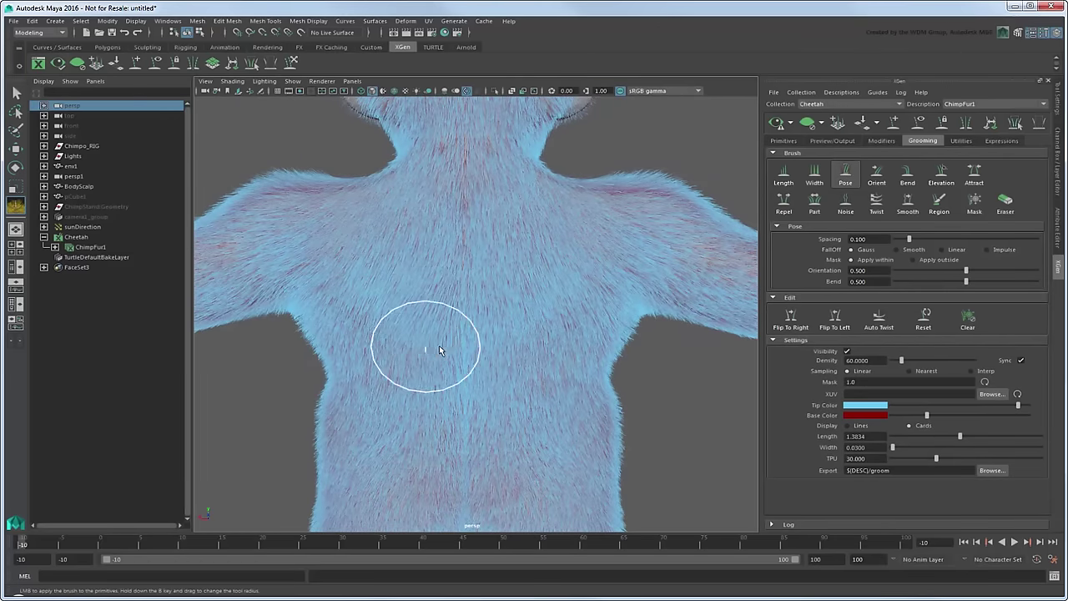
mouse_move(344, 346)
alt+mouse_down()
mouse_move(544, 217)
mouse_move(524, 310)
alt+mouse_up()
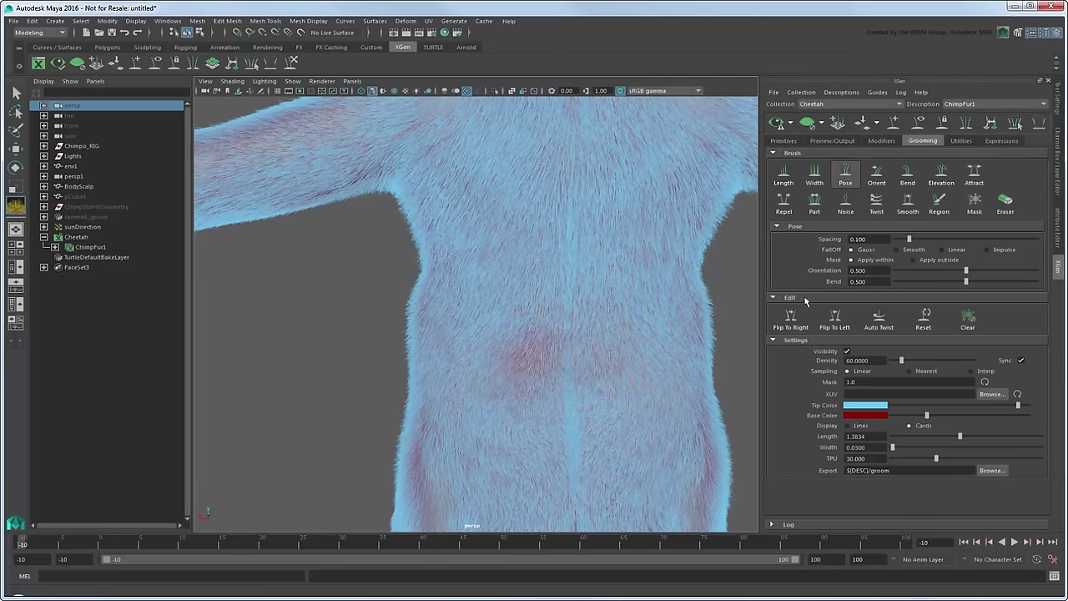
mouse_move(644, 309)
alt+mouse_down()
mouse_move(584, 239)
mouse_move(554, 231)
mouse_move(726, 276)
mouse_move(603, 313)
mouse_move(643, 310)
mouse_move(601, 413)
mouse_move(575, 284)
alt+mouse_up()
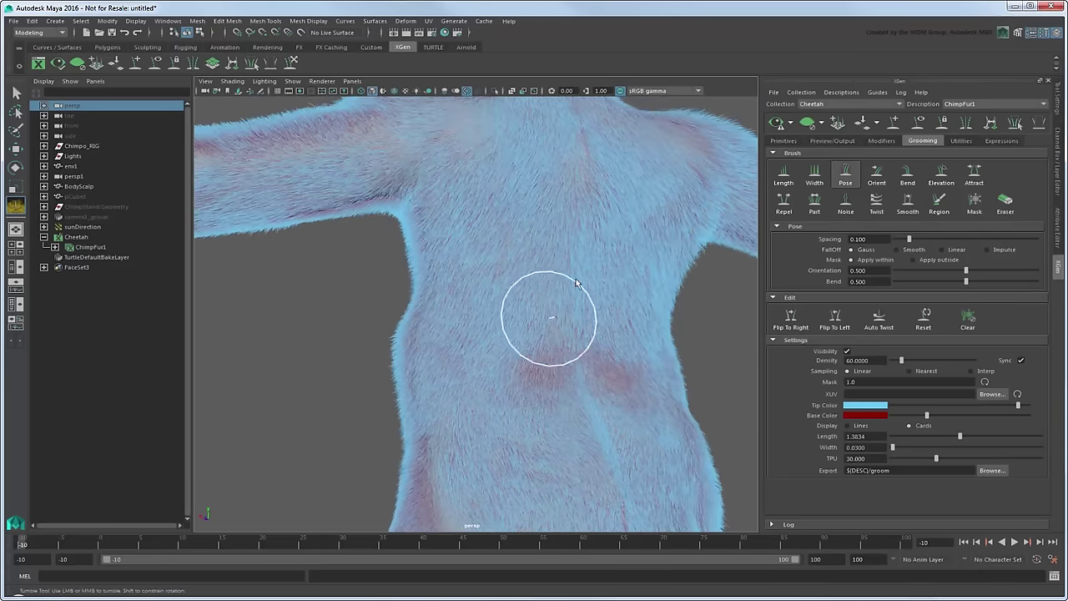
Add noise across the shoulder and outstretched arm fur
click(845, 202)
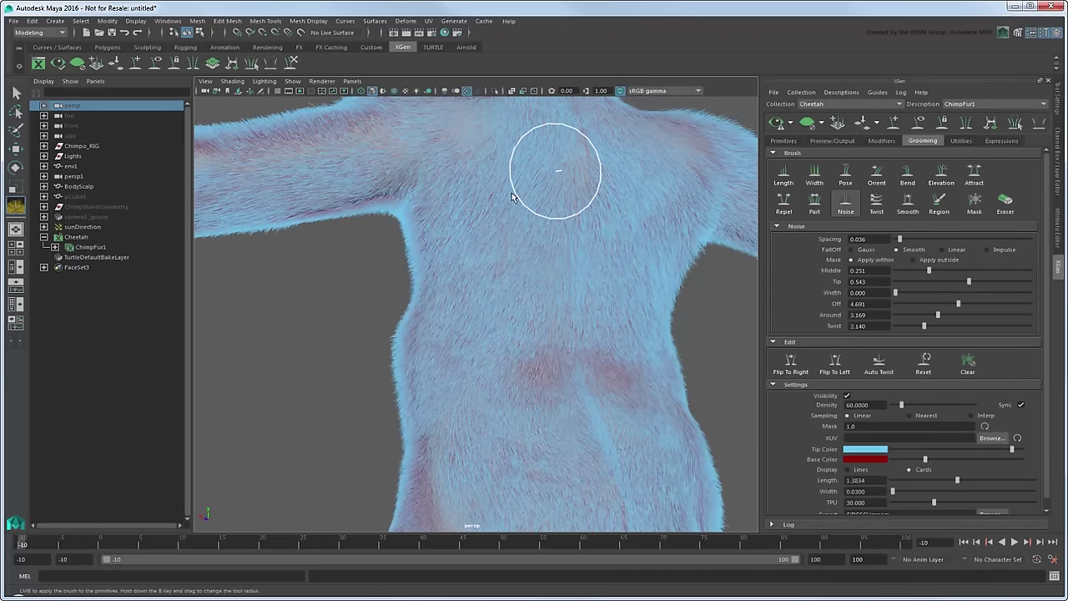
mouse_move(308, 161)
alt+middle_down()
mouse_move(429, 203)
mouse_move(355, 166)
alt+middle_up()
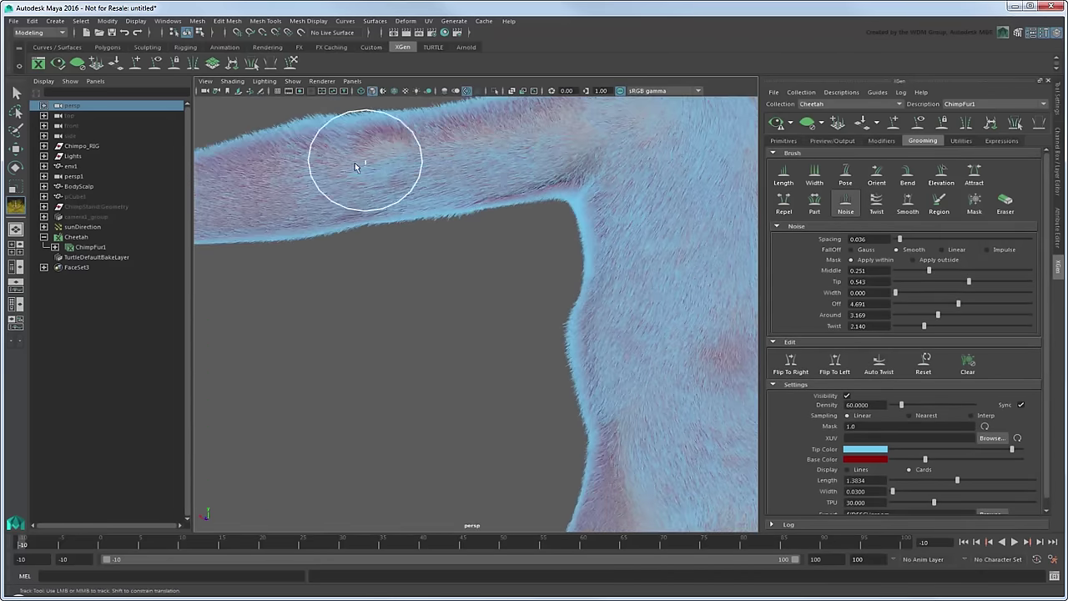
mouse_move(562, 127)
alt+mouse_down()
mouse_move(536, 184)
mouse_move(458, 191)
mouse_move(568, 191)
alt+mouse_up()
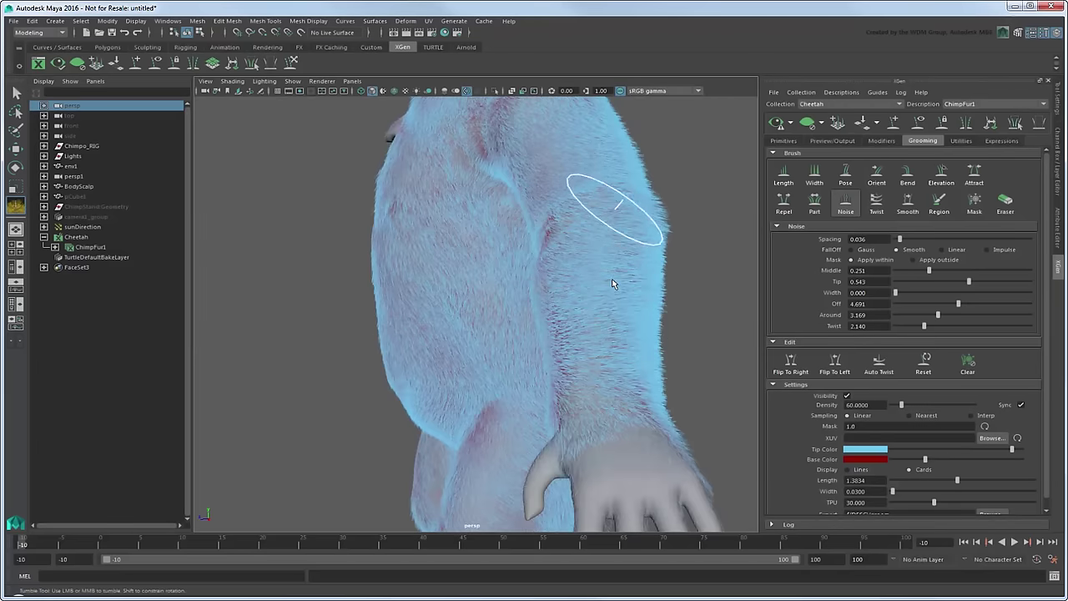
alt+drag(612, 284, 568, 367)
alt+drag(590, 297, 616, 203)
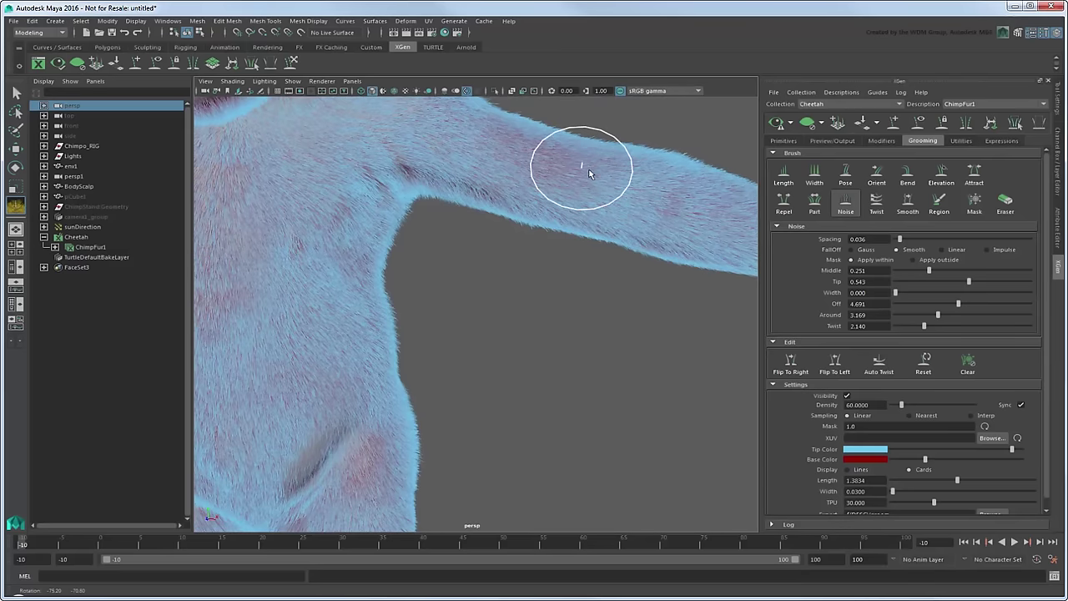
alt+right_drag(571, 221, 405, 203)
mouse_move(405, 202)
alt+mouse_down()
mouse_move(398, 198)
mouse_move(548, 210)
alt+mouse_up()
alt+right_drag(548, 209, 399, 336)
Switch to the Mask brush and paint a mask stripe up the chest centre, neck and forehead
click(974, 201)
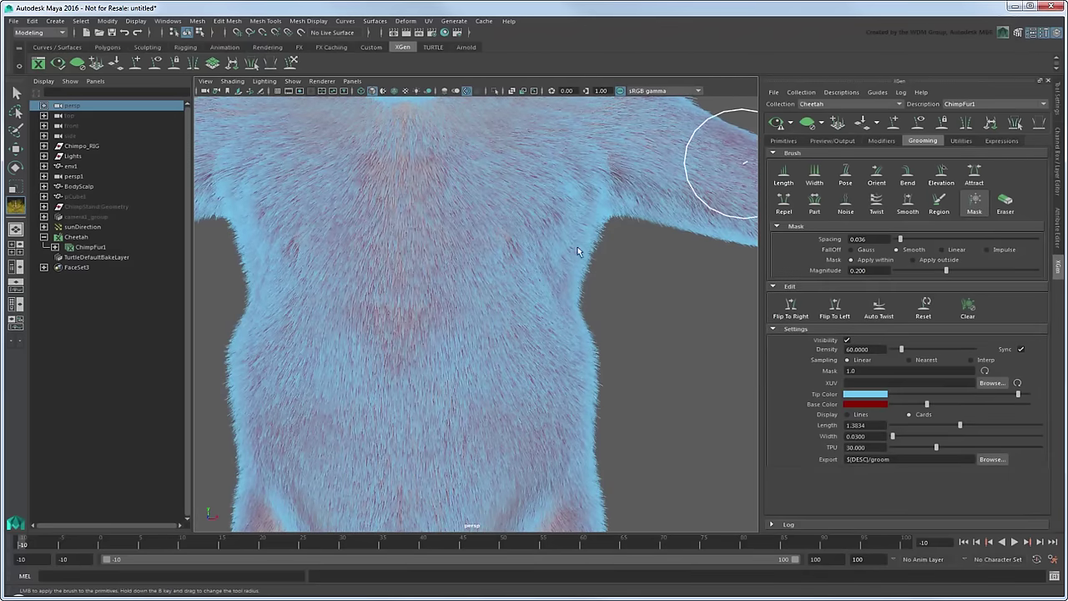
drag(385, 351, 388, 310)
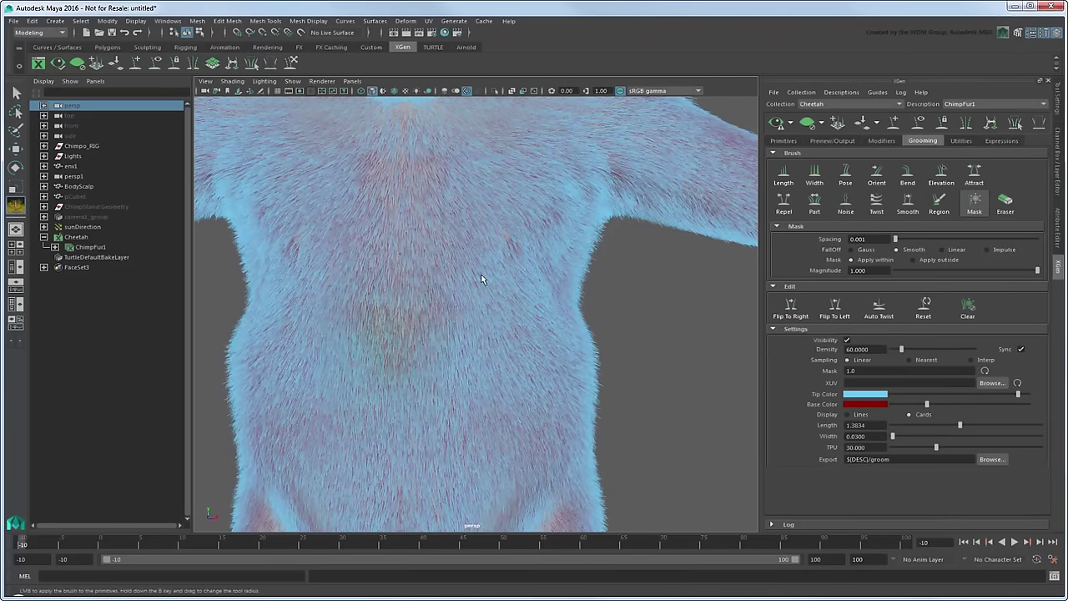
alt+right_drag(481, 279, 400, 346)
mouse_move(405, 512)
mouse_down()
mouse_move(408, 151)
mouse_move(393, 377)
mouse_move(404, 371)
mouse_move(401, 177)
mouse_up()
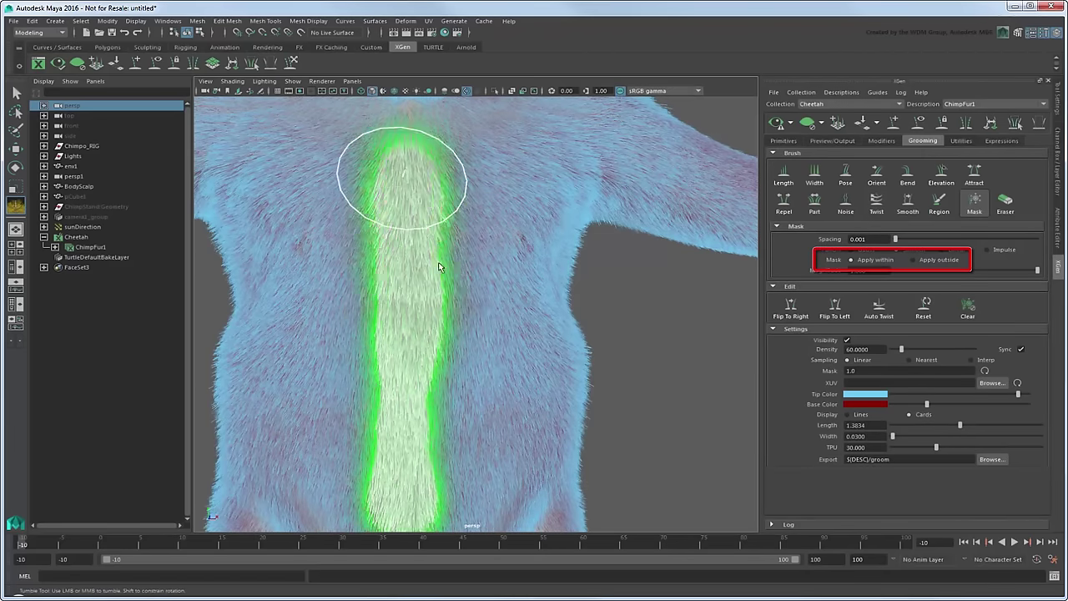
alt+drag(439, 267, 388, 305)
mouse_move(381, 202)
mouse_down()
mouse_move(389, 293)
mouse_move(403, 271)
mouse_move(406, 166)
mouse_move(415, 200)
mouse_move(397, 208)
mouse_up()
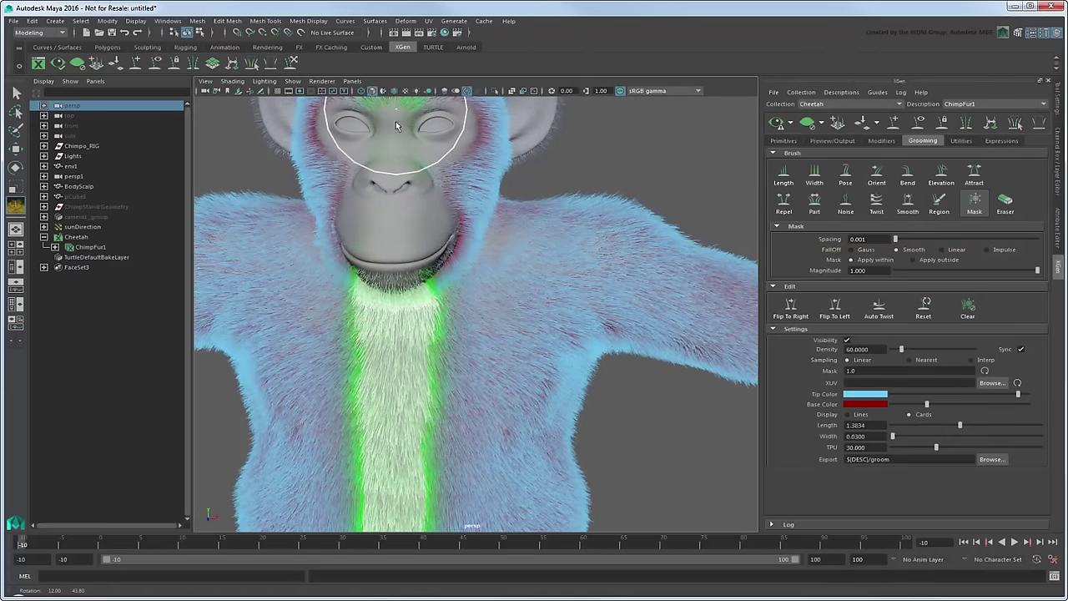
mouse_move(397, 126)
mouse_down()
mouse_move(394, 204)
mouse_move(417, 310)
mouse_up()
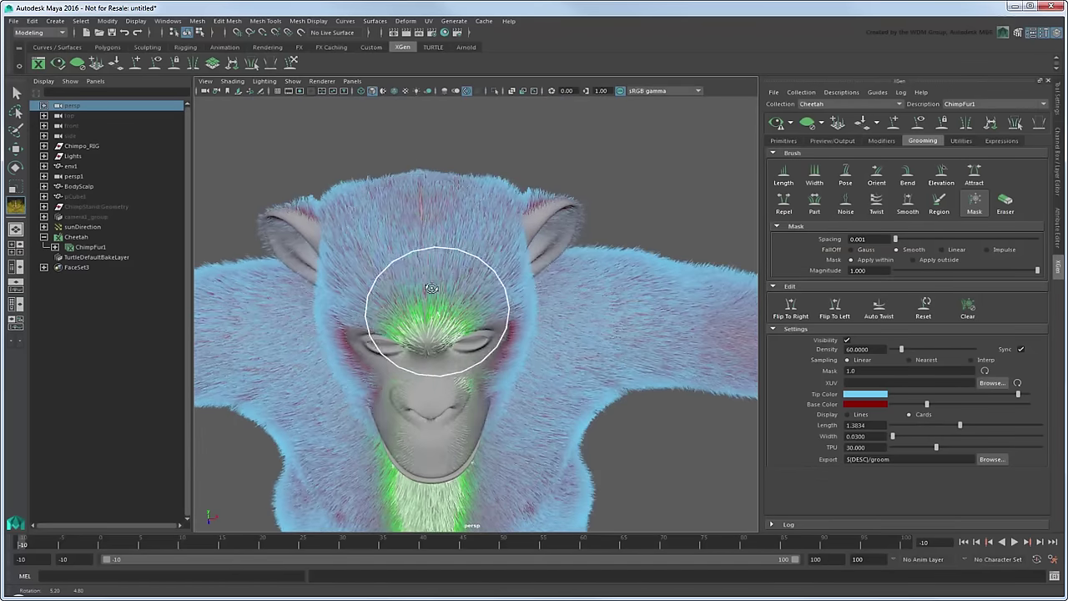
mouse_move(421, 209)
mouse_down()
mouse_move(421, 199)
mouse_move(421, 307)
mouse_move(421, 197)
mouse_move(533, 193)
mouse_move(537, 423)
mouse_move(542, 260)
mouse_move(546, 385)
mouse_up()
Extend the mask stripe from the crown down the back to the lower back
alt+middle_drag(547, 385, 554, 237)
mouse_move(553, 236)
mouse_down()
mouse_move(564, 309)
mouse_move(547, 460)
mouse_move(564, 242)
mouse_up()
alt+middle_drag(565, 241, 503, 215)
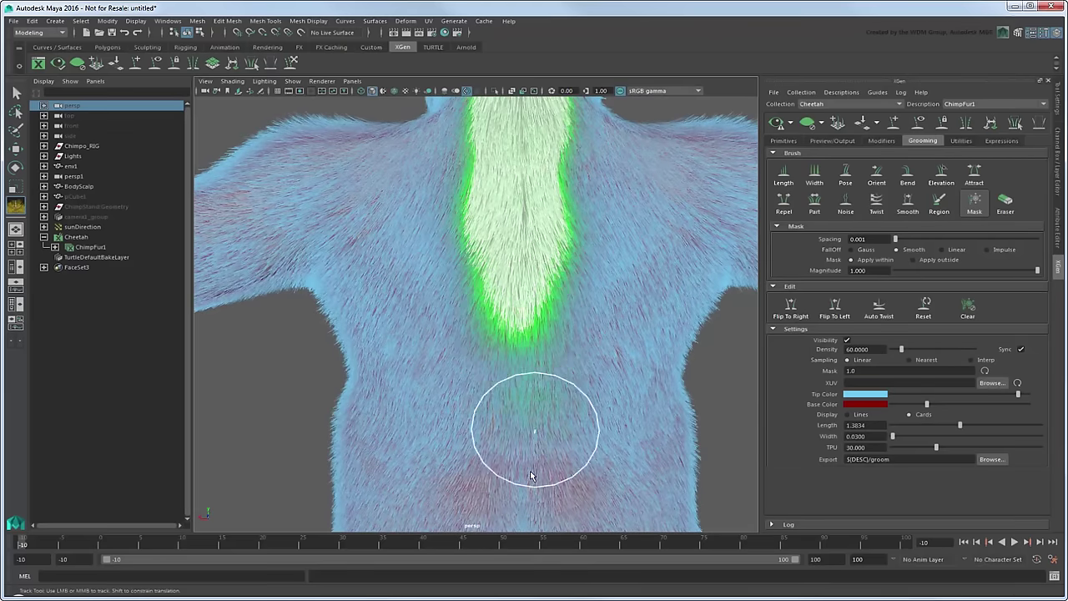
drag(521, 451, 505, 498)
alt+middle_drag(505, 498, 469, 423)
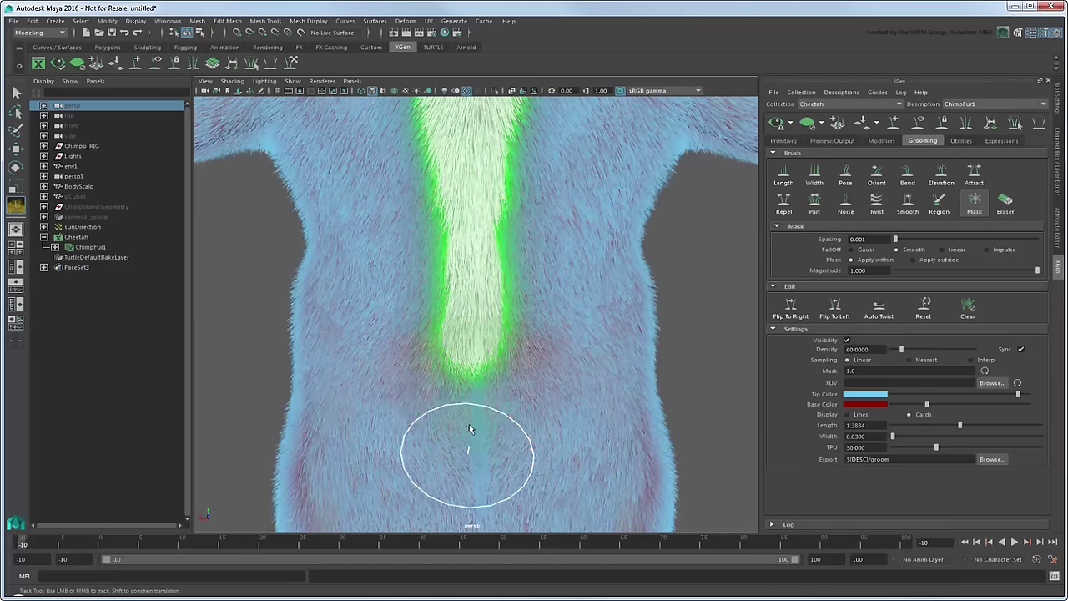
drag(469, 424, 469, 506)
Widen the mask along the spine strip, then select the Noise brush
mouse_move(467, 292)
alt+mouse_down()
mouse_move(441, 295)
mouse_move(518, 369)
alt+mouse_up()
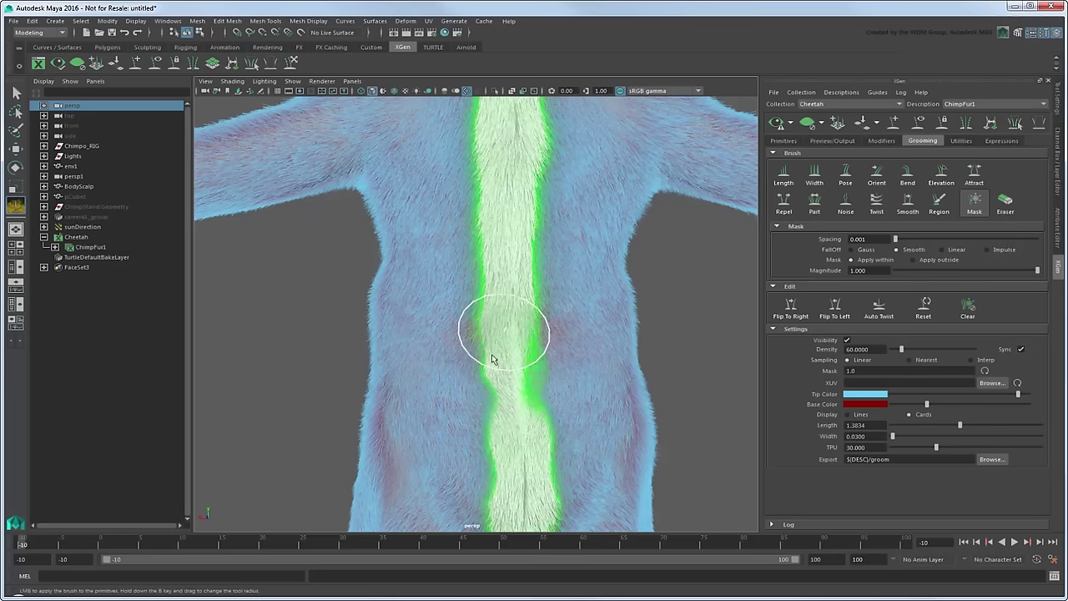
drag(491, 359, 523, 412)
alt+middle_drag(511, 171, 489, 267)
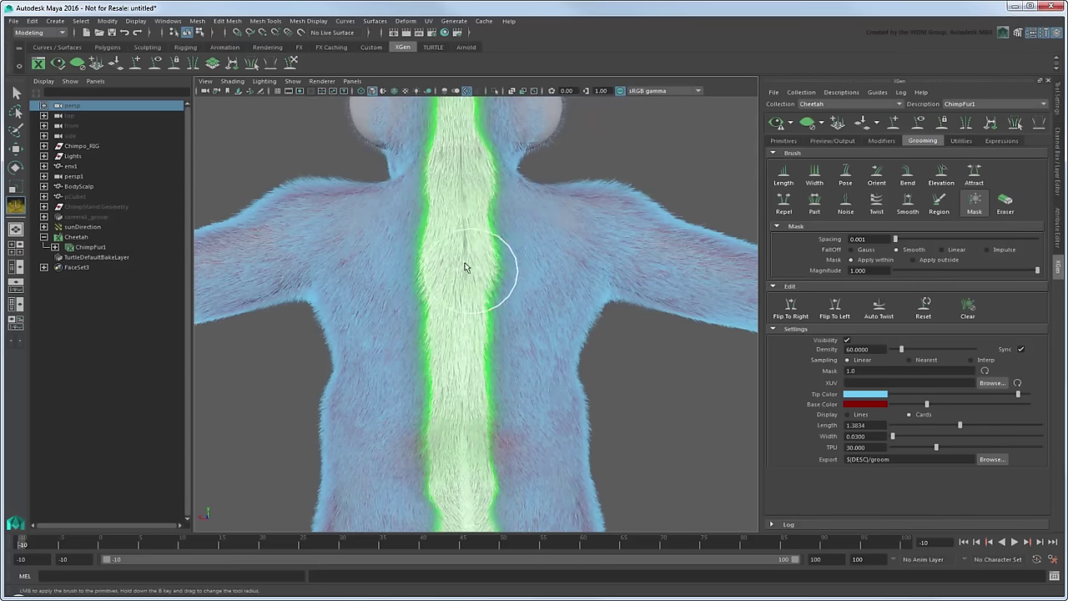
mouse_move(489, 267)
mouse_down()
mouse_move(503, 389)
mouse_move(478, 523)
mouse_up()
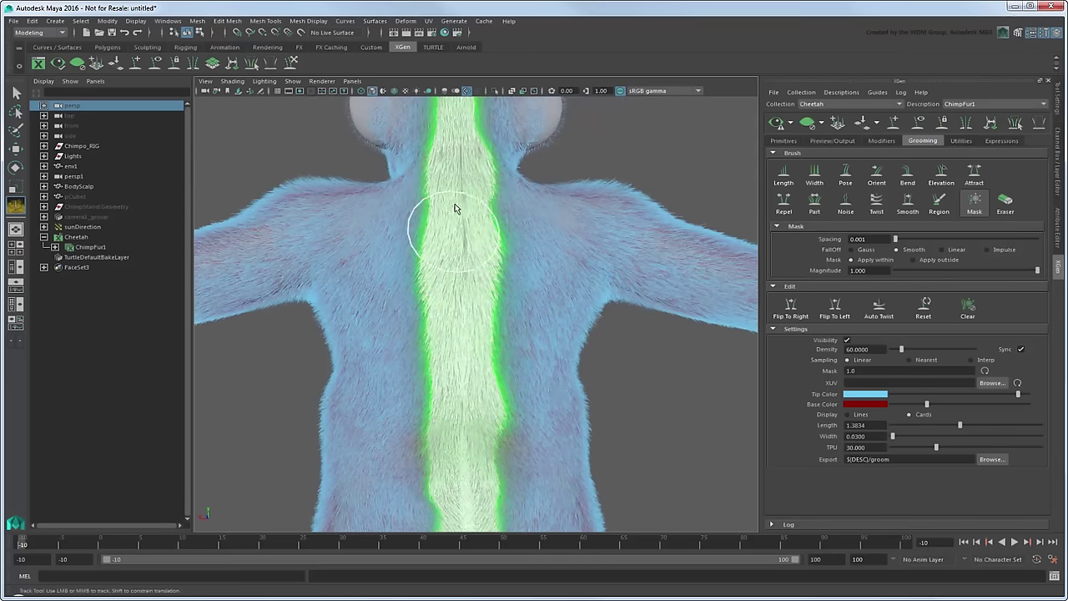
click(846, 202)
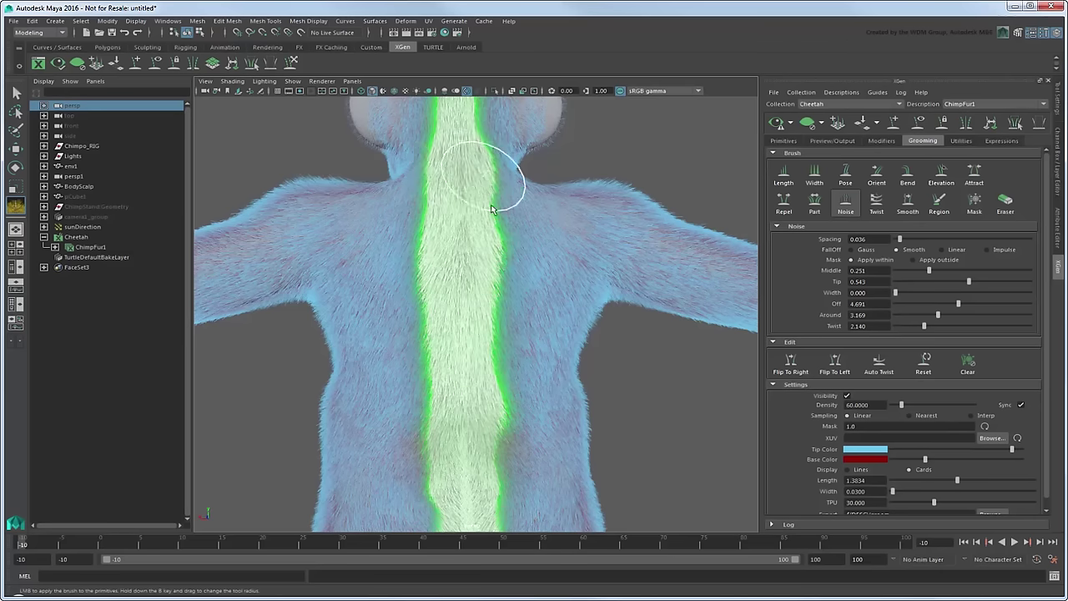
Pose the fur strands on the back-of-head strip and mirror the groom with Flip To Right
scroll(492, 209, down, 2)
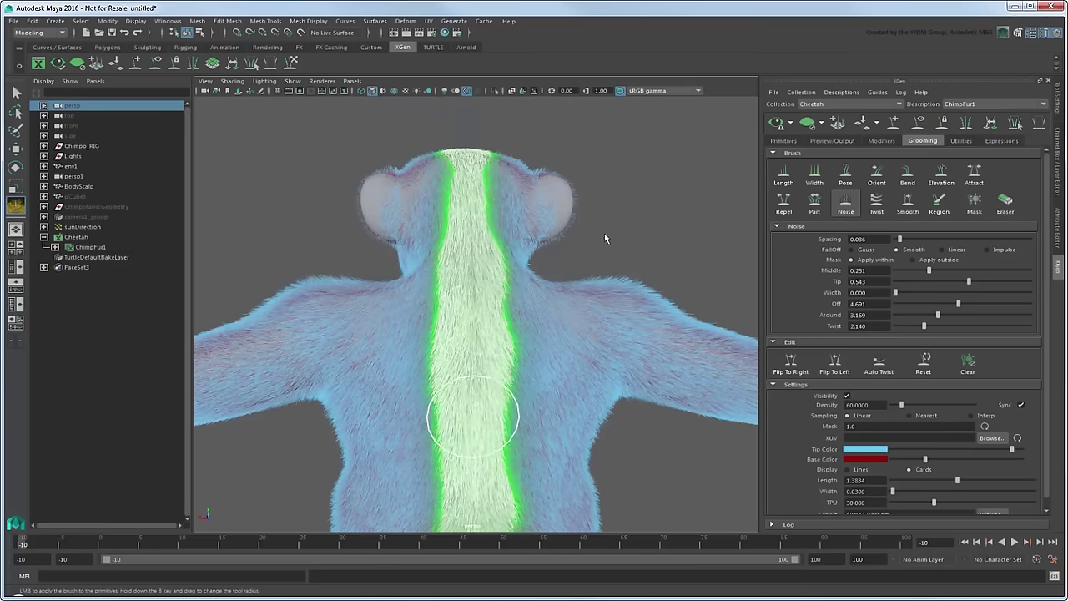
alt+drag(493, 293, 455, 220)
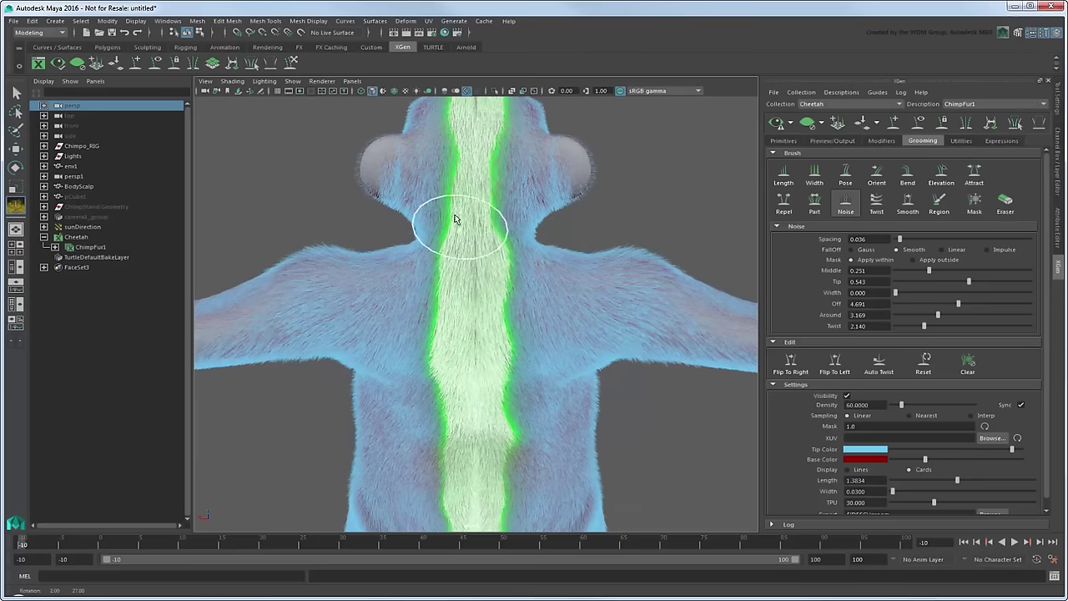
alt+drag(479, 122, 467, 267)
alt+right_drag(467, 267, 620, 410)
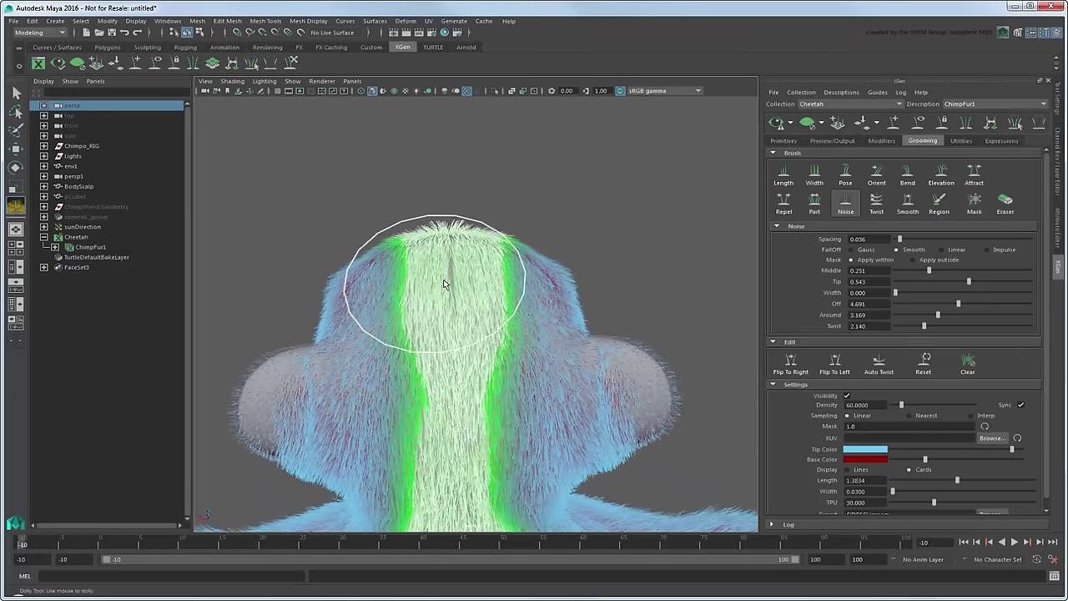
click(846, 172)
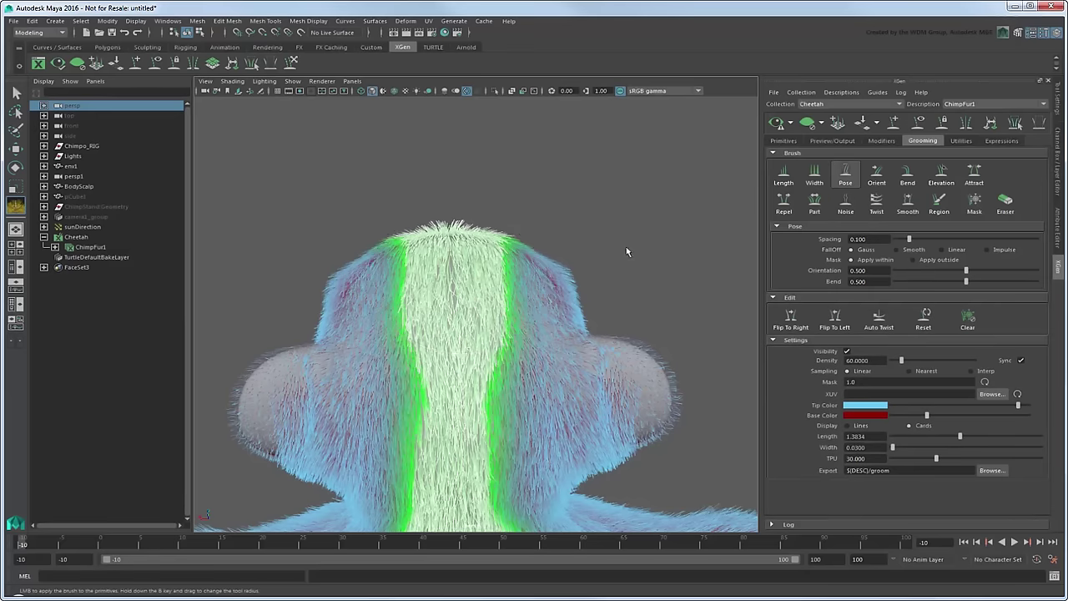
mouse_move(458, 288)
mouse_down()
mouse_move(473, 290)
mouse_move(417, 274)
mouse_move(507, 295)
mouse_move(507, 381)
mouse_move(493, 423)
mouse_move(501, 355)
mouse_up()
click(783, 317)
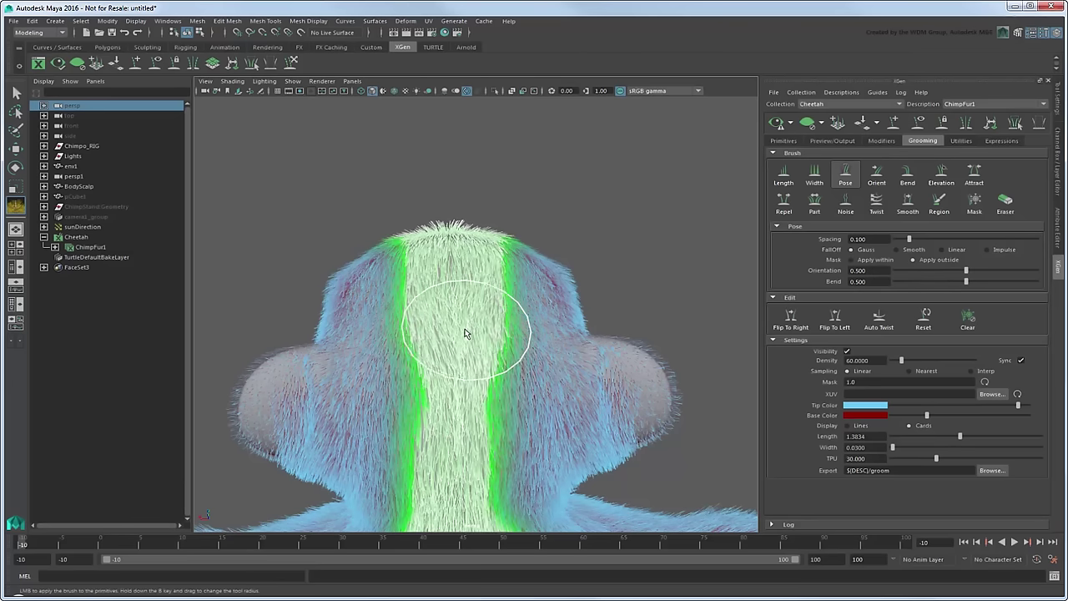
Roughen the head's central masked strip with the Noise brush, then reselect the Pose brush
click(846, 202)
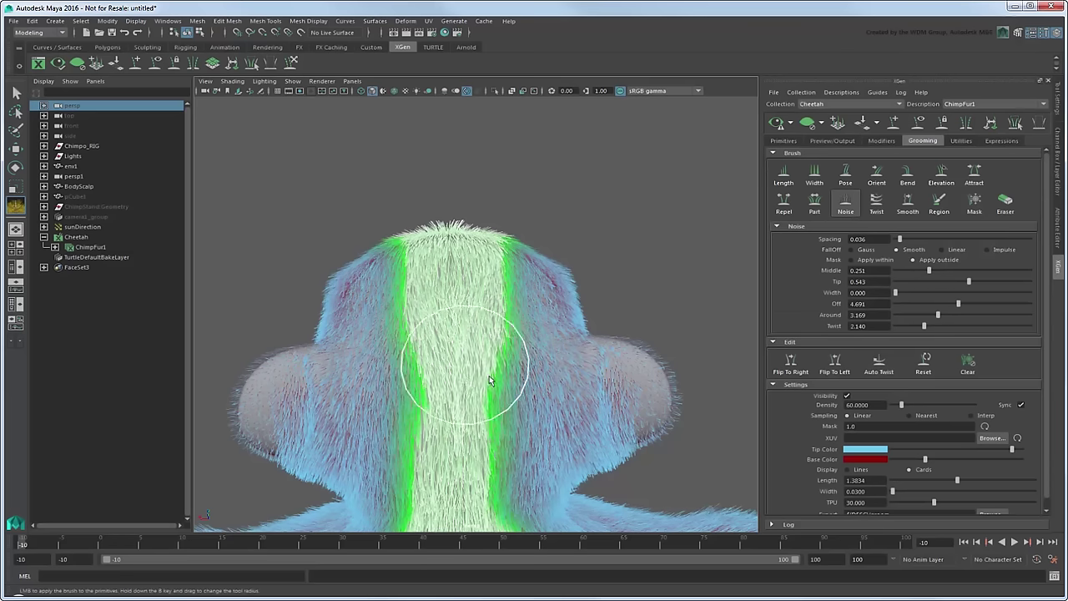
mouse_move(479, 419)
mouse_down()
mouse_move(429, 242)
mouse_move(443, 408)
mouse_move(456, 354)
mouse_move(615, 358)
mouse_move(489, 310)
mouse_up()
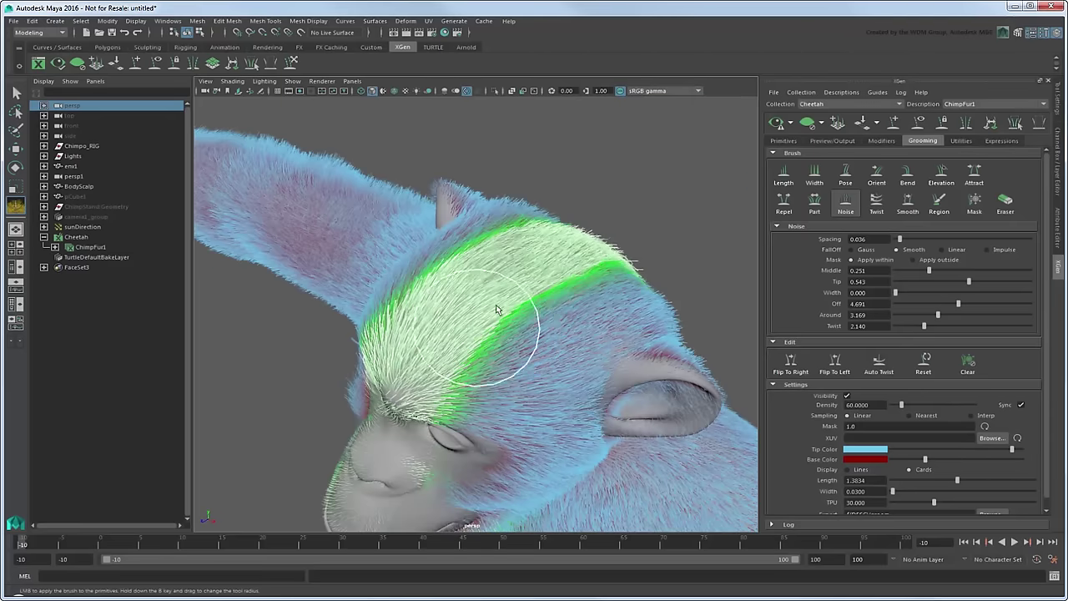
mouse_move(439, 344)
alt+mouse_down()
mouse_move(475, 313)
mouse_move(496, 358)
mouse_move(492, 312)
alt+mouse_up()
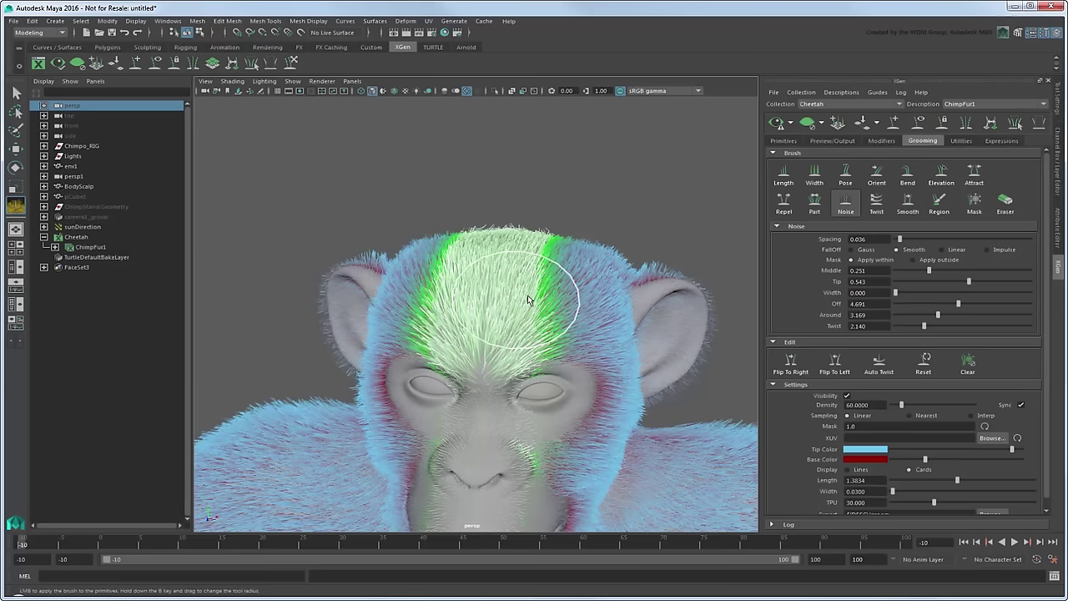
click(845, 177)
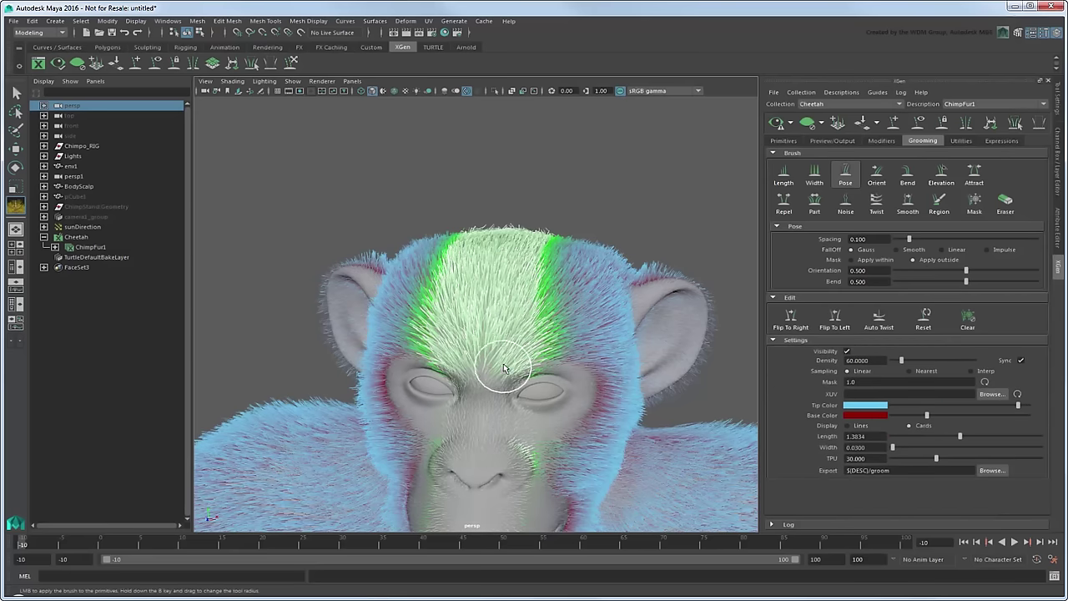
scroll(504, 367, up, 5)
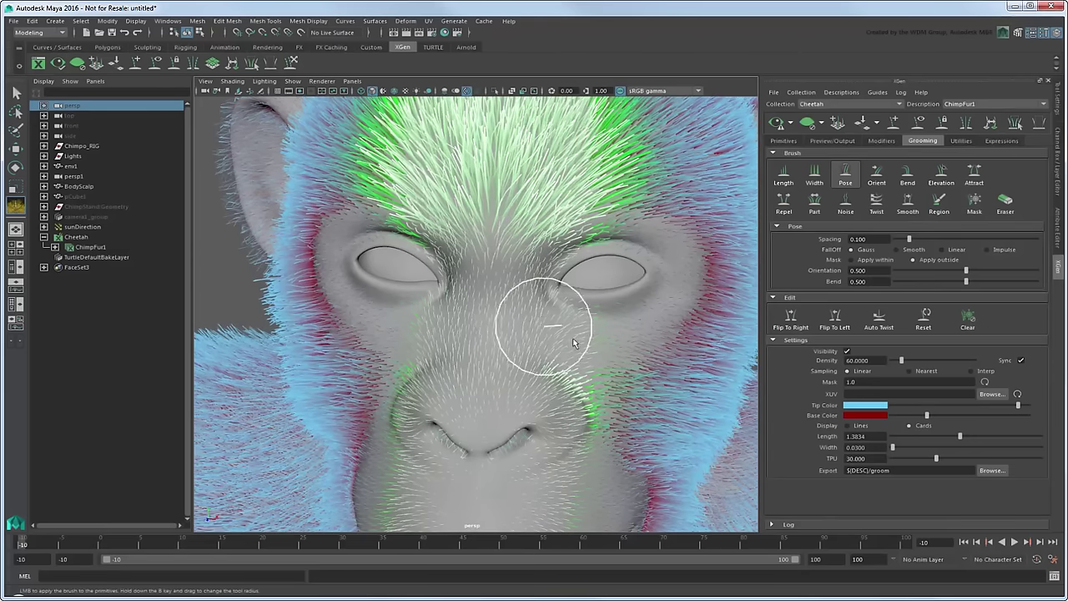
alt+drag(573, 342, 515, 336)
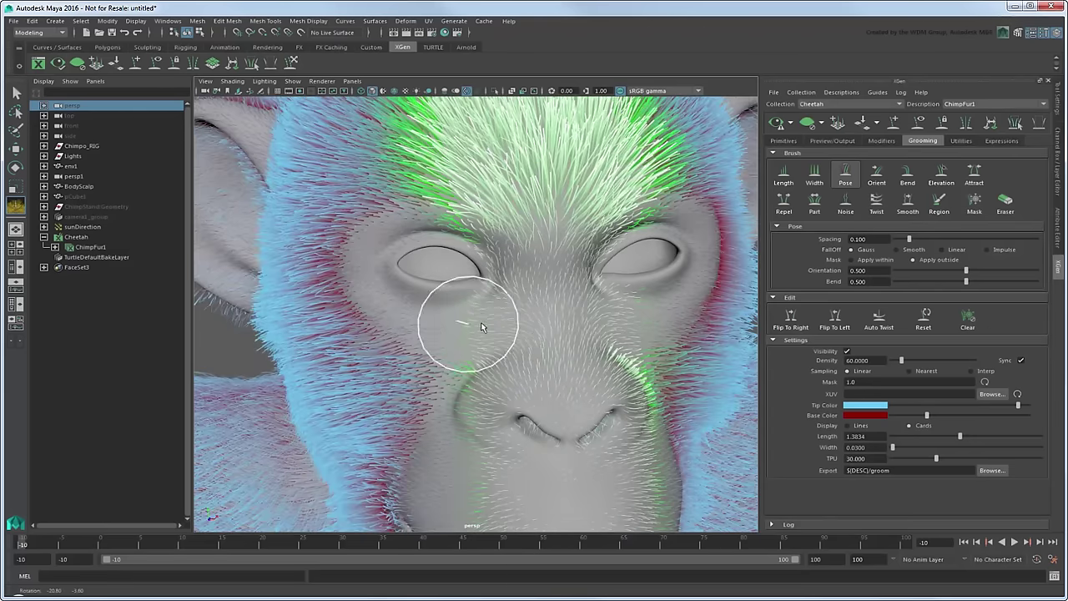
Clear the painted fur mask and mirror the groom to the right side with Flip To Right
click(968, 317)
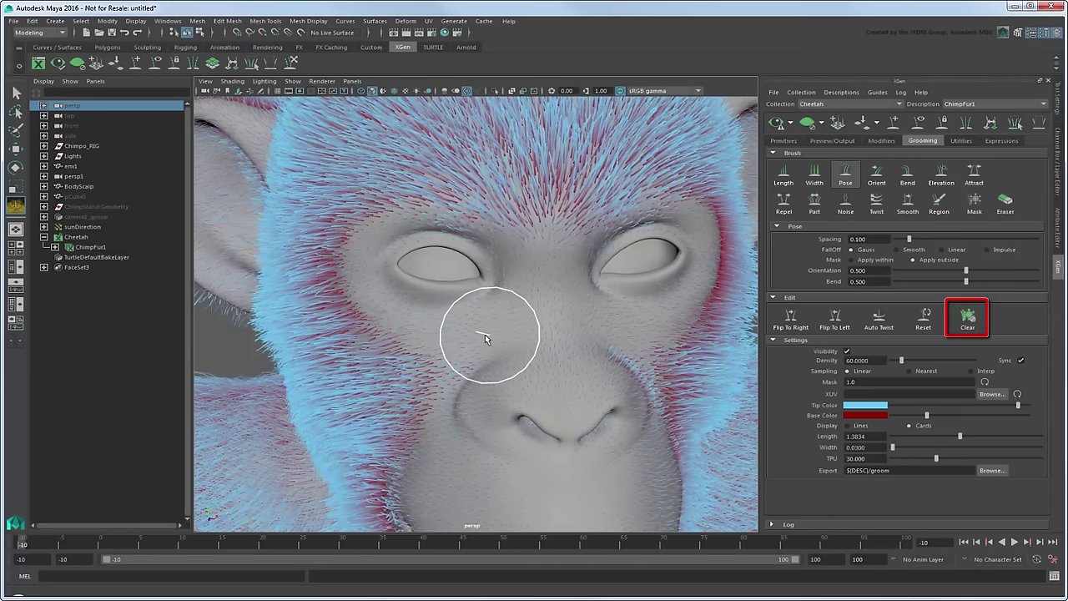
mouse_move(413, 324)
alt+mouse_down()
mouse_move(603, 310)
mouse_move(575, 334)
mouse_move(480, 360)
alt+mouse_up()
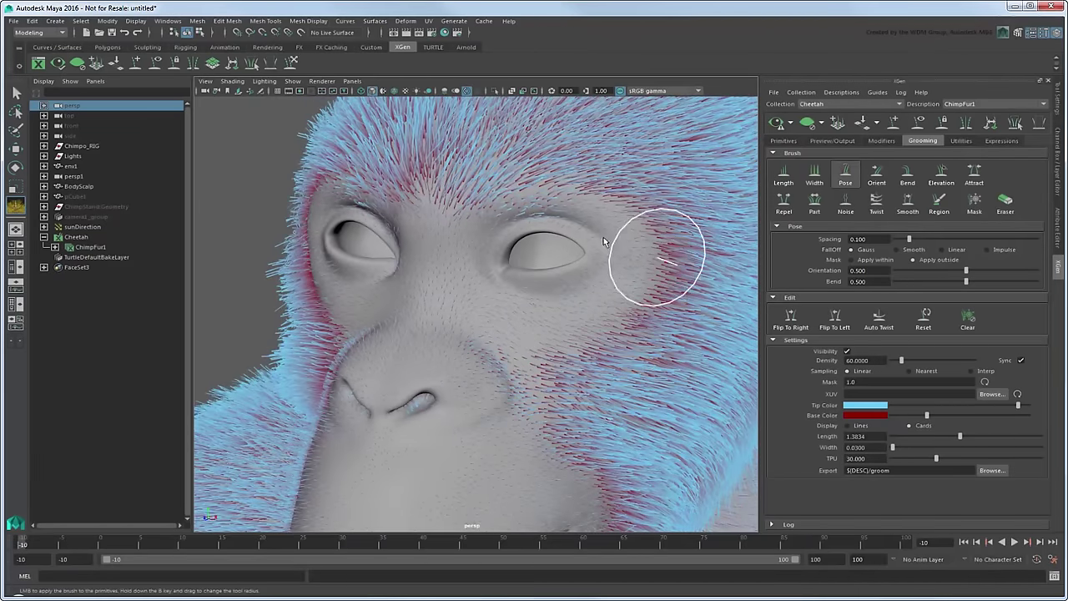
click(791, 319)
mouse_move(643, 226)
alt+mouse_down()
mouse_move(476, 298)
mouse_move(507, 329)
alt+mouse_up()
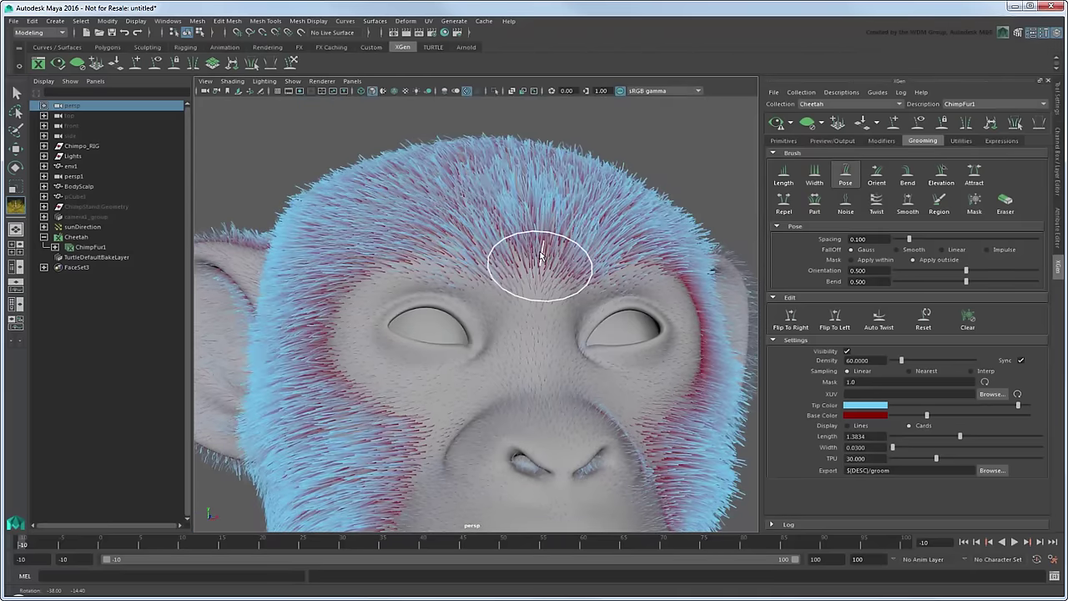
mouse_move(541, 254)
alt+mouse_down()
mouse_move(420, 211)
mouse_move(548, 242)
alt+mouse_up()
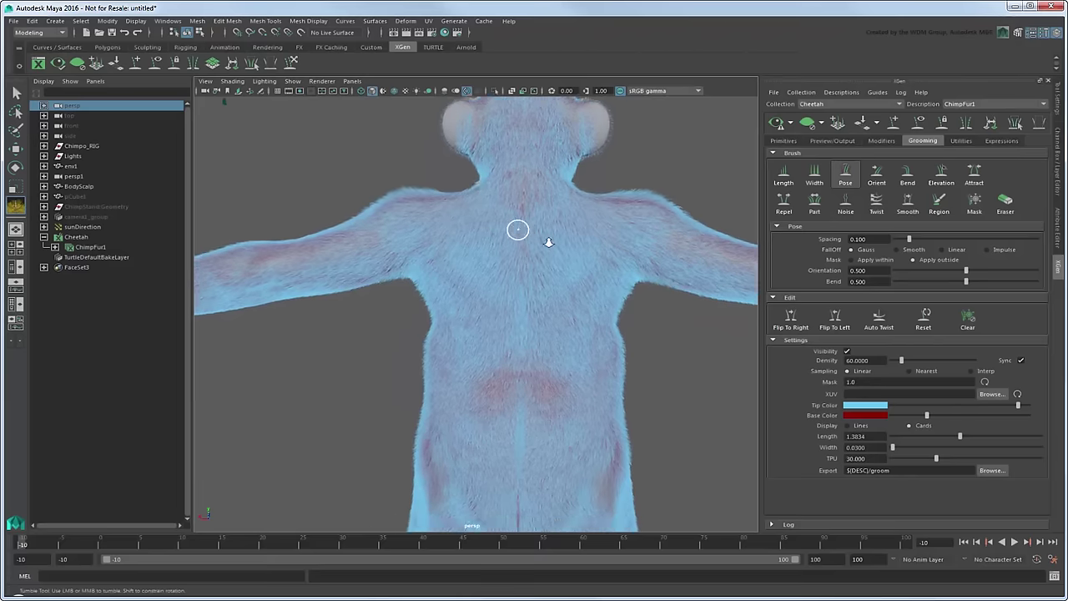
alt+right_drag(548, 242, 764, 255)
Brush the fur over the back, upper chest, belly and legs with Pose and Elevation passes
drag(458, 313, 543, 388)
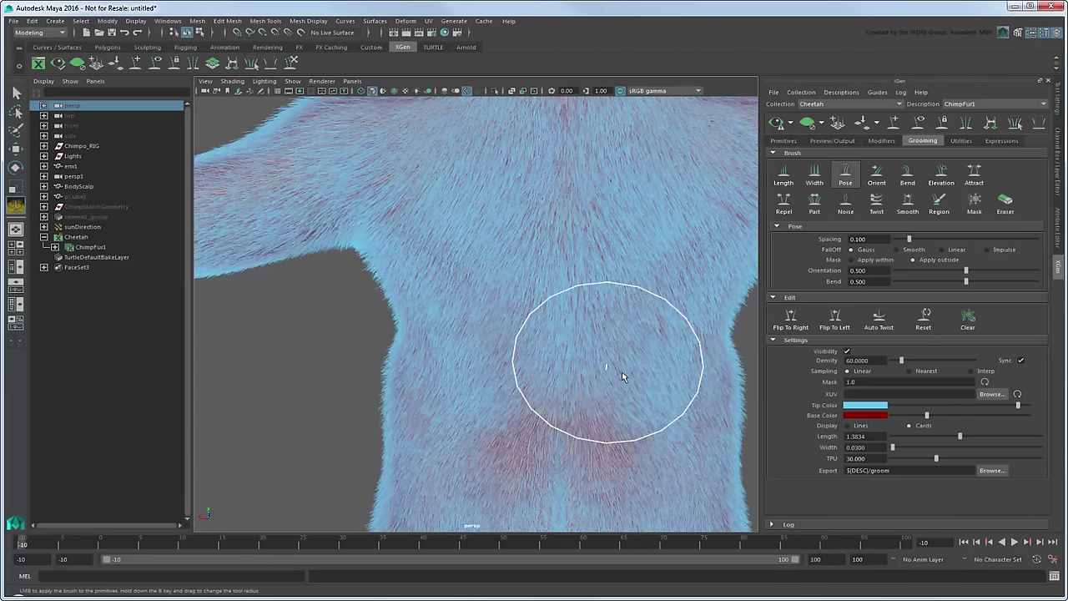
alt+middle_drag(651, 349, 578, 248)
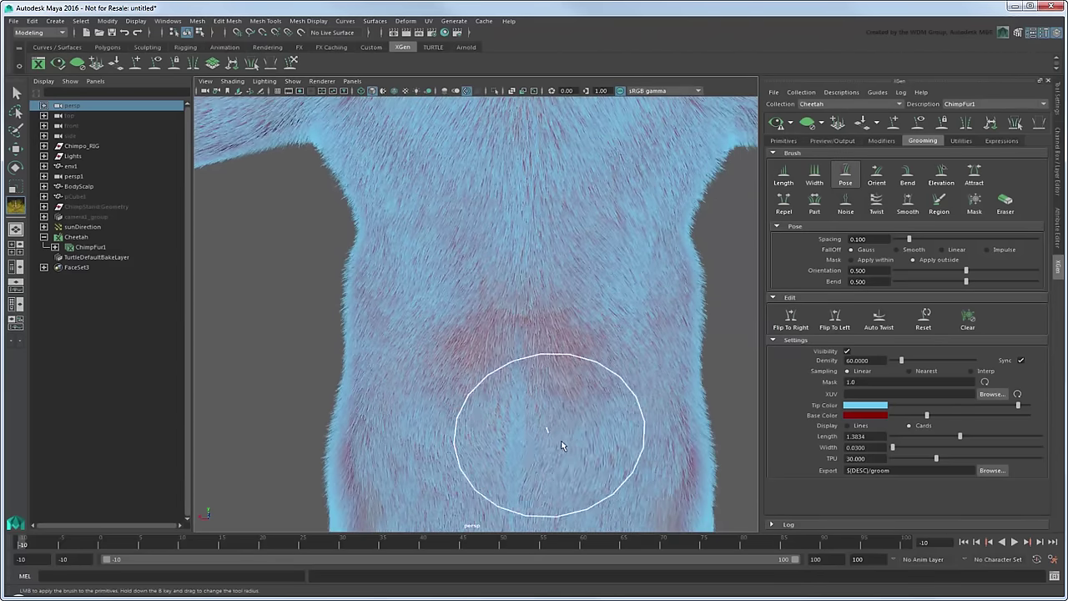
mouse_move(560, 441)
alt+middle_down()
mouse_move(489, 345)
mouse_move(529, 389)
alt+middle_up()
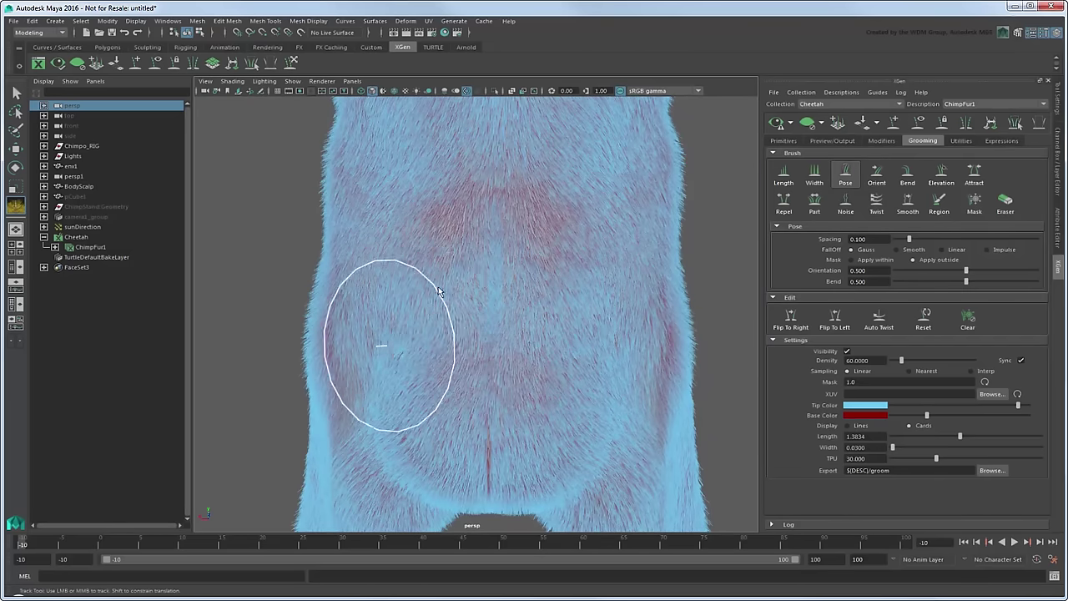
alt+drag(545, 234, 527, 272)
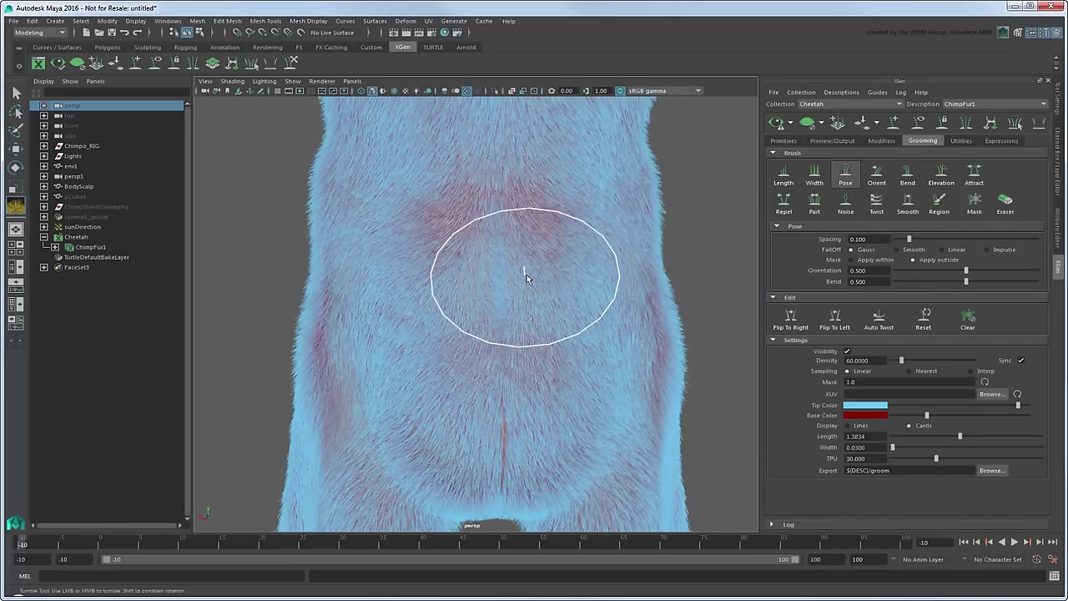
alt+drag(381, 370, 353, 401)
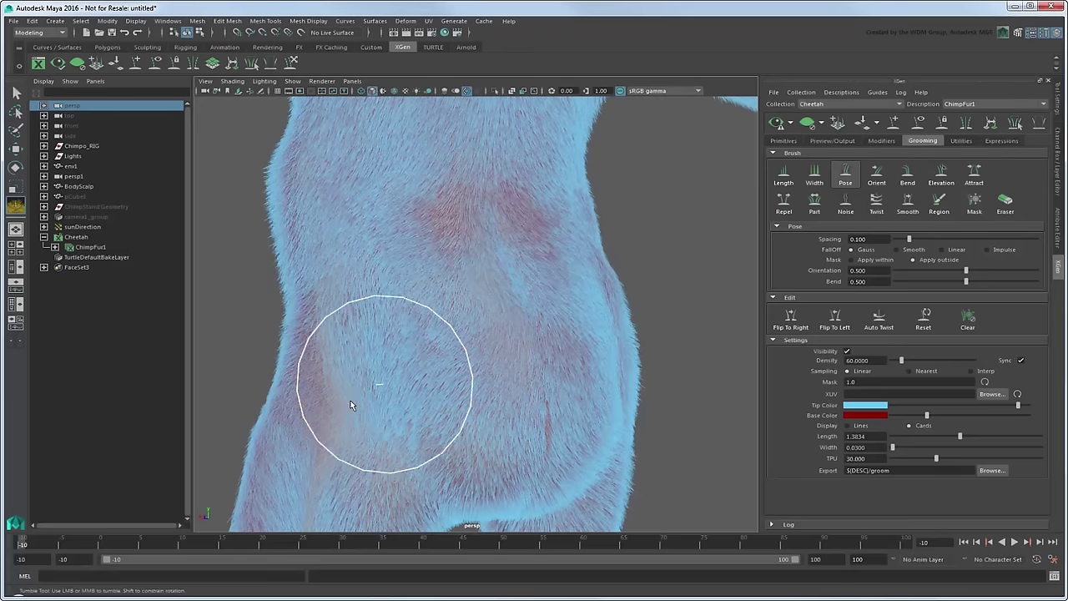
alt+drag(393, 328, 473, 291)
alt+drag(509, 334, 462, 304)
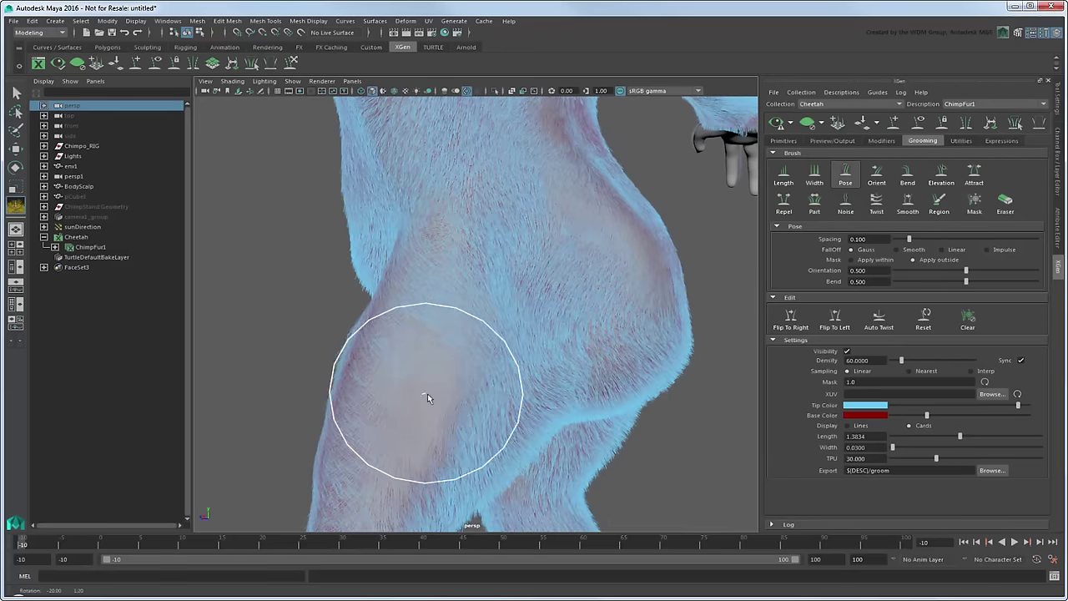
mouse_move(427, 393)
alt+mouse_down()
mouse_move(496, 395)
mouse_move(488, 407)
alt+mouse_up()
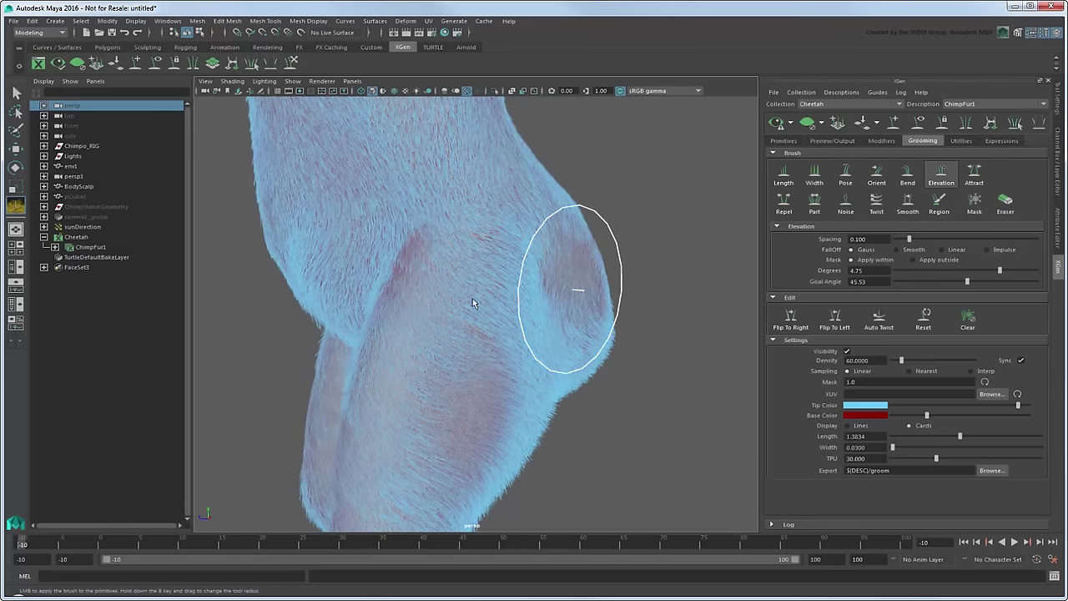
mouse_move(406, 356)
alt+mouse_down()
mouse_move(553, 281)
mouse_move(515, 244)
alt+mouse_up()
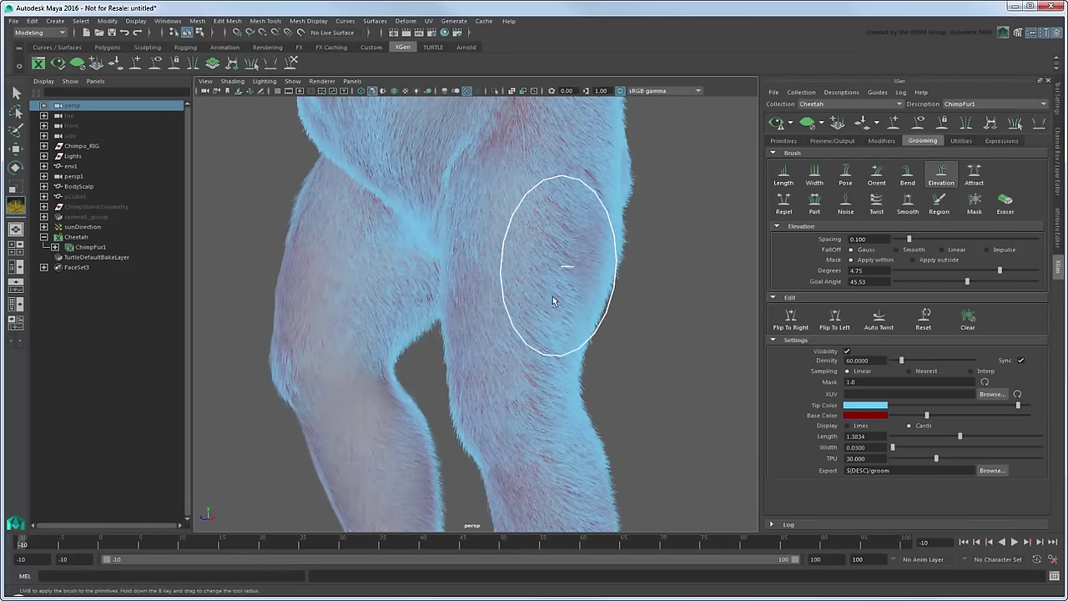
mouse_move(552, 301)
alt+mouse_down()
mouse_move(595, 275)
mouse_move(482, 325)
alt+mouse_up()
Roughen the crotch, inner thigh and lower belly fur with the Noise brush
click(846, 202)
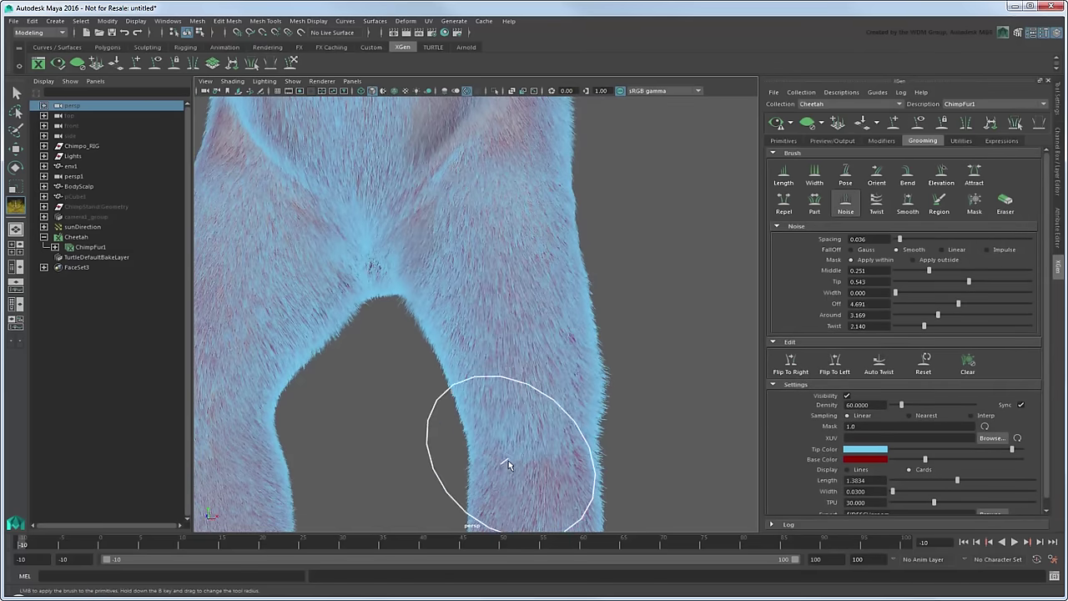
mouse_move(489, 278)
alt+mouse_down()
mouse_move(555, 313)
mouse_move(477, 358)
alt+mouse_up()
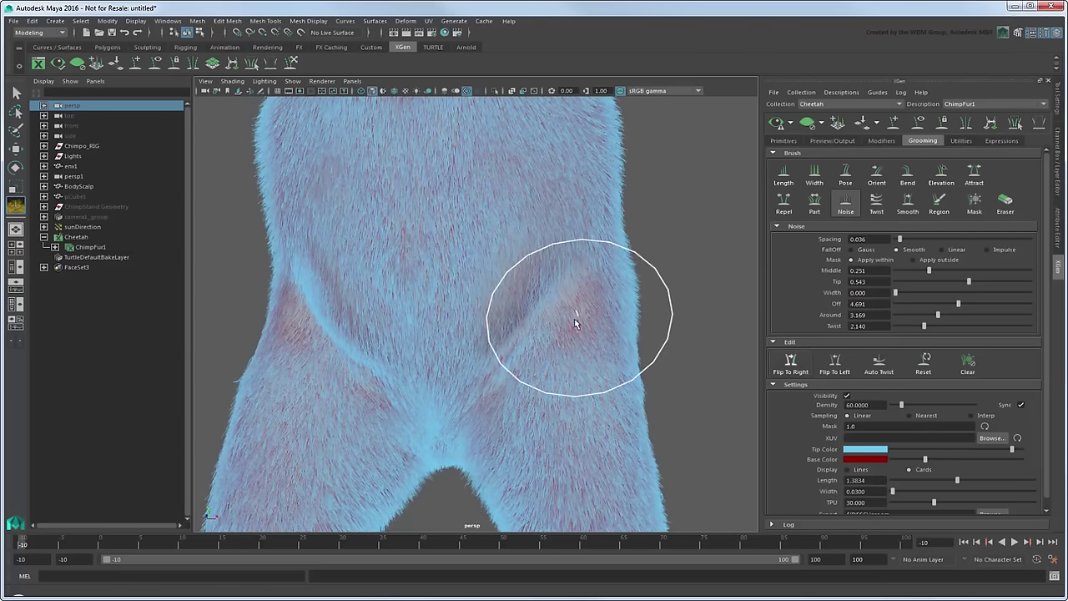
scroll(405, 251, down, 2)
scroll(429, 281, down, 5)
alt+drag(429, 281, 501, 258)
Shorten the fur on the paw's fingers with the Length brush at a negative increment
scroll(500, 250, up, 3)
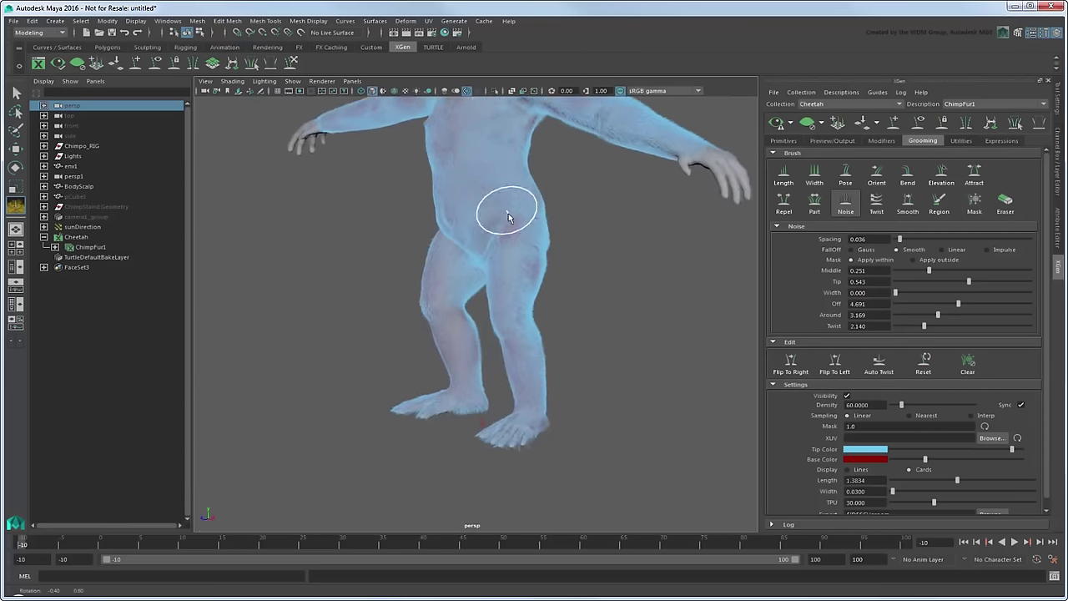
alt+drag(508, 207, 439, 159)
scroll(534, 292, up, 3)
alt+drag(556, 329, 652, 274)
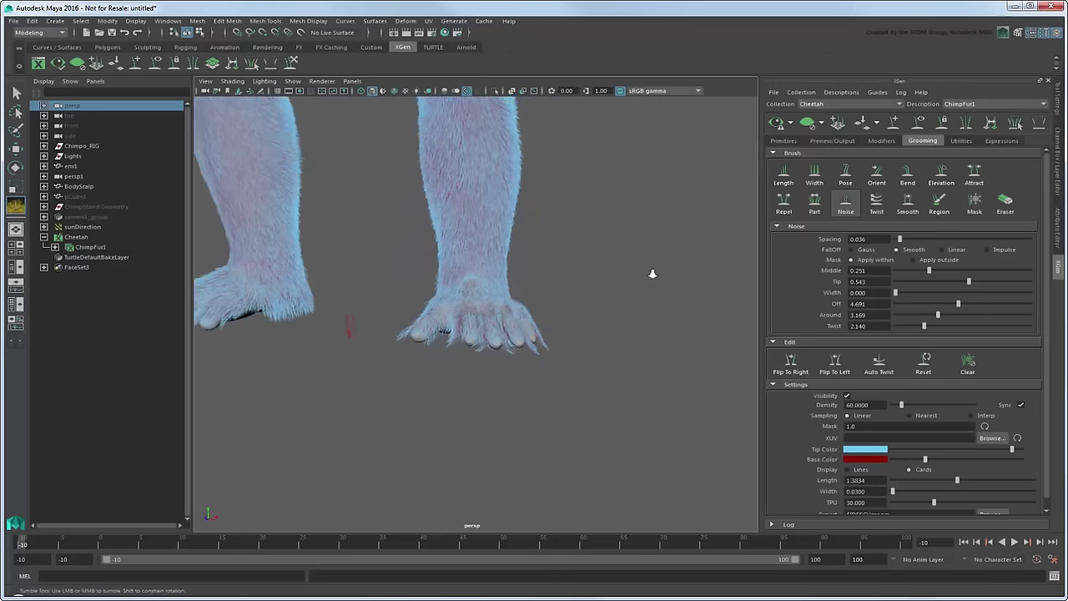
scroll(652, 273, up, 5)
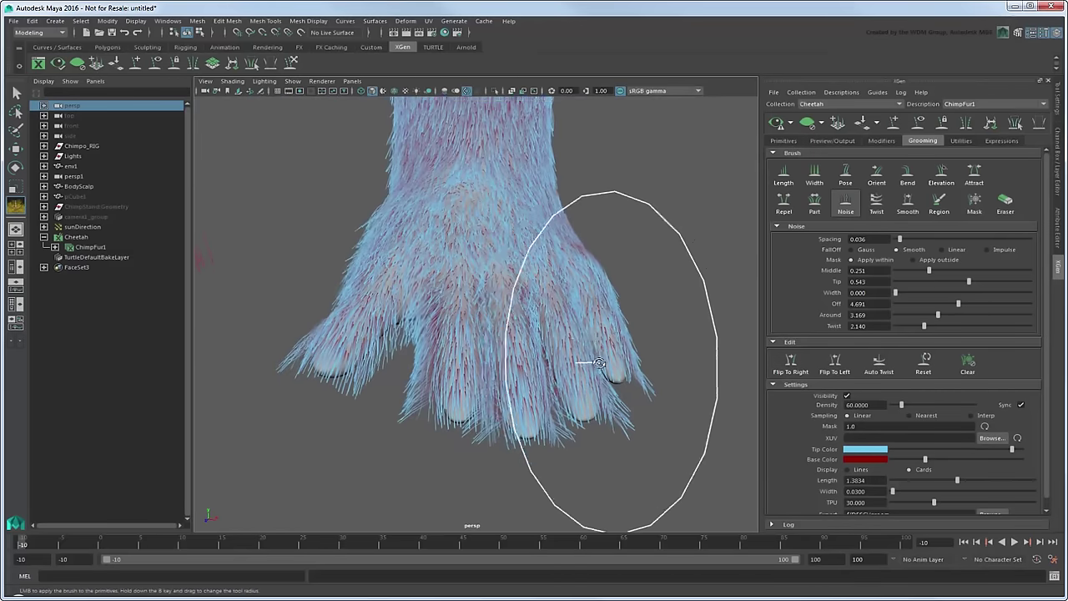
scroll(659, 283, up, 1)
mouse_move(491, 374)
mouse_down()
mouse_move(467, 369)
mouse_move(470, 358)
mouse_move(453, 374)
mouse_move(463, 363)
mouse_move(573, 382)
mouse_move(620, 374)
mouse_move(615, 291)
mouse_move(679, 310)
mouse_move(632, 310)
mouse_move(628, 385)
mouse_move(587, 425)
mouse_up()
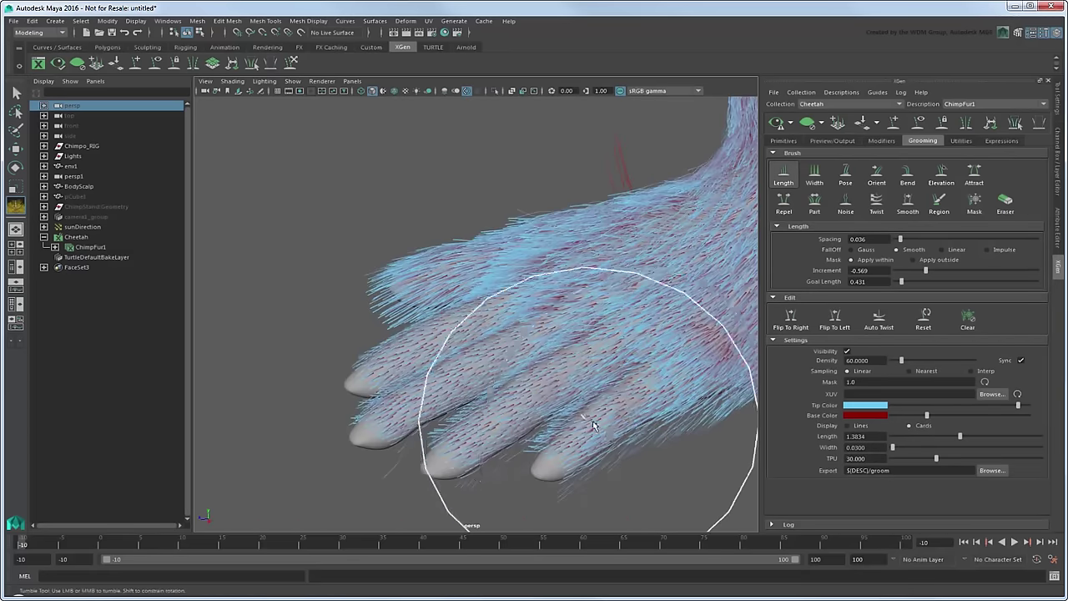
Trim the finger and foot-edge fur shorter, then begin smoothing the foot with the Smooth brush
mouse_move(493, 440)
alt+mouse_down()
mouse_move(520, 306)
mouse_move(536, 293)
alt+mouse_up()
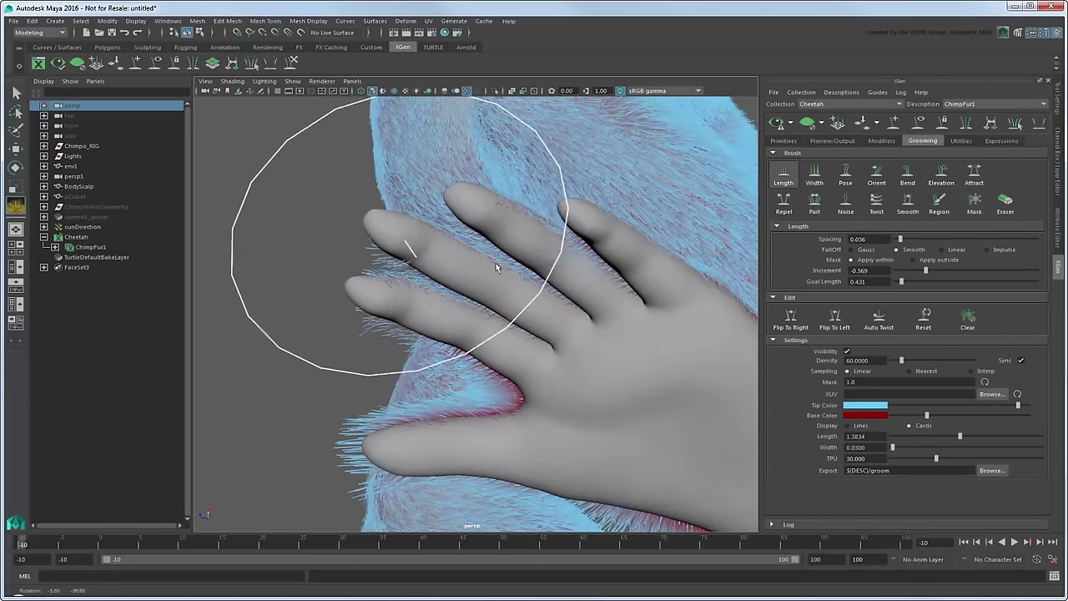
alt+drag(496, 265, 386, 326)
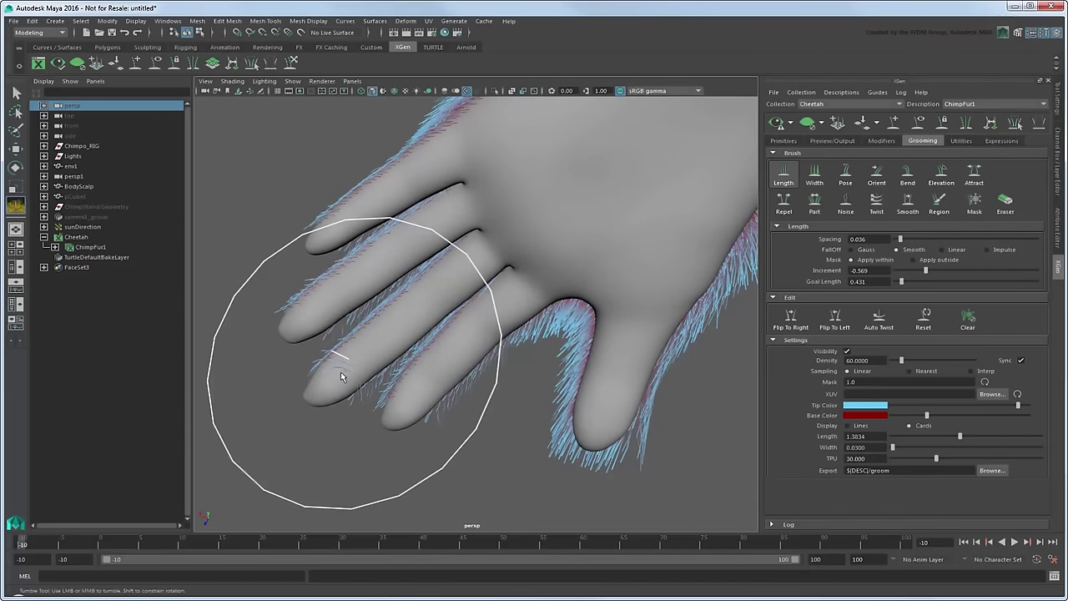
mouse_move(594, 233)
alt+mouse_down()
mouse_move(587, 352)
mouse_move(549, 418)
alt+mouse_up()
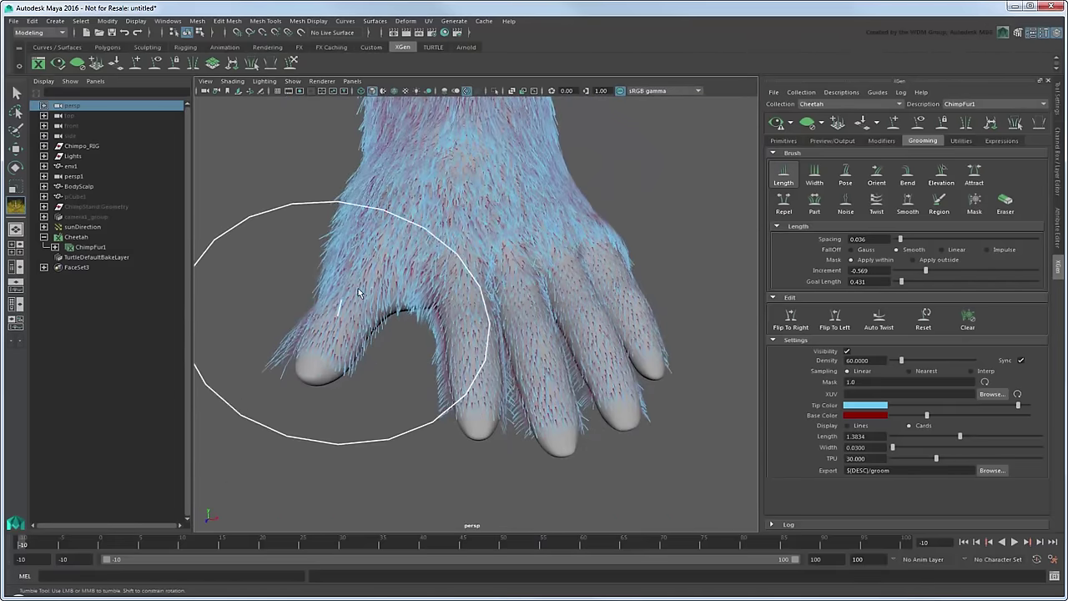
alt+drag(481, 334, 489, 322)
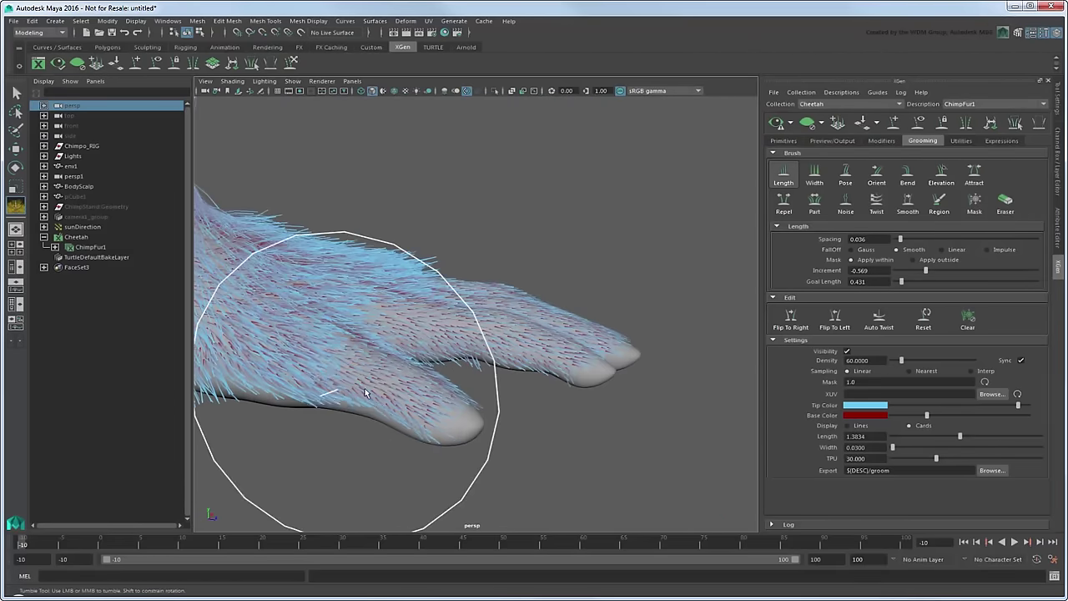
scroll(376, 351, up, 3)
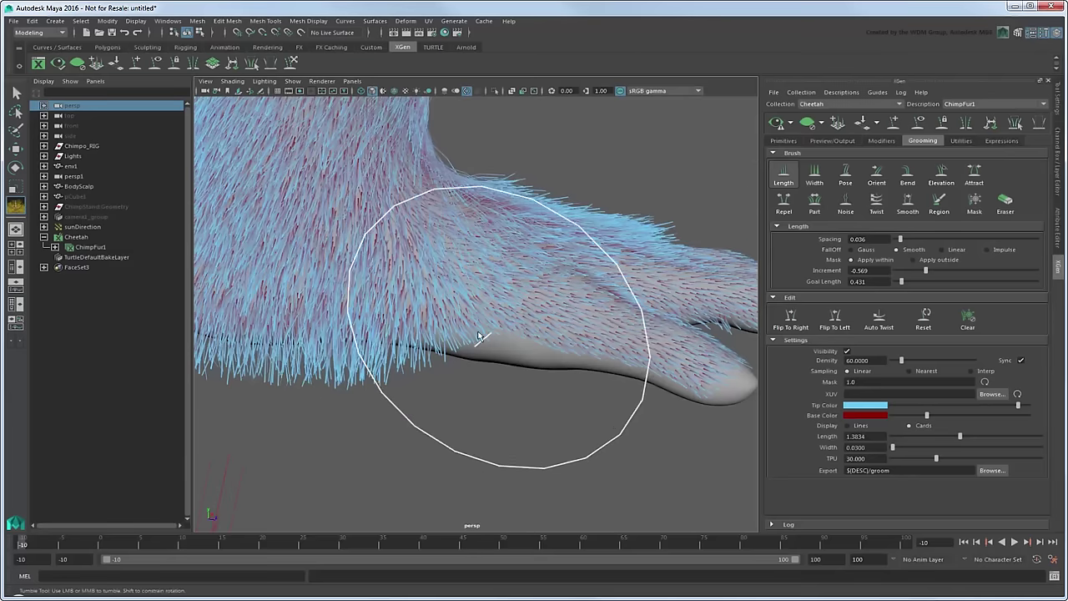
alt+middle_drag(431, 331, 609, 333)
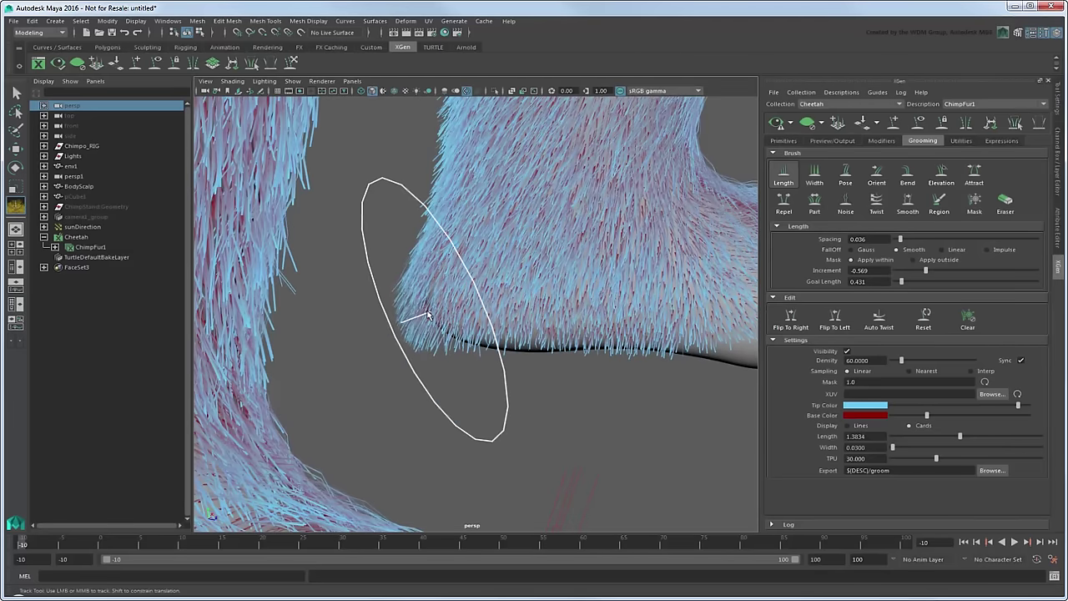
mouse_move(563, 345)
alt+mouse_down()
mouse_move(649, 314)
mouse_move(342, 342)
mouse_move(532, 317)
alt+mouse_up()
alt+middle_drag(532, 317, 437, 310)
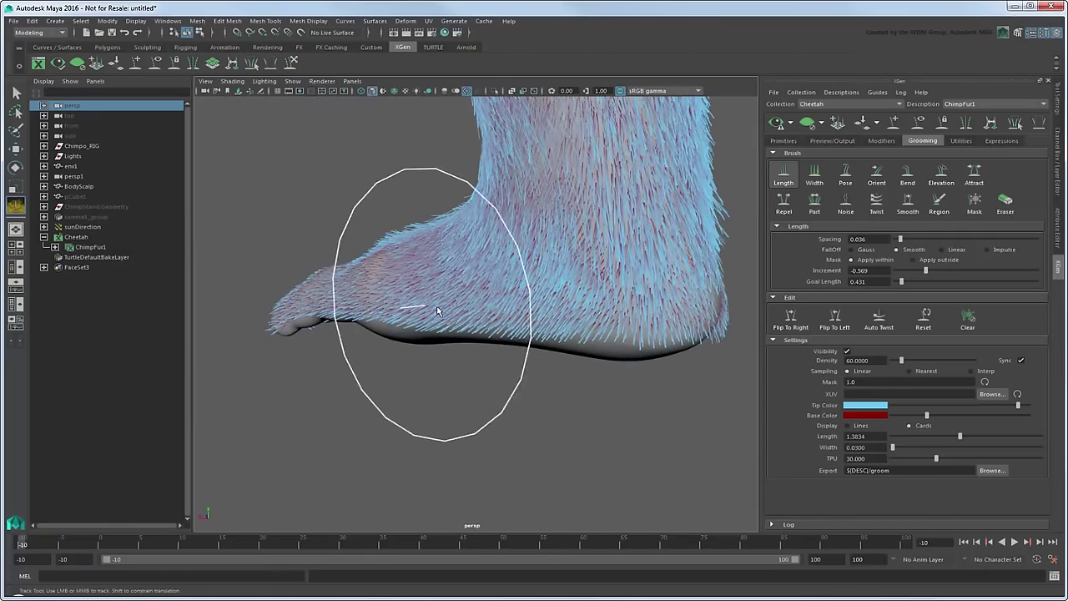
click(908, 201)
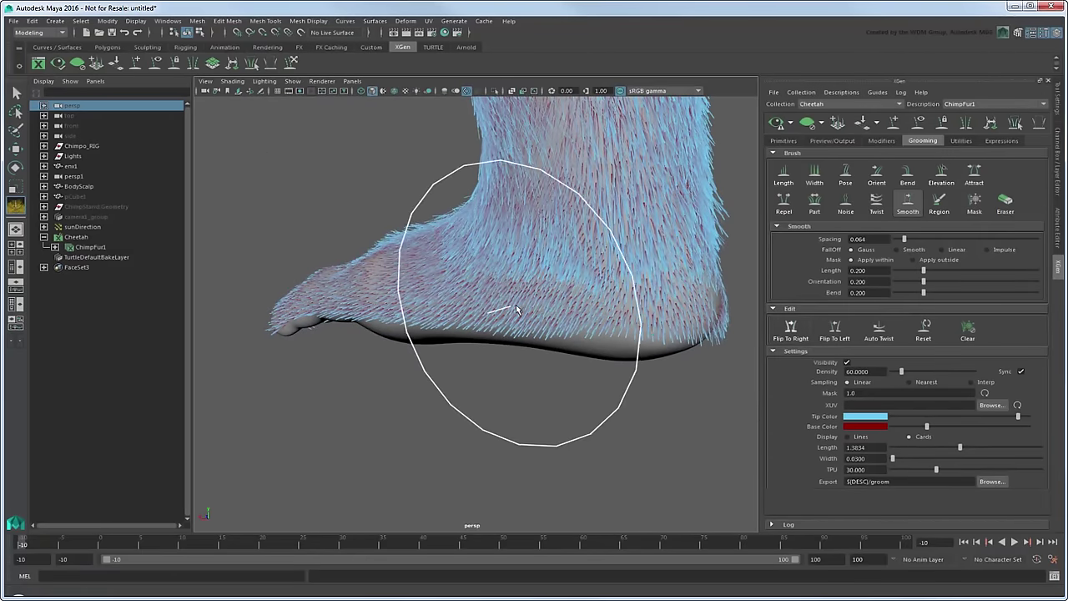
Roughen the fur across the top of the foot and over the hand with the Noise brush
alt+right_drag(515, 305, 634, 309)
alt+drag(634, 309, 584, 275)
click(845, 200)
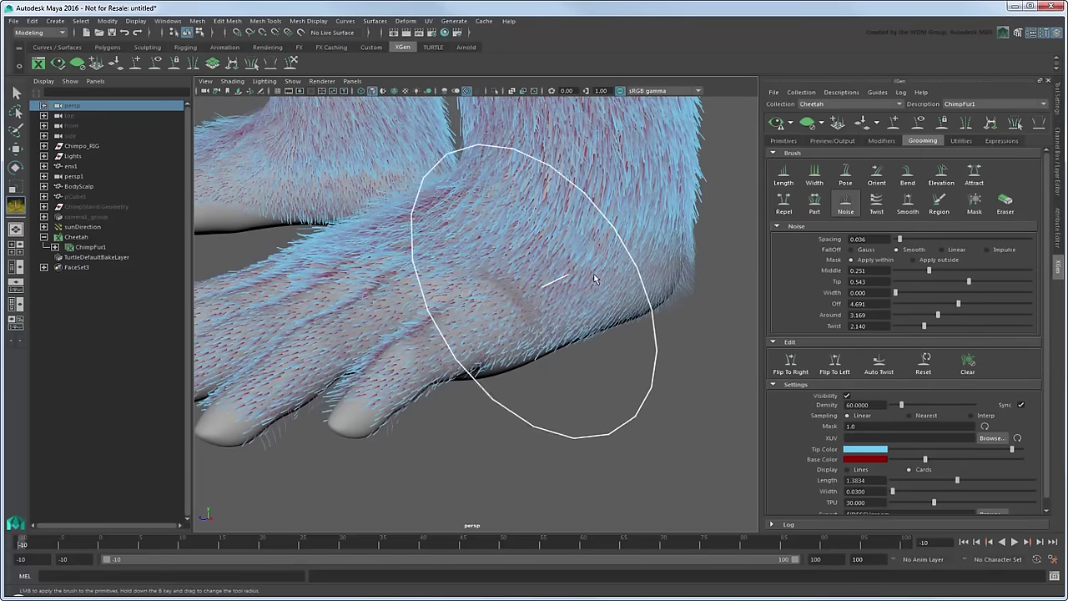
mouse_move(667, 242)
alt+mouse_down()
mouse_move(627, 270)
mouse_move(523, 274)
mouse_move(551, 267)
alt+mouse_up()
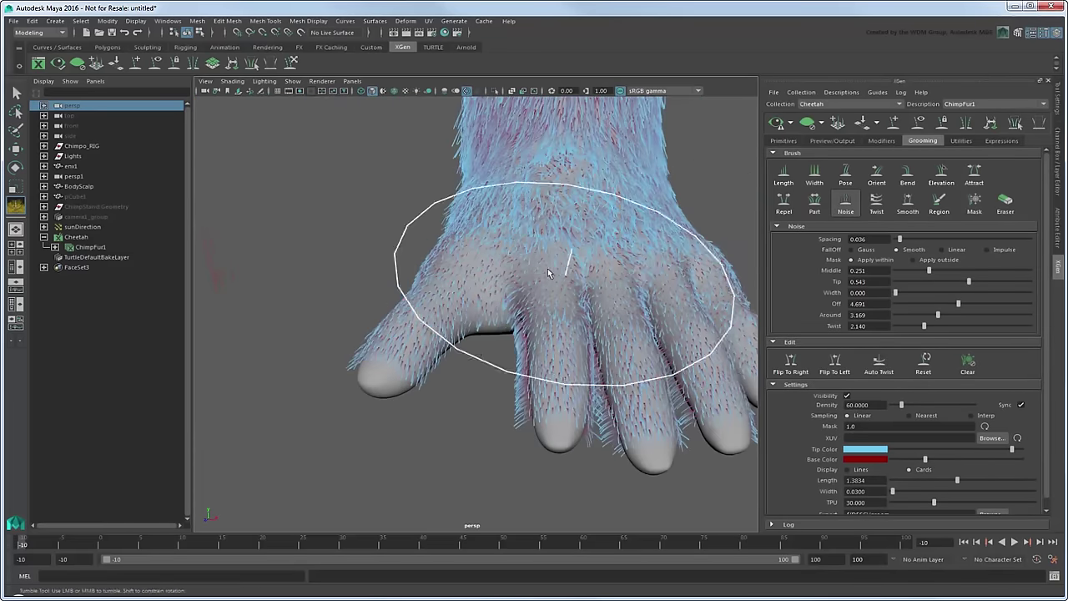
alt+drag(618, 267, 651, 212)
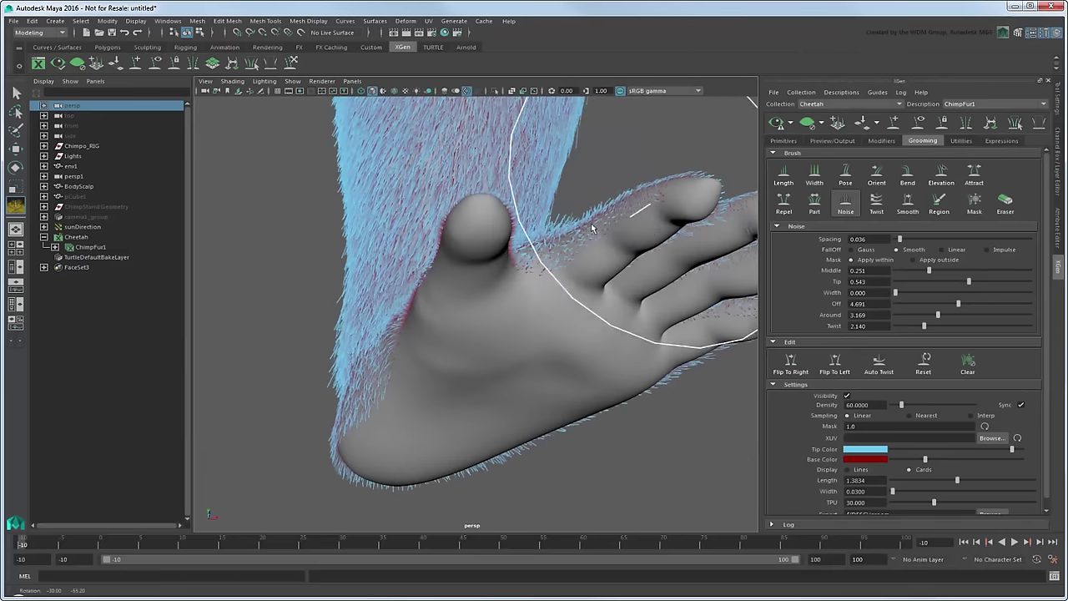
mouse_move(424, 306)
alt+mouse_down()
mouse_move(527, 292)
mouse_move(215, 283)
alt+mouse_up()
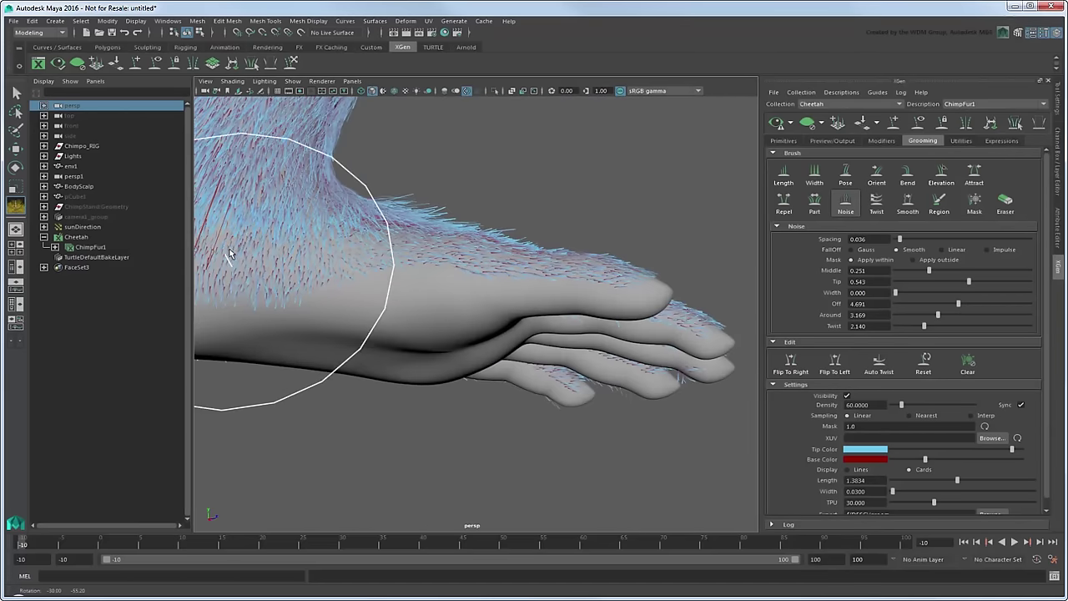
mouse_move(512, 250)
alt+mouse_down()
mouse_move(489, 262)
mouse_move(365, 248)
alt+mouse_up()
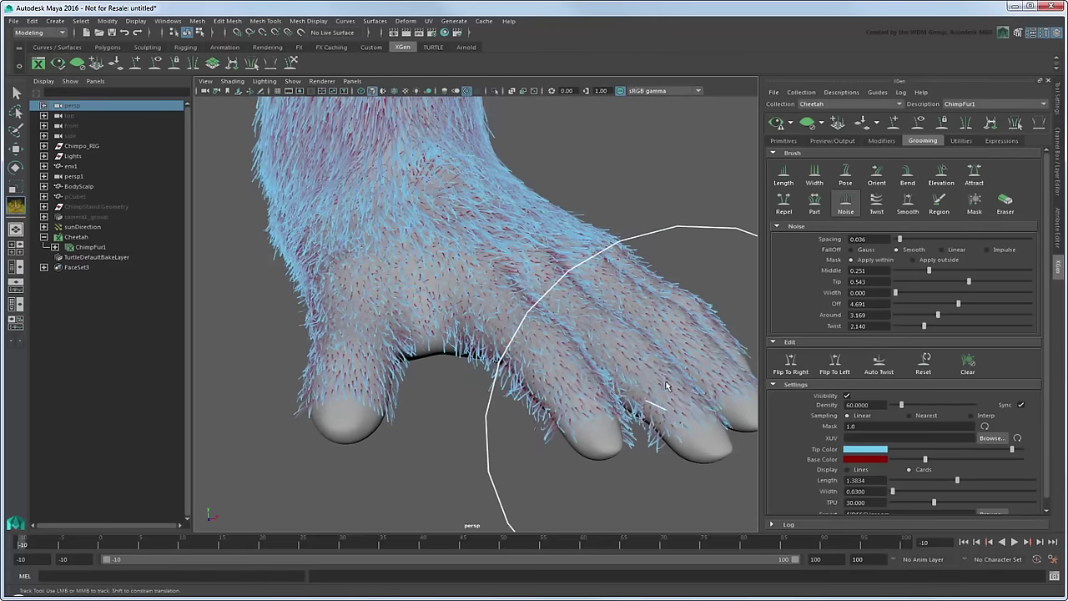
mouse_move(626, 392)
alt+mouse_down()
mouse_move(548, 346)
mouse_move(501, 370)
alt+mouse_up()
alt+drag(524, 320, 580, 286)
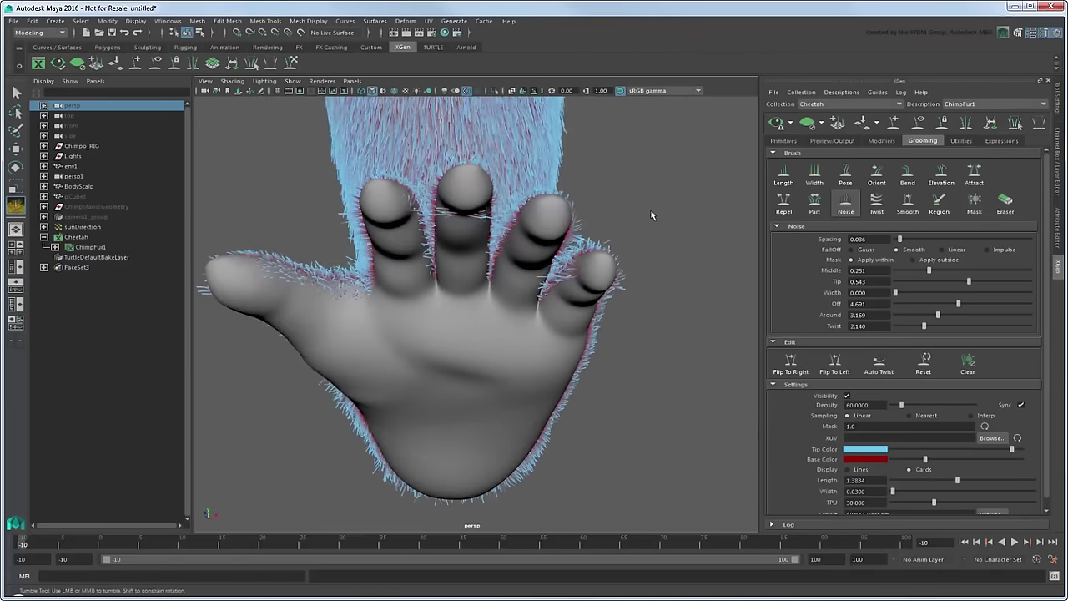
Shorten the finger fur further with the Length brush at Goal Length 0.235
click(804, 182)
alt+drag(667, 234, 579, 281)
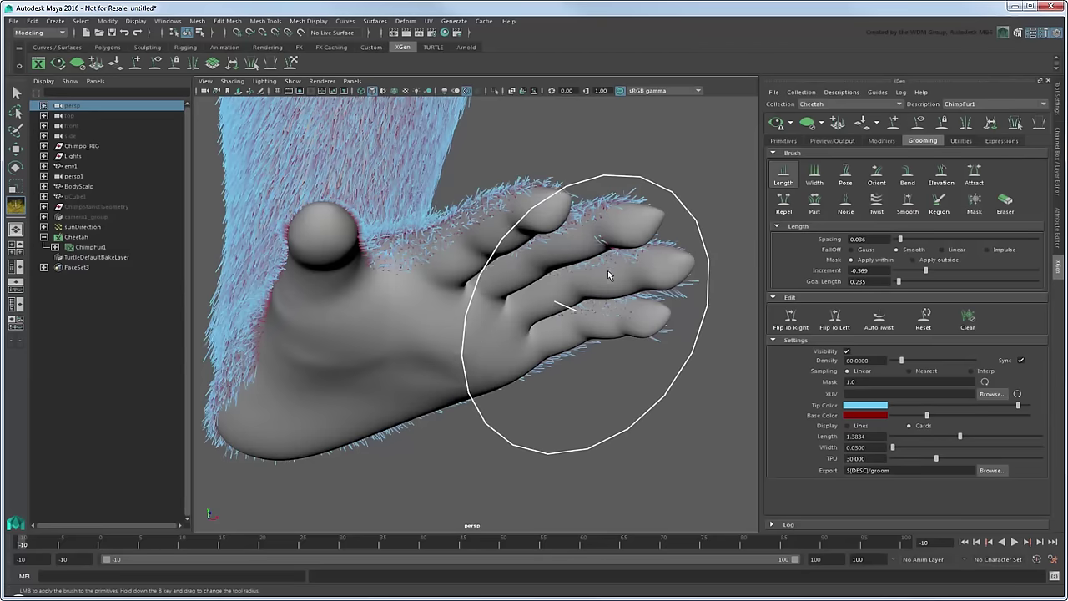
mouse_move(566, 278)
mouse_down()
mouse_move(489, 232)
mouse_move(427, 340)
mouse_move(358, 359)
mouse_up()
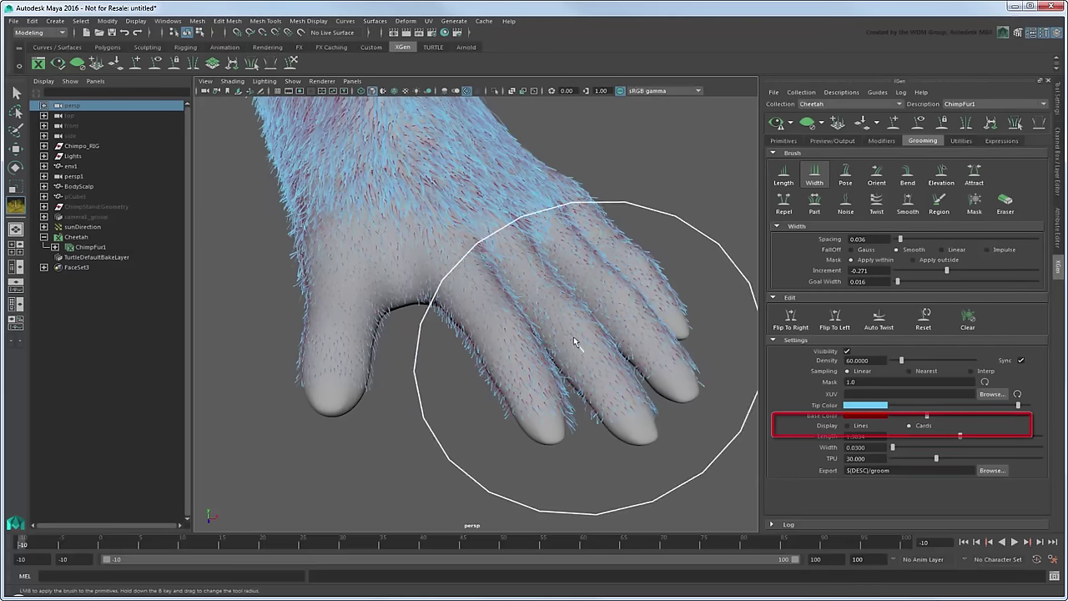
Shorten and thin the finger fur, alternating the Length and Width brushes
alt+drag(640, 361, 551, 392)
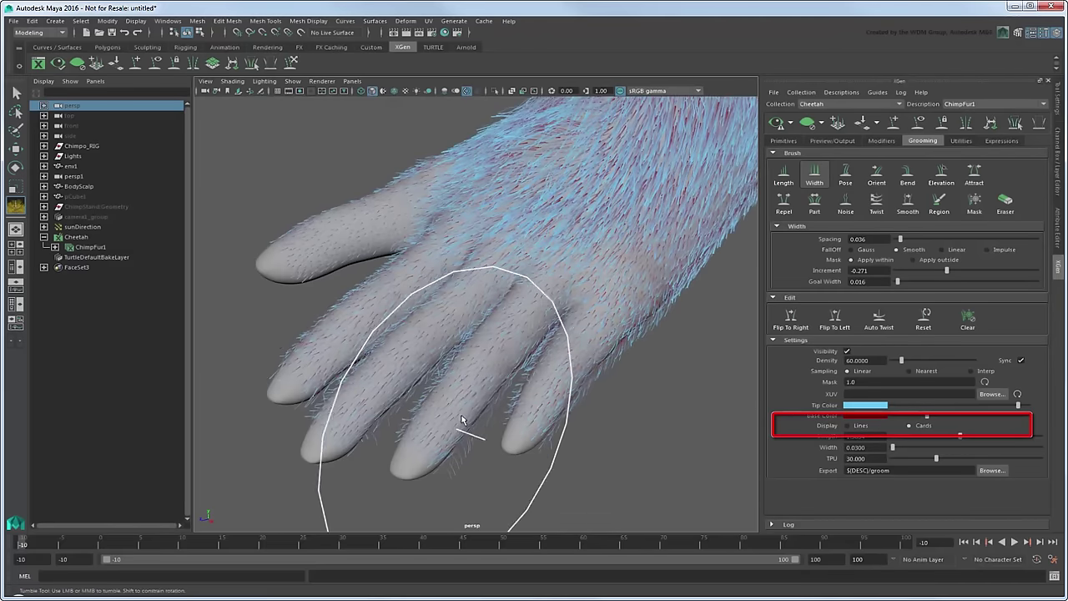
mouse_move(467, 436)
alt+mouse_down()
mouse_move(443, 351)
mouse_move(359, 291)
mouse_move(391, 308)
alt+mouse_up()
click(784, 175)
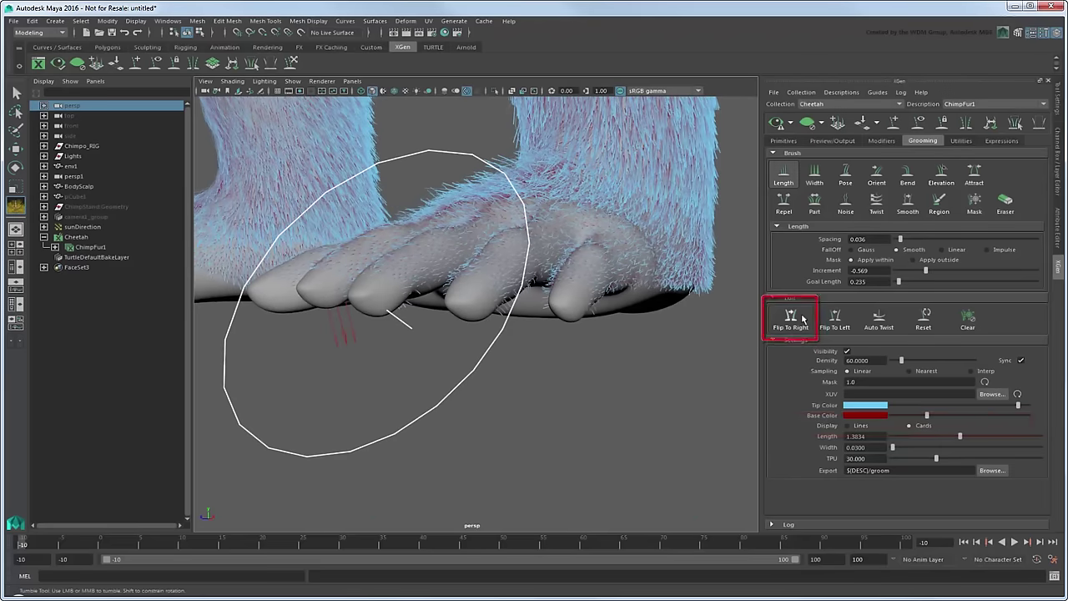
mouse_move(585, 303)
alt+mouse_down()
mouse_move(543, 338)
mouse_move(475, 358)
alt+mouse_up()
click(814, 175)
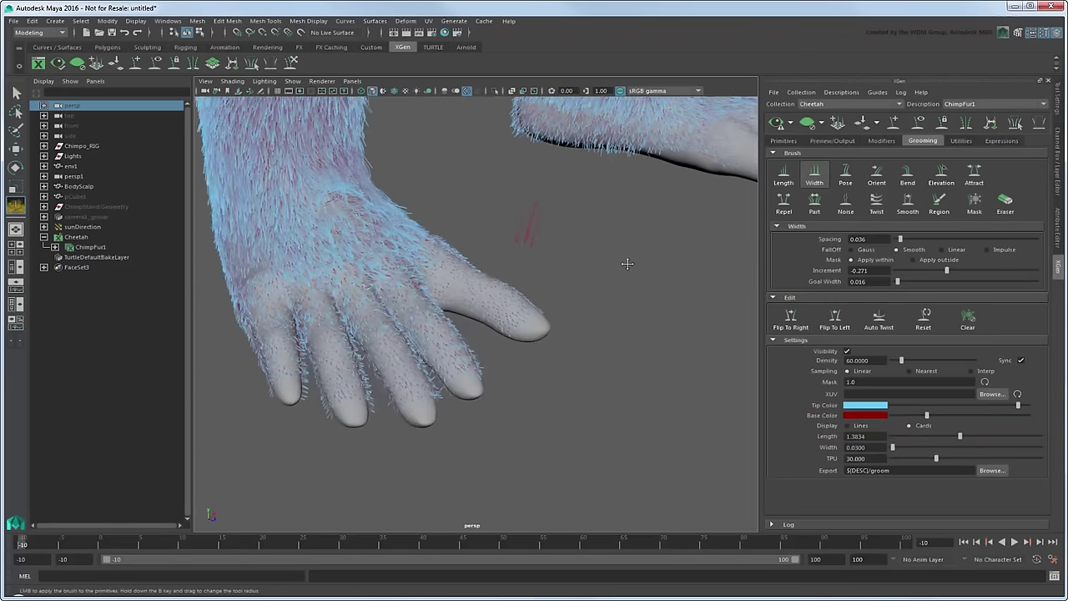
alt+drag(627, 262, 467, 350)
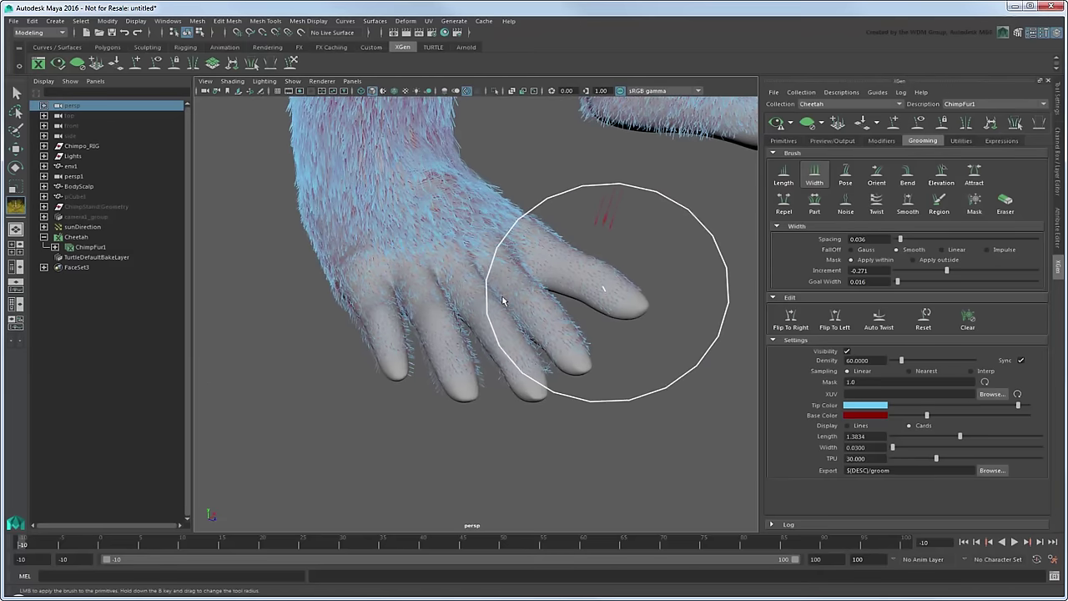
Thin the toe and foot-edge fur on both feet with the Width brush at Increment -0.271
mouse_move(505, 300)
alt+mouse_down()
mouse_move(406, 367)
mouse_move(673, 229)
alt+mouse_up()
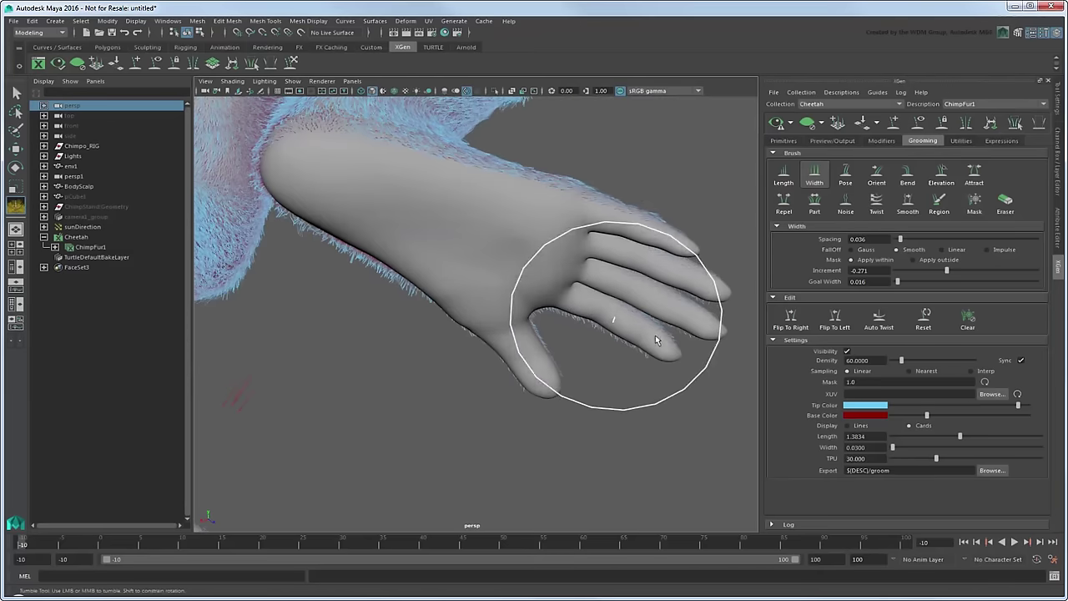
mouse_move(638, 285)
alt+mouse_down()
mouse_move(443, 300)
mouse_move(581, 261)
alt+mouse_up()
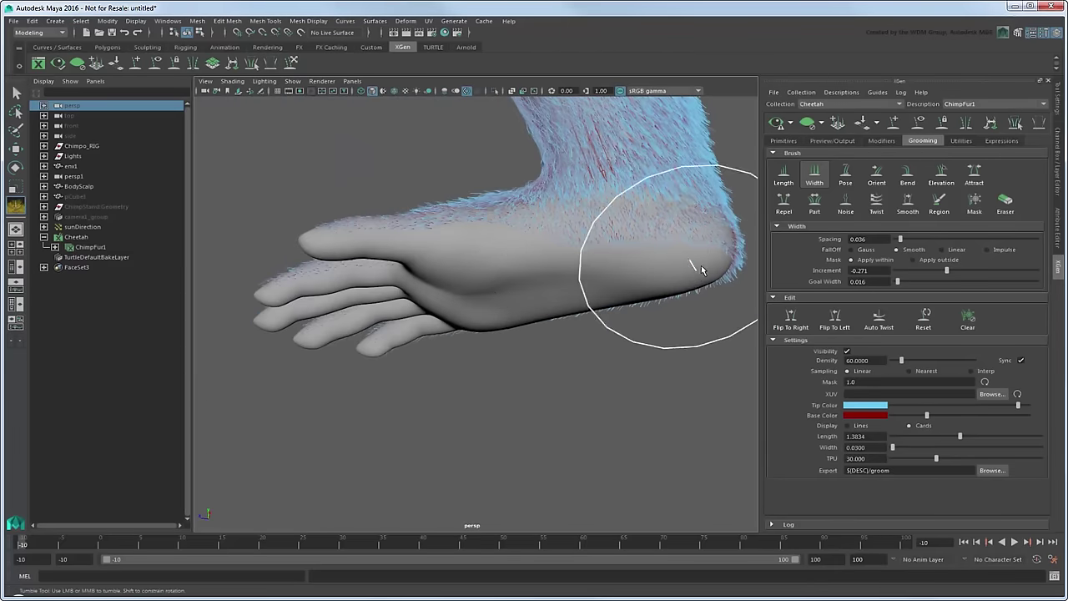
mouse_move(701, 269)
alt+mouse_down()
mouse_move(453, 242)
mouse_move(243, 305)
alt+mouse_up()
alt+right_drag(242, 304, 455, 278)
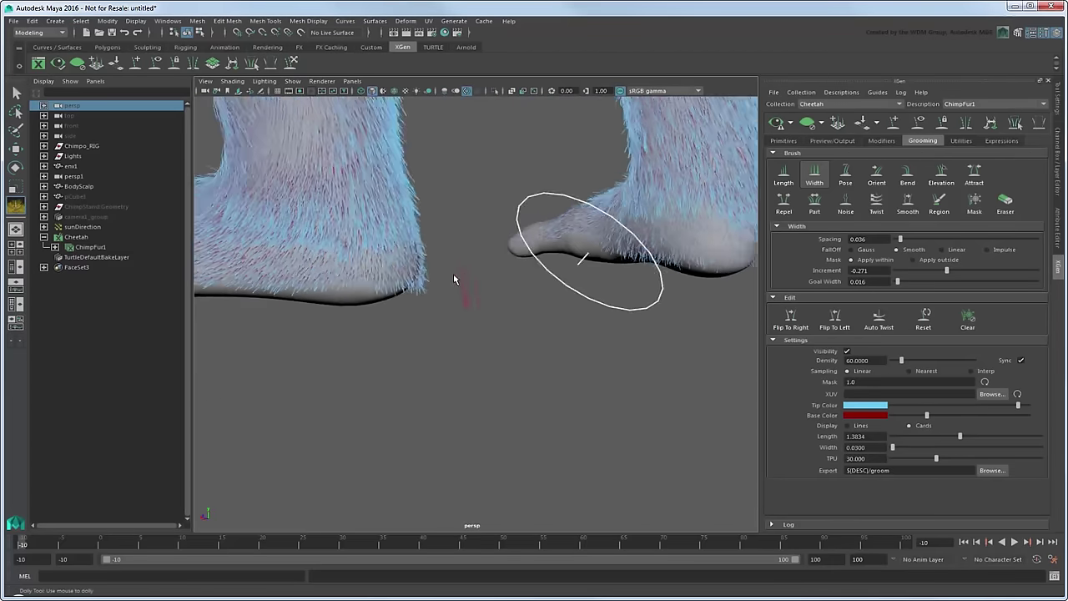
mouse_move(455, 278)
alt+mouse_down()
mouse_move(596, 250)
mouse_move(620, 281)
alt+mouse_up()
alt+drag(417, 275, 687, 301)
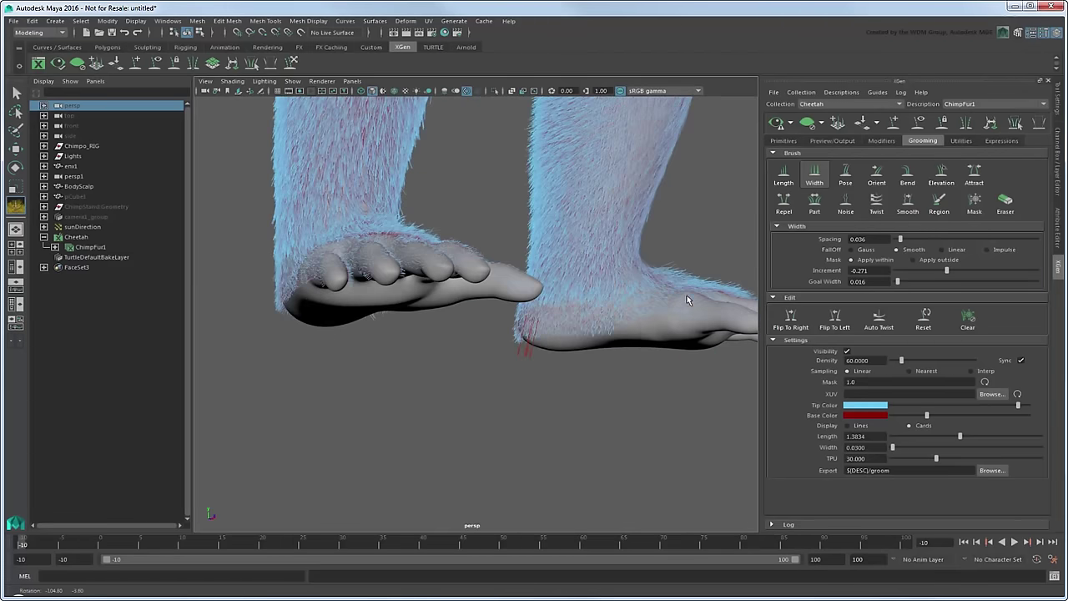
alt+middle_drag(531, 345, 451, 342)
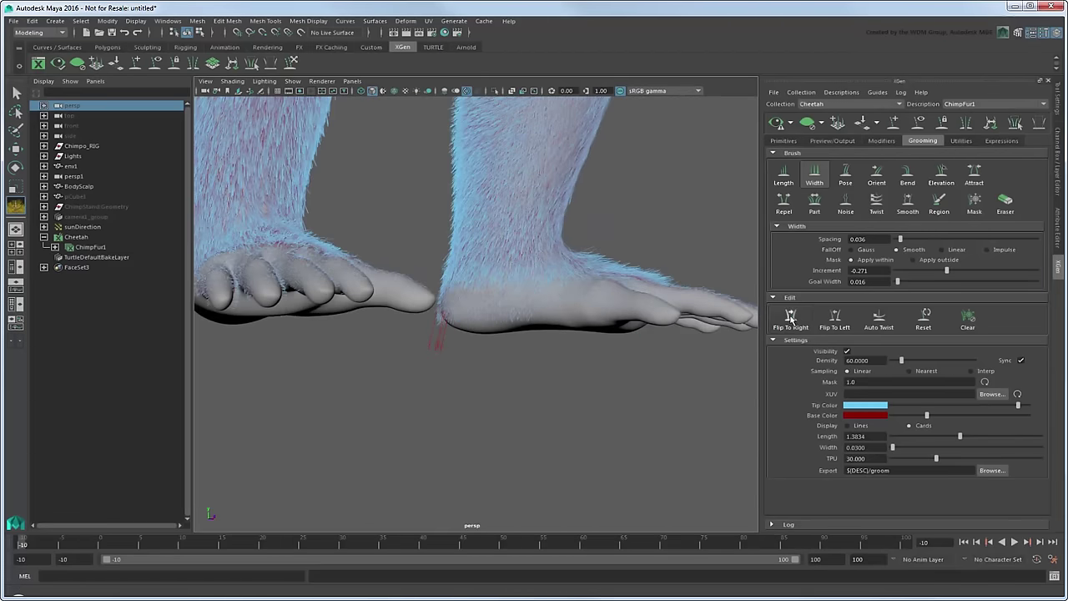
scroll(548, 298, down, 2)
scroll(394, 275, down, 3)
scroll(465, 322, down, 2)
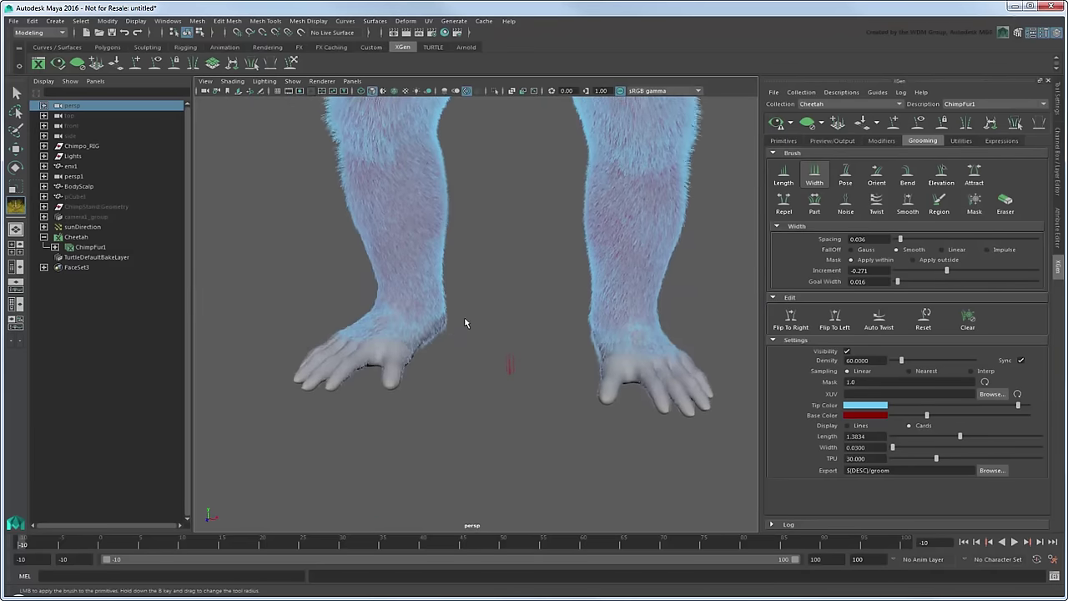
scroll(438, 339, down, 2)
alt+drag(437, 338, 479, 329)
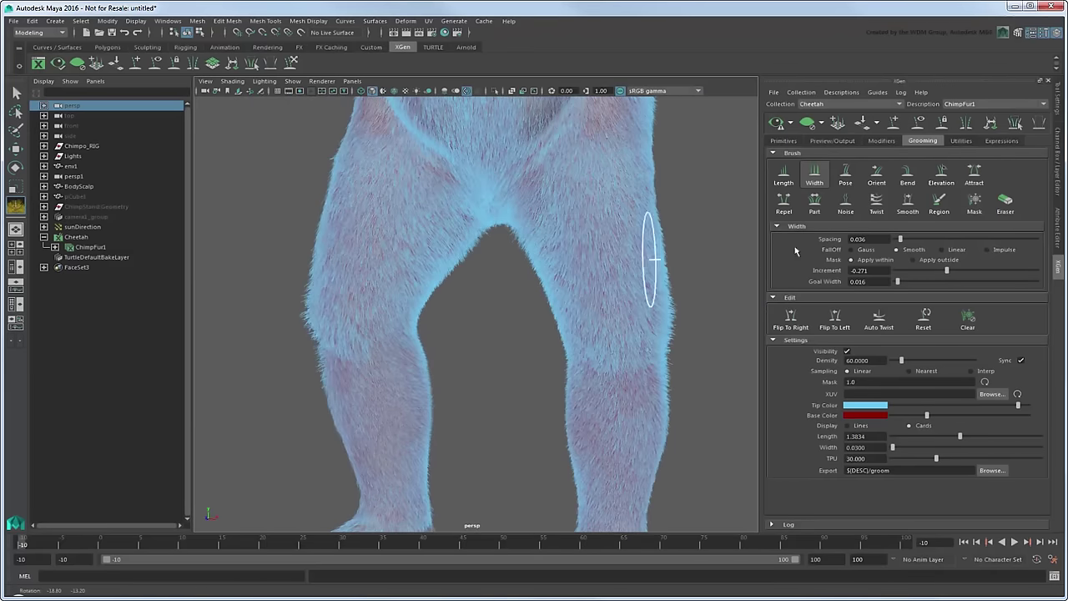
Apply Noise and Part passes on the thighs, then save the scene as ChimpGroom2016.mb
click(845, 201)
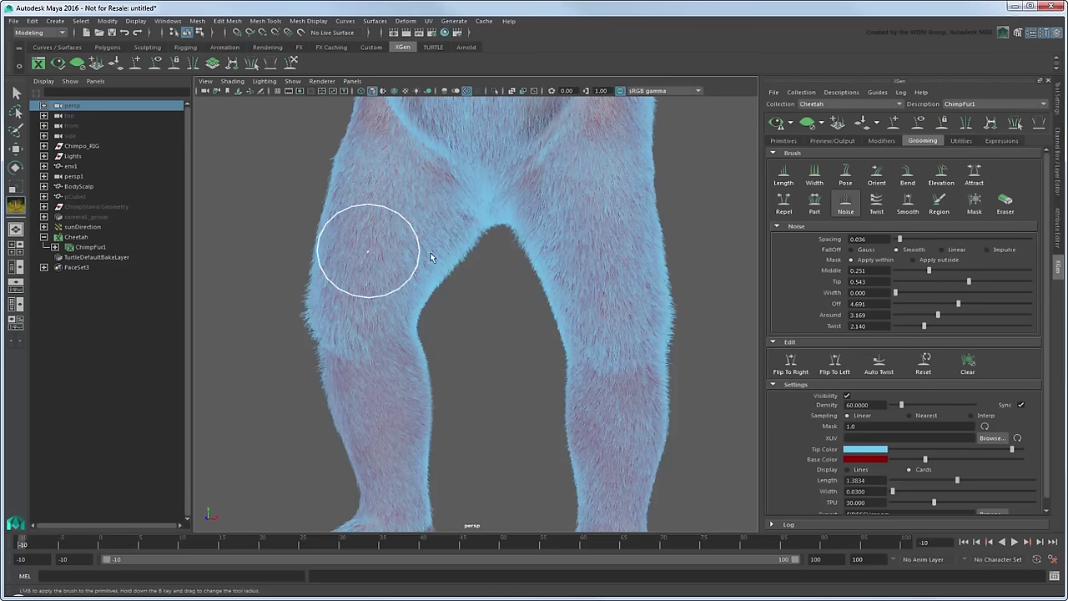
click(815, 201)
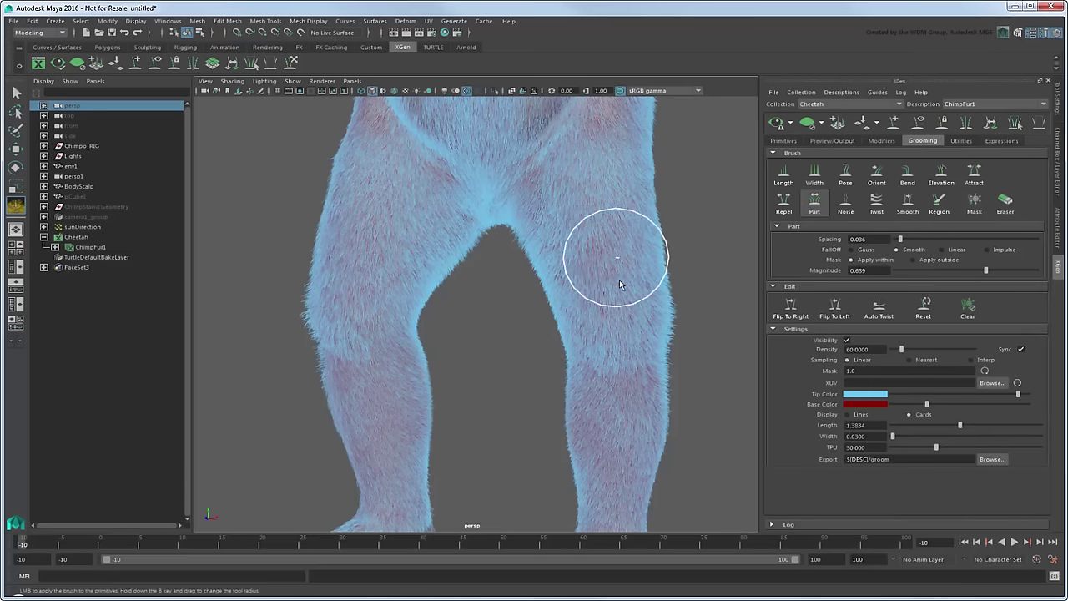
click(18, 22)
click(43, 64)
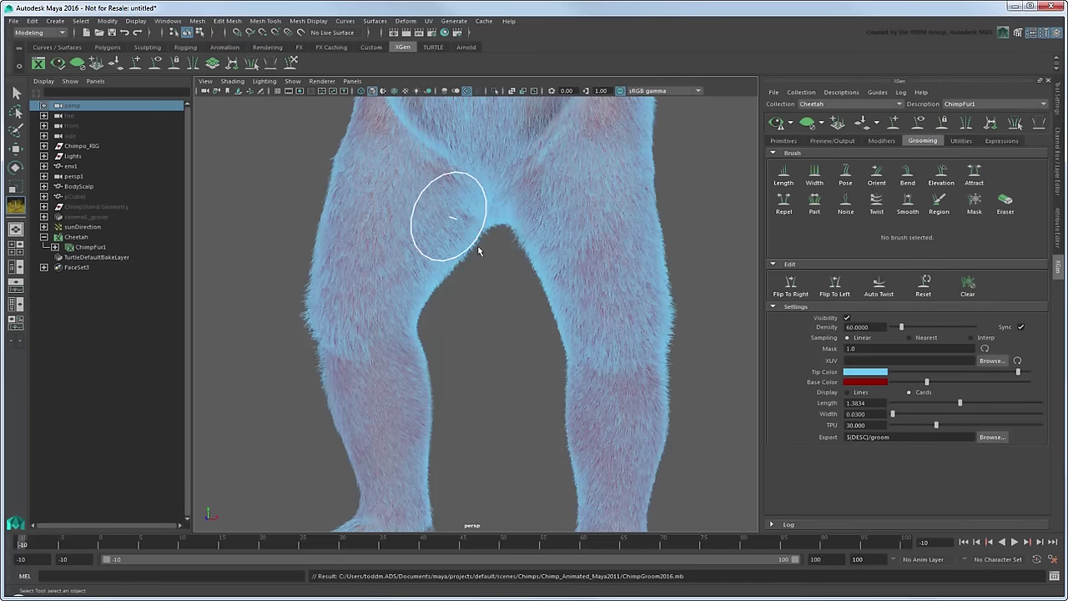
alt+drag(478, 250, 548, 262)
scroll(429, 251, down, 5)
scroll(417, 262, down, 5)
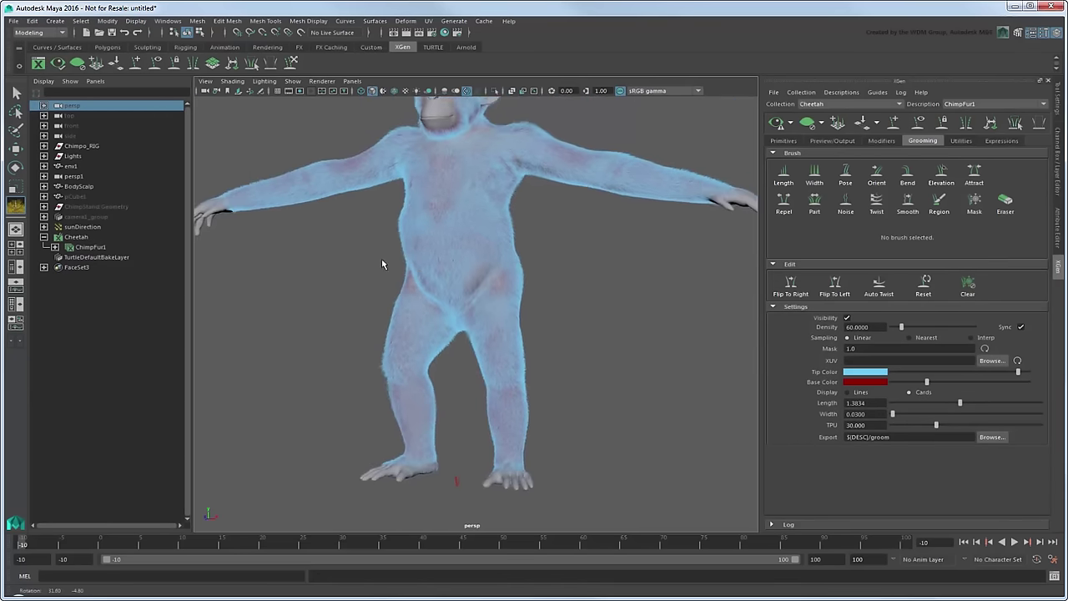
scroll(388, 271, down, 4)
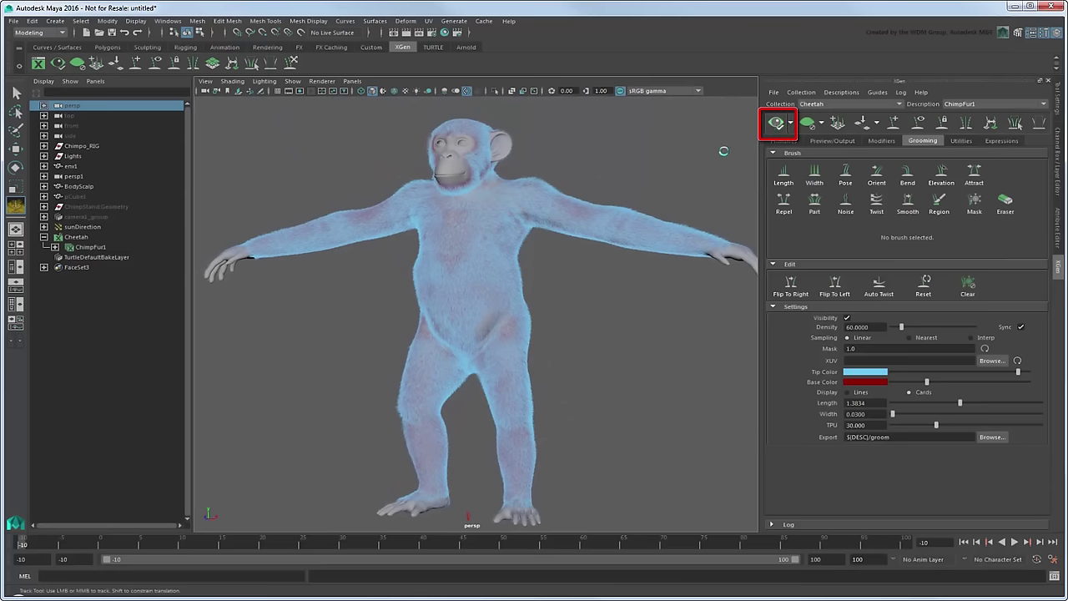
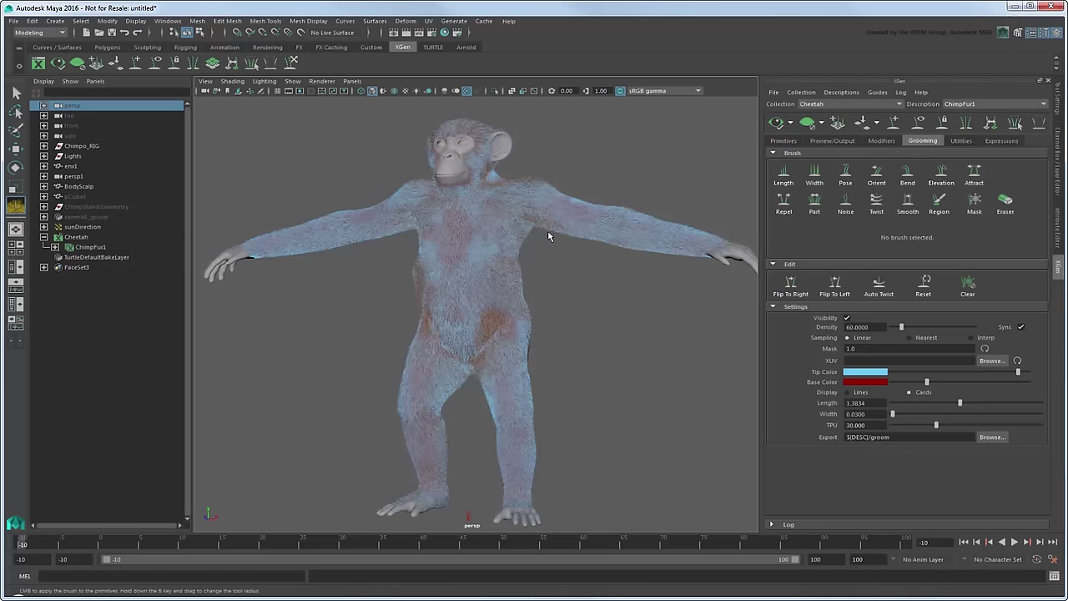
Hide the blue groom guides and show the fur description's Primitives attributes
click(846, 319)
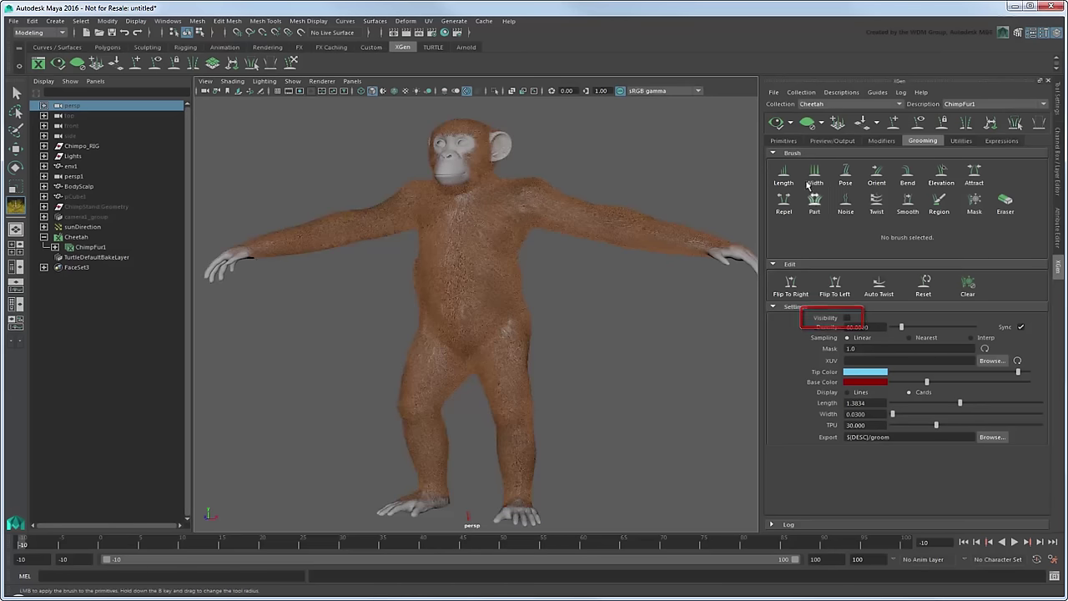
click(785, 140)
drag(1049, 243, 1047, 340)
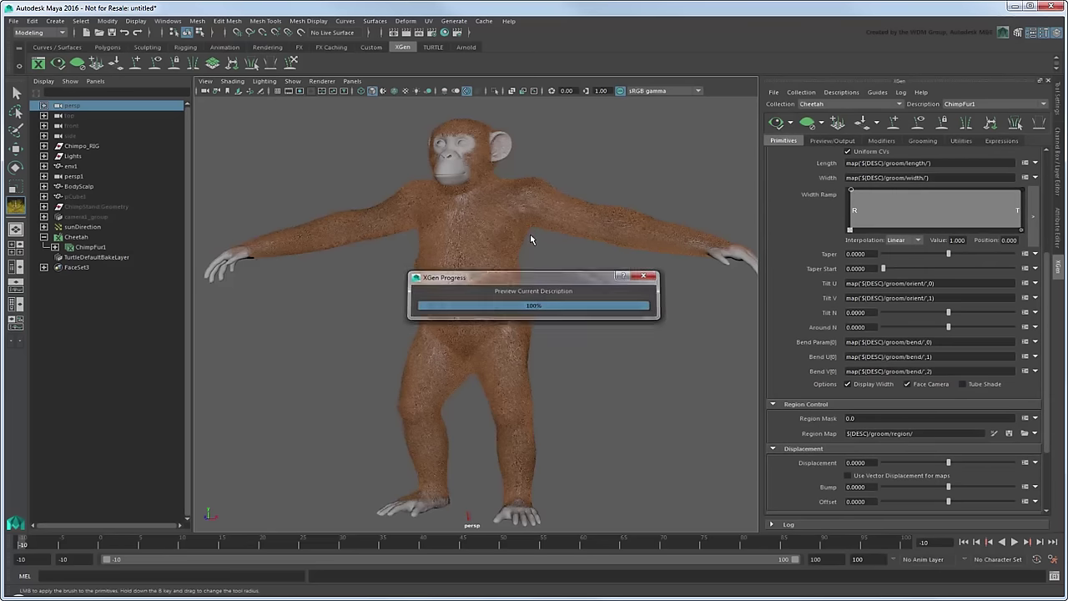
Turn the chimp to face forward, then arrange the xgen_hair_physical1 node in Hypershade
mouse_move(517, 271)
alt+mouse_down()
mouse_move(584, 263)
mouse_move(559, 301)
alt+mouse_up()
scroll(563, 267, up, 5)
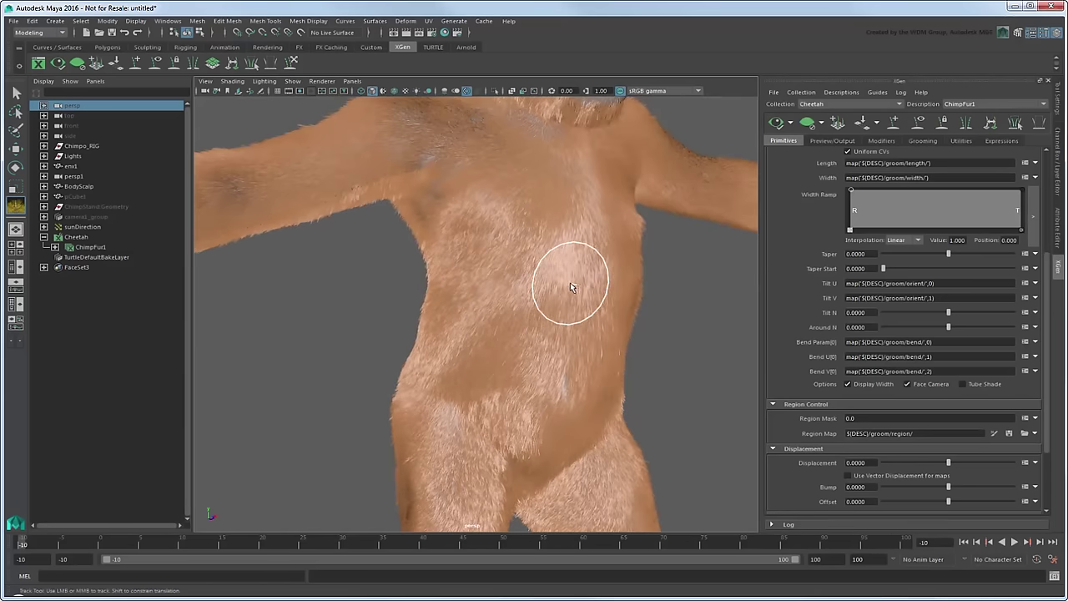
mouse_move(595, 291)
alt+mouse_down()
mouse_move(592, 281)
mouse_move(573, 334)
mouse_move(467, 304)
mouse_move(465, 350)
mouse_move(461, 317)
mouse_move(405, 323)
mouse_move(493, 317)
mouse_move(472, 317)
alt+mouse_up()
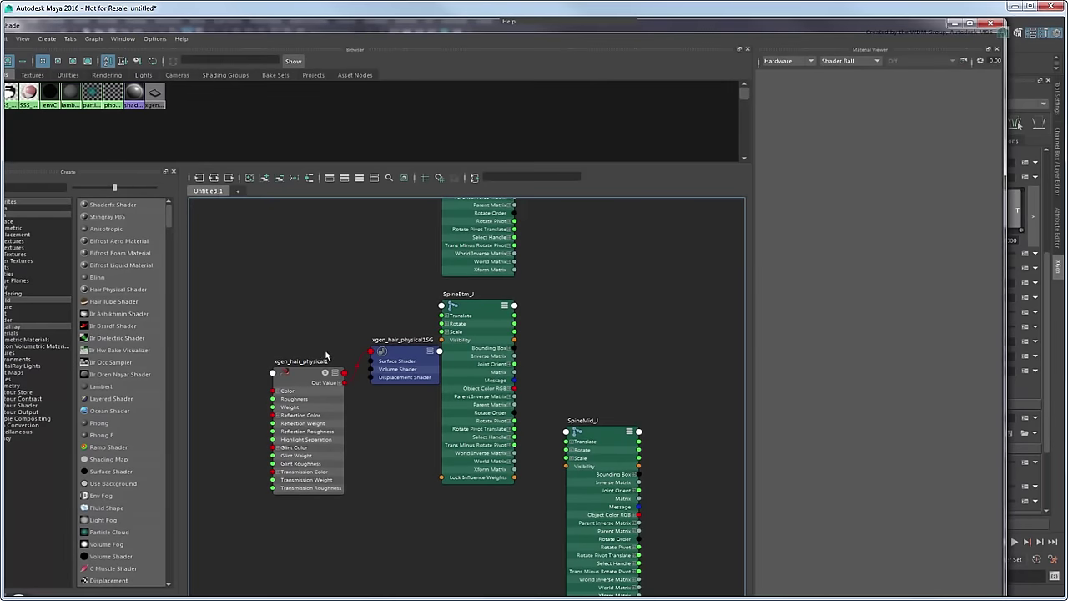
drag(299, 375, 280, 342)
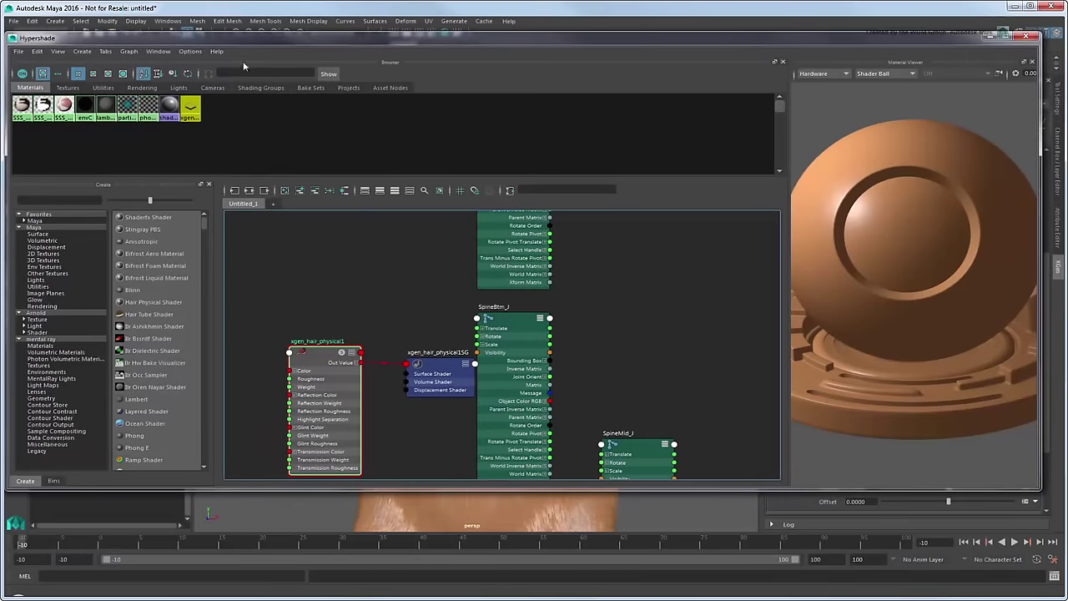
Dock the Property Editor under the shader preview and darken xgen_hair_physical1's Color to dark brown (V ≈0.05)
click(159, 52)
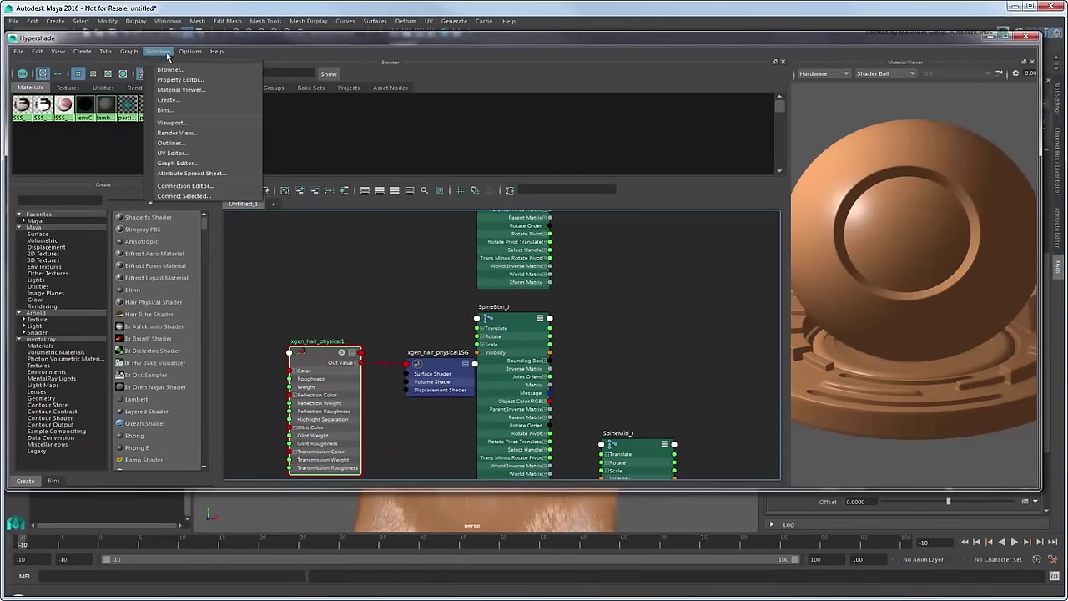
click(173, 80)
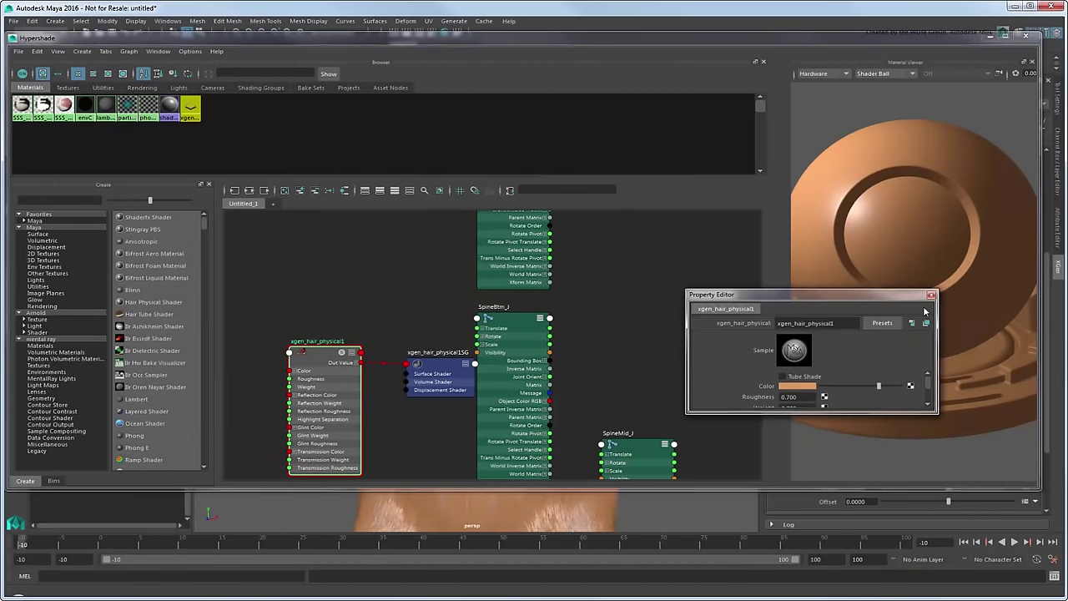
drag(973, 326, 935, 434)
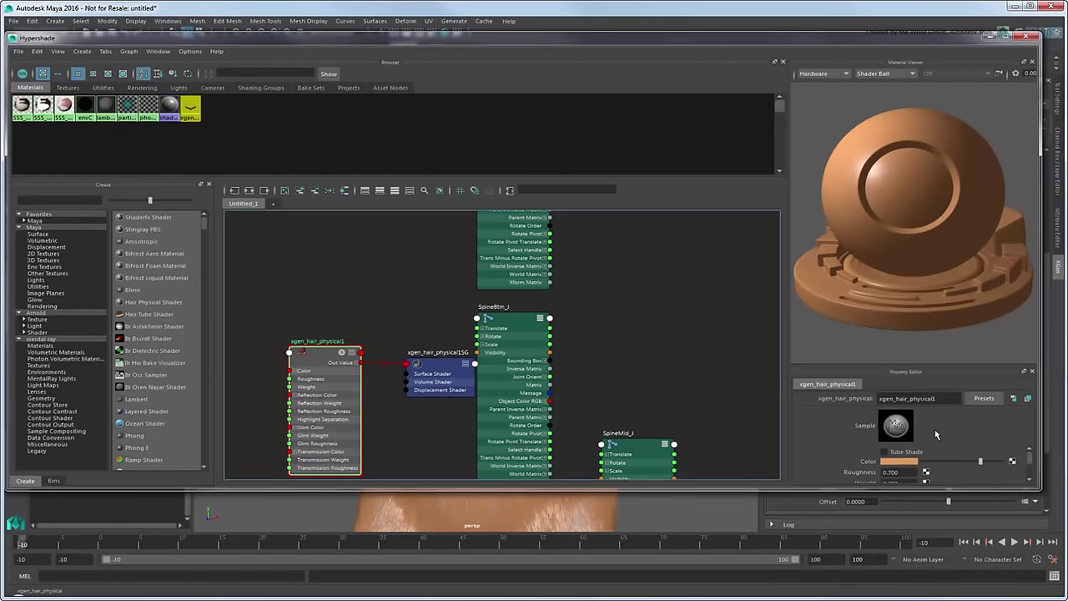
drag(961, 375, 916, 400)
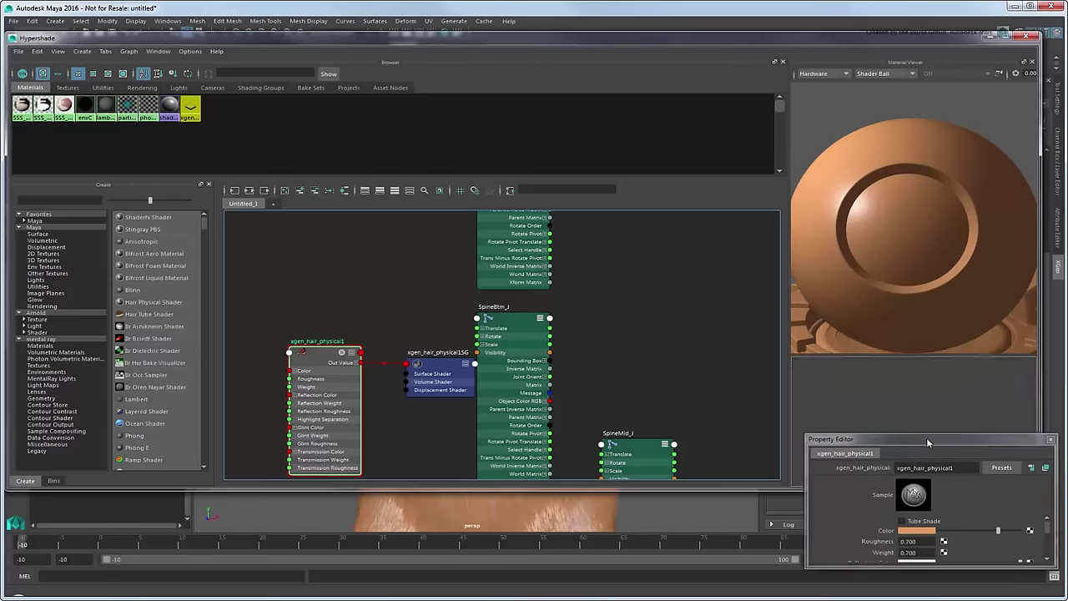
drag(869, 353, 885, 250)
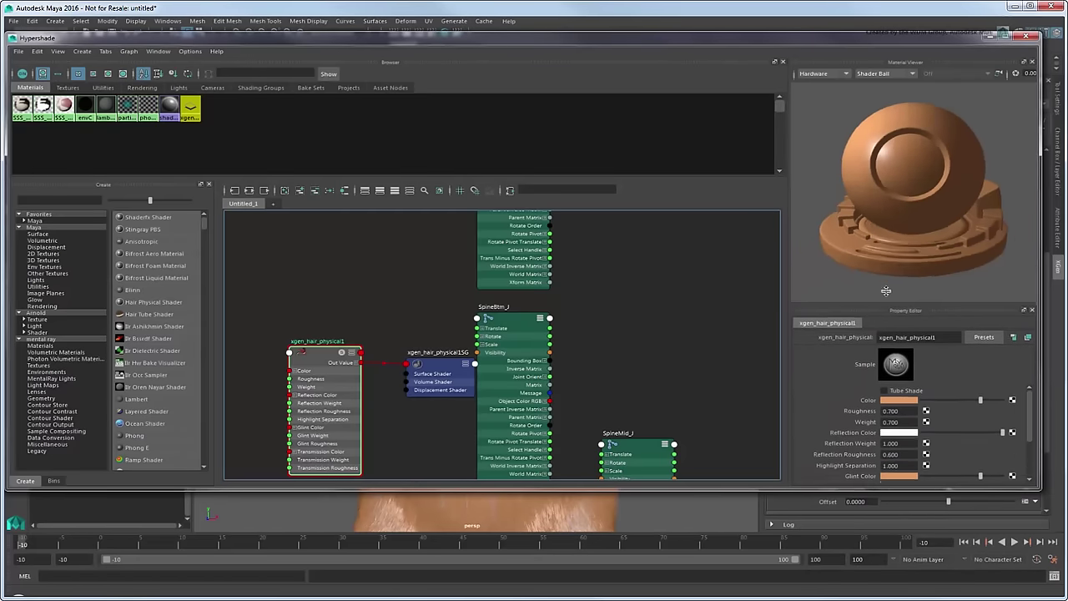
click(899, 334)
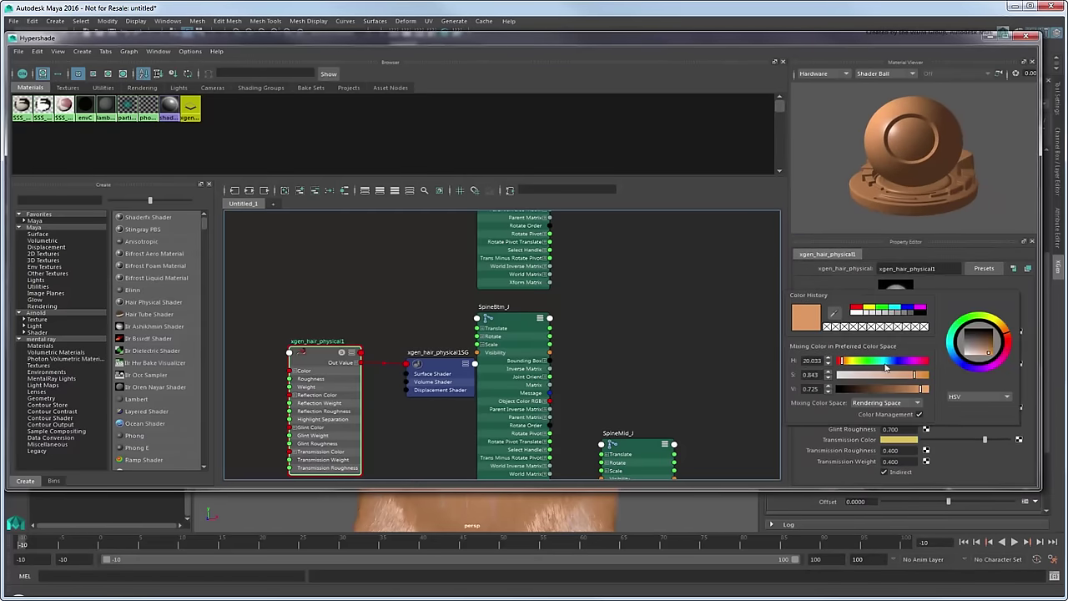
click(864, 389)
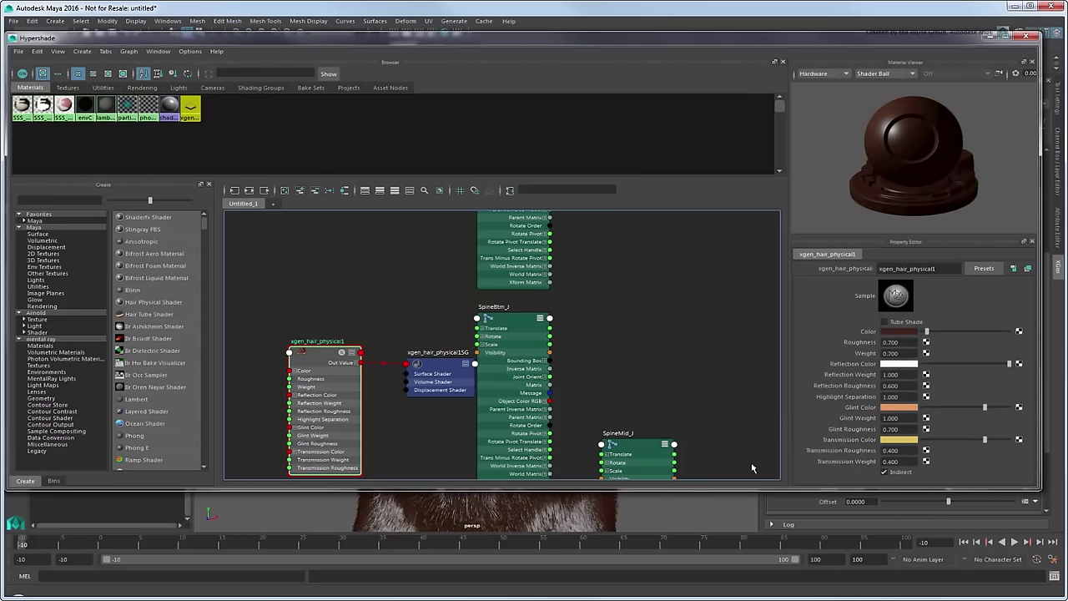
Return to the viewport and add a point to the fur's Width Ramp so strands taper
click(1030, 40)
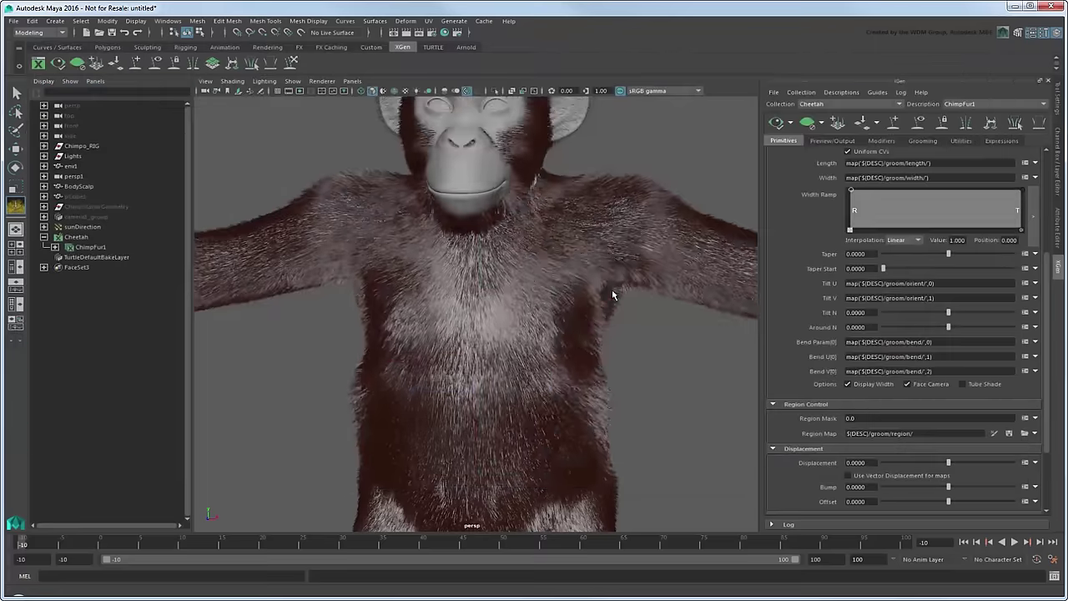
alt+drag(584, 286, 727, 239)
scroll(1050, 285, up, 3)
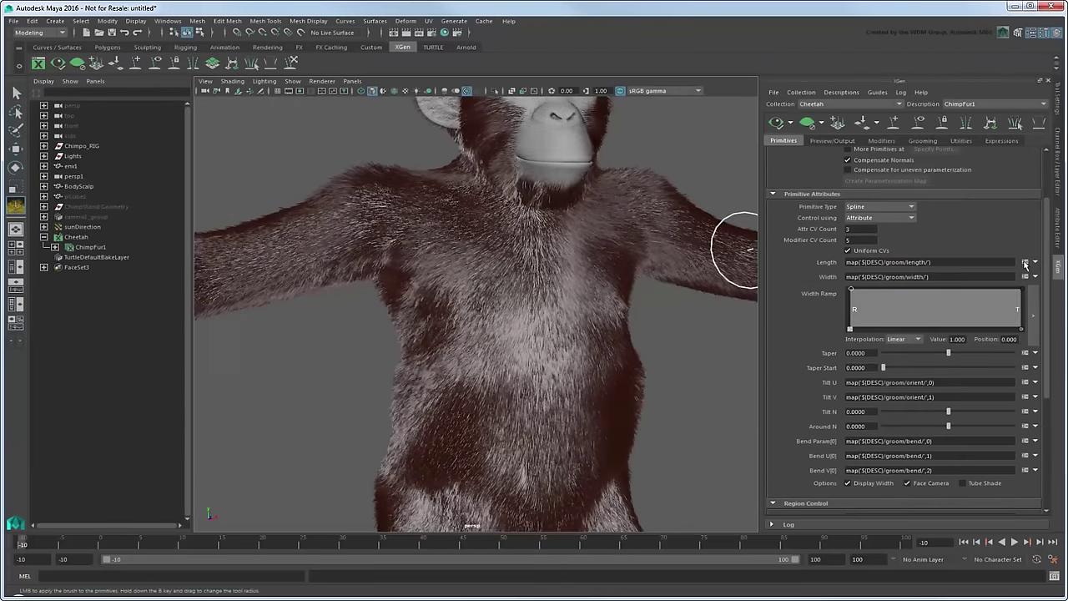
click(903, 292)
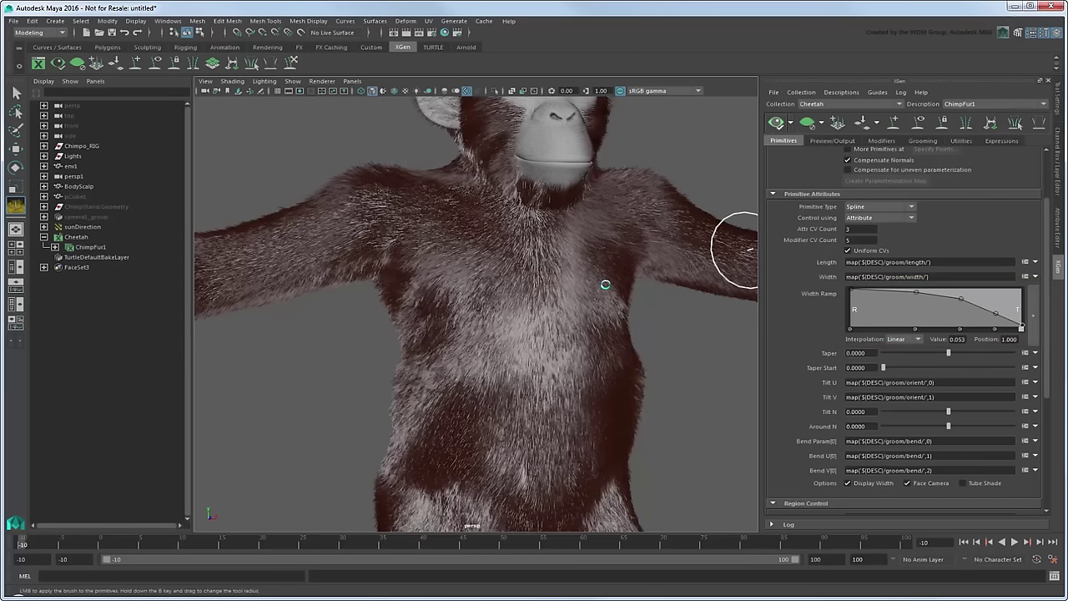
Orbit around the chimp's front, jaw, neck and head to inspect the tapered fur
mouse_move(573, 281)
alt+mouse_down()
mouse_move(529, 269)
mouse_move(548, 277)
alt+mouse_up()
mouse_move(470, 341)
alt+mouse_down()
mouse_move(542, 334)
mouse_move(612, 345)
mouse_move(504, 331)
mouse_move(389, 194)
mouse_move(448, 124)
mouse_move(522, 234)
mouse_move(472, 224)
mouse_move(495, 243)
mouse_move(389, 250)
mouse_move(469, 239)
mouse_move(425, 209)
mouse_move(450, 209)
alt+mouse_up()
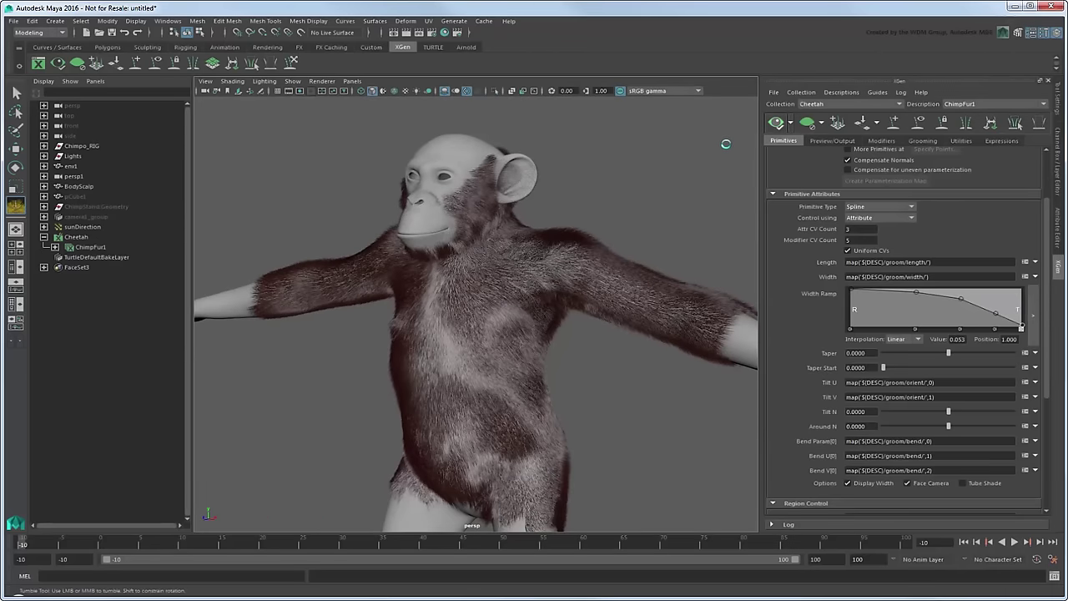
mouse_move(599, 220)
alt+mouse_down()
mouse_move(584, 239)
mouse_move(524, 239)
mouse_move(572, 239)
mouse_move(508, 305)
mouse_move(726, 345)
mouse_move(539, 267)
alt+mouse_up()
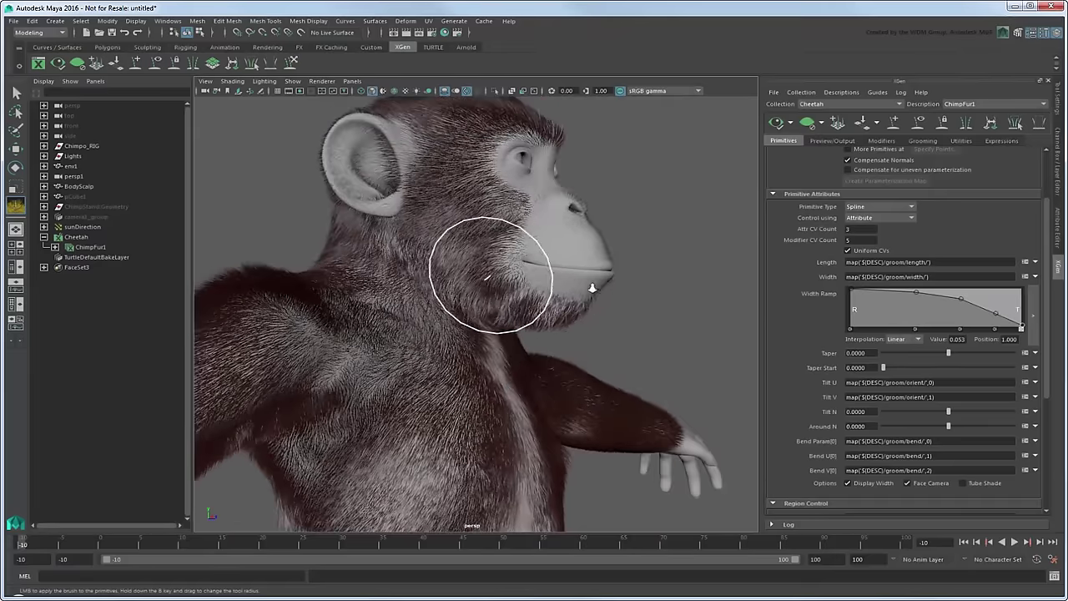
alt+right_drag(539, 267, 628, 280)
mouse_move(628, 280)
alt+mouse_down()
mouse_move(634, 267)
mouse_move(648, 279)
mouse_move(684, 275)
alt+mouse_up()
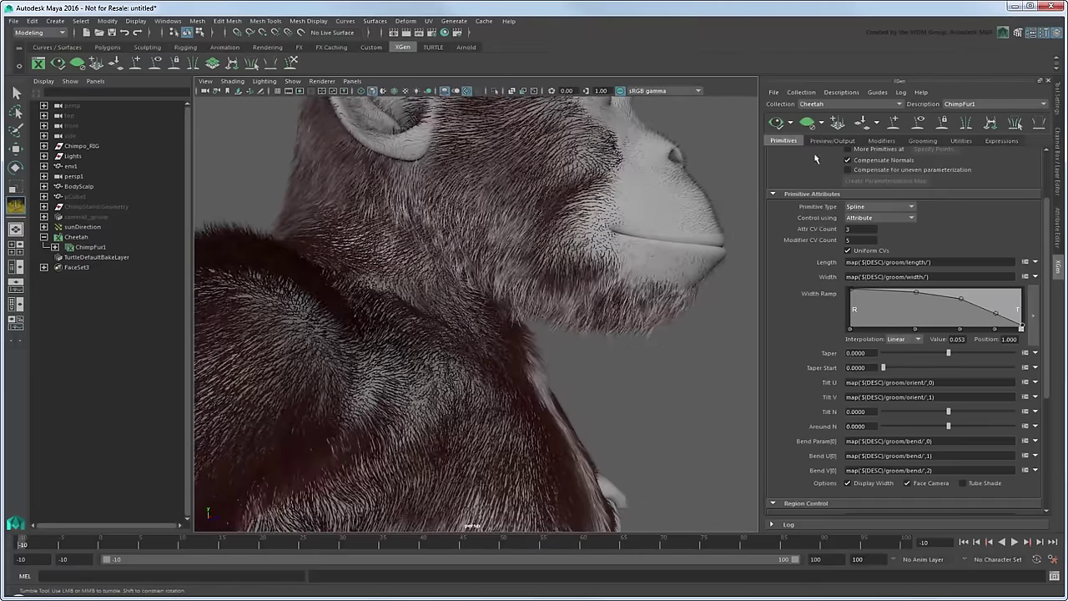
Switch back to XGen Grooming and select the Part brush
click(922, 141)
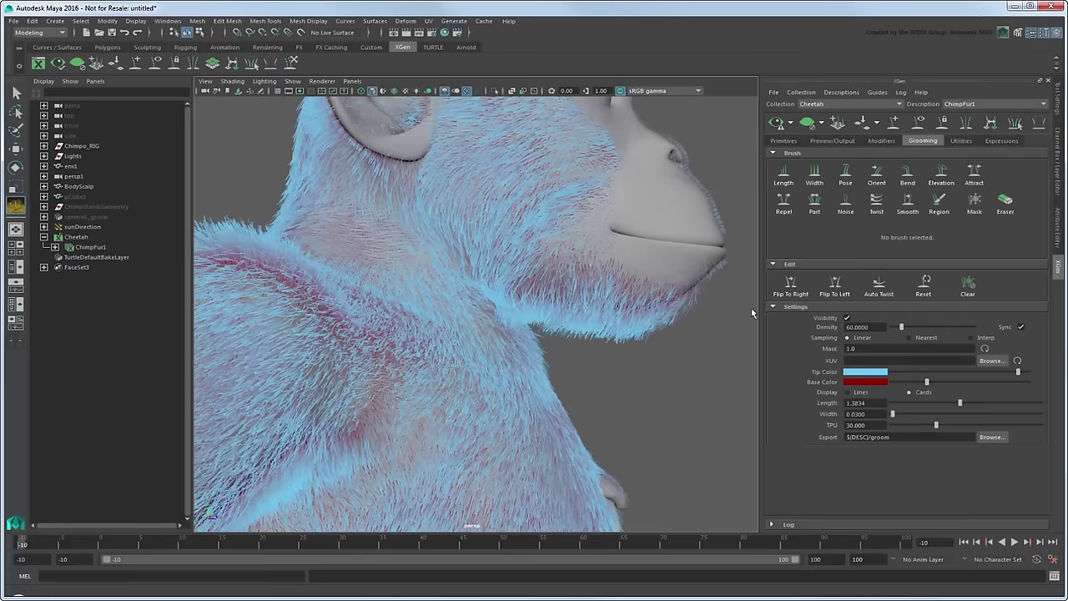
mouse_move(751, 308)
alt+mouse_down()
mouse_move(617, 284)
mouse_move(608, 298)
mouse_move(703, 245)
alt+mouse_up()
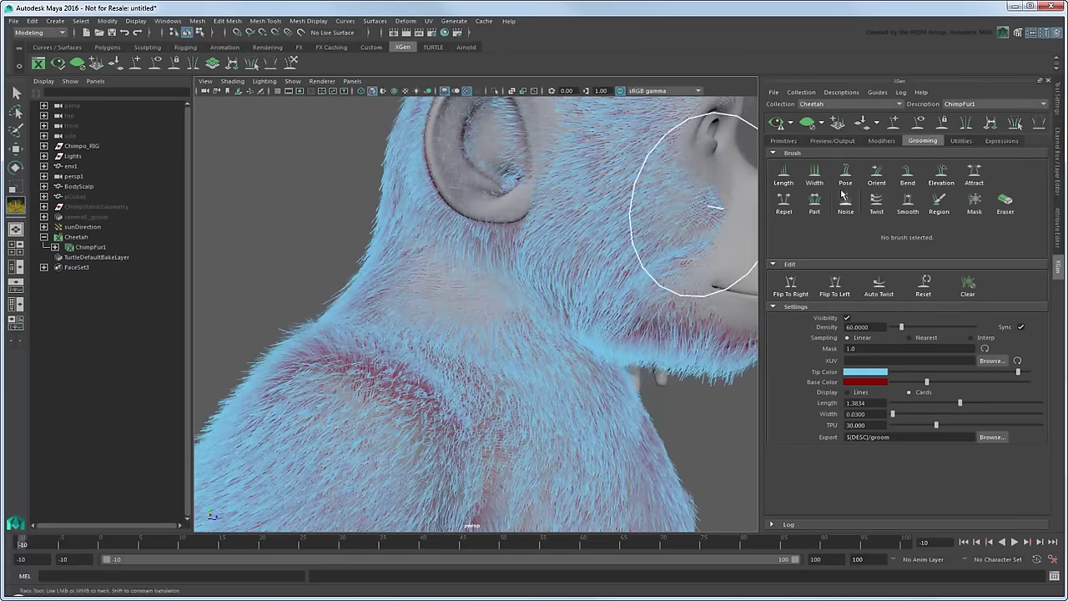
mouse_move(727, 203)
alt+mouse_down()
mouse_move(464, 246)
mouse_move(393, 210)
mouse_move(715, 238)
alt+mouse_up()
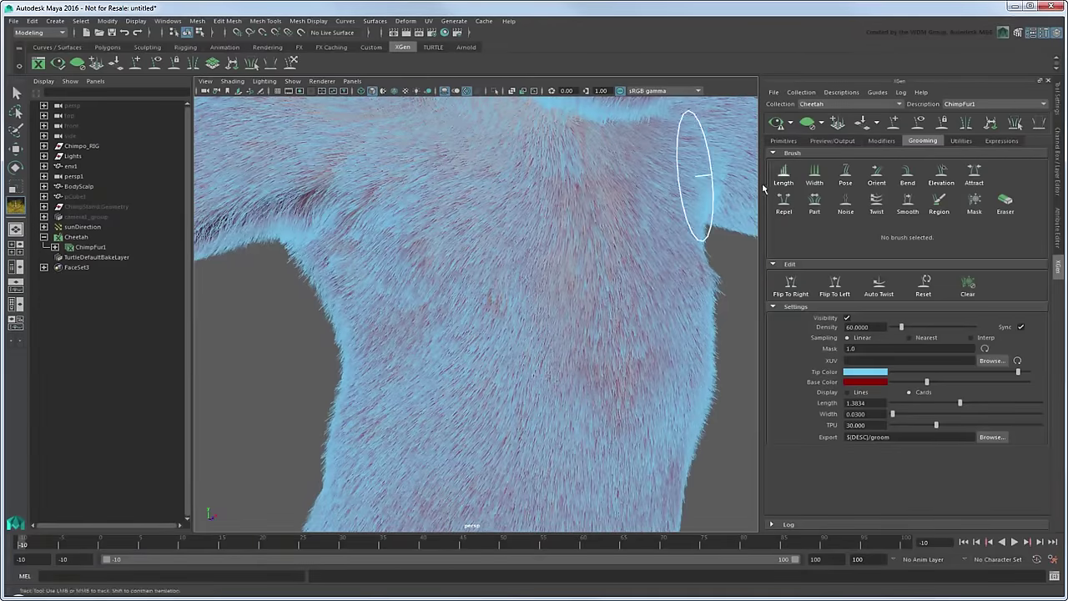
click(814, 201)
Part the fur along the belly, hips and between the legs, tumbling around the torso
alt+drag(602, 264, 400, 289)
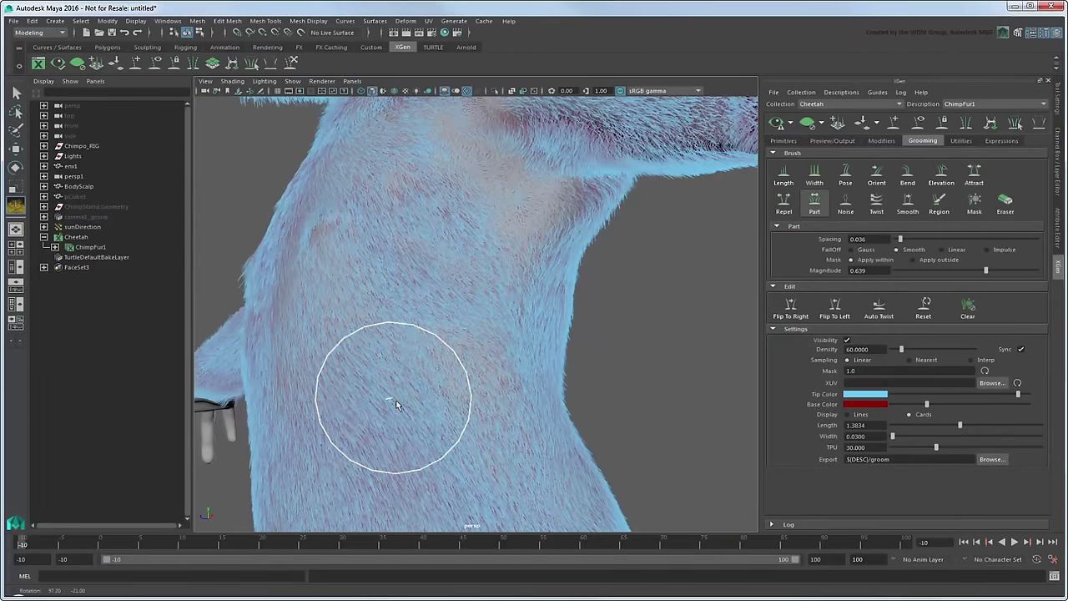
mouse_move(432, 437)
alt+mouse_down()
mouse_move(437, 425)
mouse_move(527, 445)
alt+mouse_up()
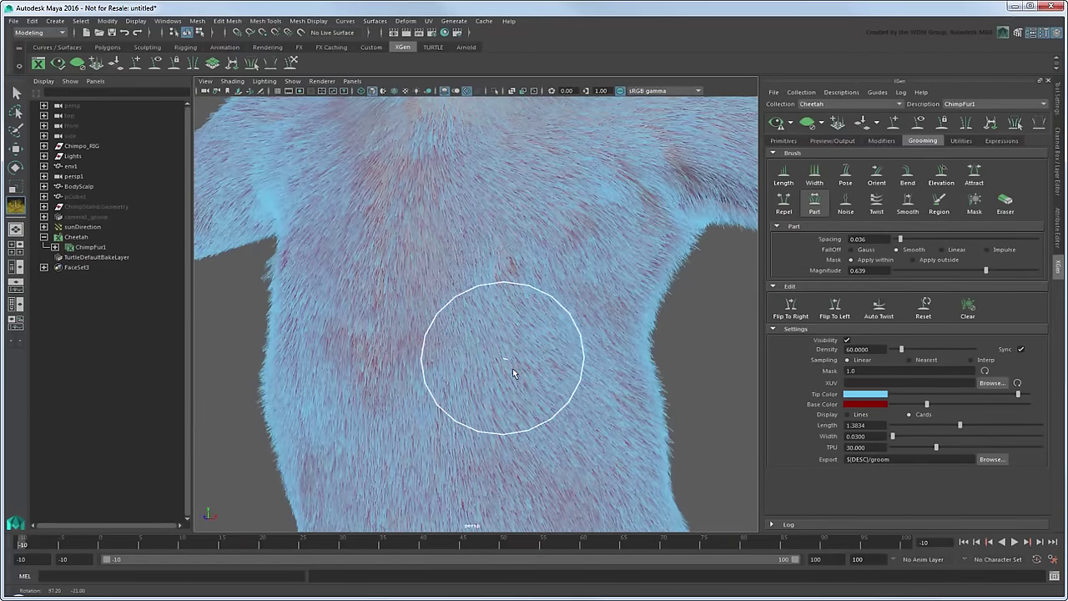
mouse_move(520, 375)
alt+mouse_down()
mouse_move(453, 238)
mouse_move(506, 385)
alt+mouse_up()
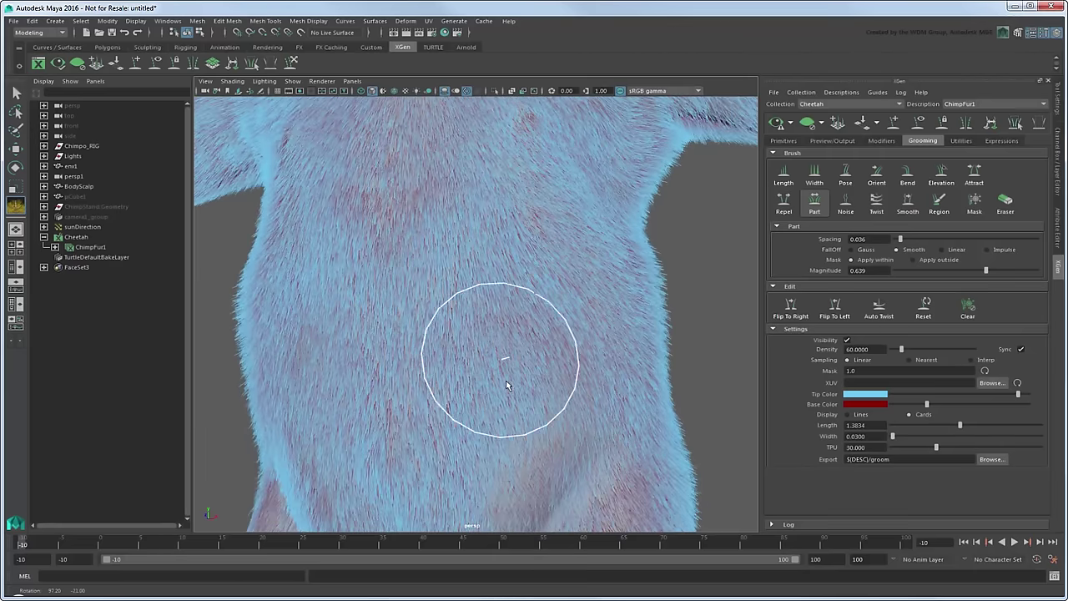
alt+drag(532, 268, 570, 341)
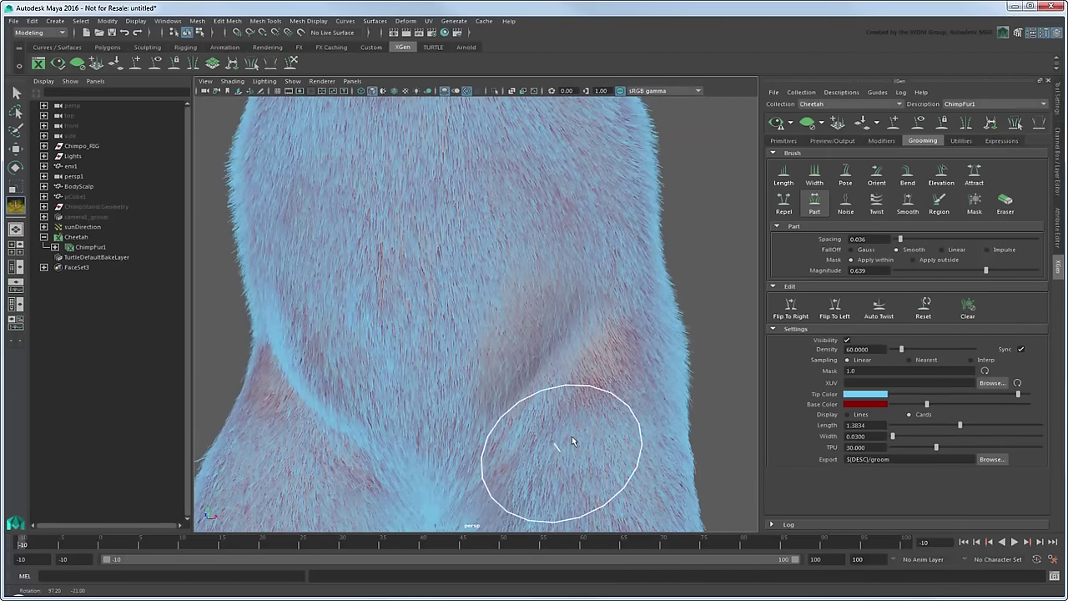
alt+drag(526, 505, 610, 245)
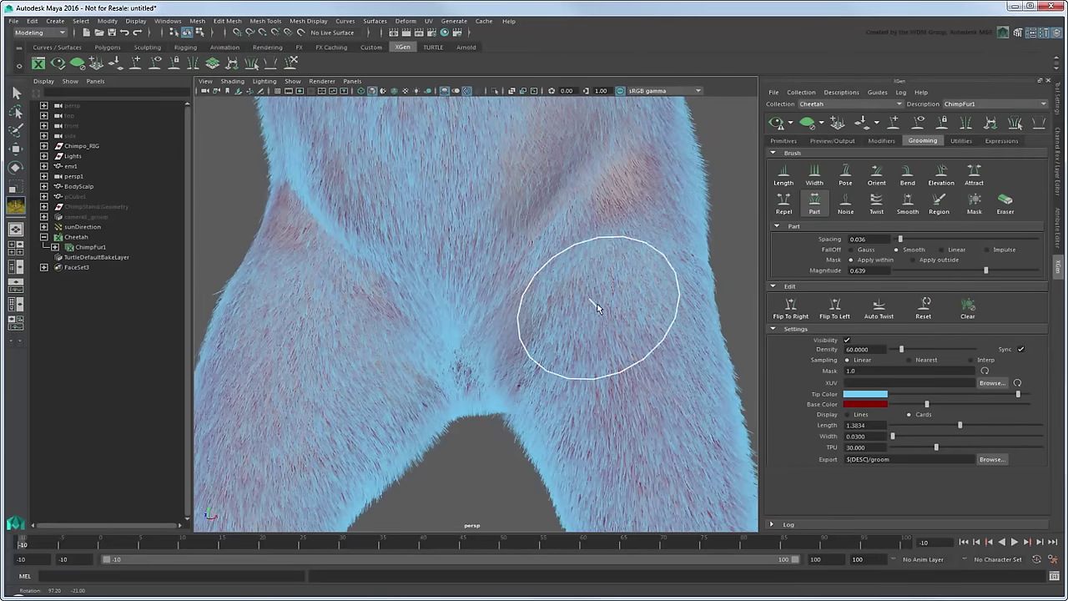
alt+drag(584, 412, 527, 293)
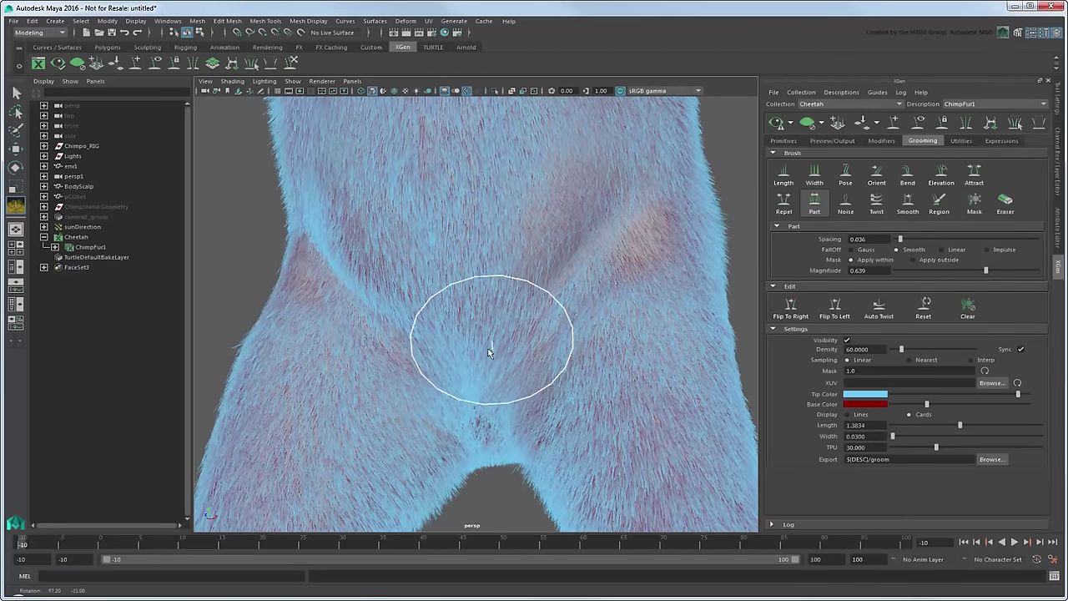
alt+drag(529, 255, 692, 305)
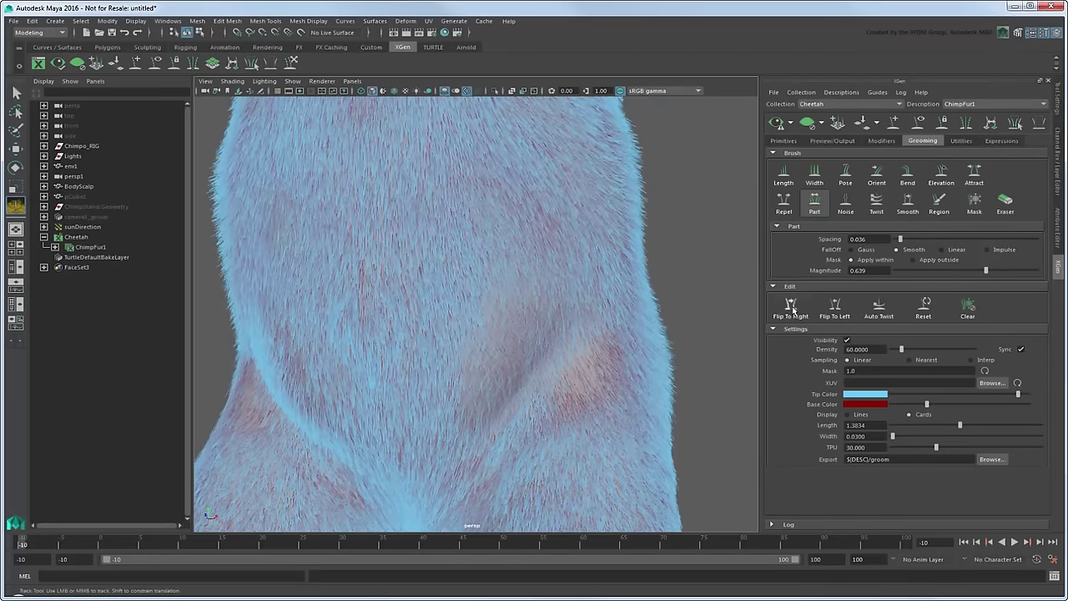
mouse_move(554, 281)
alt+mouse_down()
mouse_move(432, 251)
mouse_move(357, 326)
alt+mouse_up()
Roughen the chest and chin fur with the Noise brush
alt+drag(381, 369, 715, 275)
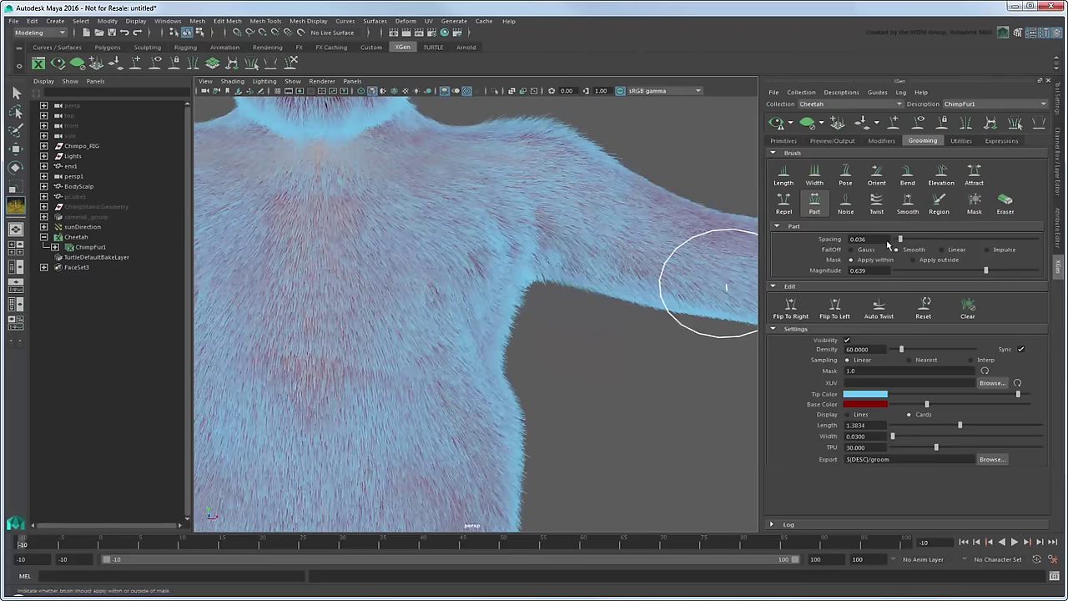
click(845, 200)
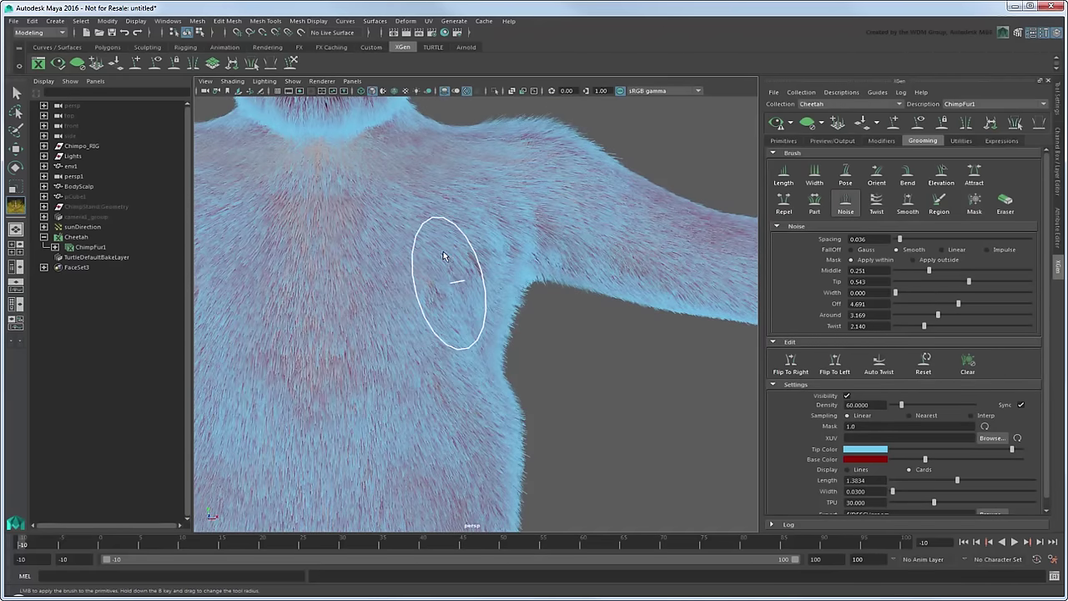
alt+drag(493, 295, 735, 263)
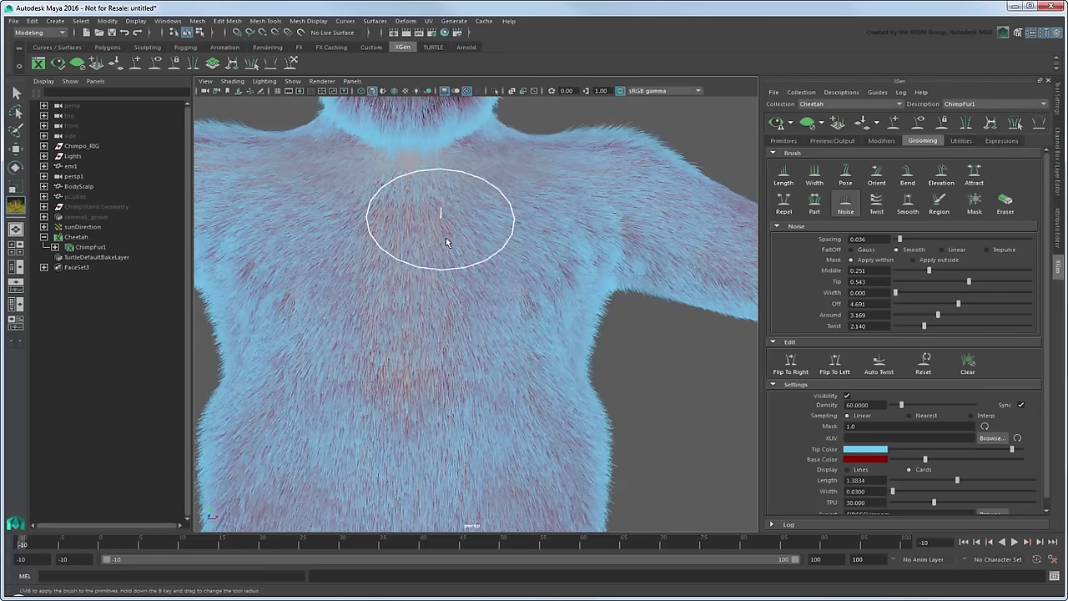
alt+drag(446, 242, 440, 281)
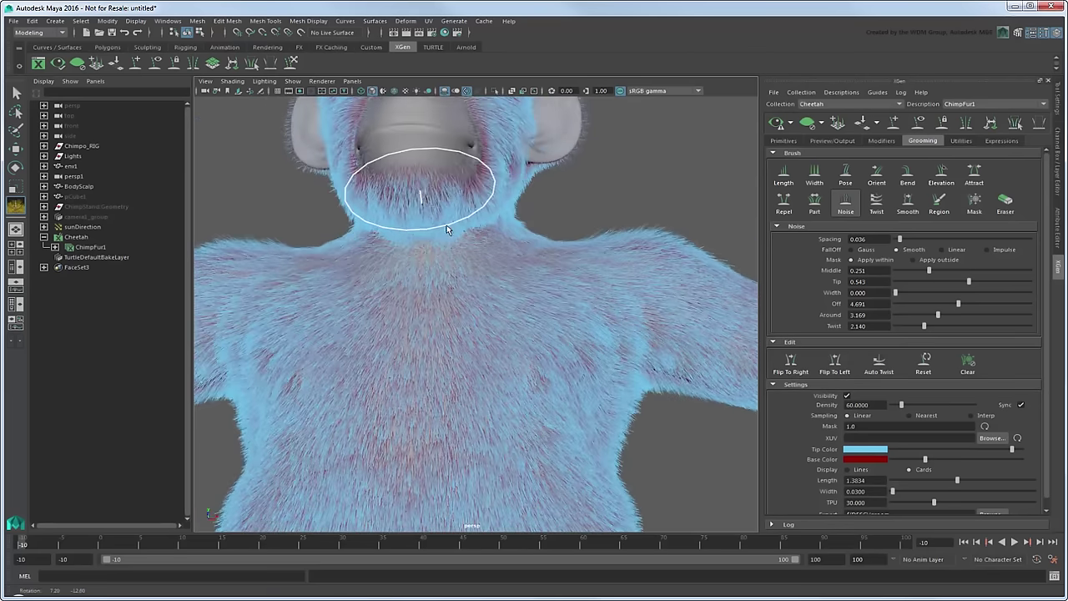
mouse_move(447, 224)
alt+mouse_down()
mouse_move(434, 303)
mouse_move(391, 287)
alt+mouse_up()
alt+right_drag(411, 278, 679, 287)
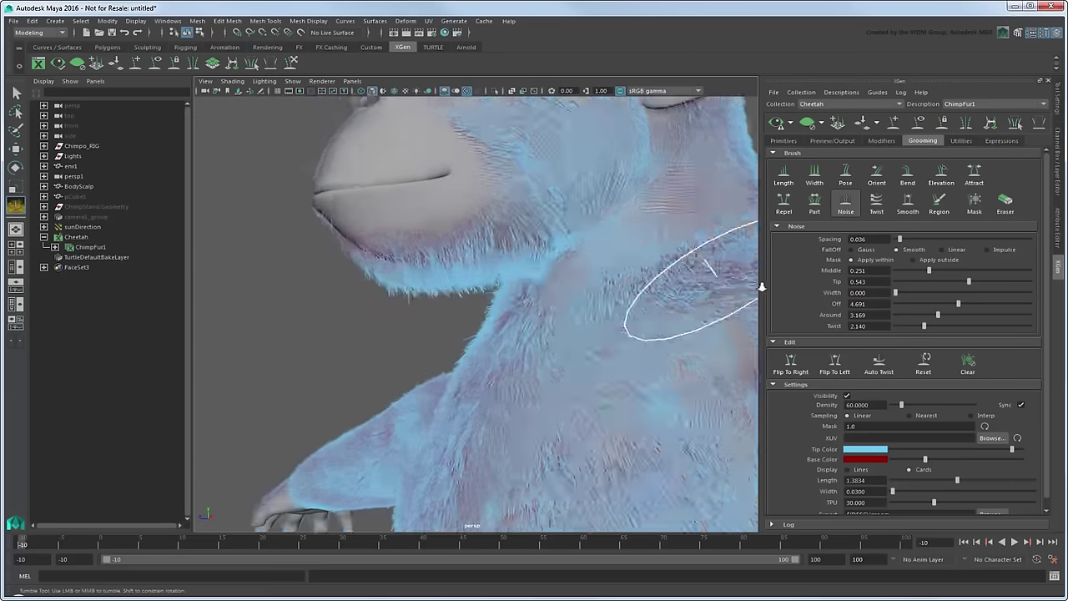
Clump the chin fur with a smaller Attract brush
click(974, 171)
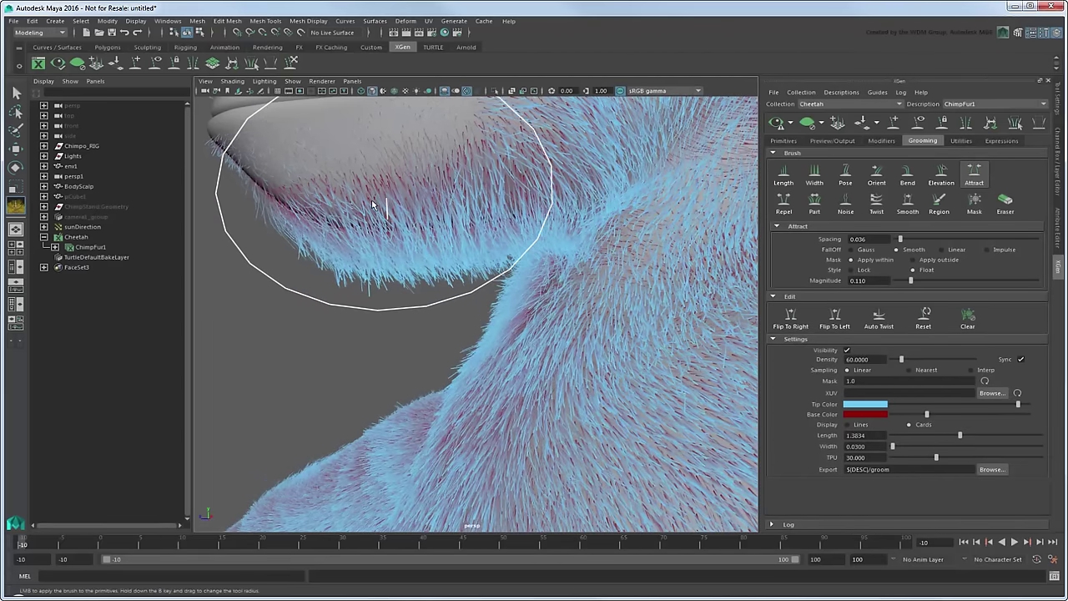
drag(388, 201, 348, 206)
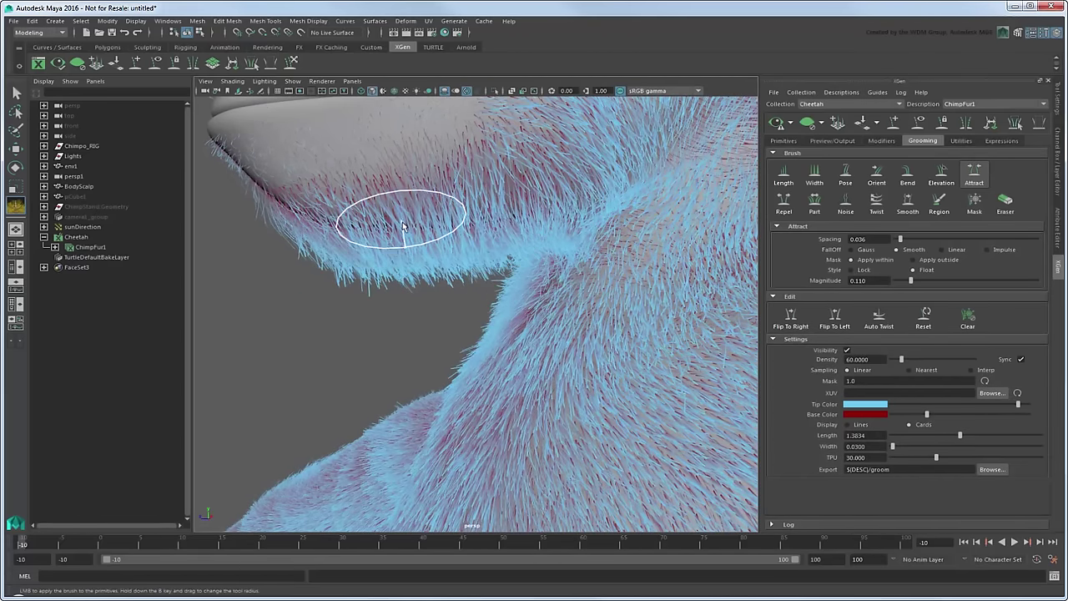
mouse_move(524, 176)
alt+mouse_down()
mouse_move(428, 208)
mouse_move(420, 185)
mouse_move(430, 150)
mouse_move(438, 173)
mouse_move(489, 208)
mouse_move(626, 195)
mouse_move(548, 175)
mouse_move(538, 210)
alt+mouse_up()
mouse_move(538, 211)
alt+right_down()
mouse_move(718, 314)
mouse_move(749, 220)
alt+right_up()
Restyle the lips and muzzle fur with the Bend and Pose brushes
click(907, 176)
mouse_move(667, 275)
alt+mouse_down()
mouse_move(604, 297)
mouse_move(443, 291)
mouse_move(511, 308)
alt+mouse_up()
alt+drag(544, 231, 393, 276)
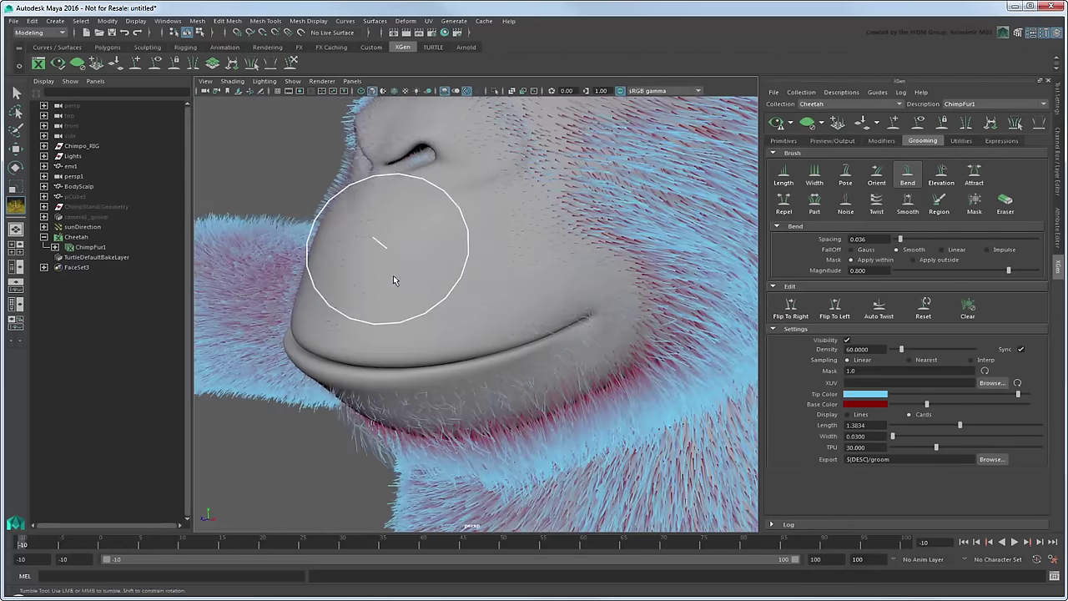
click(846, 173)
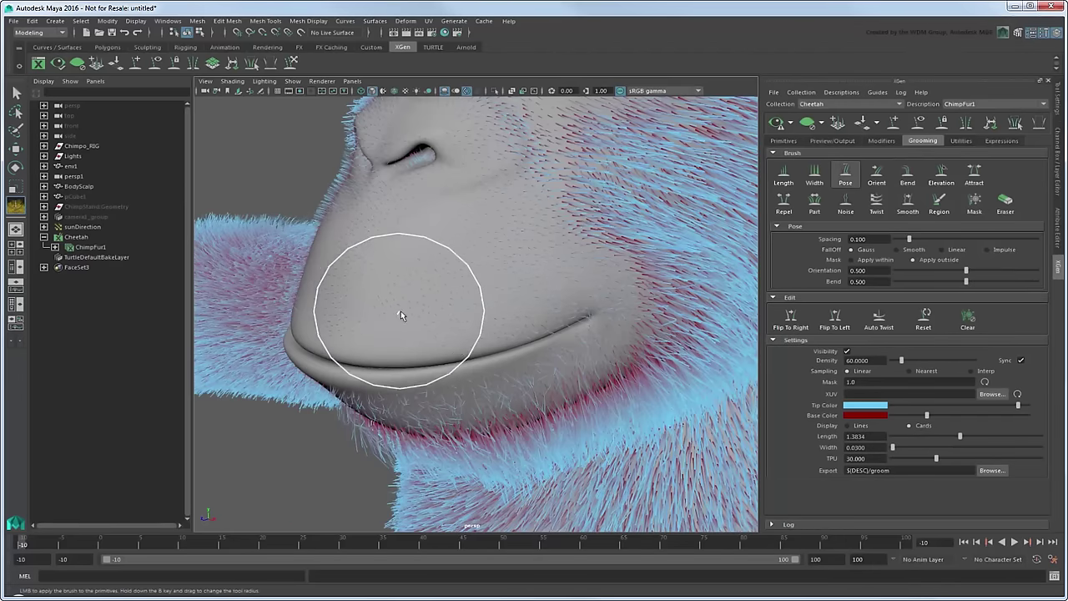
mouse_move(571, 224)
alt+mouse_down()
mouse_move(498, 269)
mouse_move(476, 210)
mouse_move(468, 236)
alt+mouse_up()
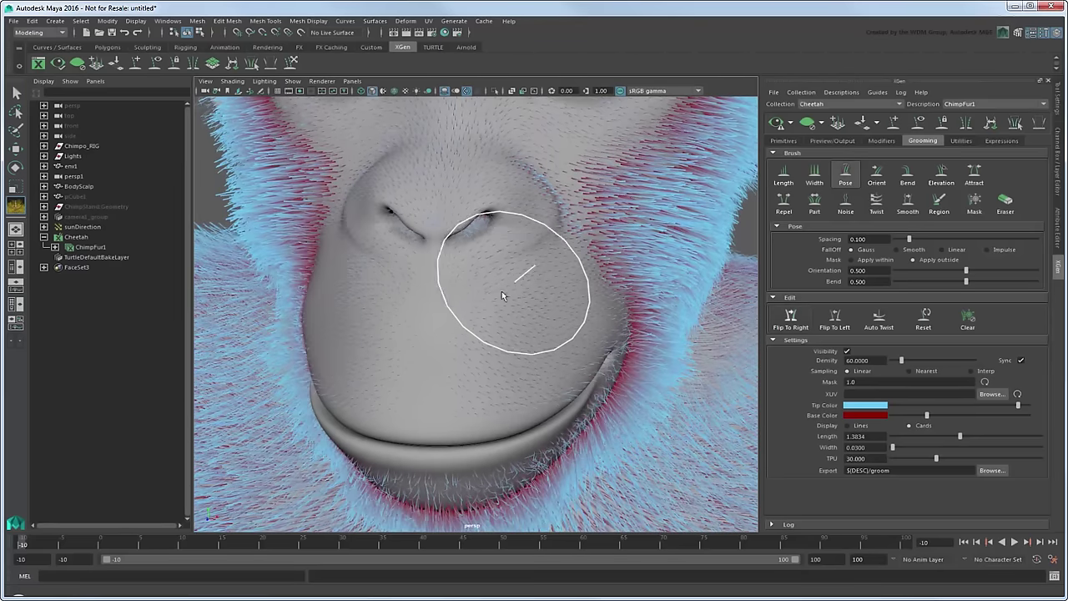
mouse_move(506, 279)
alt+mouse_down()
mouse_move(494, 293)
mouse_move(584, 284)
alt+mouse_up()
Roughen the fur on the left, upper and right cheeks with the Noise brush
click(845, 200)
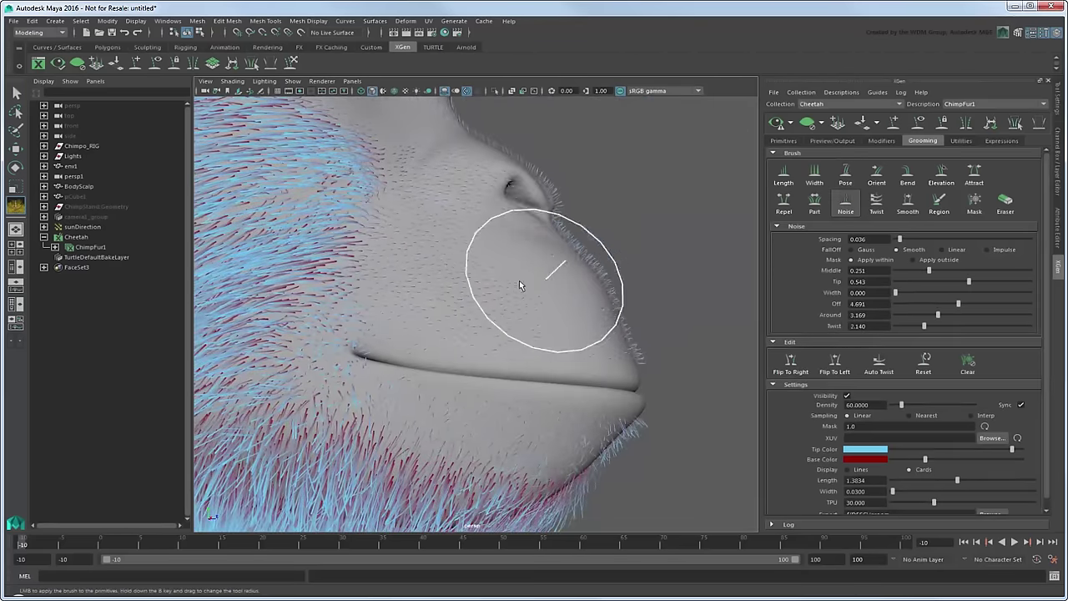
drag(501, 289, 347, 255)
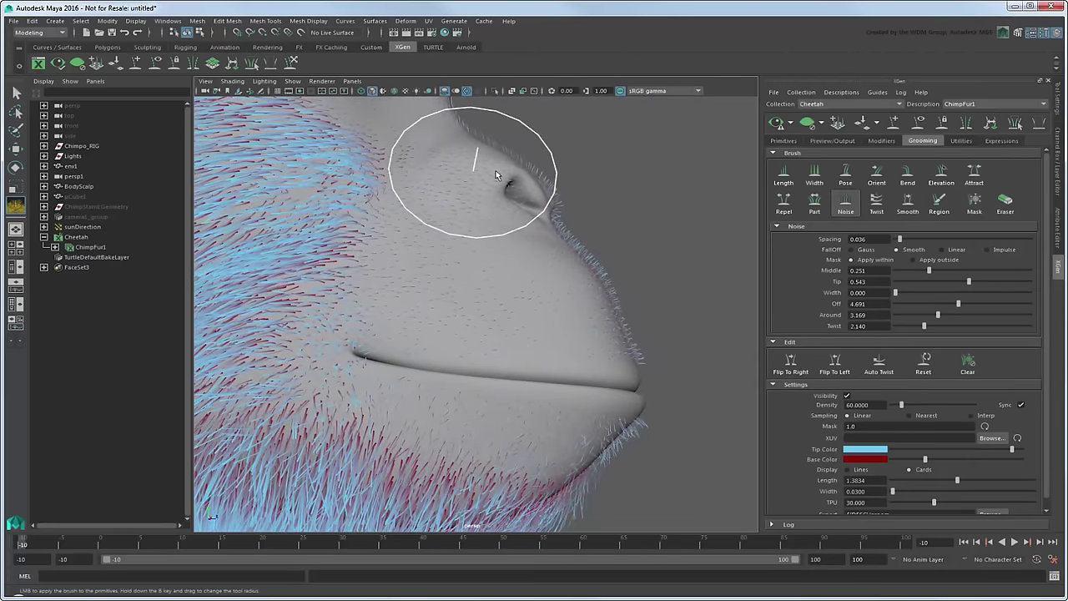
alt+drag(486, 238, 410, 334)
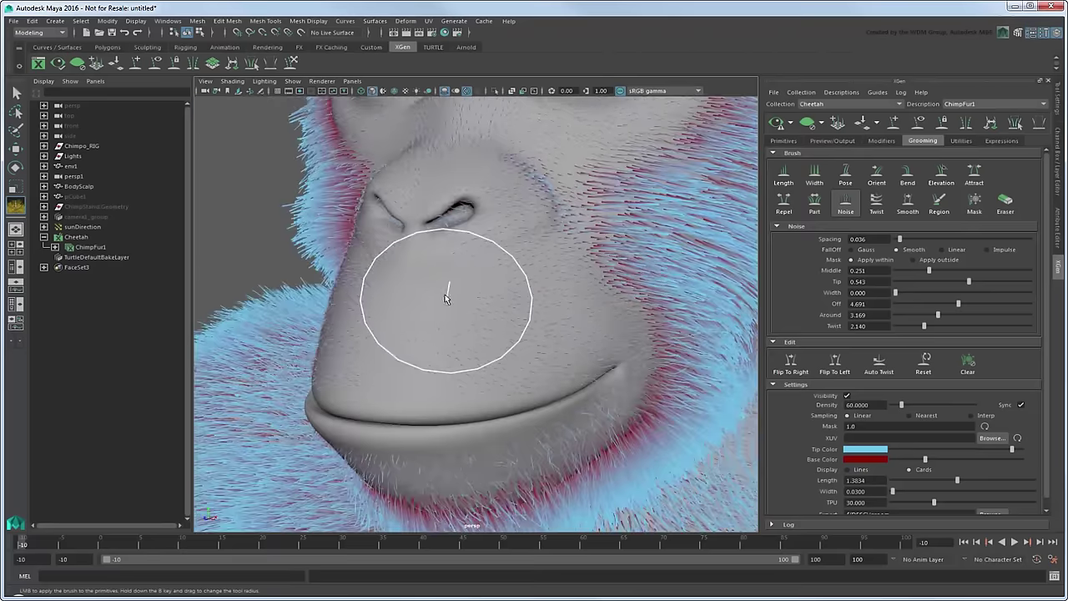
mouse_move(600, 146)
mouse_down()
mouse_move(653, 144)
mouse_move(575, 214)
mouse_move(524, 168)
mouse_move(641, 295)
mouse_move(660, 334)
mouse_move(606, 342)
mouse_up()
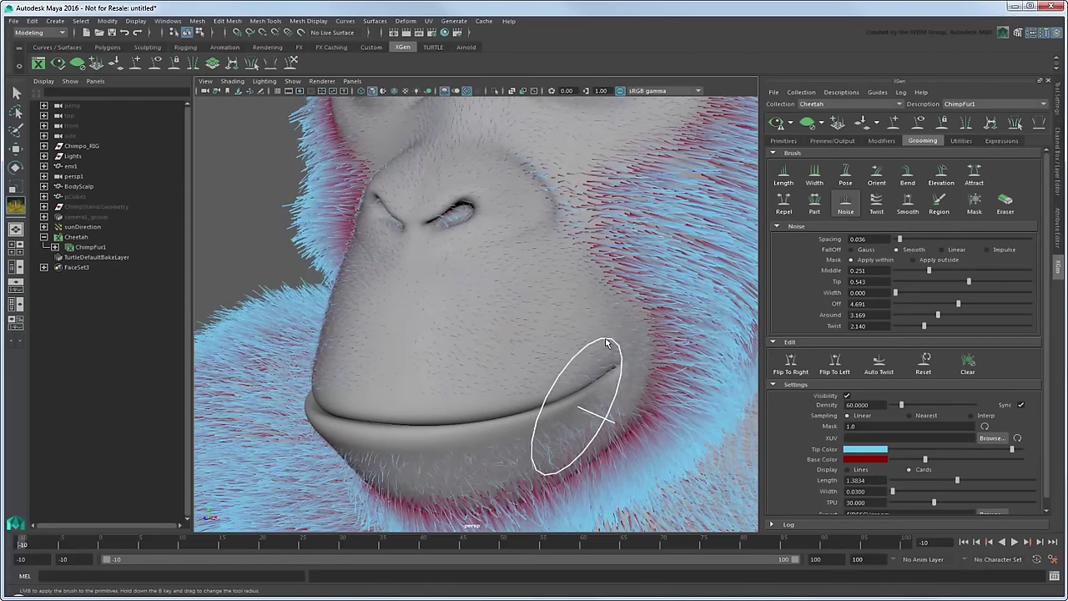
mouse_move(482, 319)
alt+mouse_down()
mouse_move(400, 351)
mouse_move(534, 150)
mouse_move(468, 167)
mouse_move(309, 143)
mouse_move(267, 267)
mouse_move(334, 329)
mouse_move(334, 382)
mouse_move(283, 312)
mouse_move(417, 258)
mouse_move(322, 363)
alt+mouse_up()
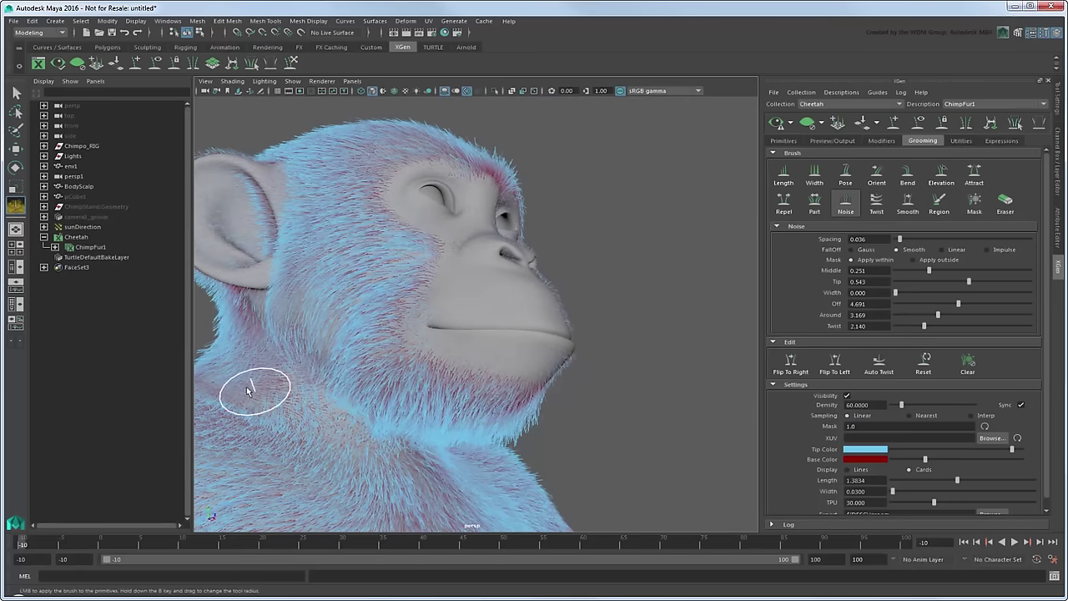
Clump the neck and shoulder fur with the Attract brush
mouse_move(247, 389)
alt+mouse_down()
mouse_move(393, 239)
mouse_move(368, 298)
mouse_move(414, 261)
alt+mouse_up()
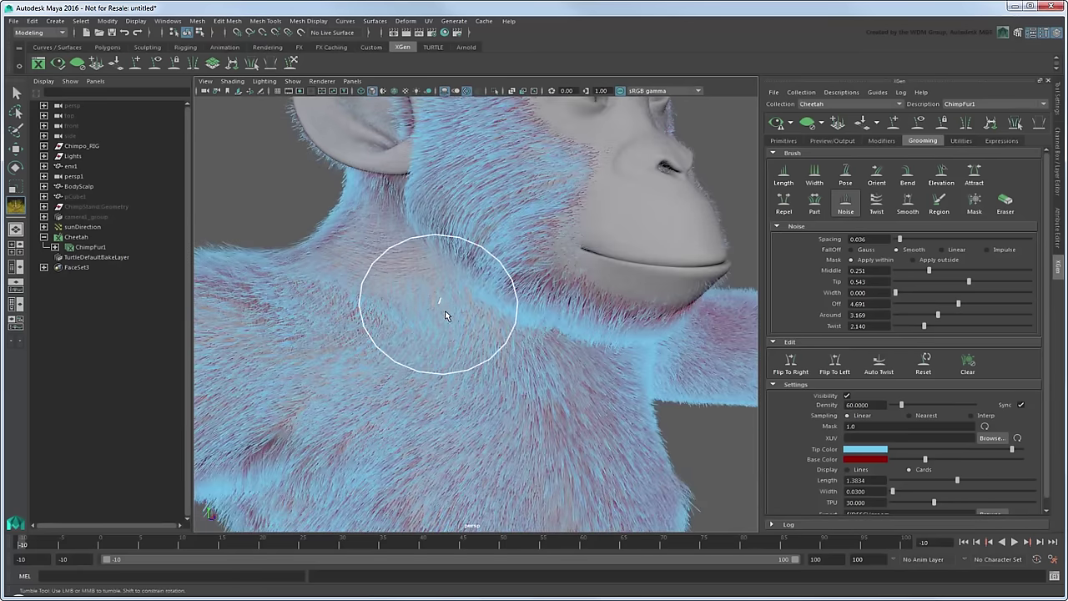
mouse_move(341, 305)
alt+mouse_down()
mouse_move(310, 317)
mouse_move(496, 253)
alt+mouse_up()
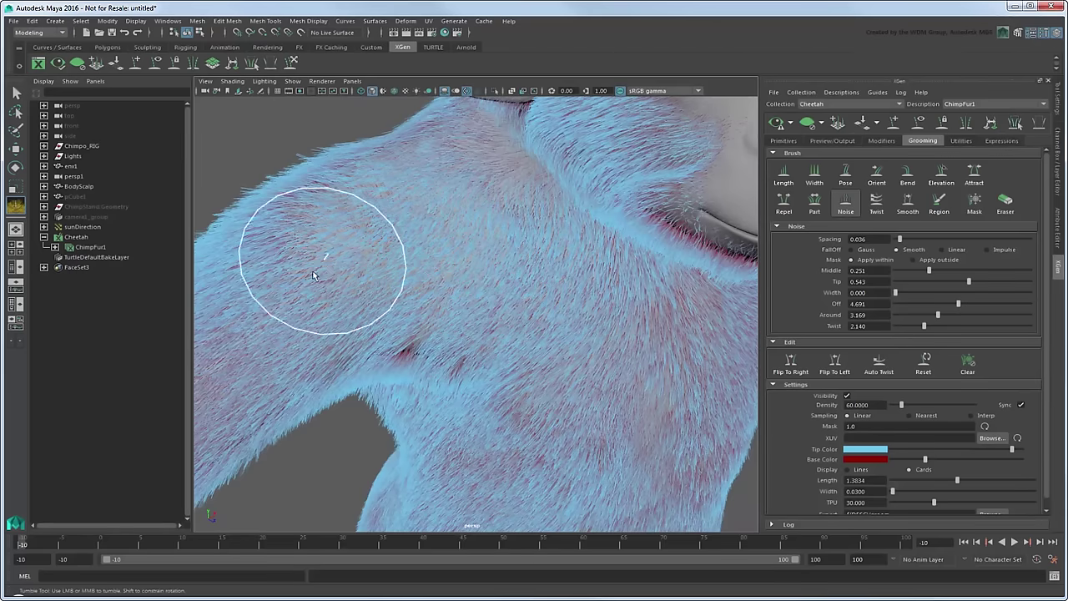
mouse_move(436, 274)
alt+middle_down()
mouse_move(556, 281)
mouse_move(500, 310)
mouse_move(594, 298)
alt+middle_up()
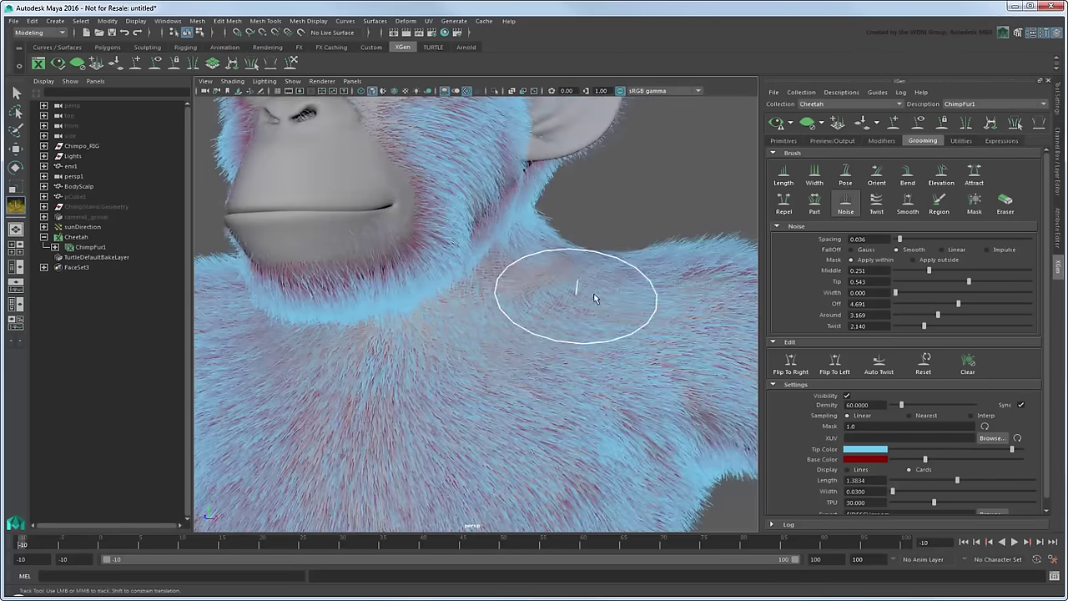
alt+drag(441, 279, 494, 241)
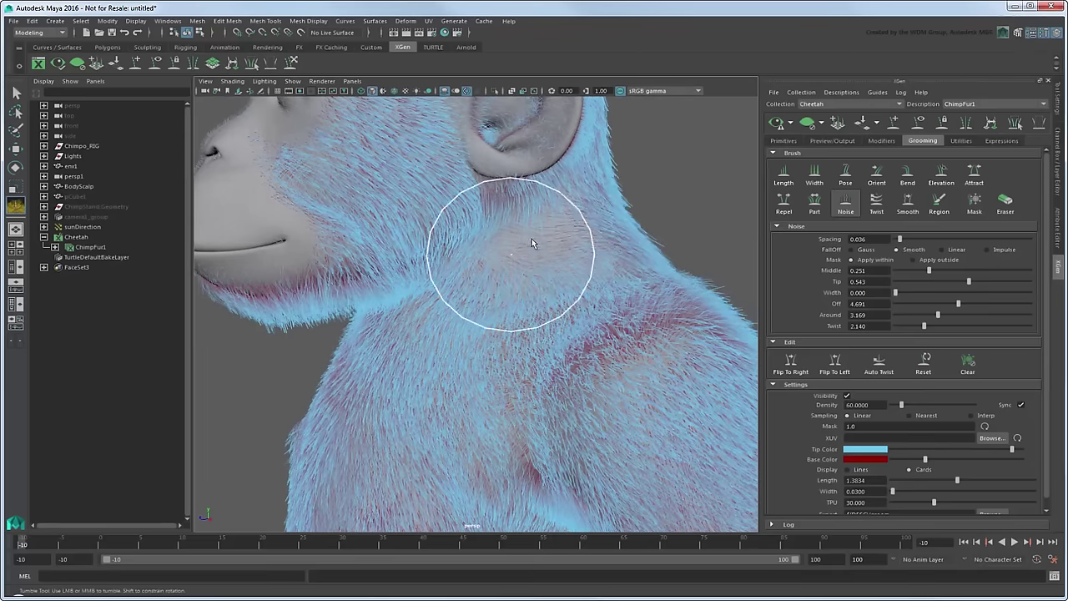
Comb the fur along the shoulder ridge and chest with the Pose brush
click(848, 176)
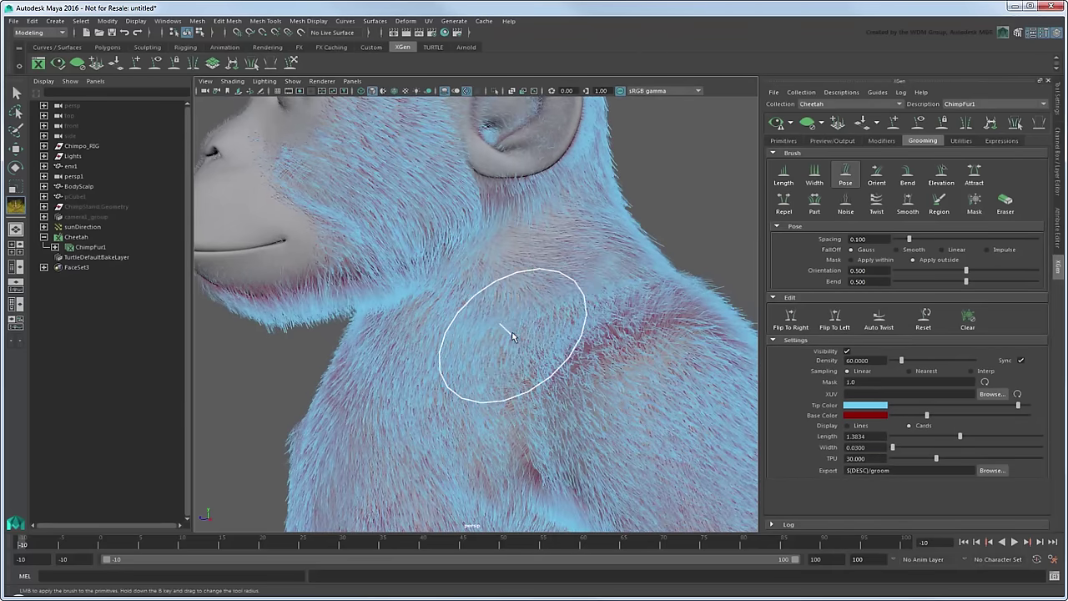
alt+drag(505, 332, 553, 301)
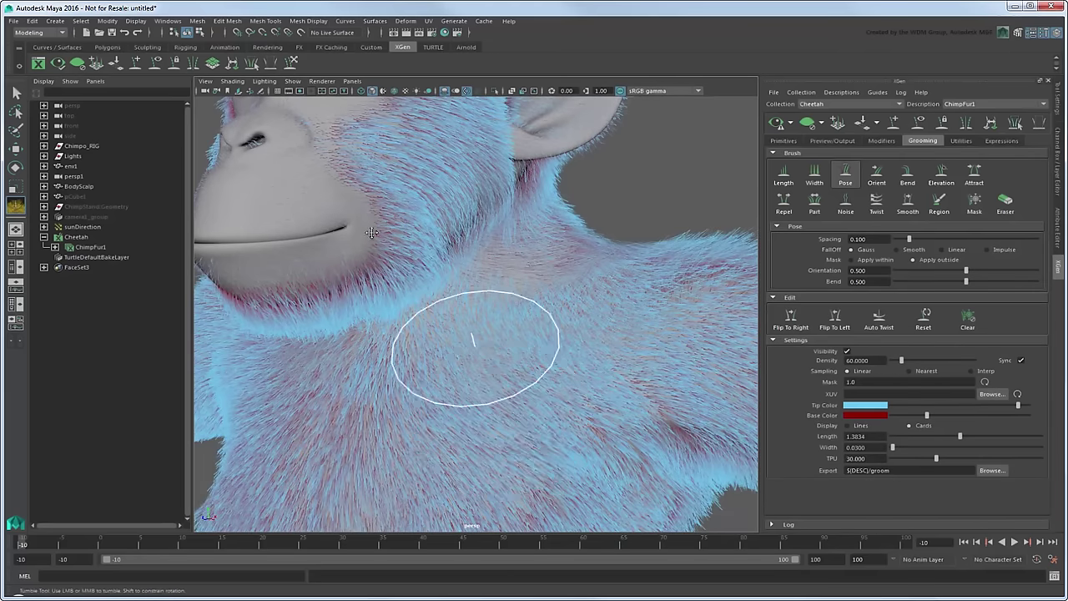
alt+drag(477, 334, 453, 309)
alt+drag(491, 356, 491, 333)
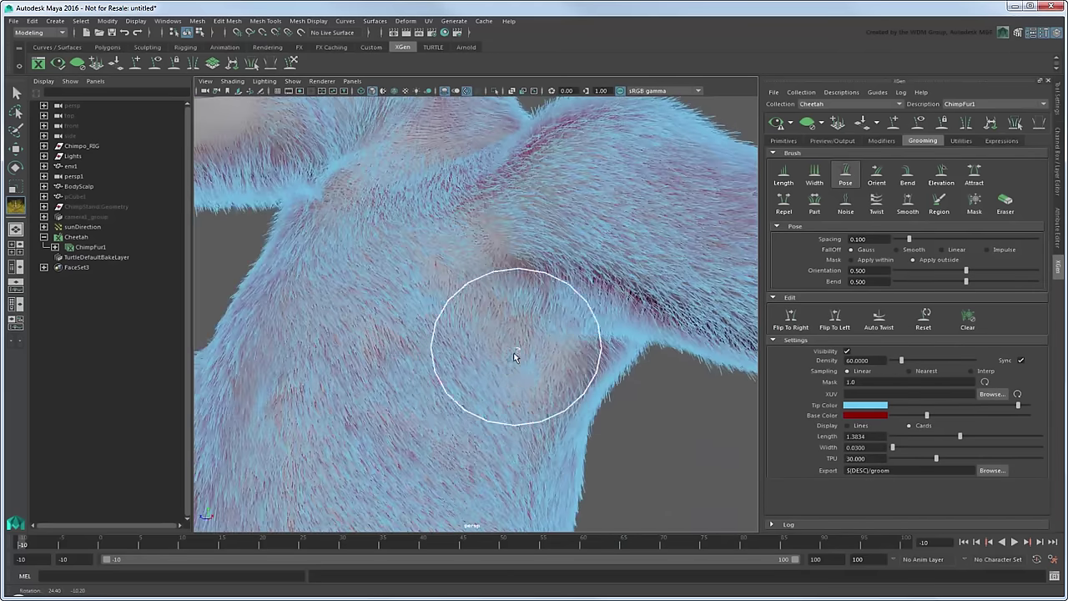
mouse_move(428, 341)
alt+mouse_down()
mouse_move(398, 244)
mouse_move(434, 250)
alt+mouse_up()
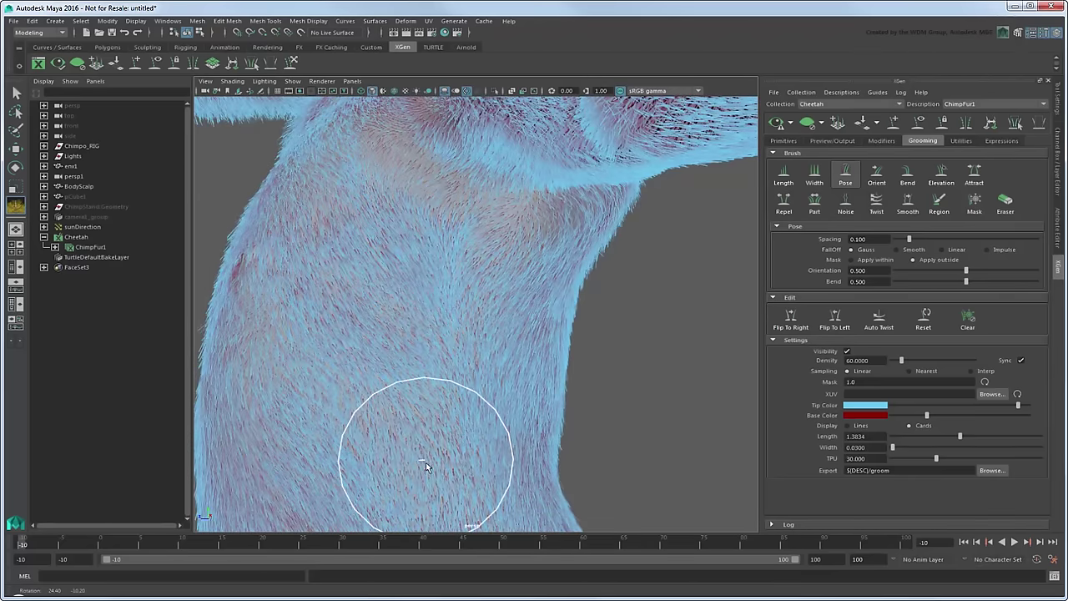
mouse_move(426, 464)
alt+mouse_down()
mouse_move(505, 350)
mouse_move(476, 252)
alt+mouse_up()
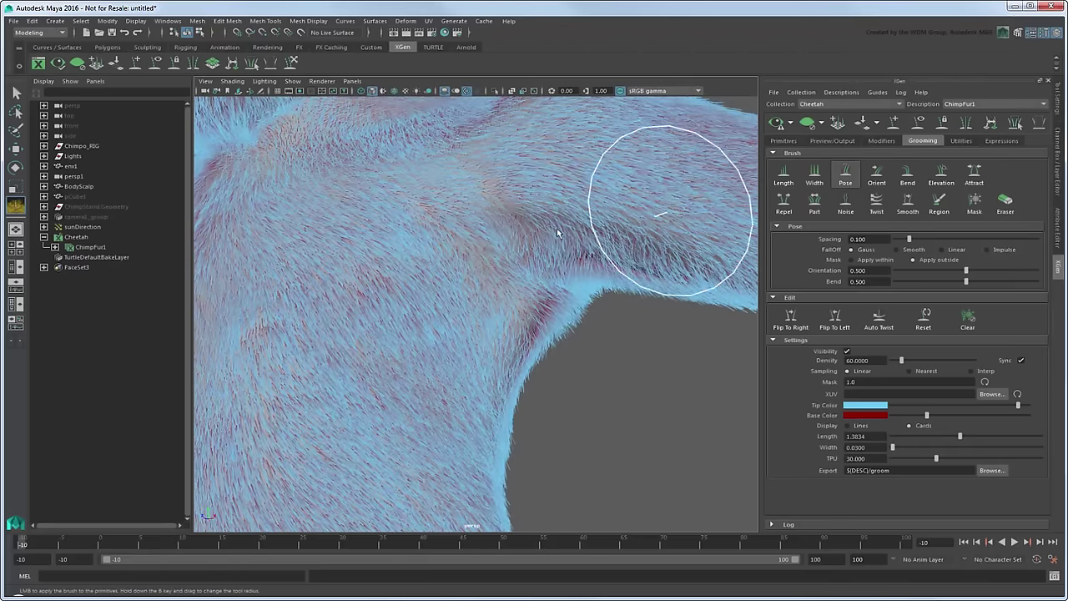
drag(524, 266, 616, 243)
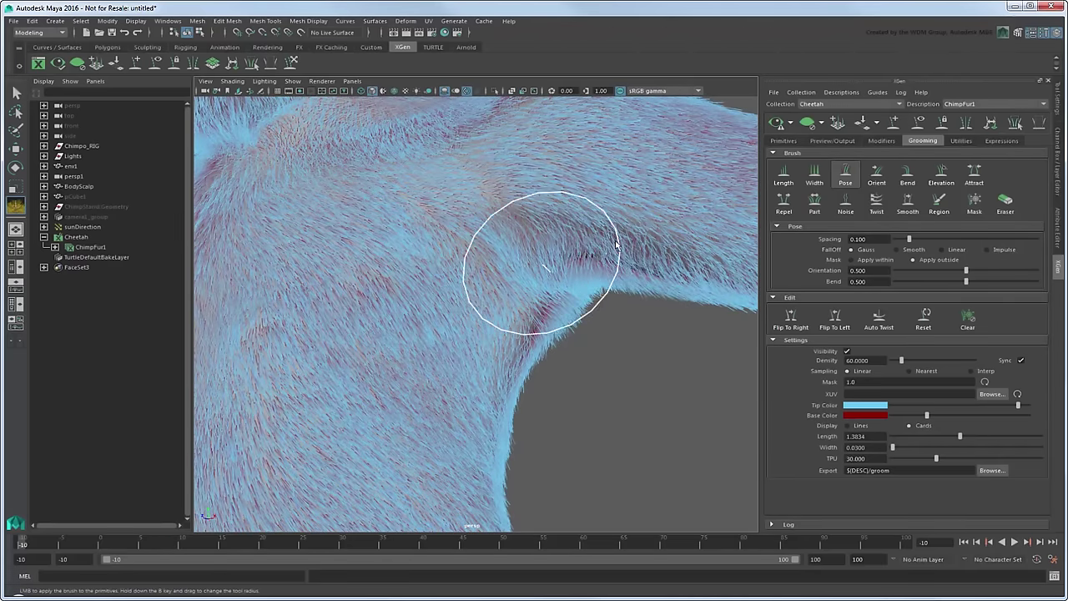
Clump the shoulder and upper-arm fur with the Attract brush, ending lined up along the arm
alt+drag(544, 241, 500, 275)
click(974, 174)
mouse_move(601, 250)
alt+mouse_down()
mouse_move(542, 254)
mouse_move(472, 278)
mouse_move(620, 246)
mouse_move(634, 280)
alt+mouse_up()
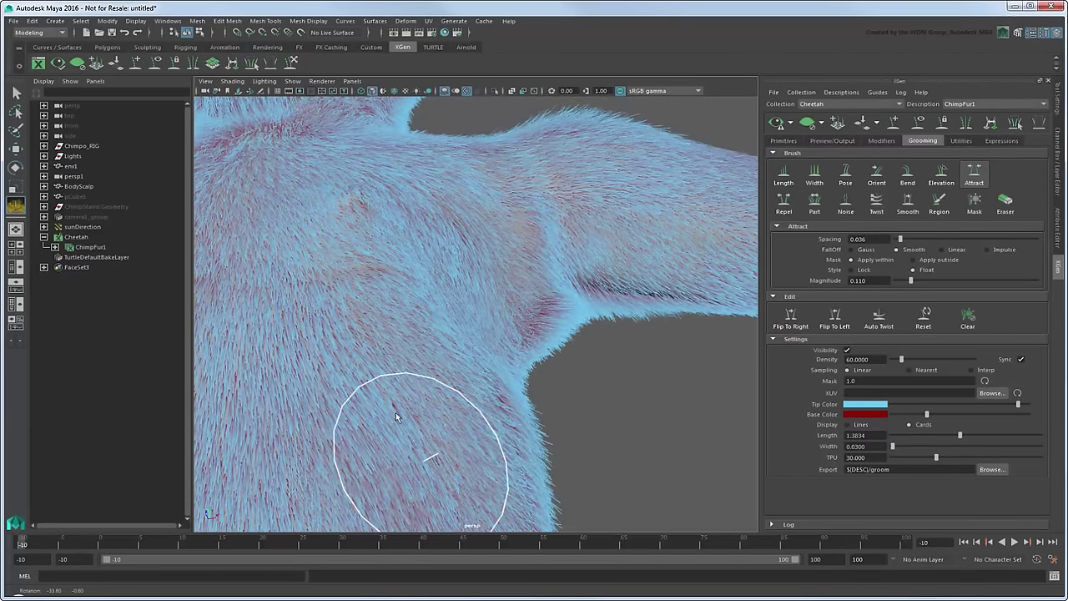
alt+drag(401, 417, 433, 367)
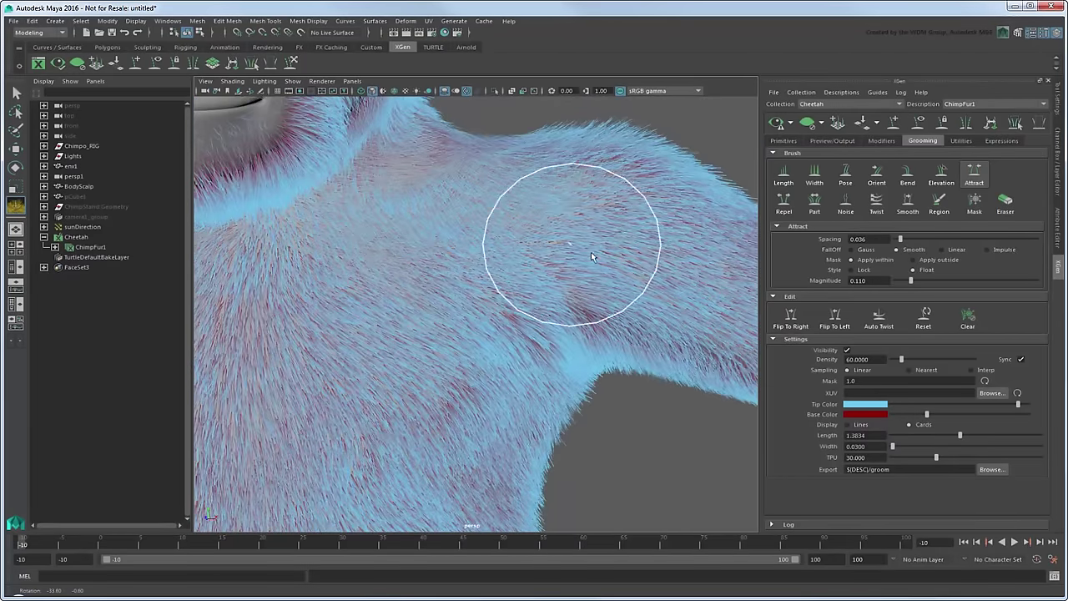
alt+drag(632, 222, 607, 306)
mouse_move(543, 250)
alt+mouse_down()
mouse_move(489, 239)
mouse_move(553, 291)
alt+mouse_up()
alt+drag(549, 247, 400, 300)
Comb the arm fur along the limb with the Pose brush
click(846, 171)
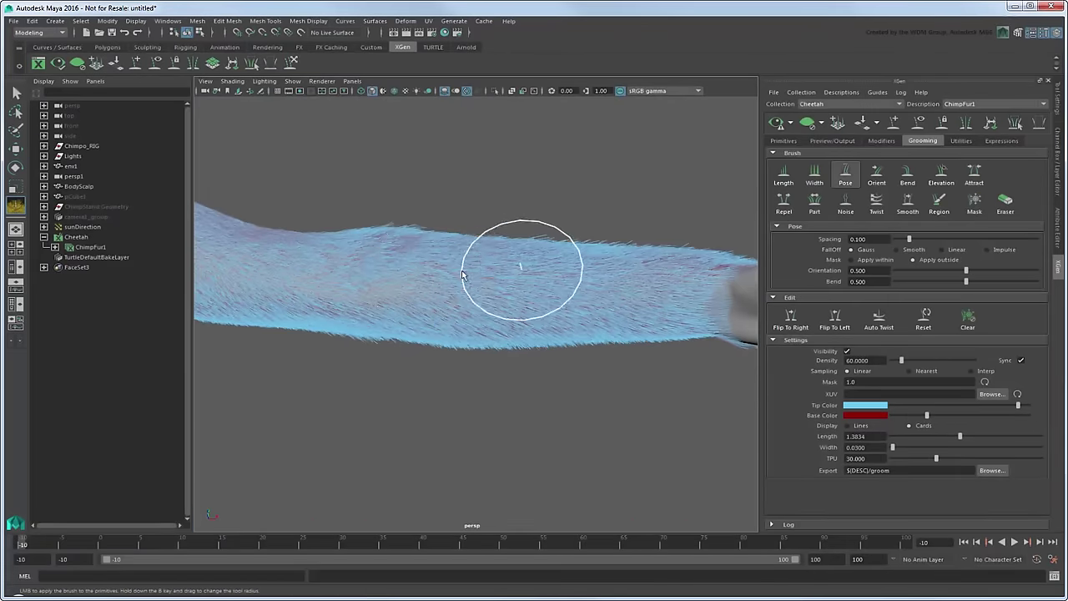
mouse_move(635, 286)
alt+mouse_down()
mouse_move(656, 255)
mouse_move(417, 267)
alt+mouse_up()
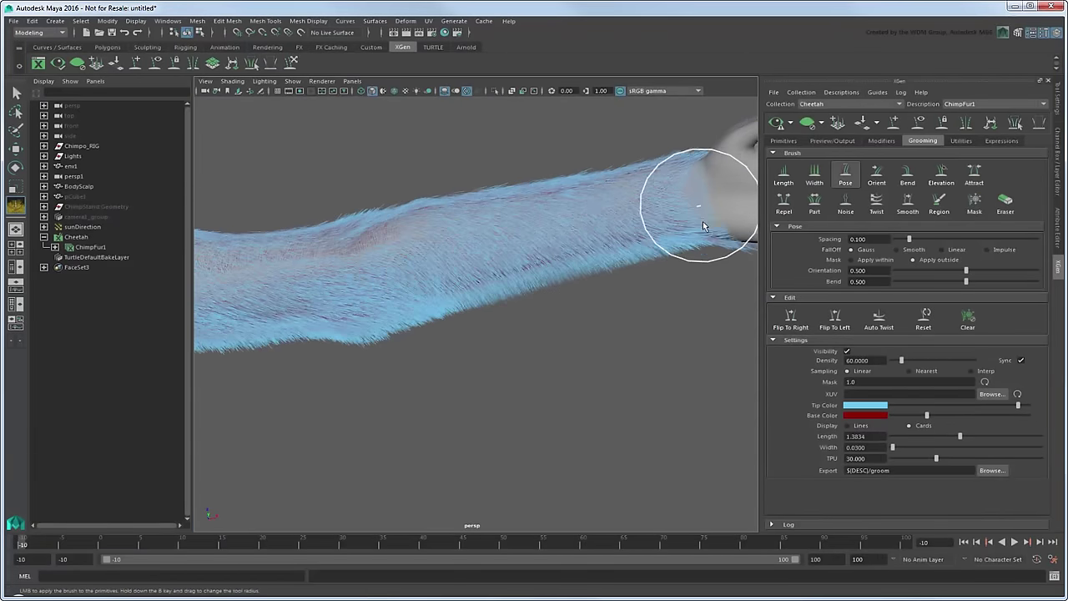
mouse_move(651, 222)
alt+mouse_down()
mouse_move(502, 269)
mouse_move(398, 220)
alt+mouse_up()
alt+drag(353, 246, 444, 233)
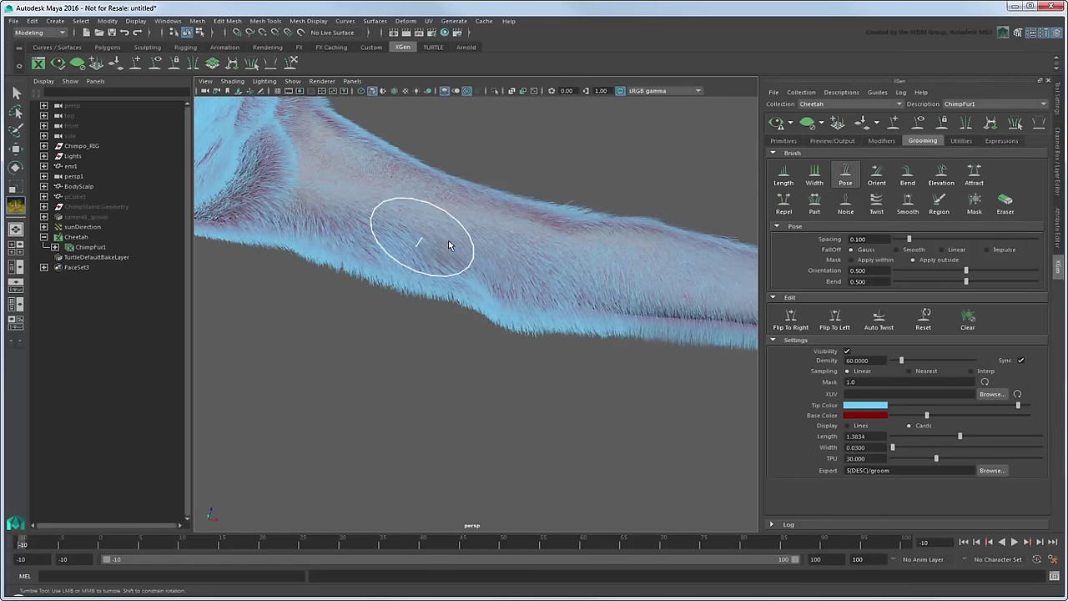
mouse_move(389, 196)
alt+mouse_down()
mouse_move(358, 191)
mouse_move(395, 279)
mouse_move(581, 286)
mouse_move(504, 269)
alt+mouse_up()
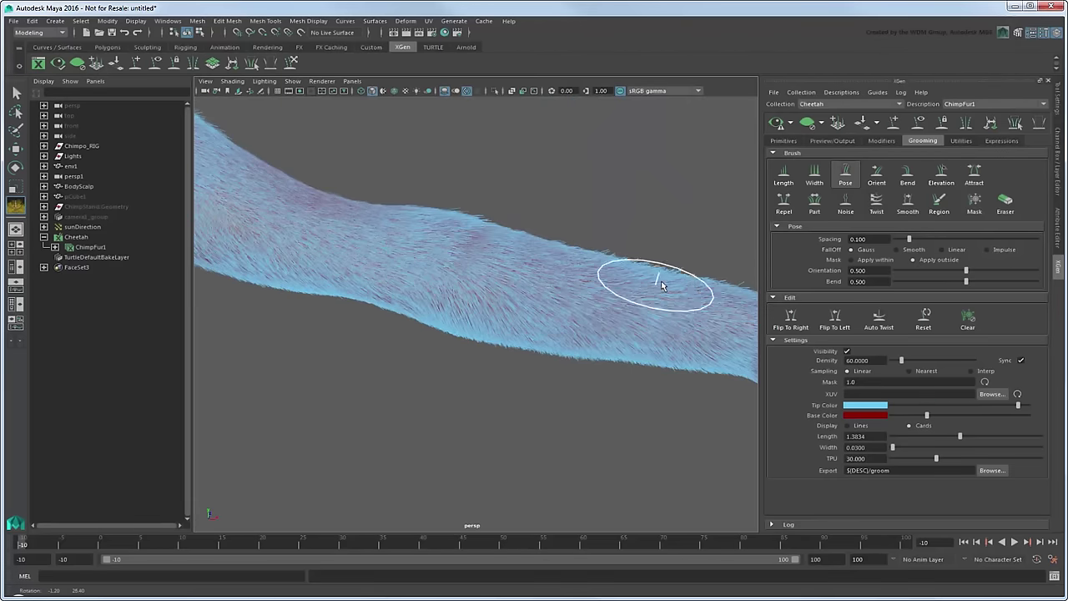
mouse_move(707, 319)
alt+mouse_down()
mouse_move(467, 307)
mouse_move(444, 356)
alt+mouse_up()
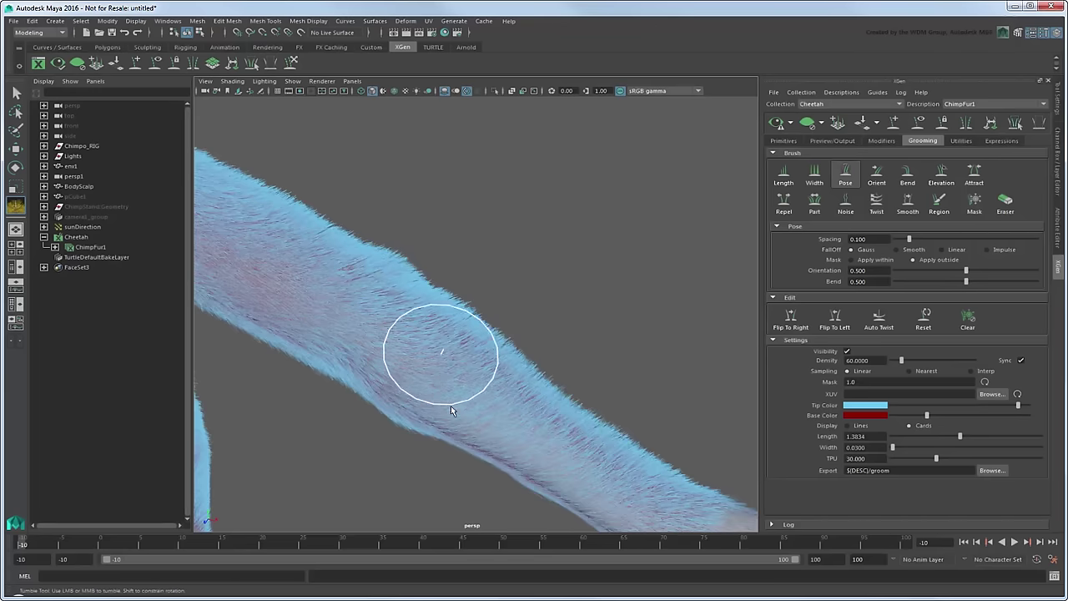
Clump the arm fur with Attract, then roughen the arm and side fur with Noise
click(974, 172)
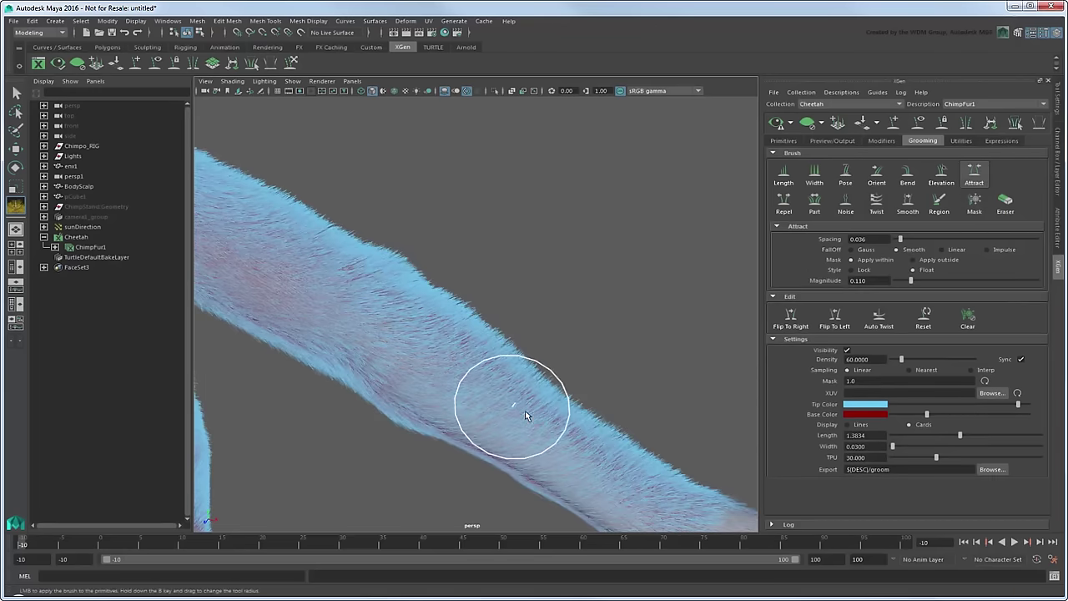
alt+drag(578, 444, 324, 334)
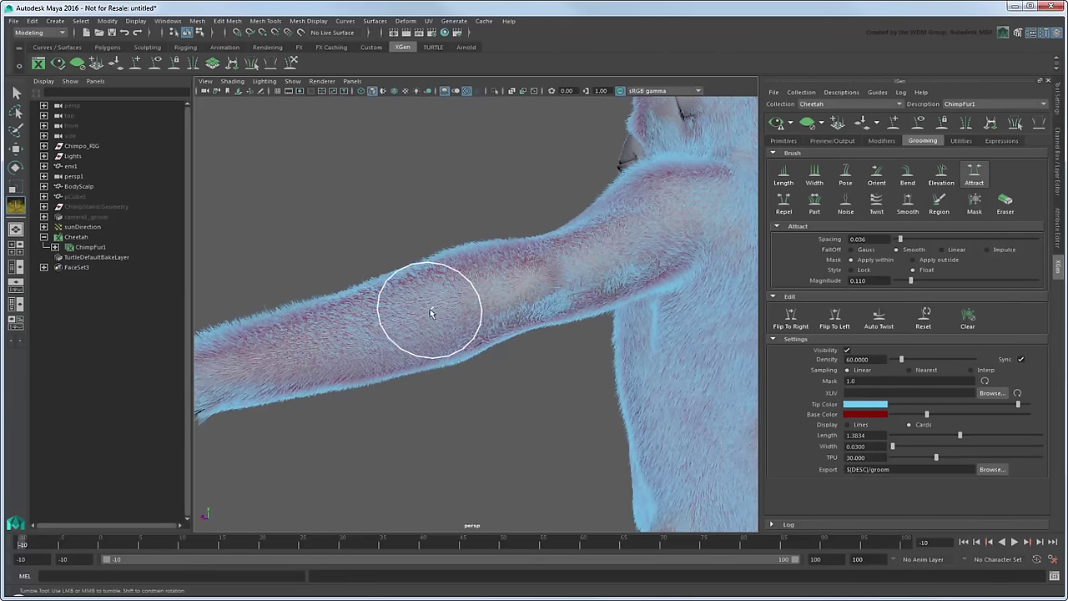
click(847, 205)
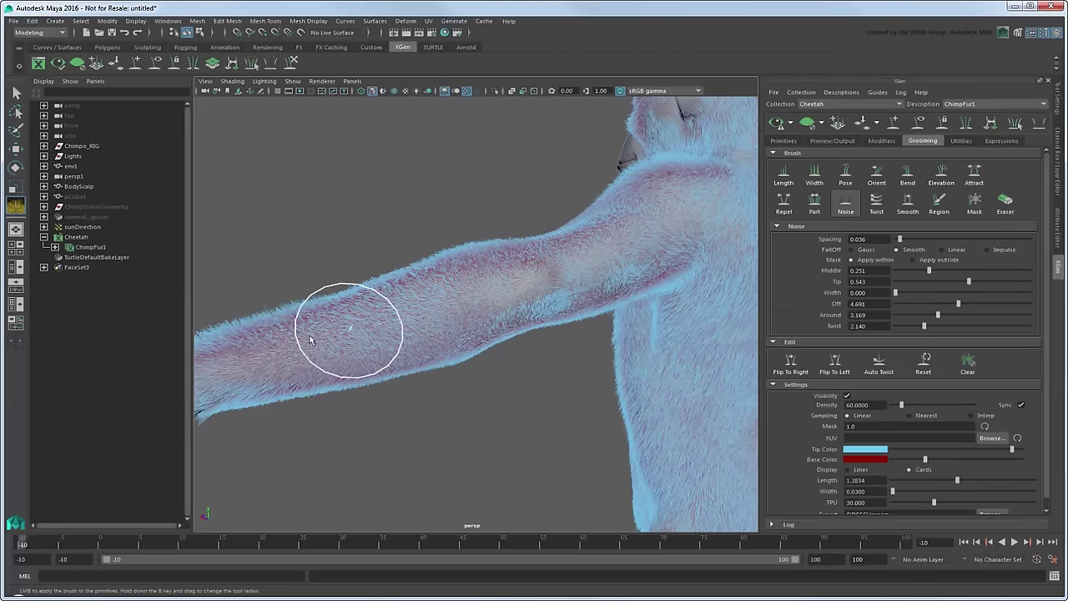
alt+drag(339, 340, 482, 368)
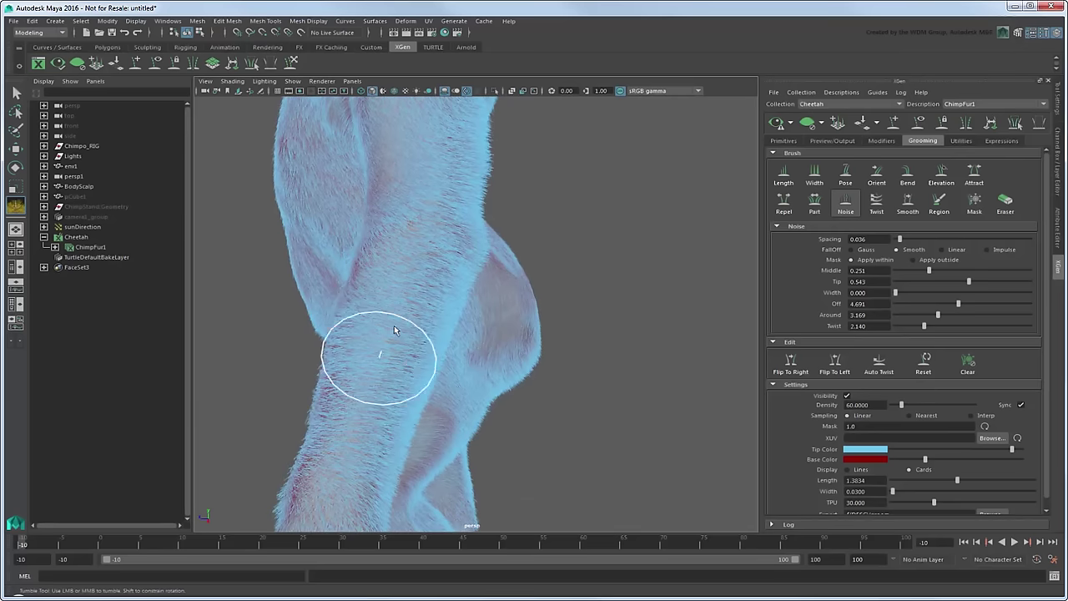
alt+drag(352, 401, 370, 349)
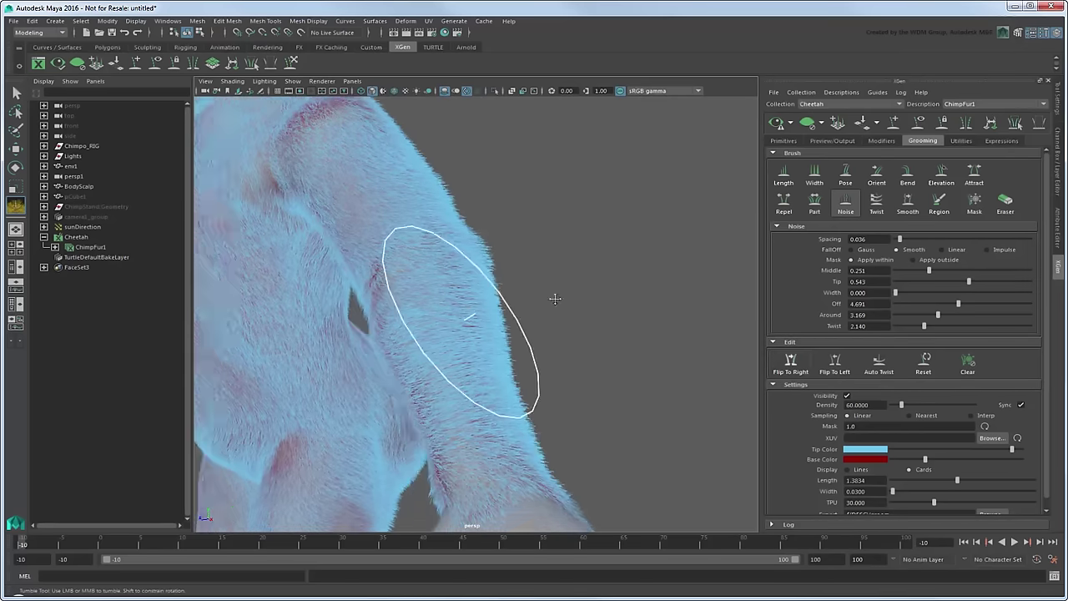
Comb the belly fur into a new direction with the Pose brush
mouse_move(553, 298)
alt+mouse_down()
mouse_move(500, 305)
mouse_move(567, 286)
alt+mouse_up()
alt+right_drag(567, 286, 451, 291)
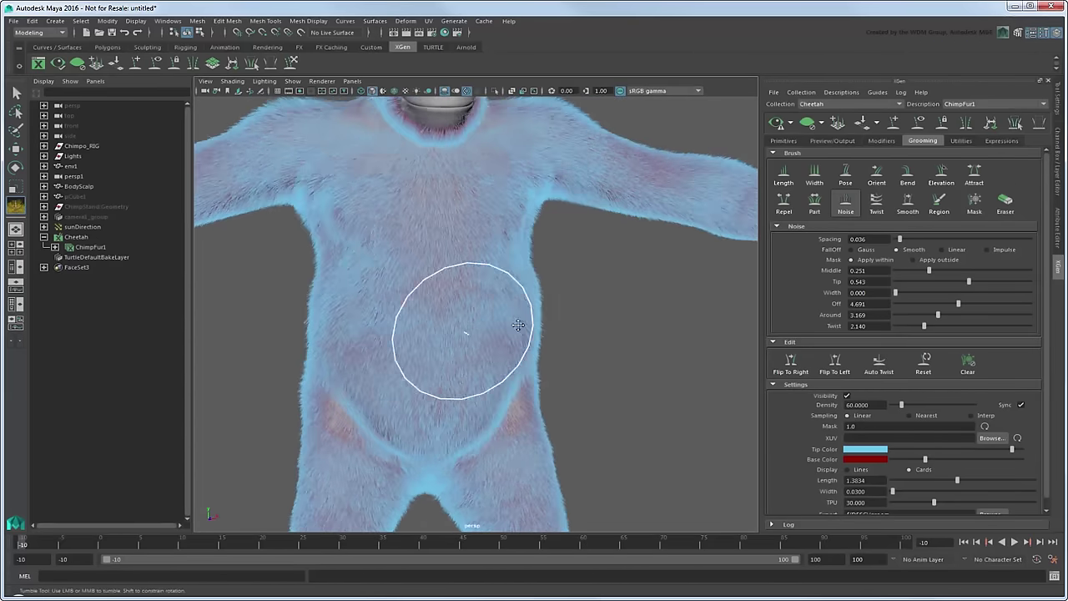
alt+right_drag(507, 332, 453, 275)
alt+drag(453, 274, 679, 250)
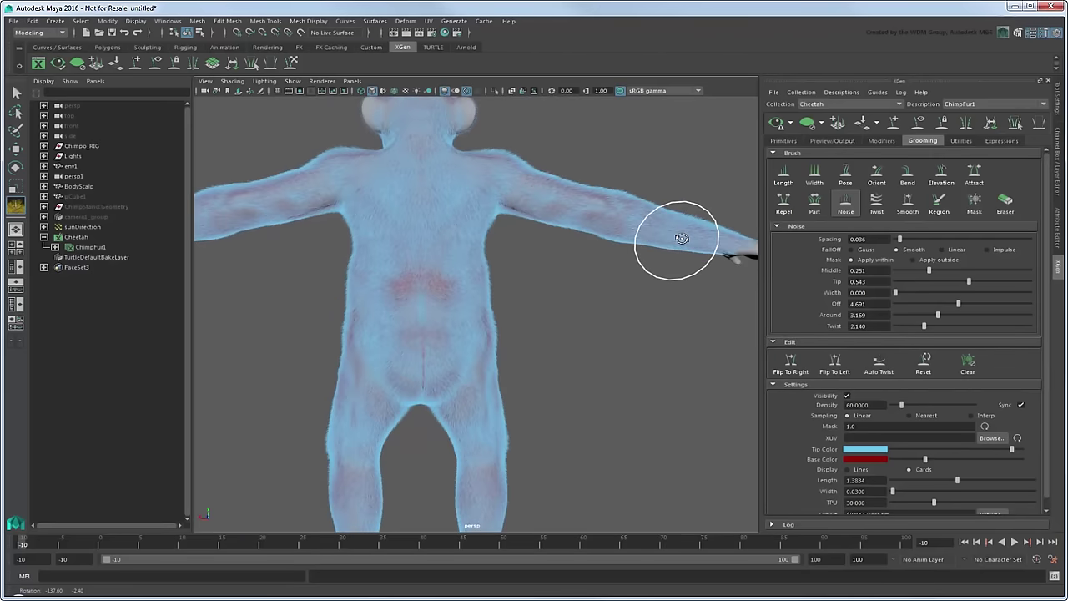
alt+right_drag(680, 250, 687, 336)
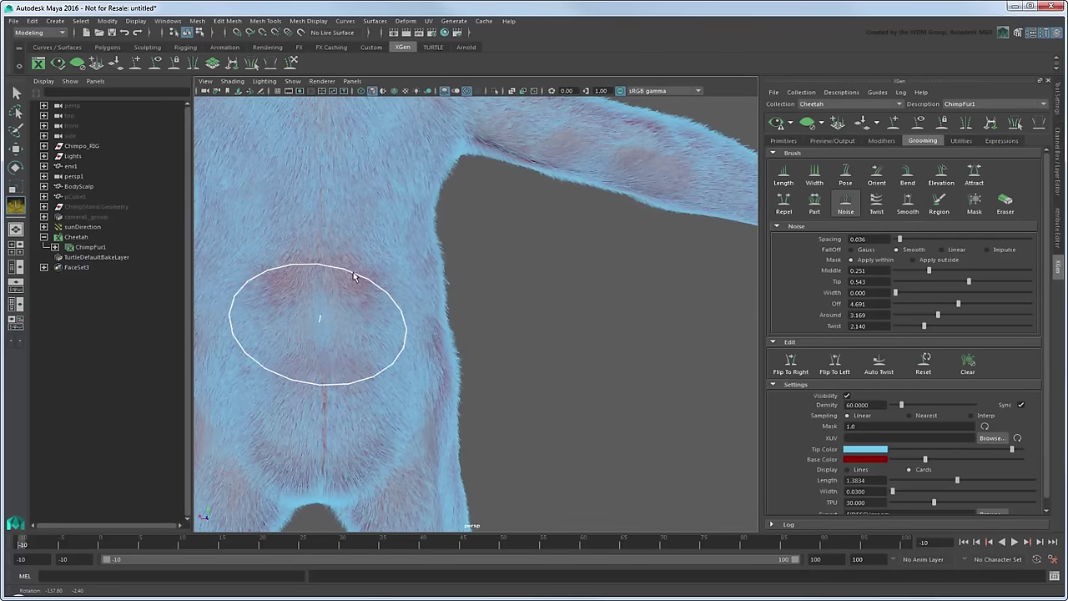
mouse_move(354, 276)
alt+right_down()
mouse_move(513, 275)
mouse_move(584, 333)
alt+right_up()
click(846, 175)
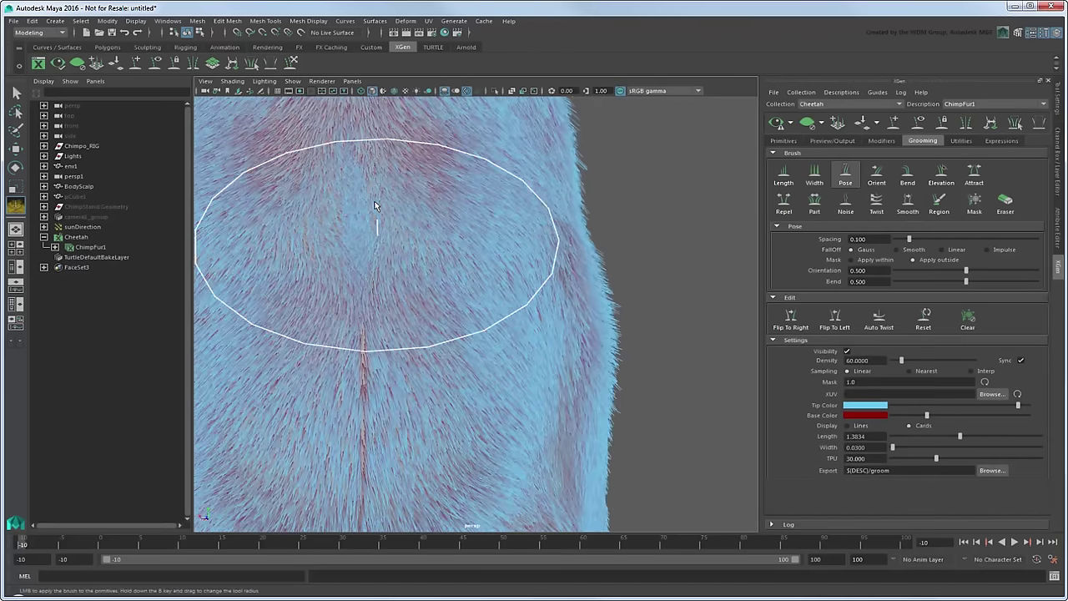
drag(375, 206, 345, 209)
Roughen the belly fur with the Noise brush and reframe on the chest
click(845, 204)
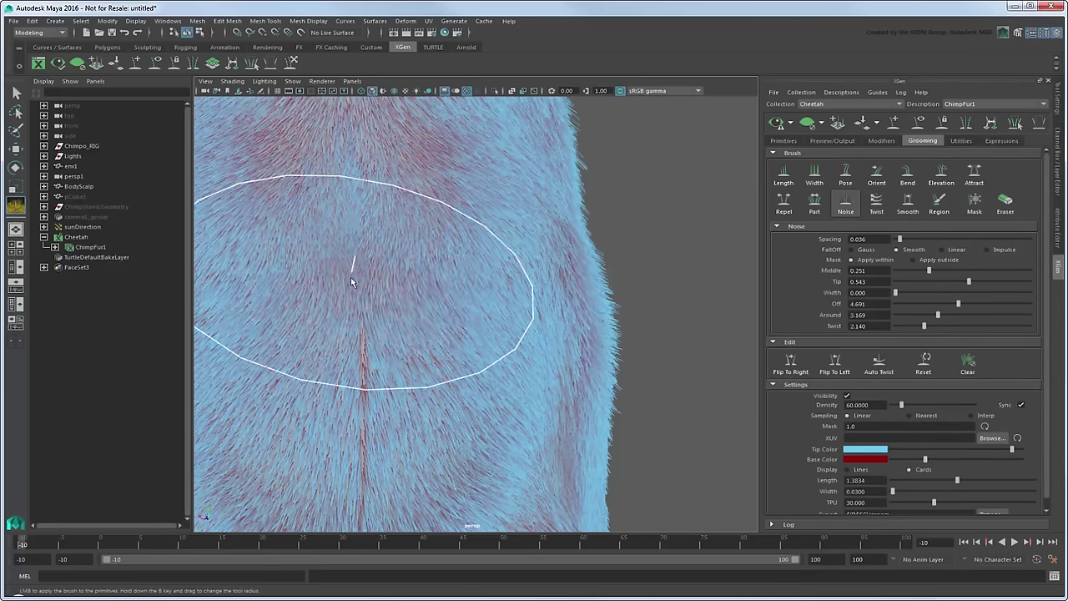
mouse_move(351, 379)
mouse_down()
mouse_move(370, 432)
mouse_move(360, 436)
mouse_move(361, 409)
mouse_up()
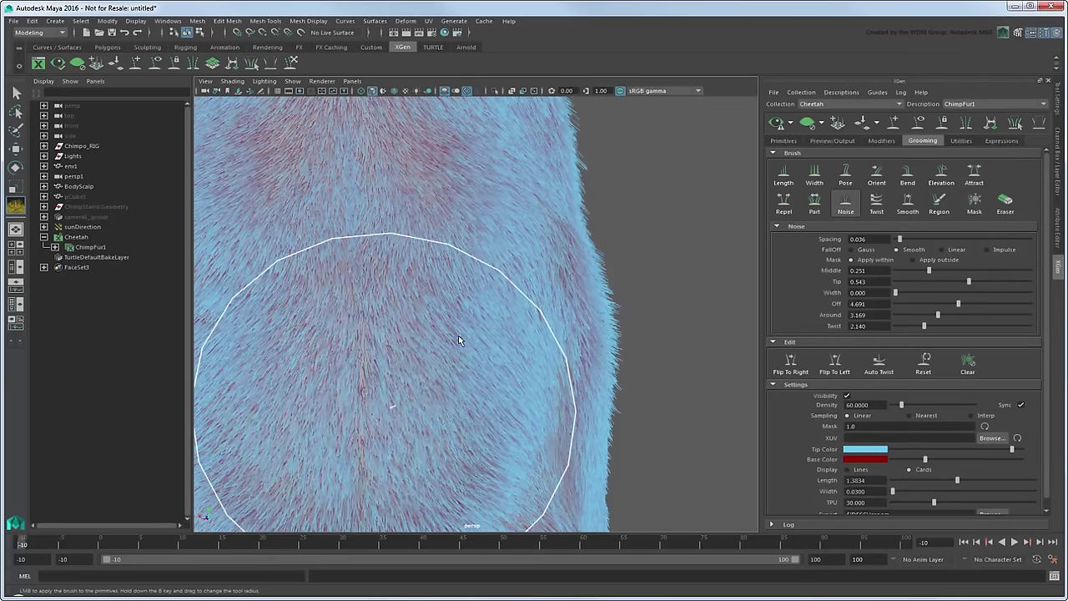
scroll(453, 334, down, 5)
scroll(400, 281, down, 3)
alt+middle_drag(464, 183, 436, 224)
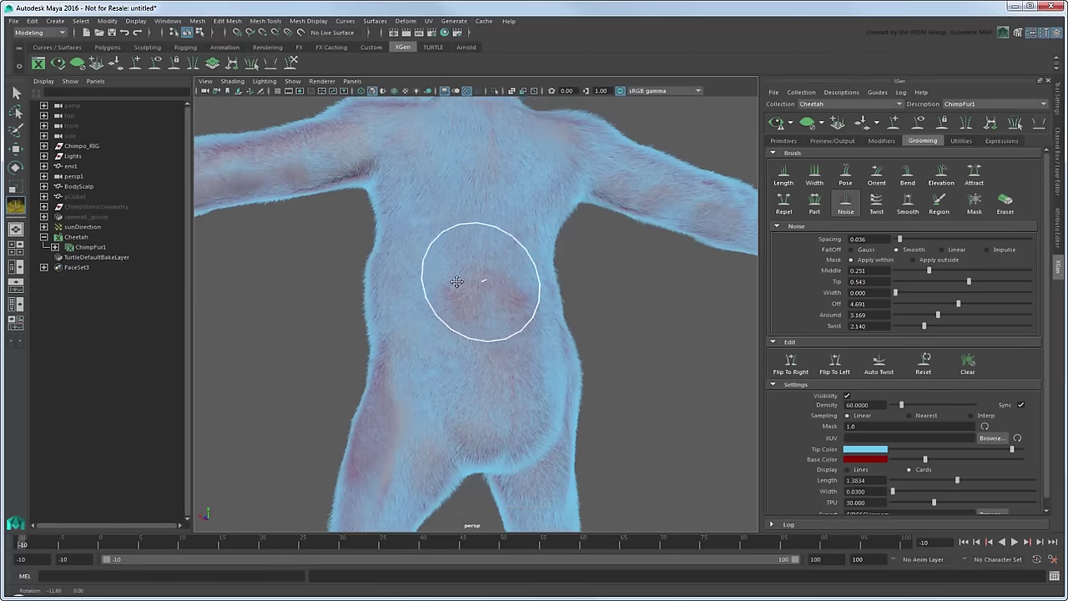
alt+middle_drag(521, 224, 418, 191)
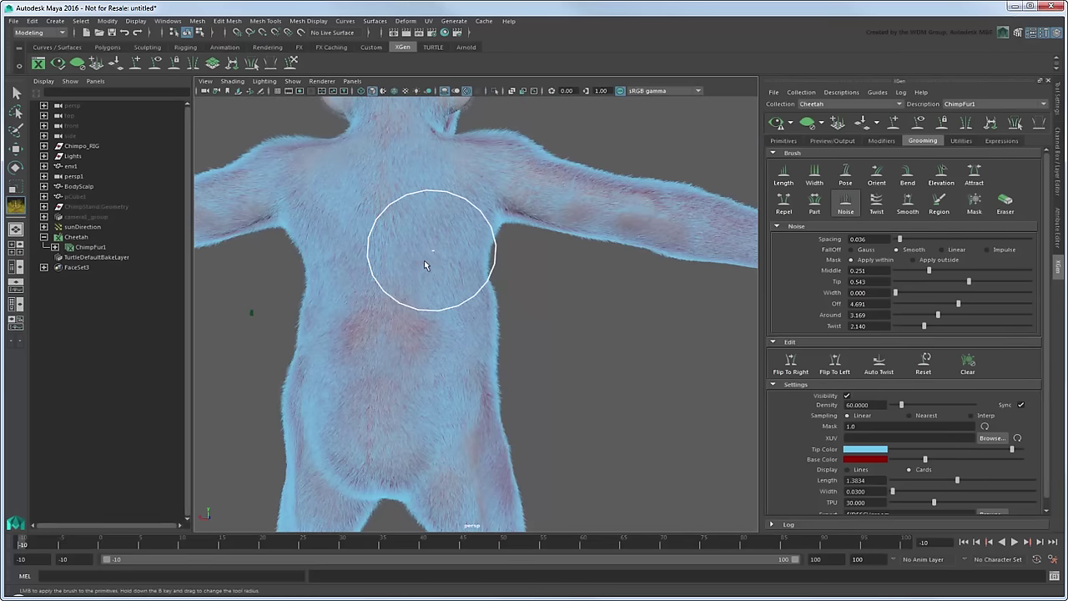
Restyle the upper chest fur with the Pose brush and save the scene with Ctrl+S
click(843, 175)
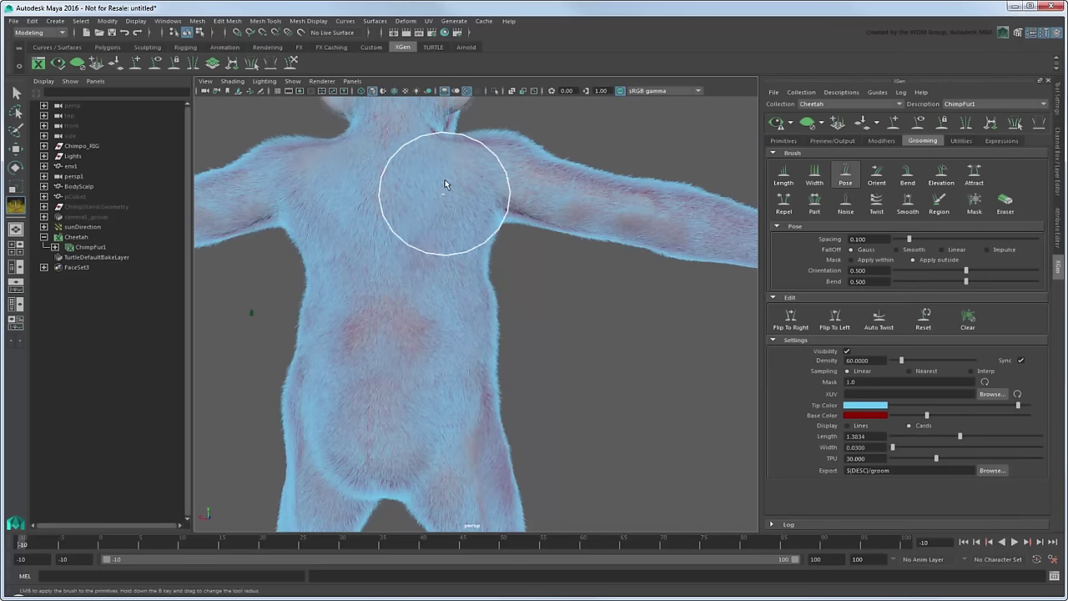
mouse_move(504, 210)
alt+mouse_down()
mouse_move(520, 247)
mouse_move(492, 214)
alt+mouse_up()
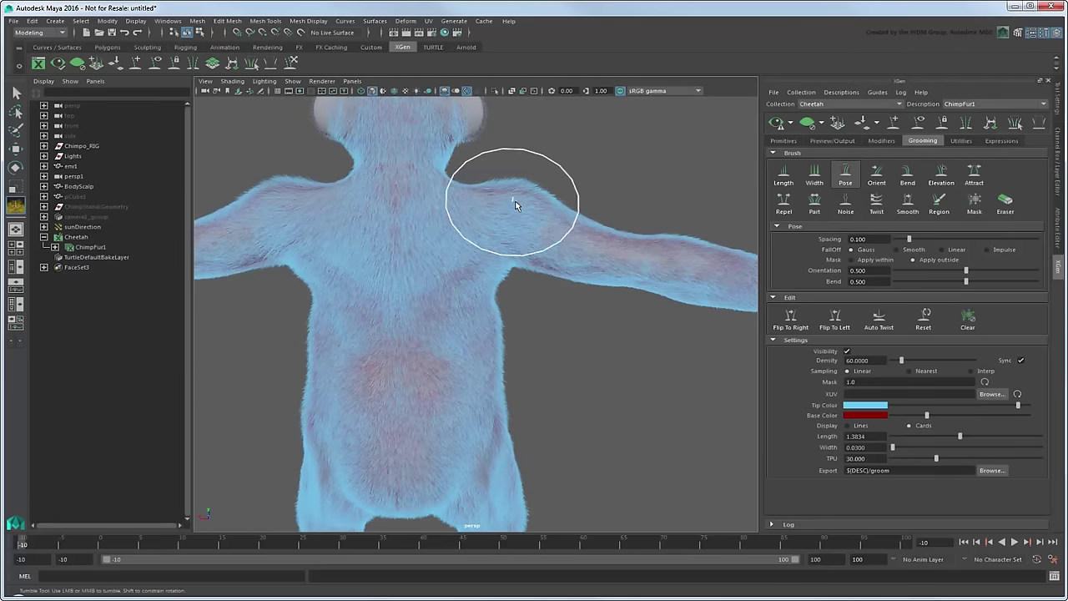
mouse_move(569, 233)
alt+mouse_down()
mouse_move(345, 214)
mouse_move(454, 226)
mouse_move(377, 248)
alt+mouse_up()
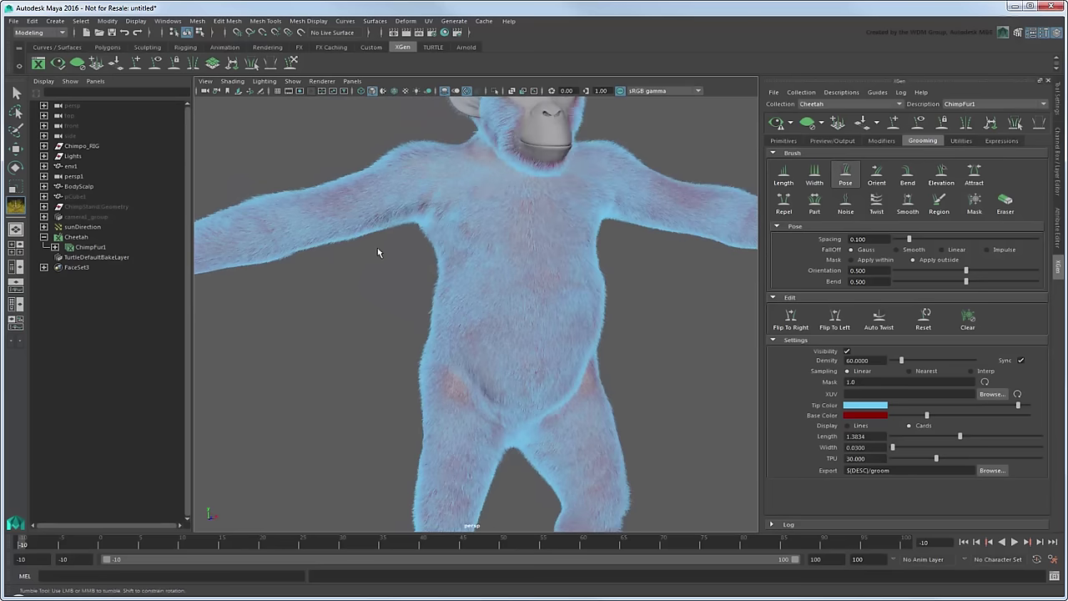
key(ctrl+s)
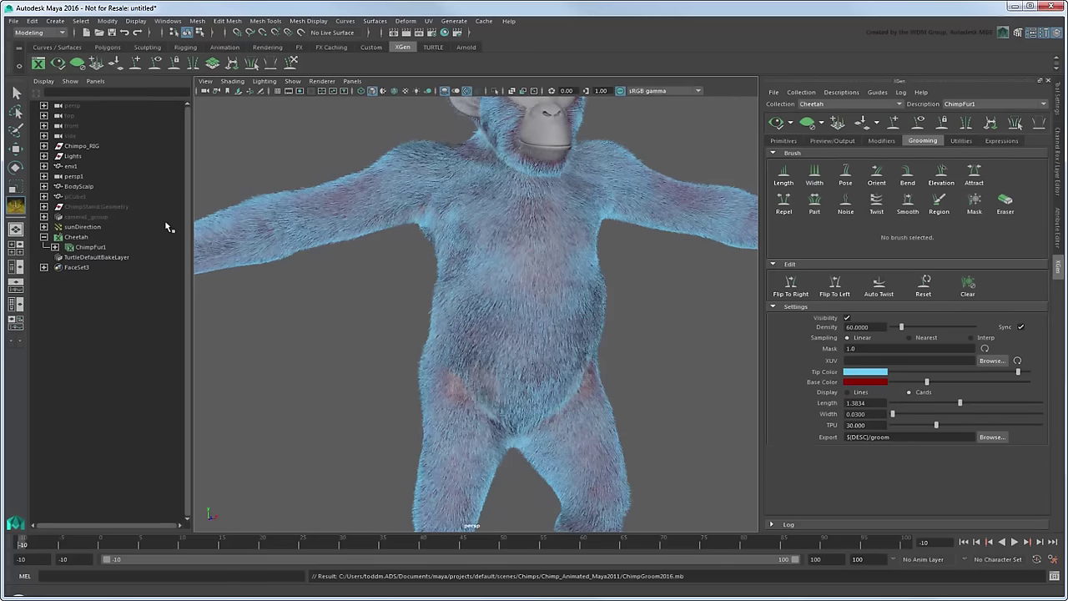
Preview the groom as rendered brown fur strands and view the chimp three-quarter
click(847, 318)
scroll(477, 281, down, 3)
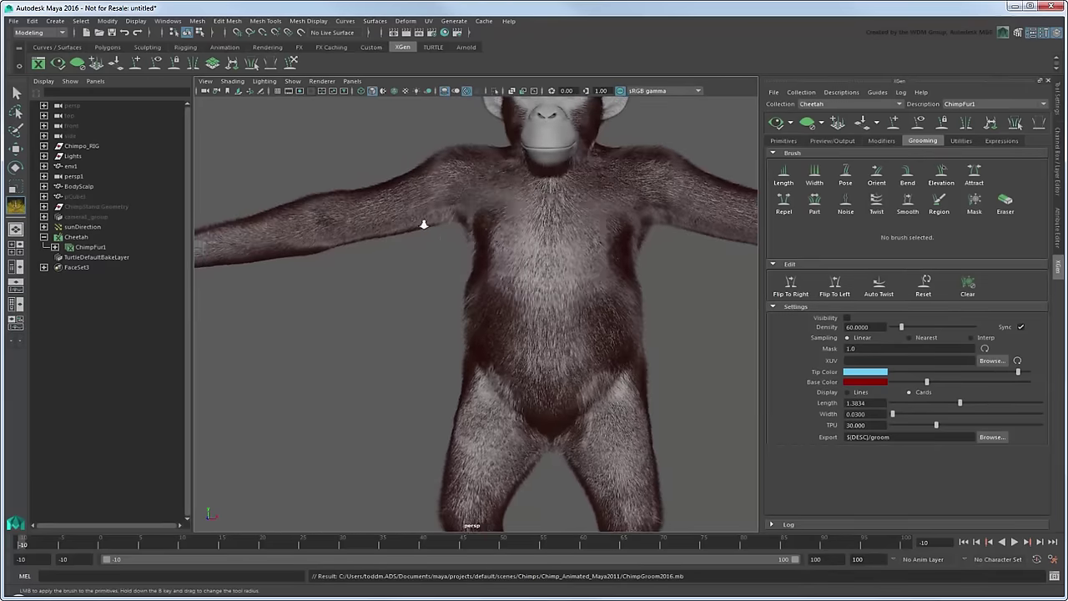
scroll(425, 221, down, 2)
scroll(358, 178, down, 2)
scroll(358, 178, down, 2)
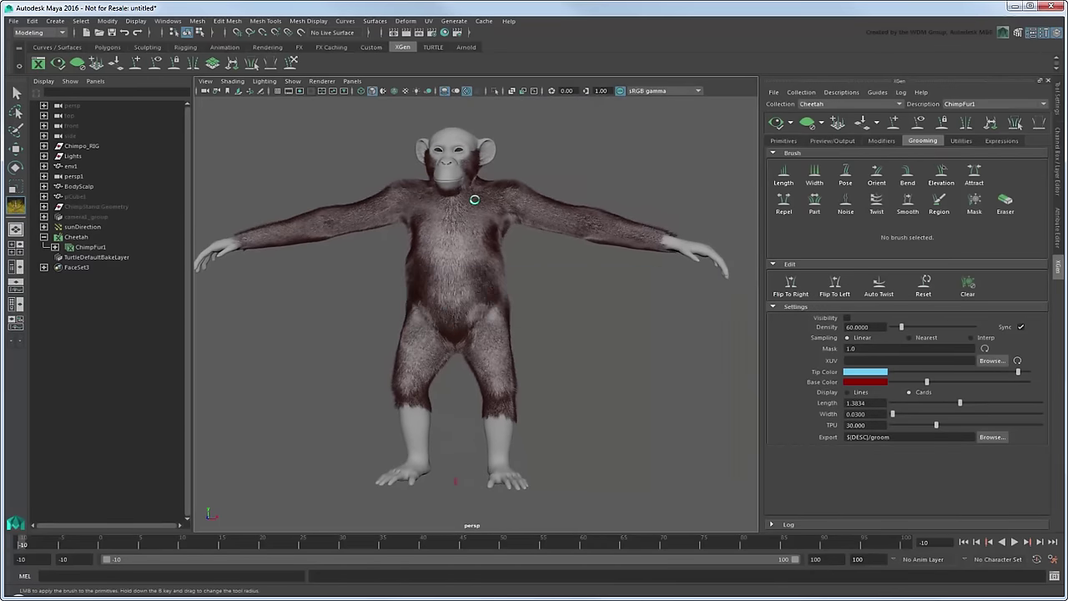
alt+drag(501, 225, 358, 234)
scroll(446, 239, up, 3)
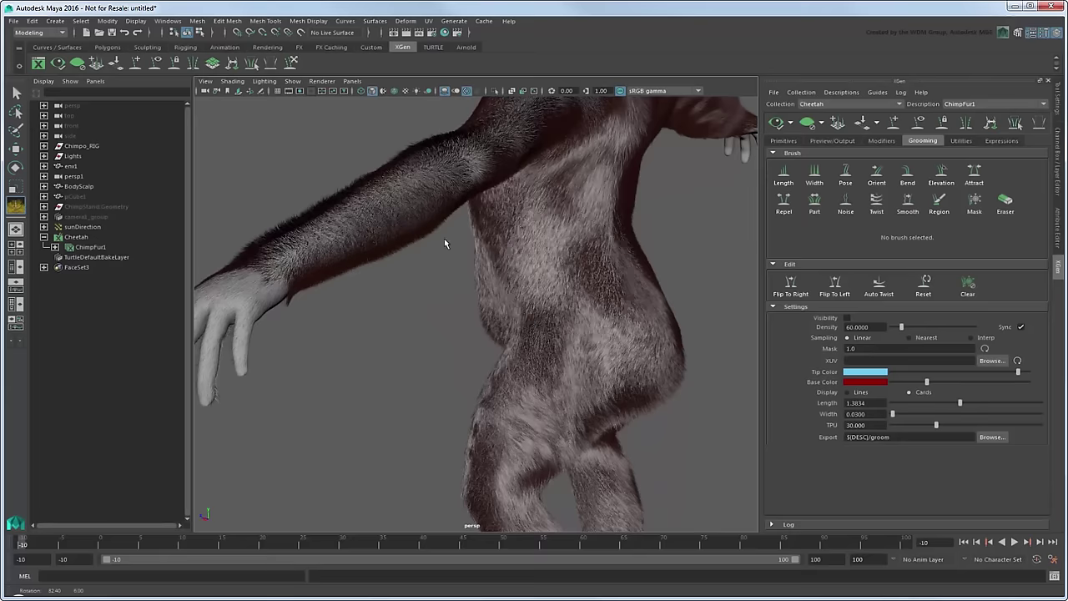
scroll(441, 250, up, 2)
Inspect the arm and back fur, then close in on the chimp's face and neck
mouse_move(442, 251)
alt+mouse_down()
mouse_move(308, 250)
mouse_move(372, 256)
mouse_move(372, 222)
mouse_move(446, 217)
mouse_move(617, 231)
mouse_move(382, 208)
mouse_move(417, 269)
mouse_move(431, 340)
alt+mouse_up()
alt+right_drag(431, 339, 353, 274)
alt+drag(353, 274, 484, 303)
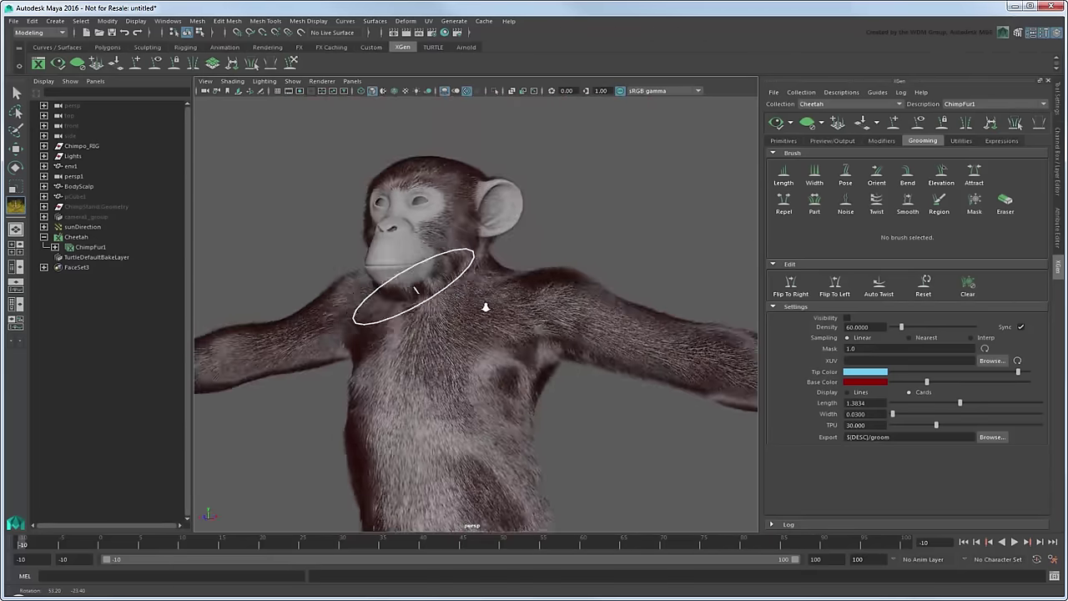
alt+right_drag(484, 303, 510, 340)
mouse_move(510, 340)
alt+mouse_down()
mouse_move(654, 302)
mouse_move(500, 310)
mouse_move(509, 350)
alt+mouse_up()
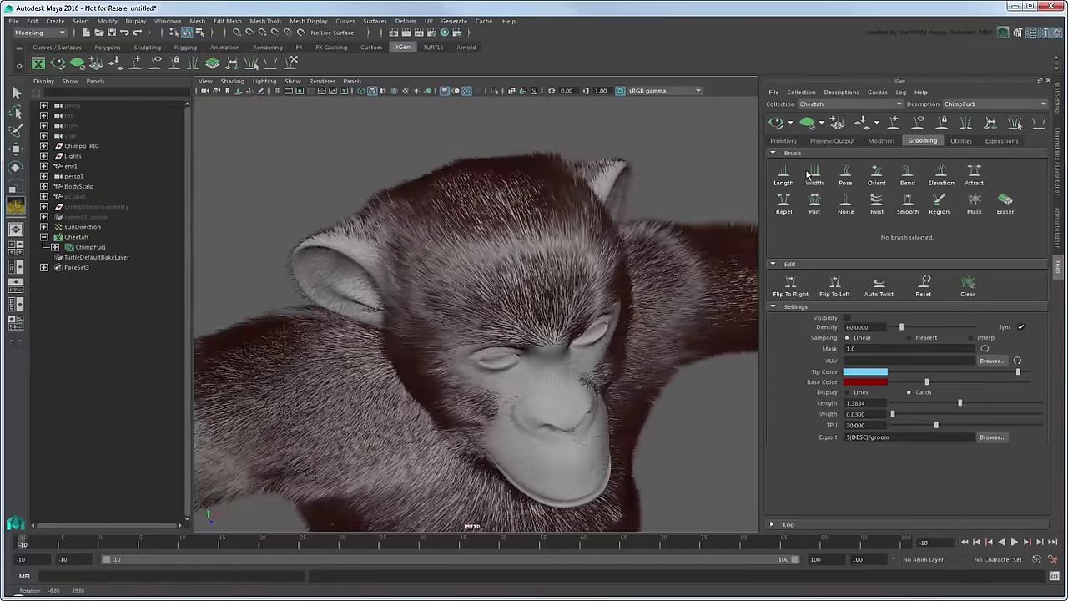
Clear the cached fur preview, select the Noise brush and turn to the back of the head
click(808, 123)
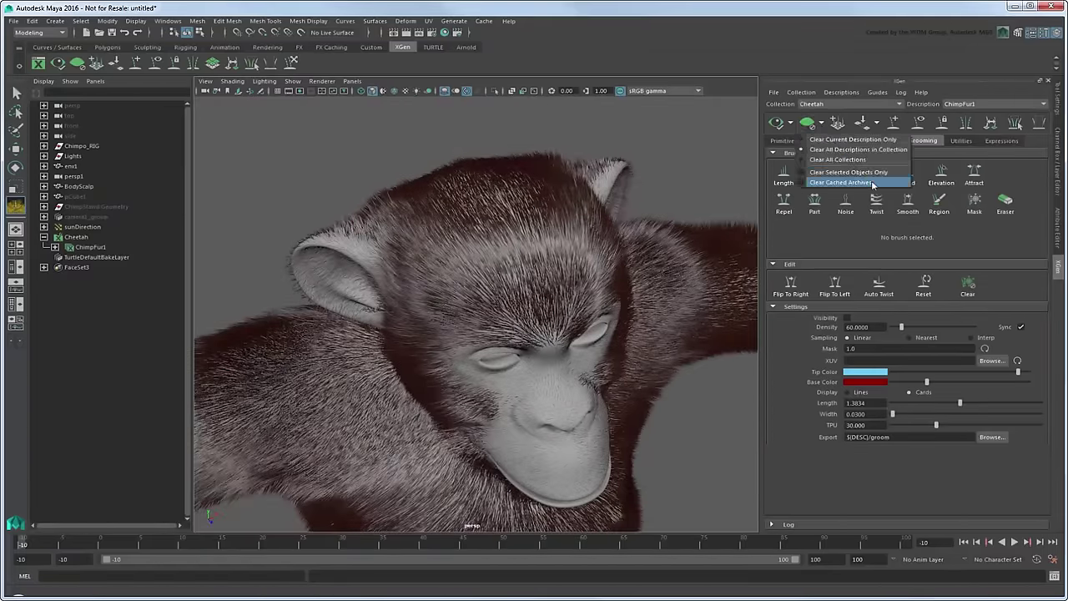
click(855, 149)
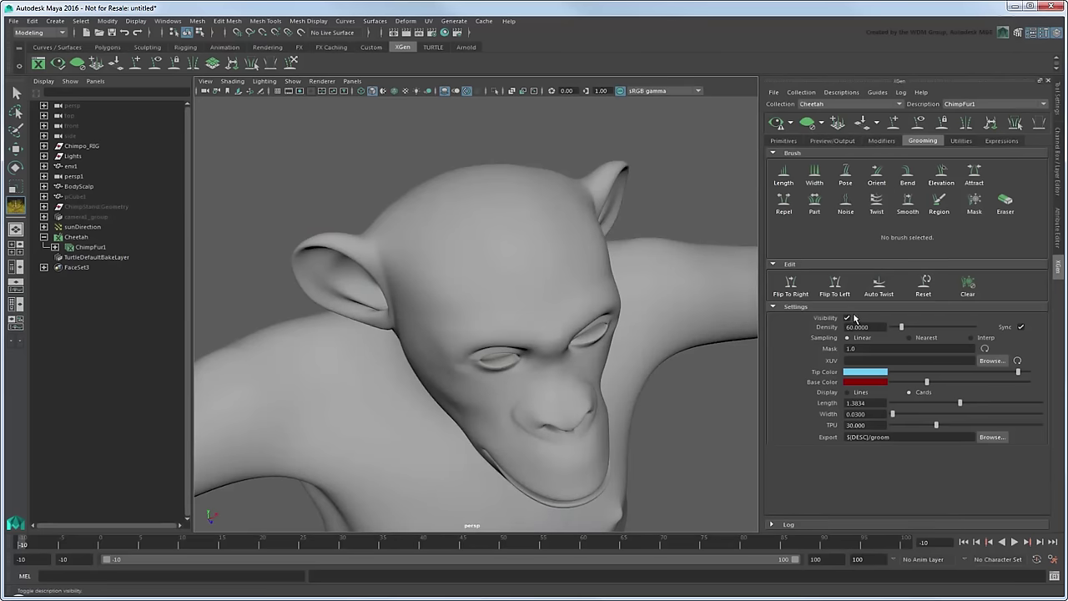
click(845, 200)
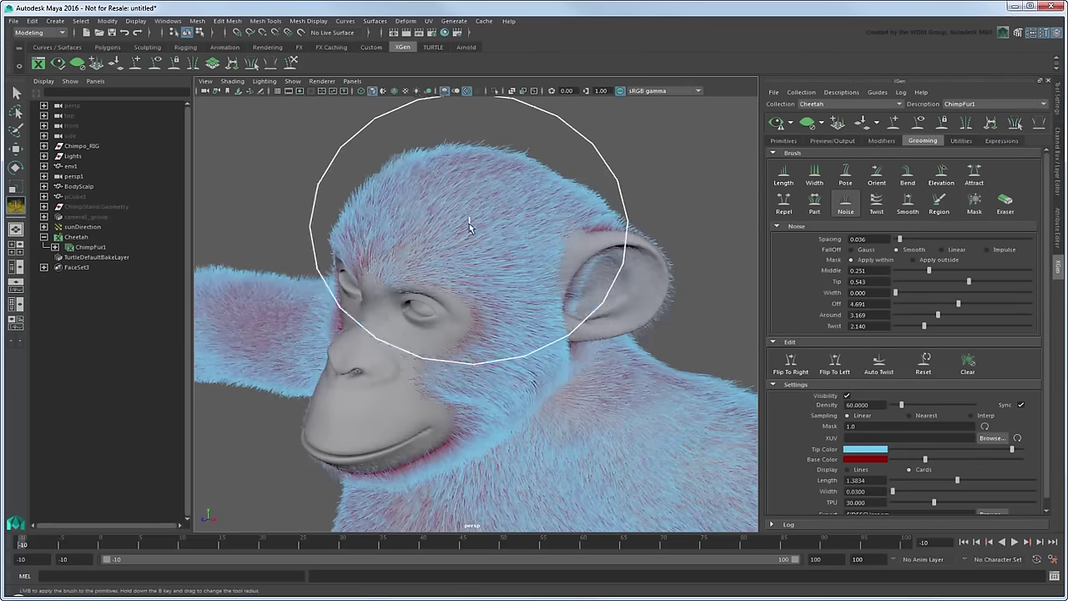
mouse_move(526, 210)
alt+mouse_down()
mouse_move(520, 279)
mouse_move(547, 376)
mouse_move(446, 257)
mouse_move(542, 348)
alt+mouse_up()
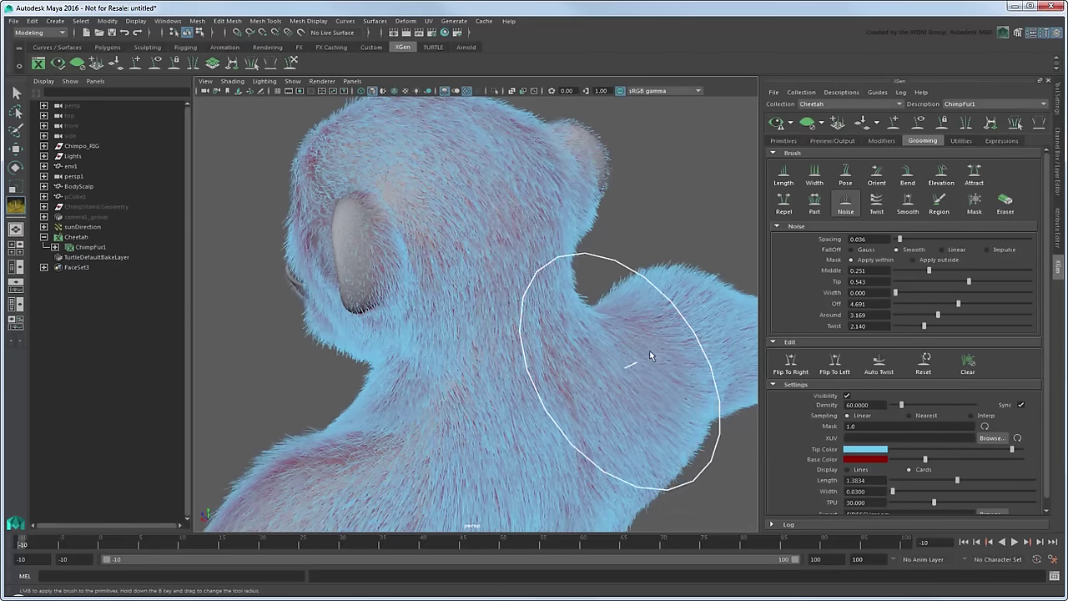
alt+drag(635, 329, 833, 220)
Part the upper-back fur between the shoulders along the spine with the Part brush
click(815, 200)
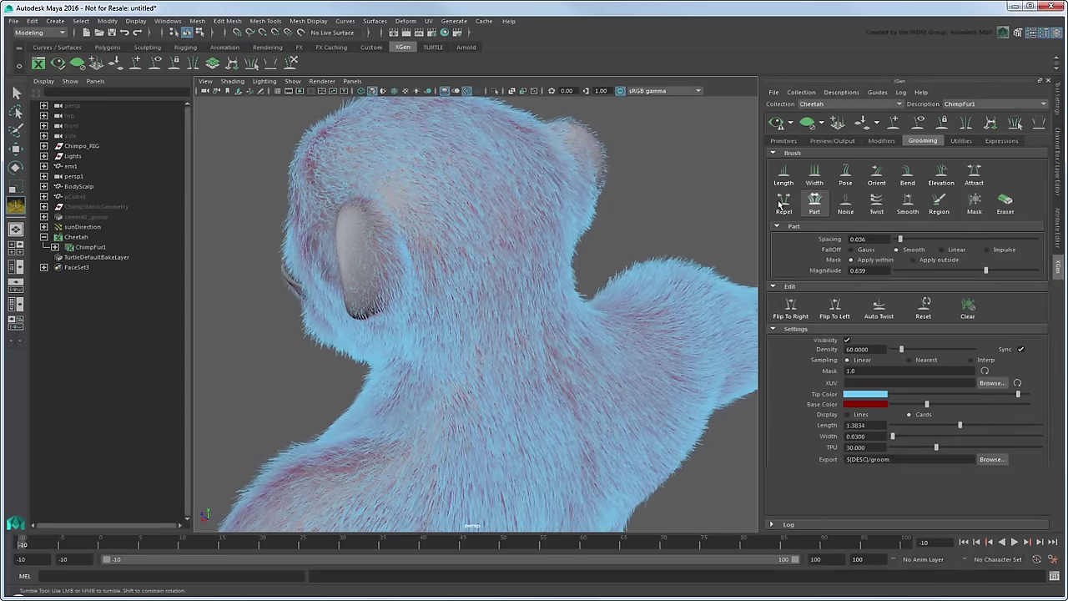
mouse_move(511, 230)
alt+mouse_down()
mouse_move(465, 239)
mouse_move(474, 264)
mouse_move(429, 257)
mouse_move(398, 281)
mouse_move(429, 263)
alt+mouse_up()
click(784, 201)
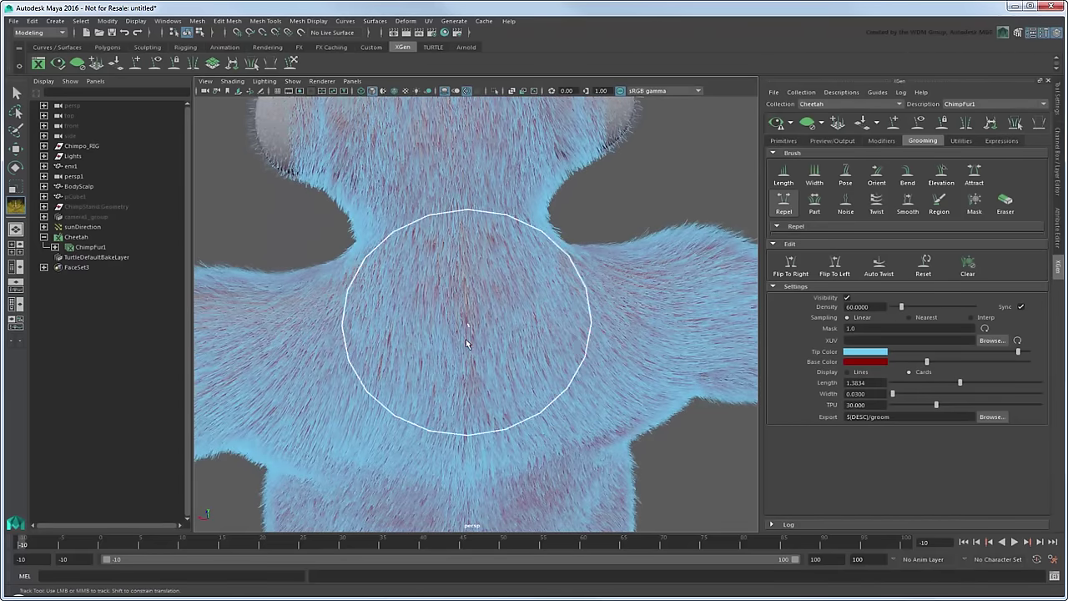
Brush the fur along the chimp's back, spine and neck with the Repel brush
mouse_move(475, 404)
alt+mouse_down()
mouse_move(465, 302)
mouse_move(521, 235)
alt+mouse_up()
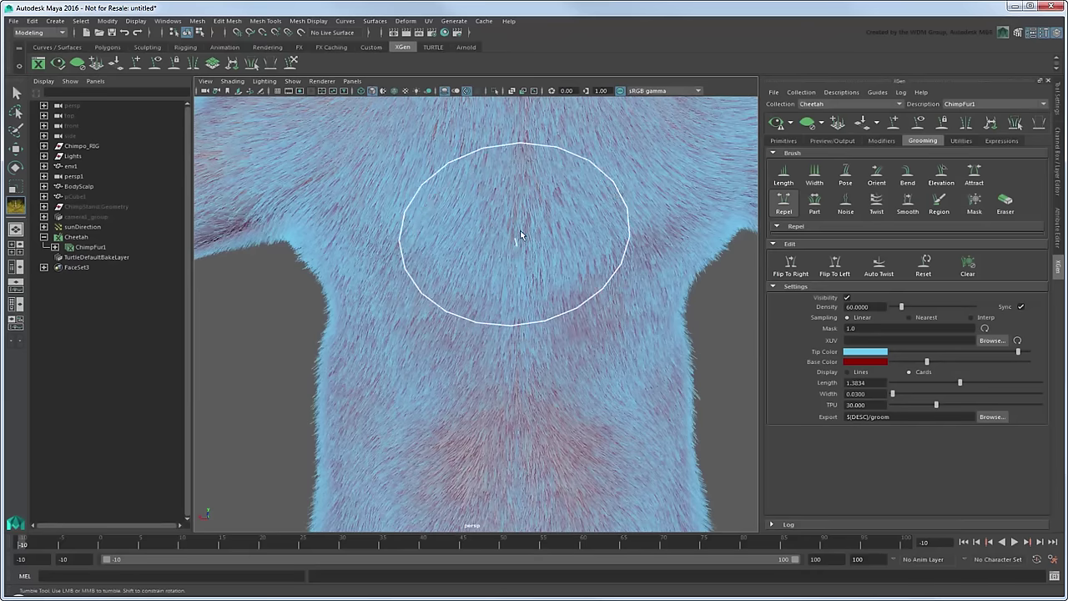
click(785, 200)
mouse_move(534, 169)
alt+mouse_down()
mouse_move(489, 274)
mouse_move(517, 293)
mouse_move(514, 265)
alt+mouse_up()
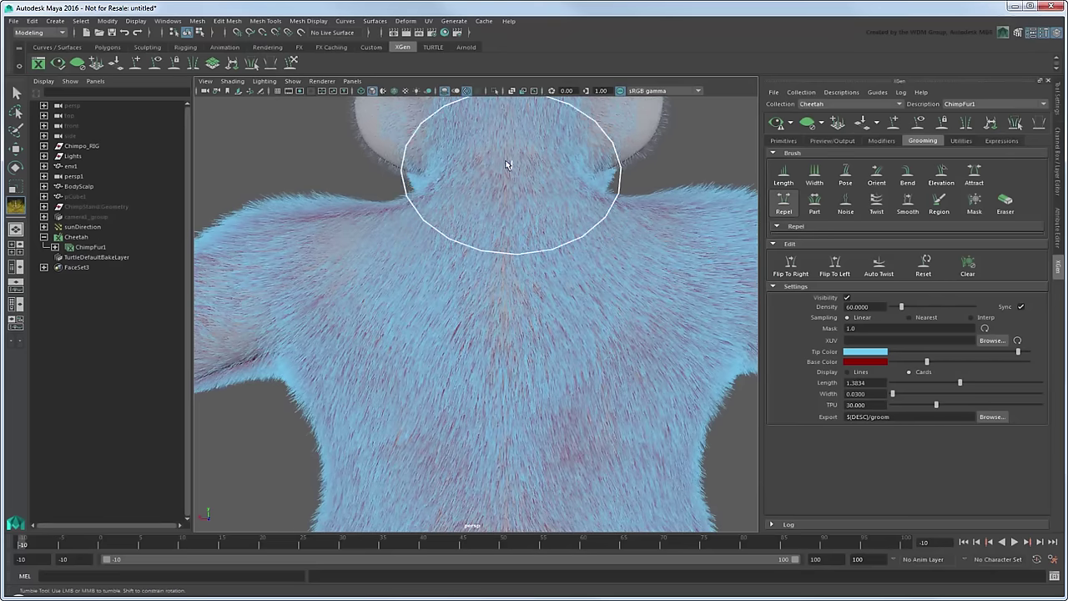
alt+right_drag(436, 364, 510, 356)
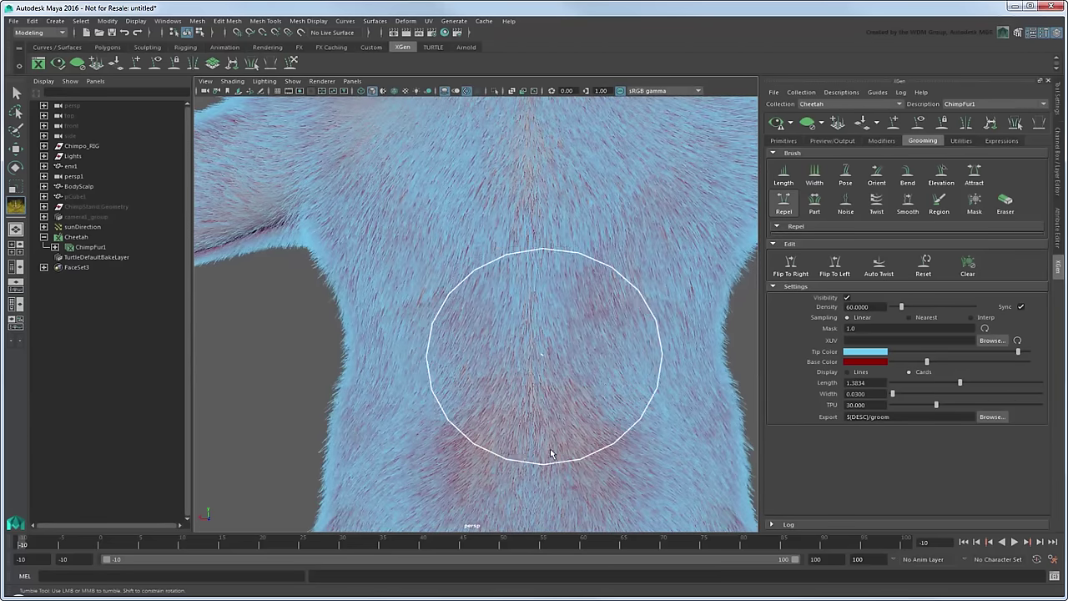
mouse_move(535, 473)
alt+right_down()
mouse_move(364, 341)
mouse_move(507, 459)
alt+right_up()
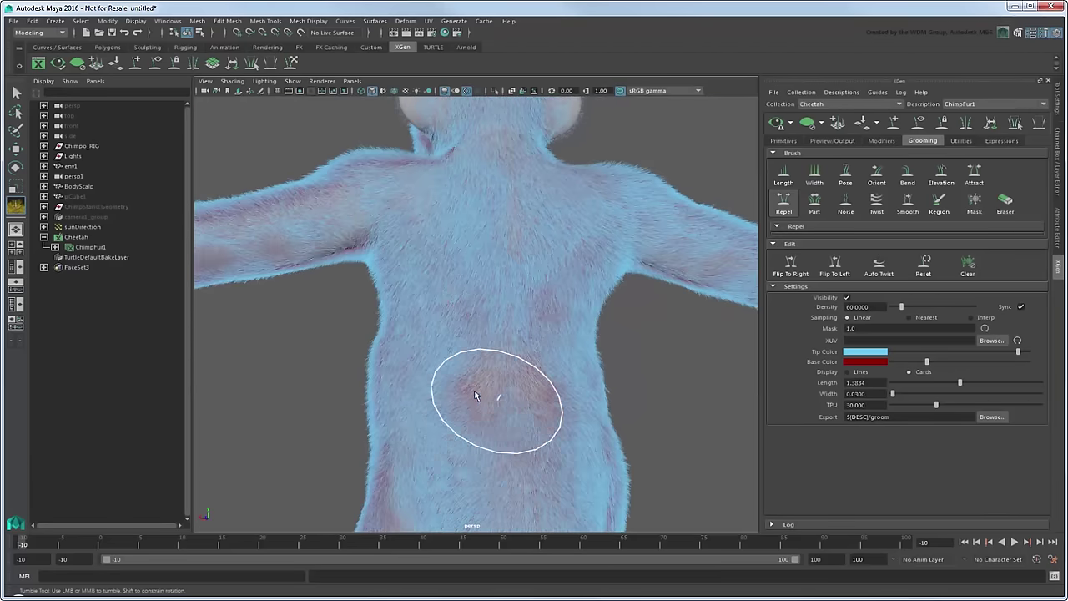
mouse_move(474, 395)
alt+mouse_down()
mouse_move(524, 393)
mouse_move(534, 339)
alt+mouse_up()
Save the scene and hide the groom guides to preview the brown fur
key(ctrl+s)
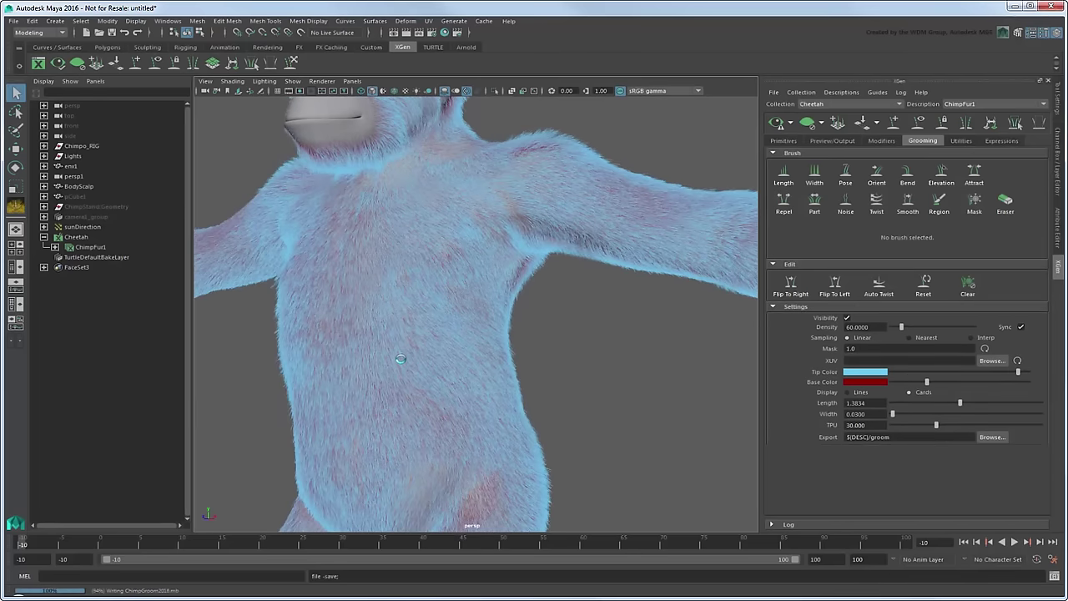
alt+right_drag(511, 370, 388, 275)
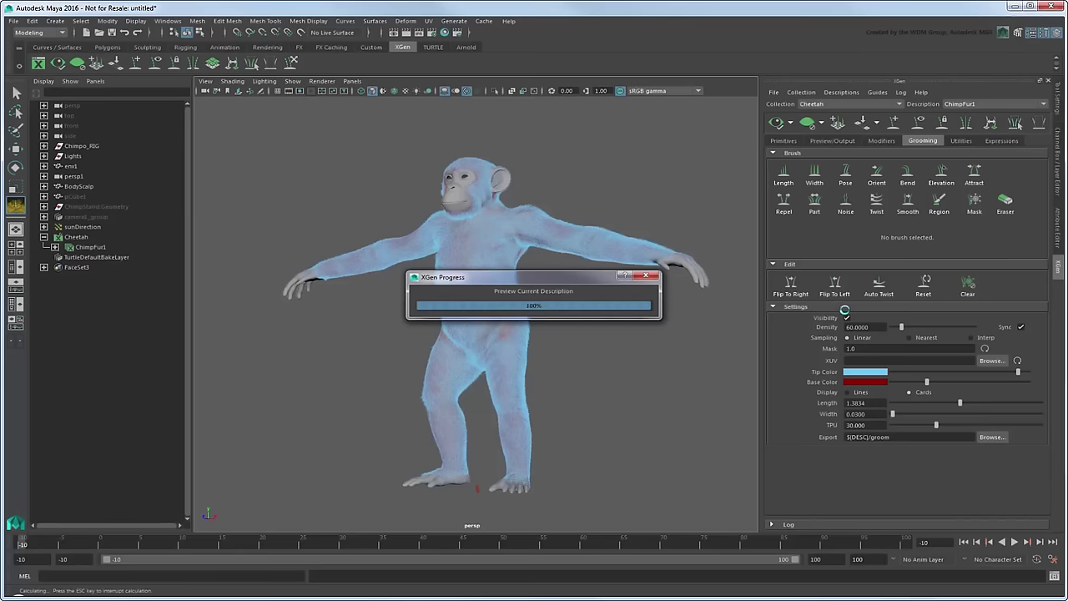
click(847, 317)
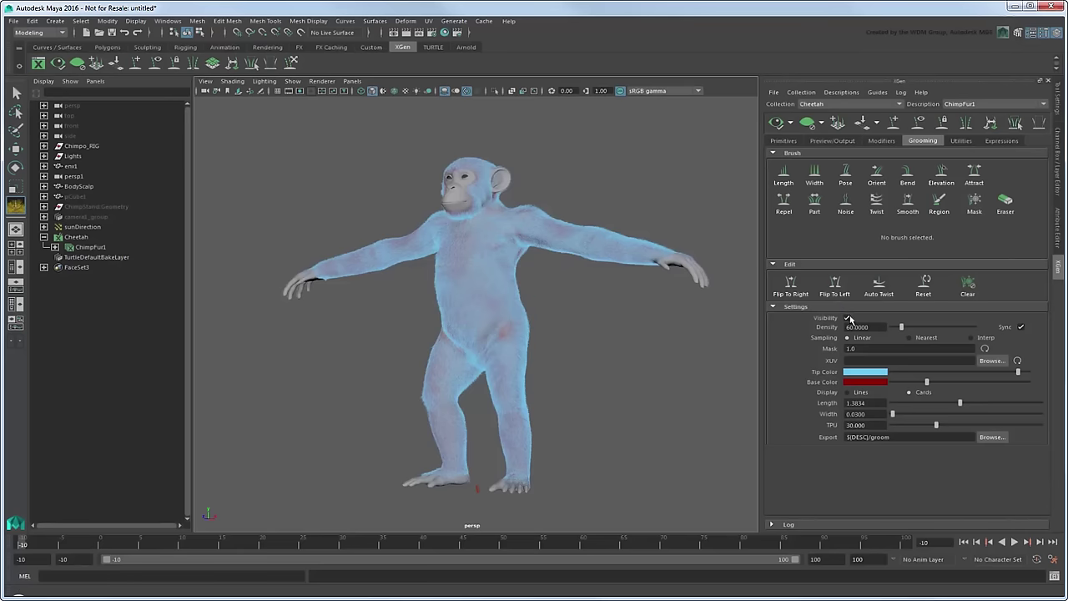
Turn on viewport shadows and frame the chimp's upper body
click(425, 95)
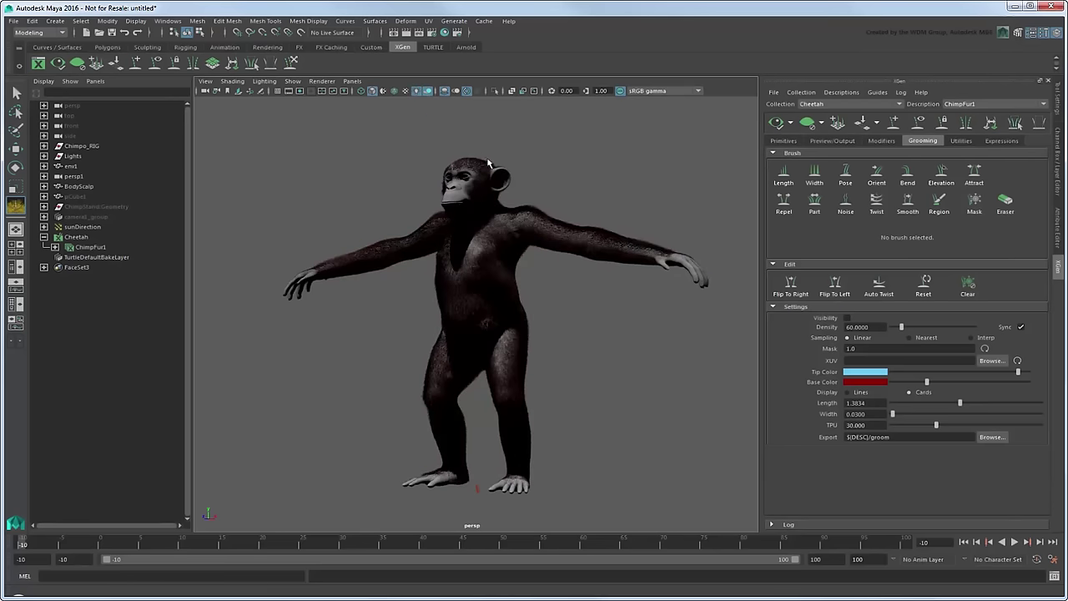
alt+drag(512, 222, 503, 214)
alt+right_drag(503, 214, 690, 278)
alt+middle_drag(690, 277, 601, 305)
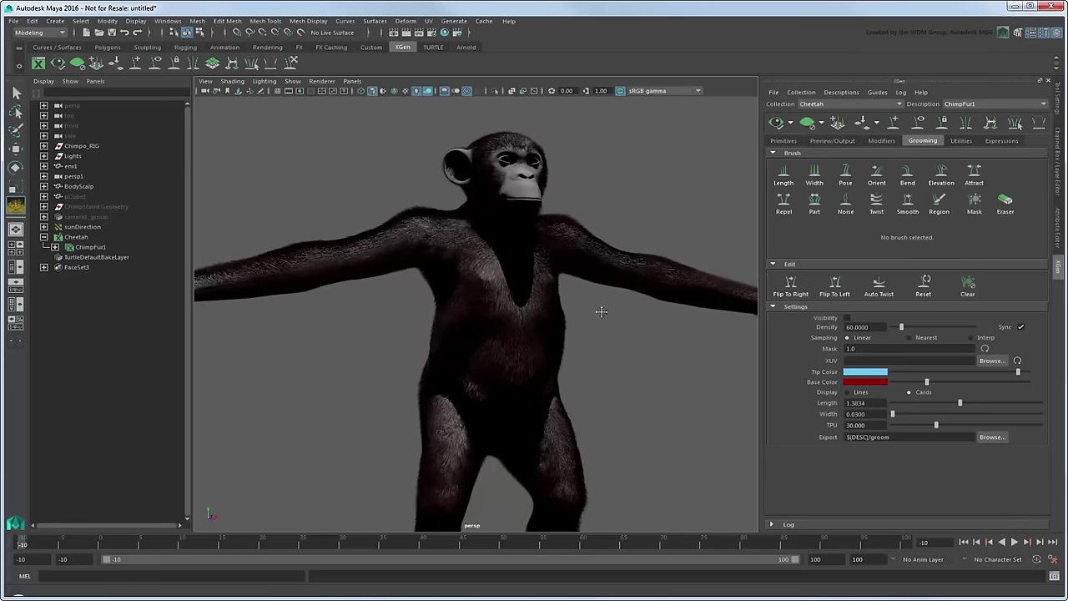
alt+right_drag(600, 305, 751, 342)
alt+middle_drag(751, 342, 211, 75)
Add an ambient light to the scene
click(53, 23)
mouse_move(79, 97)
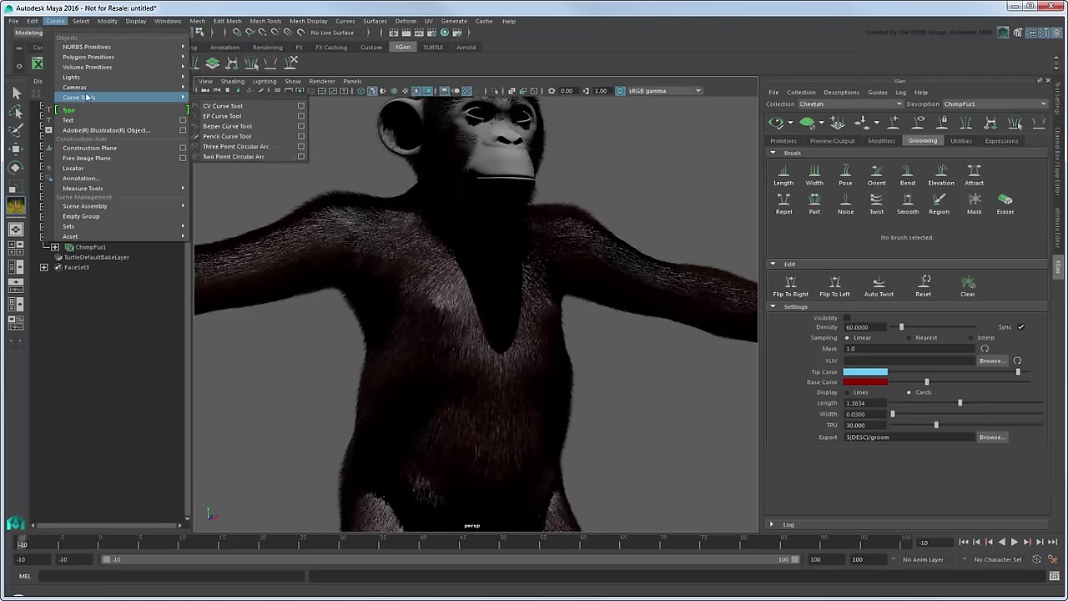
click(226, 87)
mouse_move(560, 222)
alt+mouse_down()
mouse_move(600, 213)
mouse_move(586, 225)
alt+mouse_up()
Give ambientLight1 a dim bluish-grey colour and 0.593 intensity, then check the lit chimp
key(ctrl+a)
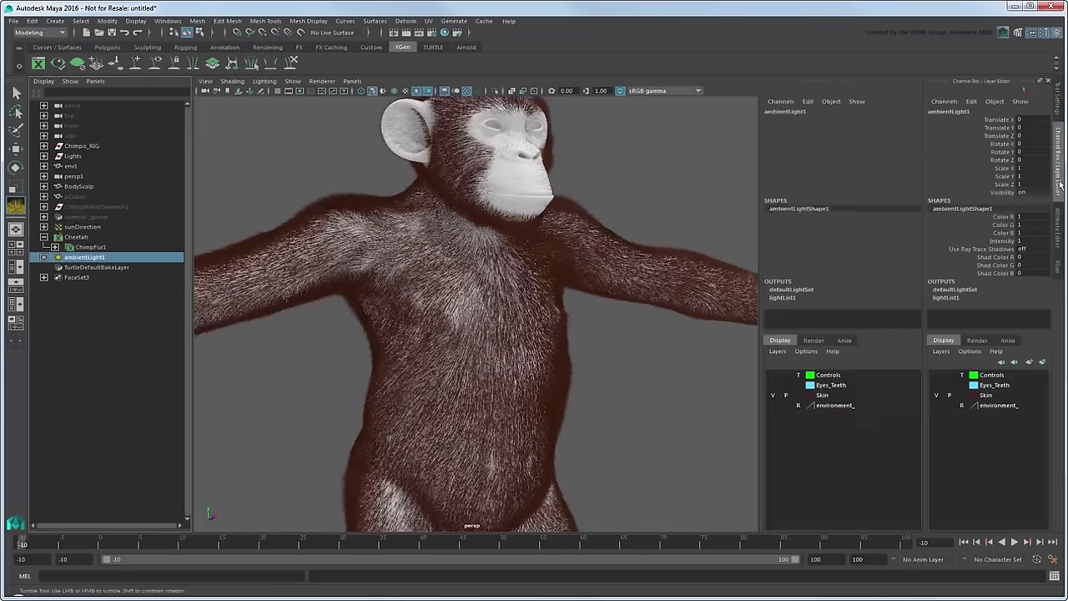
click(1005, 225)
click(922, 225)
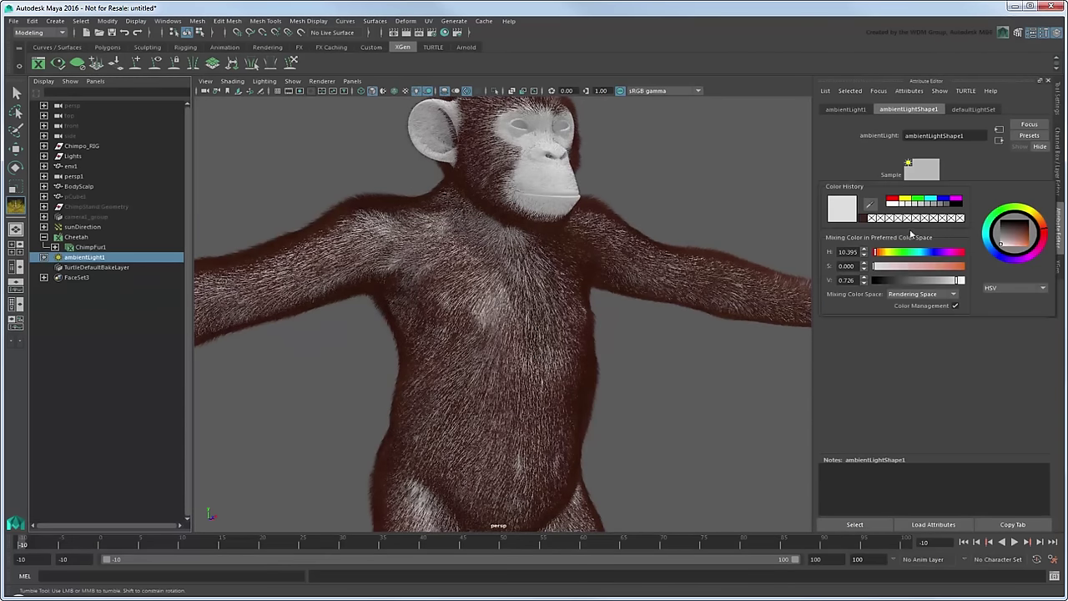
click(956, 267)
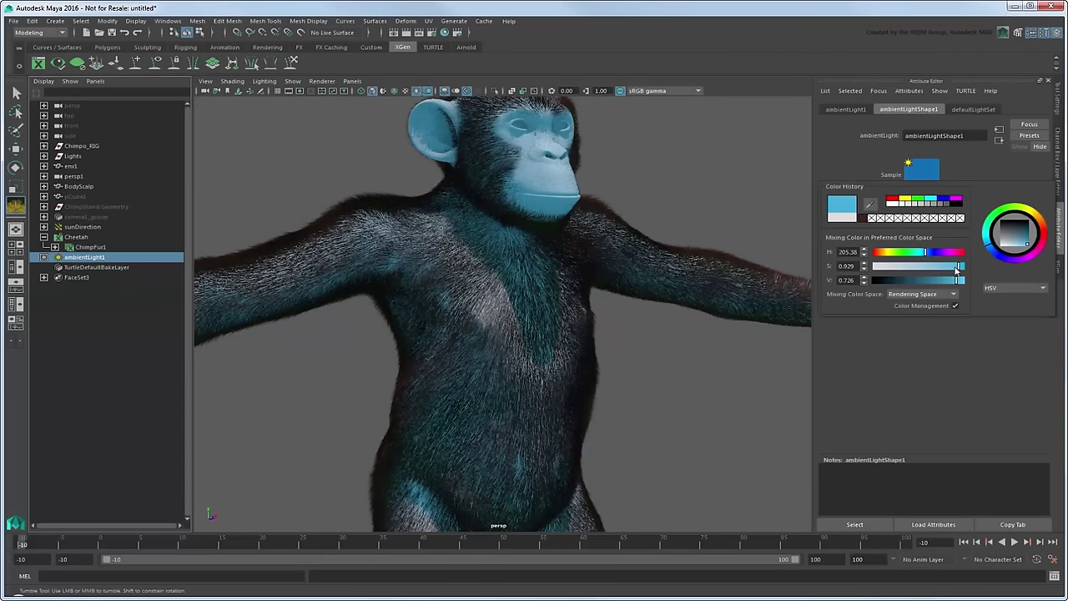
click(936, 282)
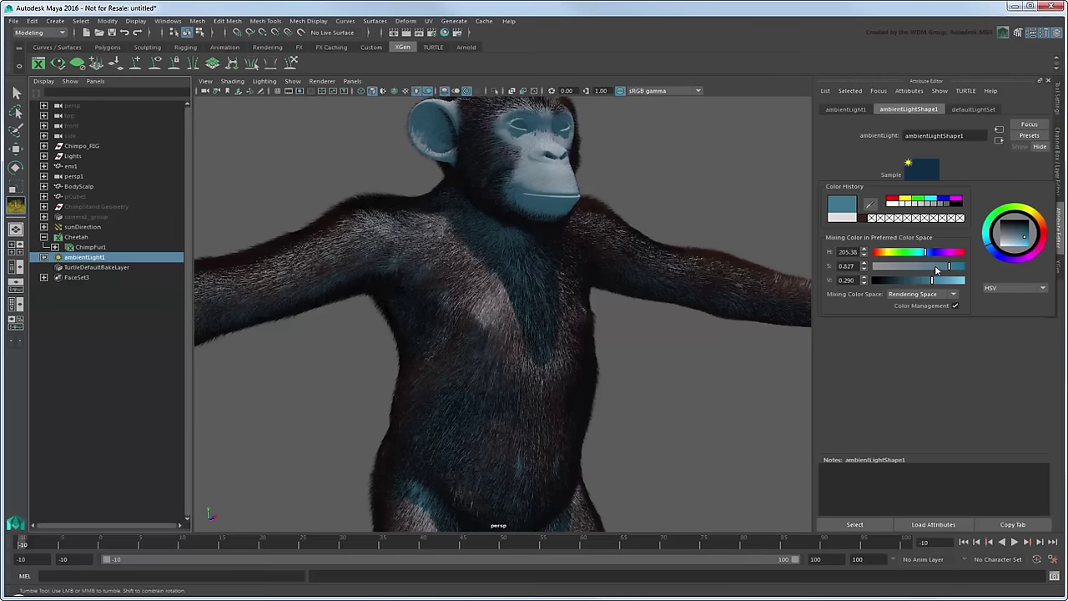
drag(937, 269, 915, 268)
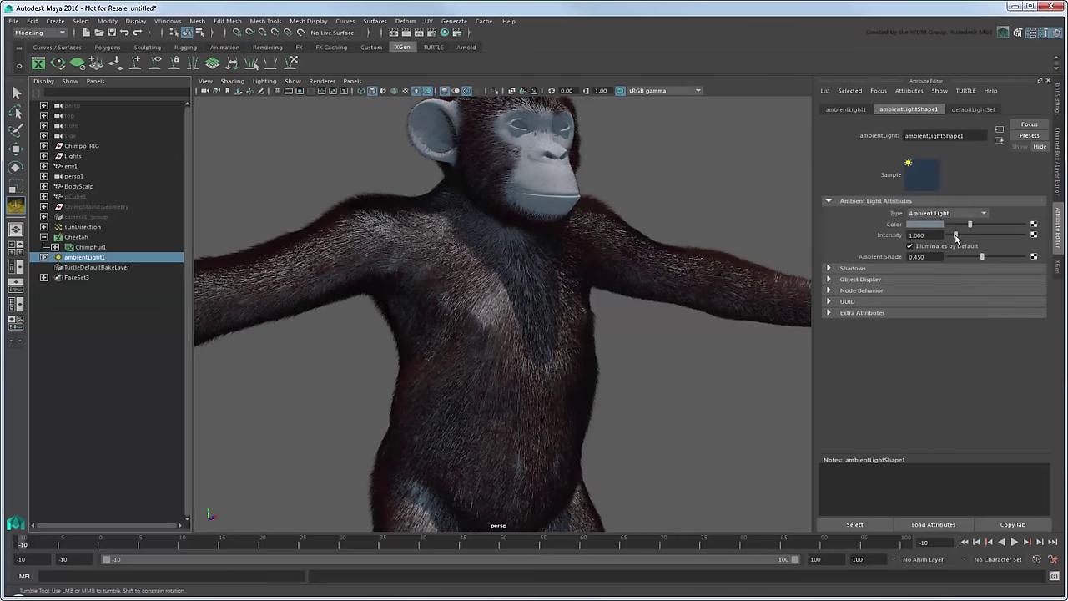
mouse_move(635, 249)
alt+mouse_down()
mouse_move(665, 325)
mouse_move(710, 329)
mouse_move(576, 339)
mouse_move(536, 306)
mouse_move(487, 314)
mouse_move(489, 286)
mouse_move(568, 275)
mouse_move(576, 251)
mouse_move(617, 255)
mouse_move(487, 237)
mouse_move(458, 260)
mouse_move(543, 231)
mouse_move(510, 191)
mouse_move(576, 229)
alt+mouse_up()
alt+right_drag(576, 228, 560, 252)
Frame the chimp and make the environment_ layer visible for a dark backdrop
key(a)
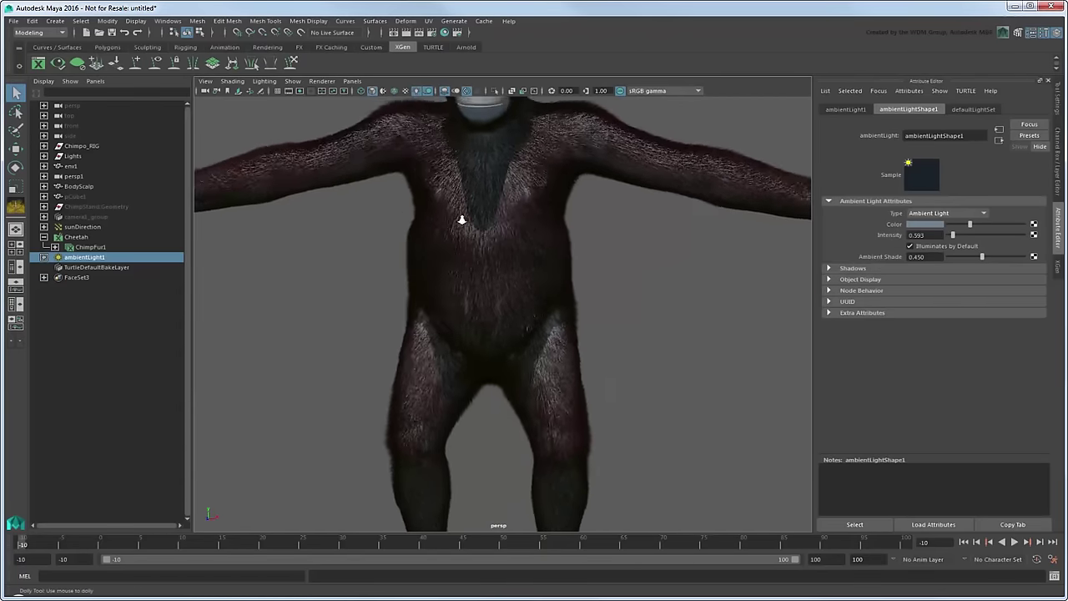
click(1058, 150)
key(alt+b)
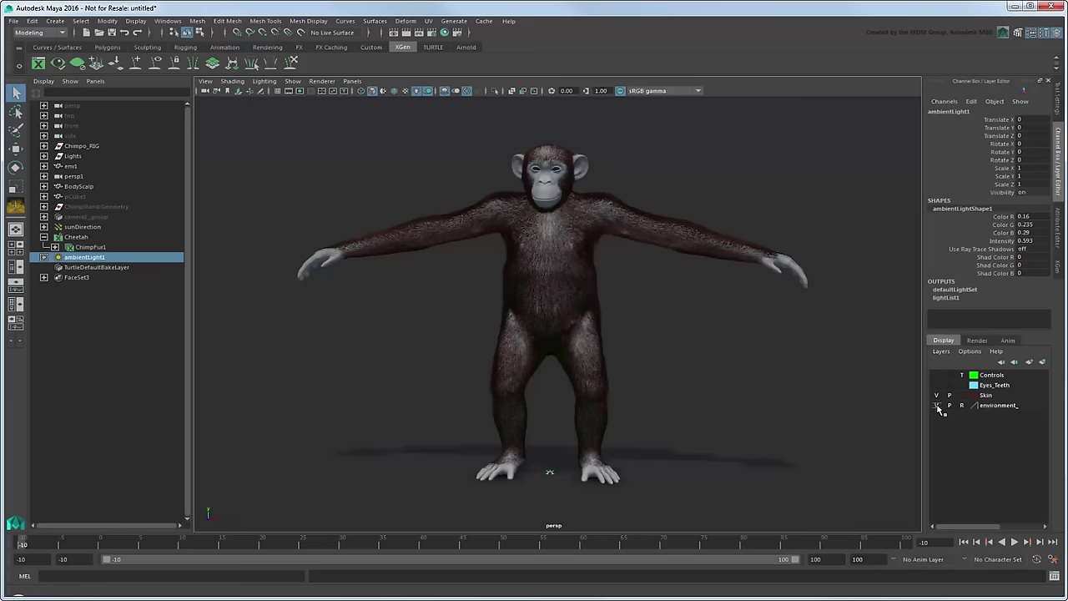
Tumble and zoom around the chimp to inspect the fur on its face, chest and arms
mouse_move(584, 371)
alt+mouse_down()
mouse_move(526, 357)
mouse_move(643, 355)
mouse_move(727, 382)
alt+mouse_up()
mouse_move(727, 382)
alt+right_down()
mouse_move(628, 366)
mouse_move(637, 389)
alt+right_up()
mouse_move(637, 389)
alt+mouse_down()
mouse_move(623, 375)
mouse_move(660, 384)
alt+mouse_up()
alt+middle_drag(660, 384, 679, 396)
alt+right_drag(678, 396, 734, 376)
mouse_move(734, 377)
alt+mouse_down()
mouse_move(604, 331)
mouse_move(517, 251)
alt+mouse_up()
mouse_move(427, 116)
alt+mouse_down()
mouse_move(543, 267)
mouse_move(610, 270)
mouse_move(534, 277)
mouse_move(610, 353)
mouse_move(710, 284)
mouse_move(493, 286)
mouse_move(584, 276)
mouse_move(854, 284)
mouse_move(706, 281)
mouse_move(777, 277)
mouse_move(270, 169)
alt+mouse_up()
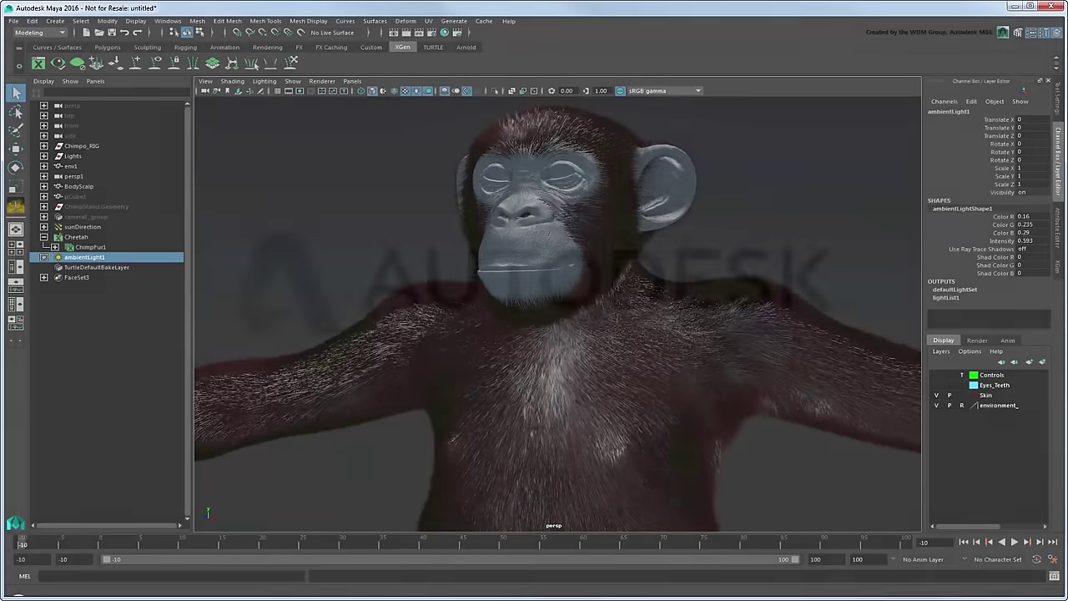